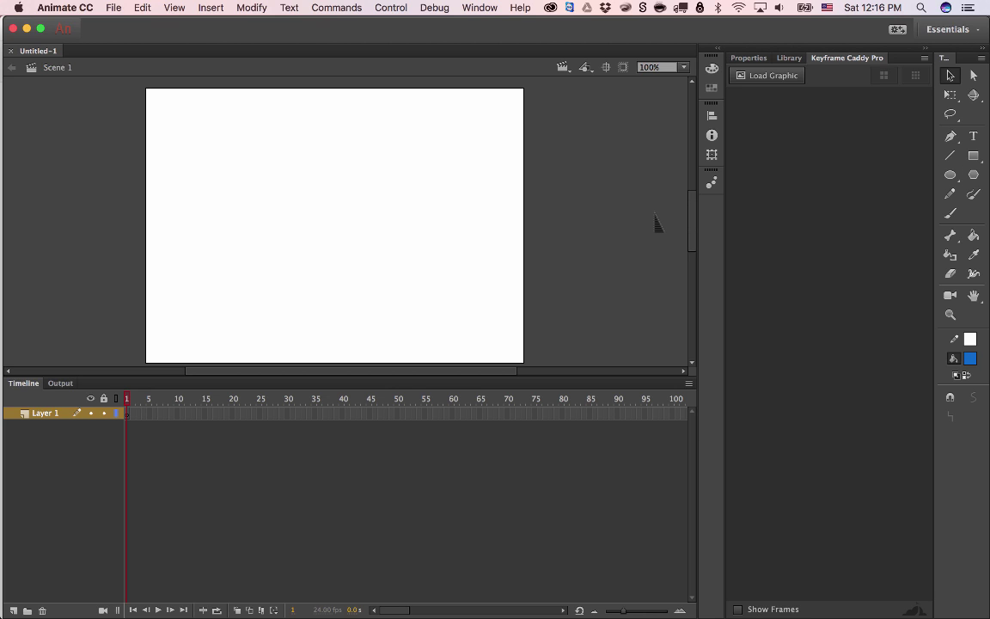
scroll(623, 198, "down", 1)
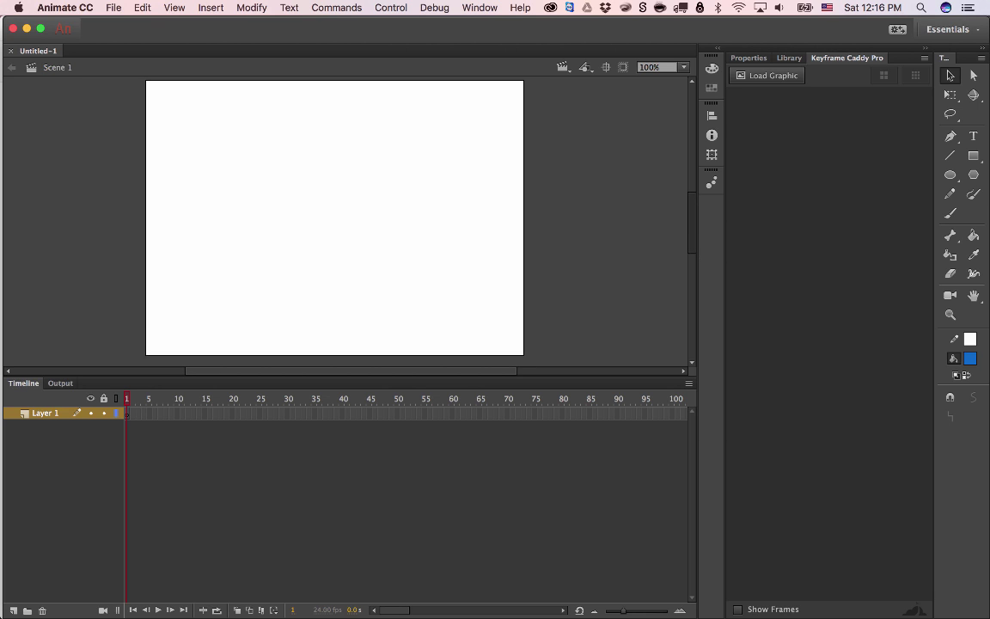
left_click_drag(692, 223, 692, 221)
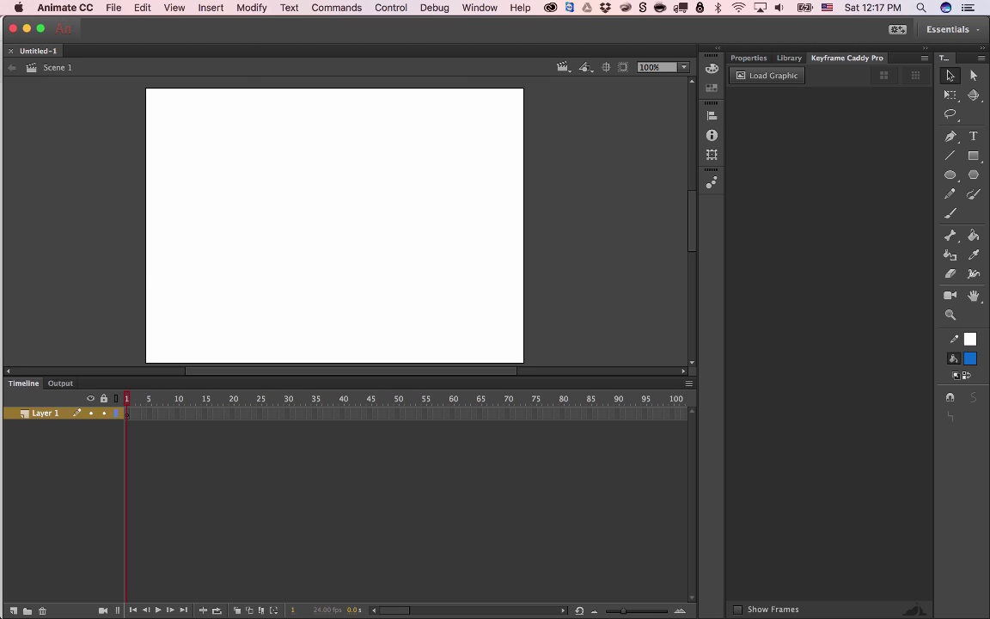
left_click(113, 8)
mouse_move(175, 8)
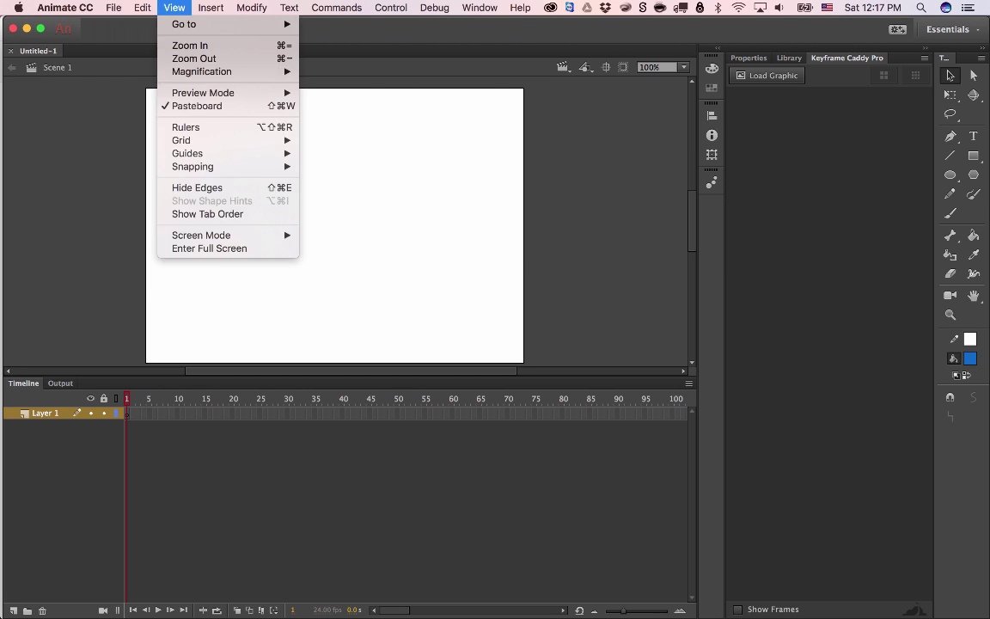
mouse_move(480, 8)
mouse_move(252, 7)
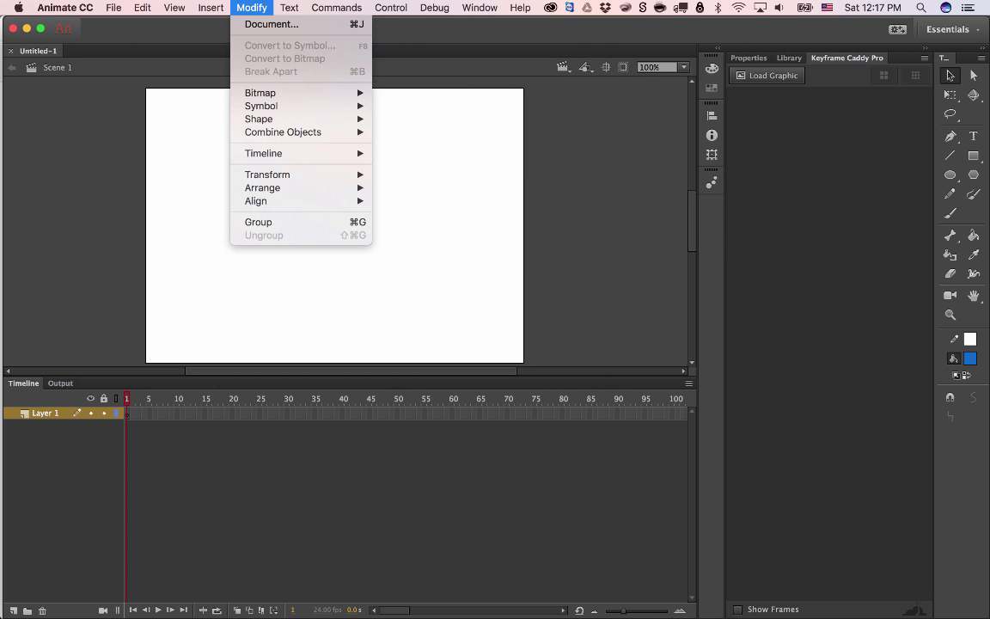
key("Escape")
left_click(113, 8)
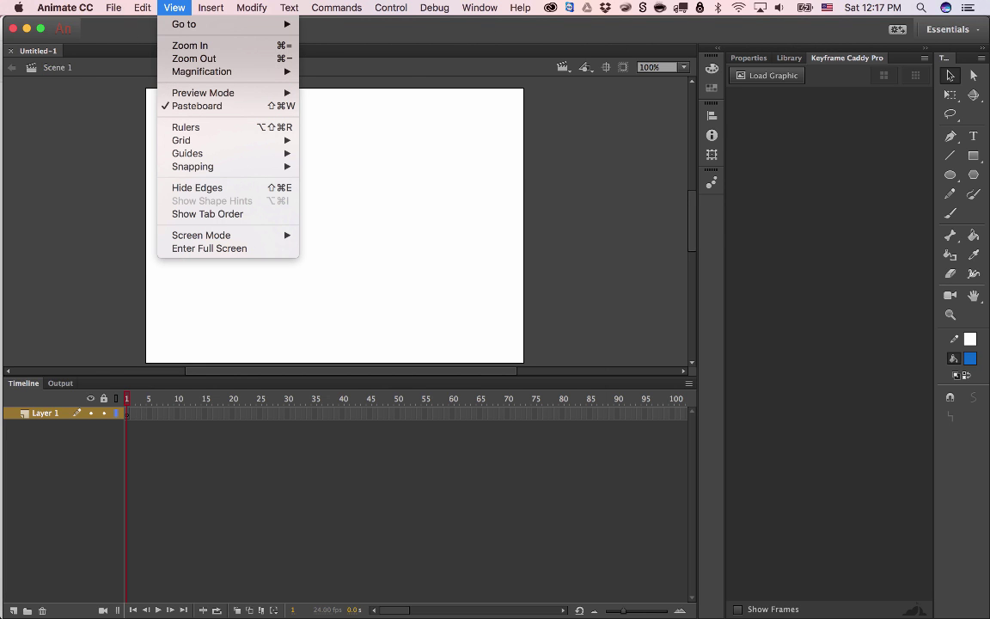
left_click(175, 8)
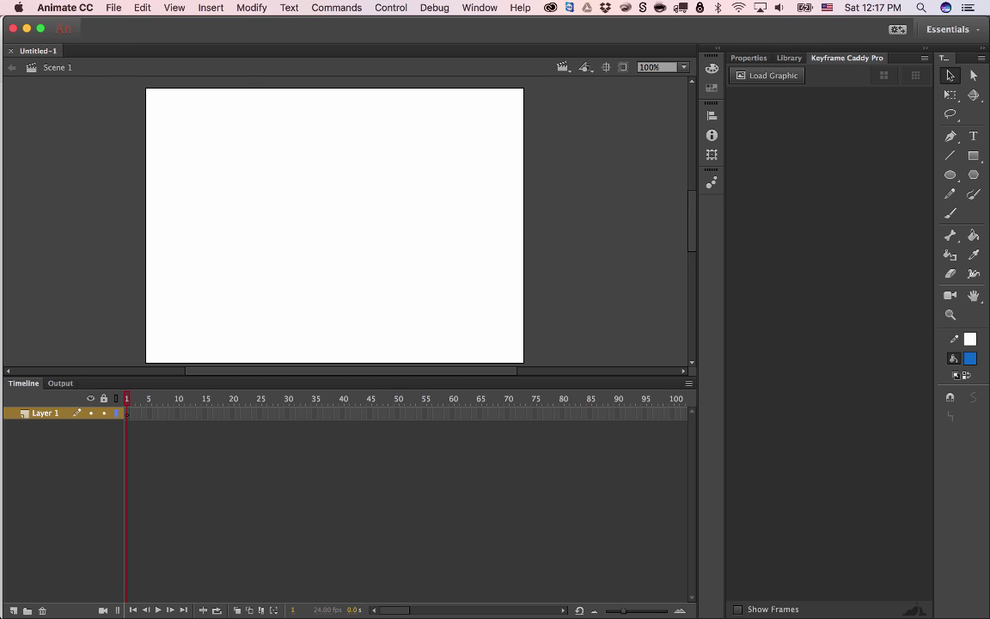
left_click(113, 8)
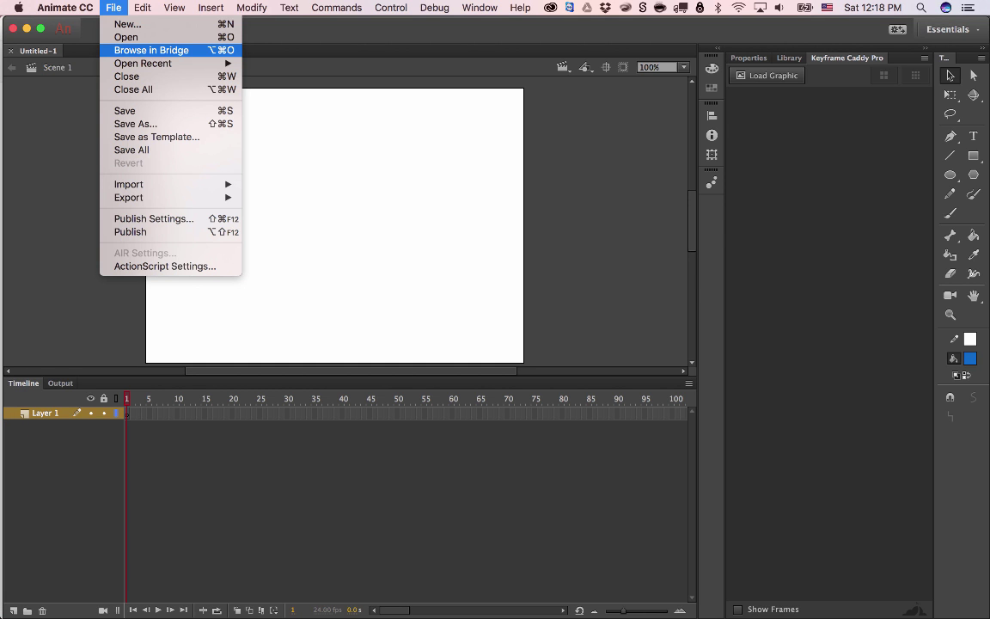
mouse_move(154, 63)
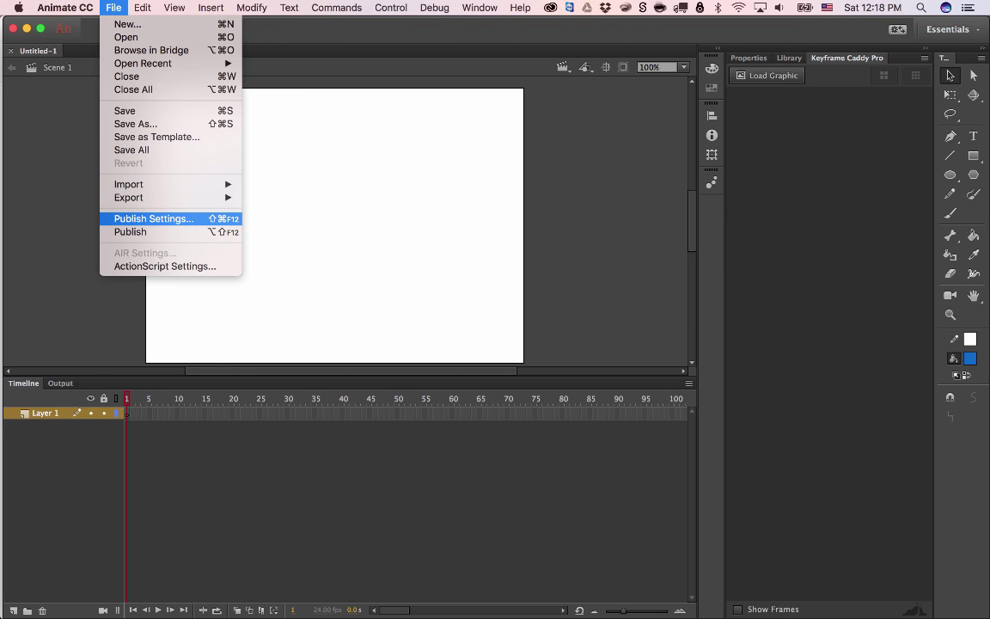
mouse_move(170, 184)
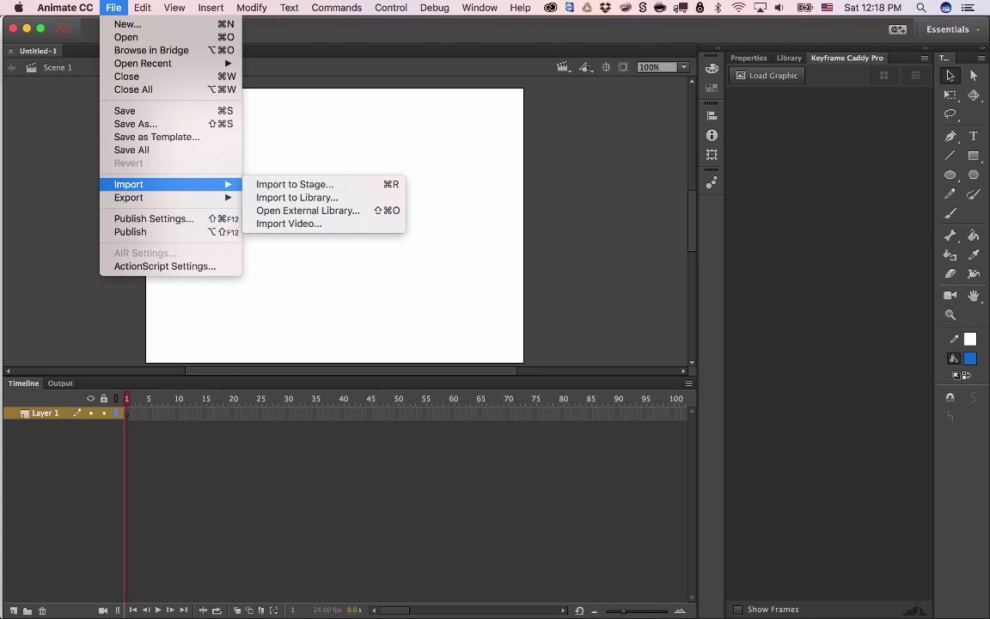
left_click(415, 119)
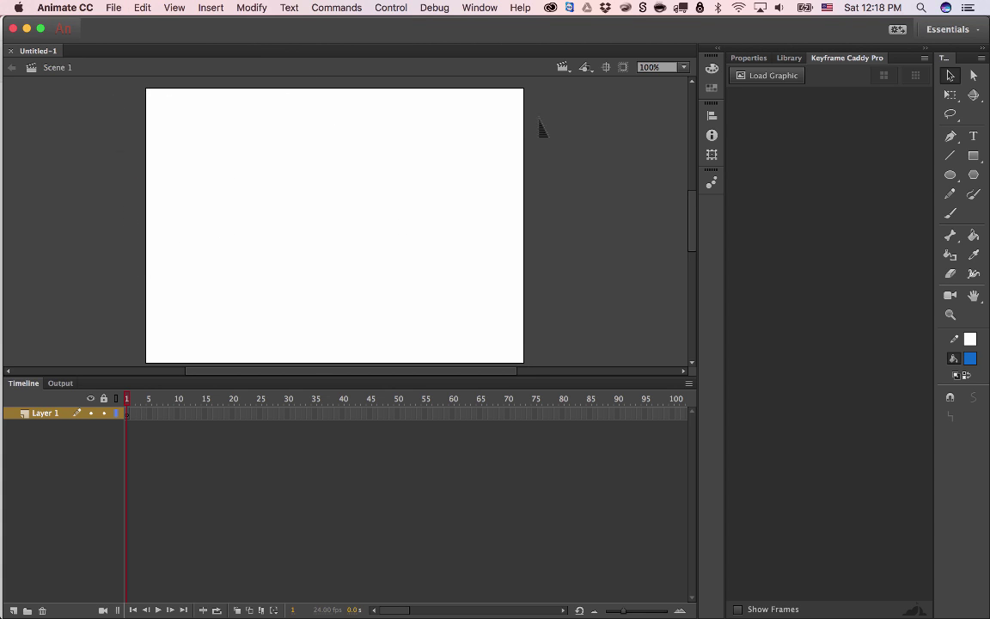
Show the library of the Untitled-1 document
left_click(789, 59)
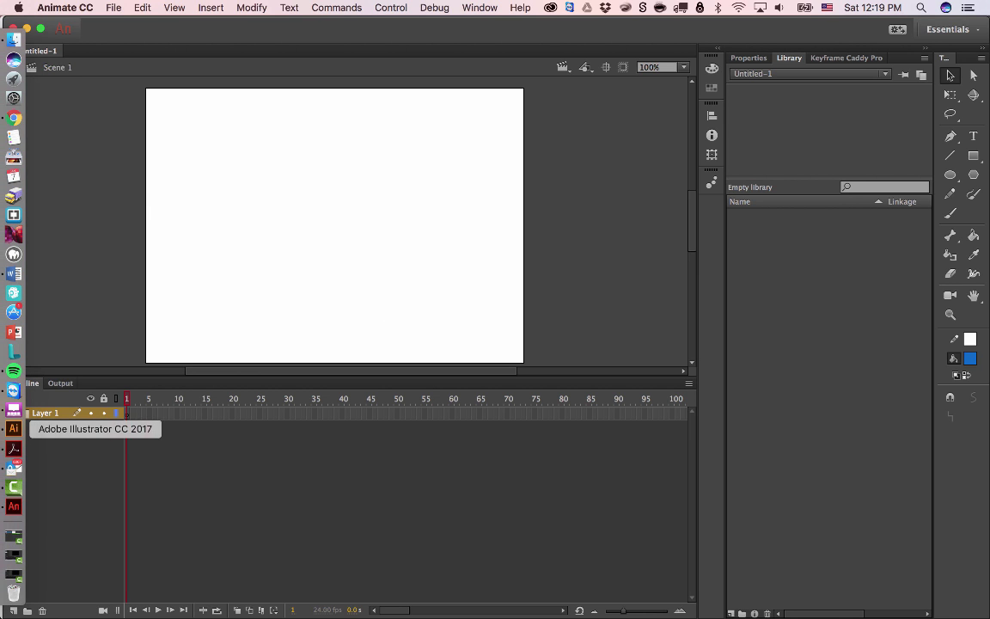
right_click(14, 428)
left_click(110, 309)
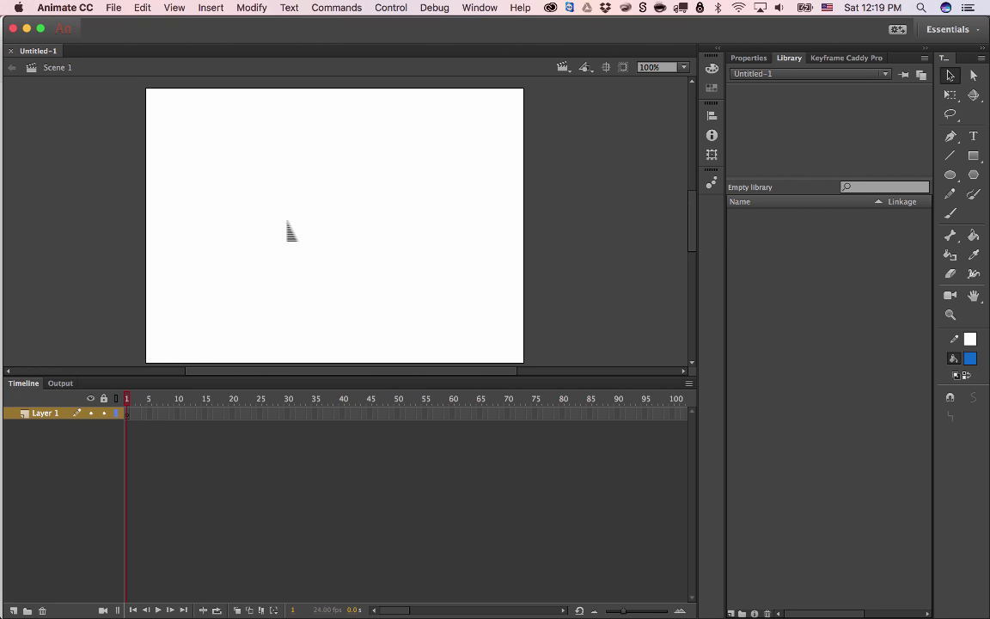
Open the publish settings and exclude the HTML Wrapper from the published formats
left_click(114, 8)
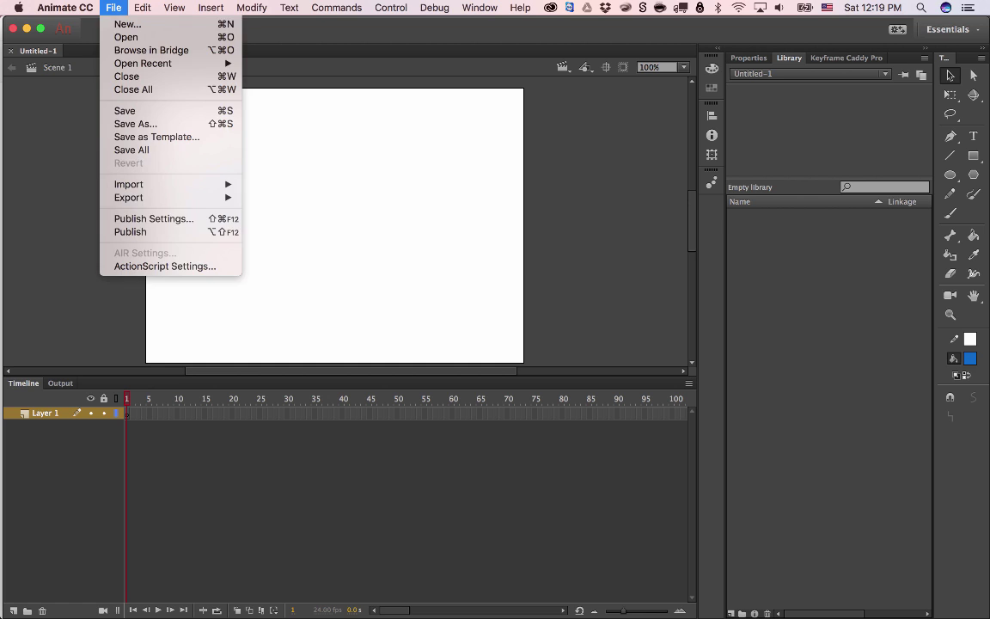
mouse_move(129, 198)
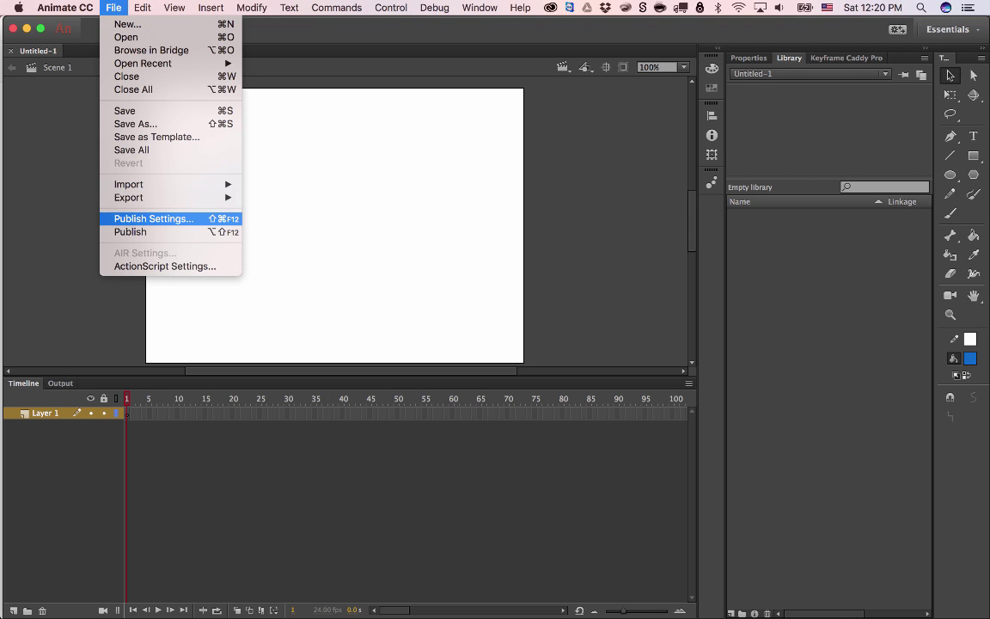
left_click(153, 219)
left_click_drag(525, 67, 368, 92)
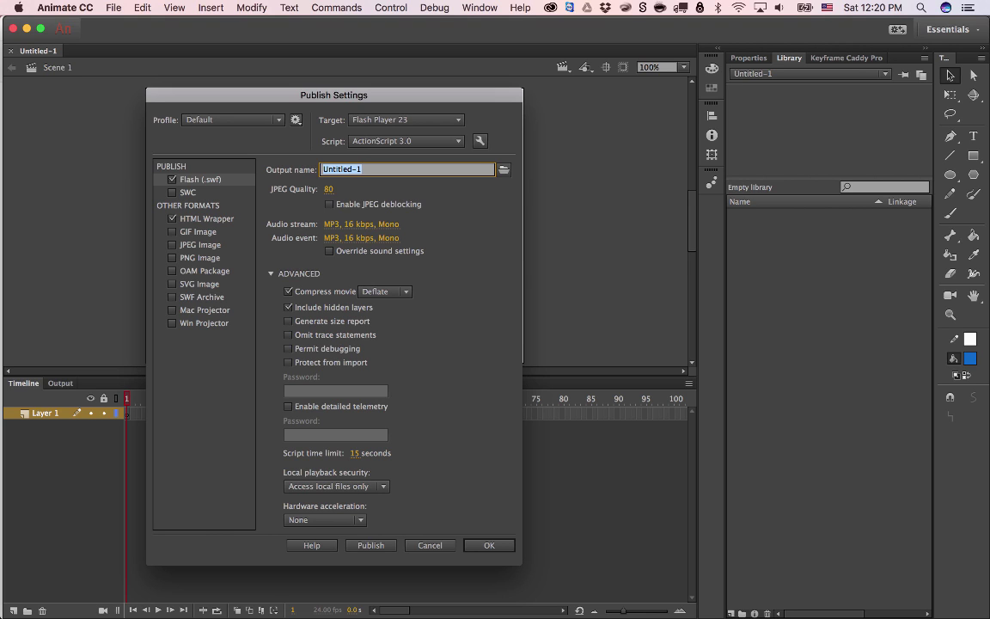
left_click(188, 192)
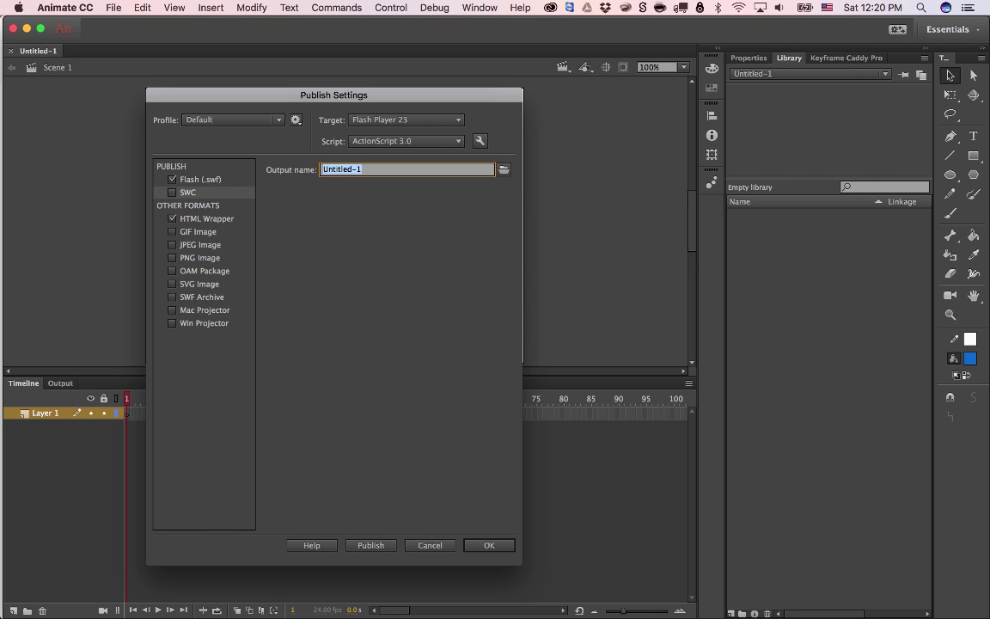
left_click(206, 218)
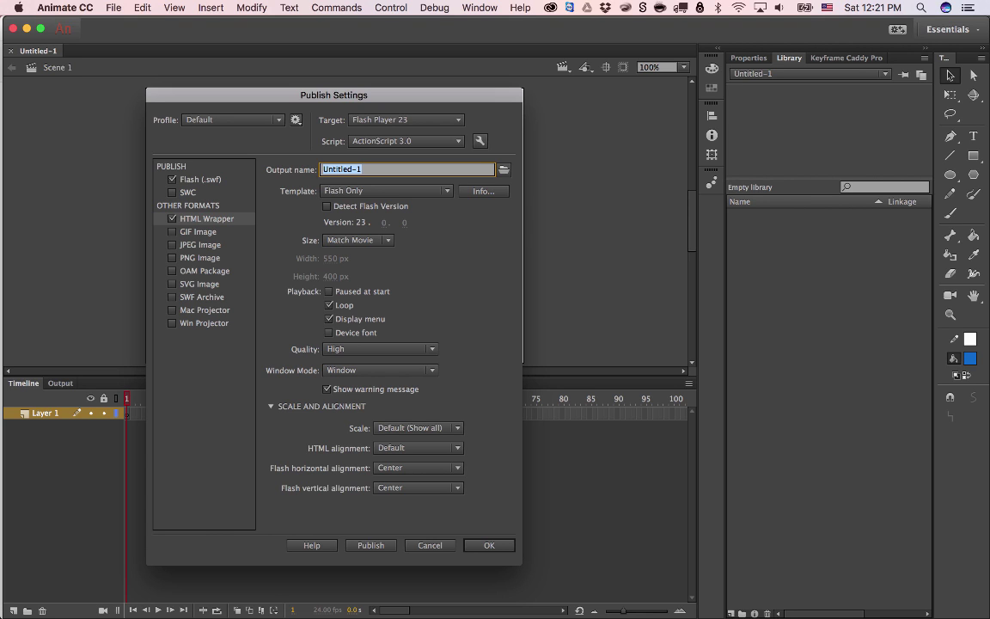
left_click(172, 219)
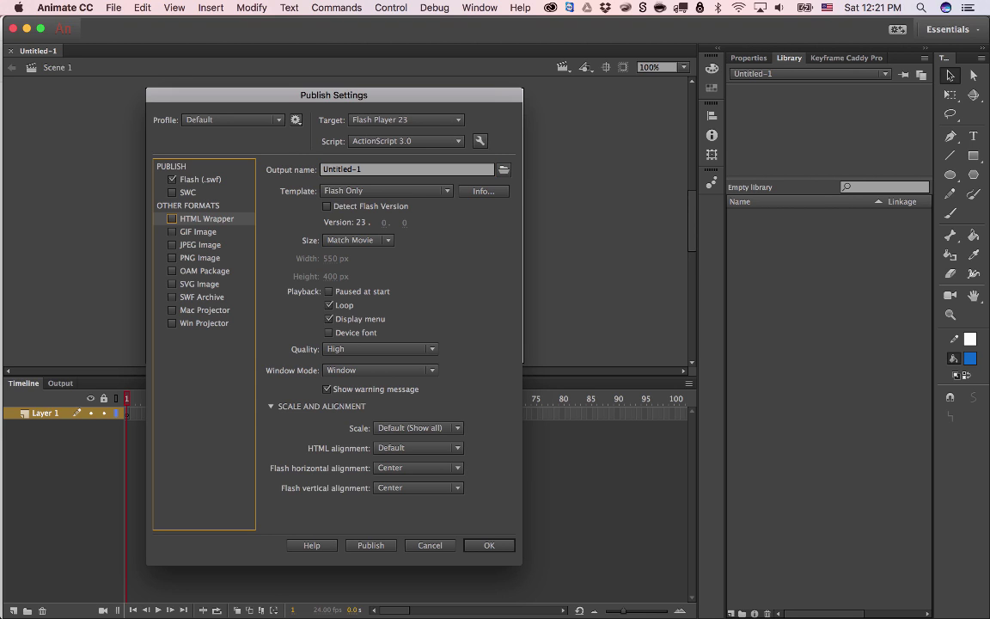
Name the Flash (.swf) output "project" and set its JPEG quality to 100
left_click(201, 180)
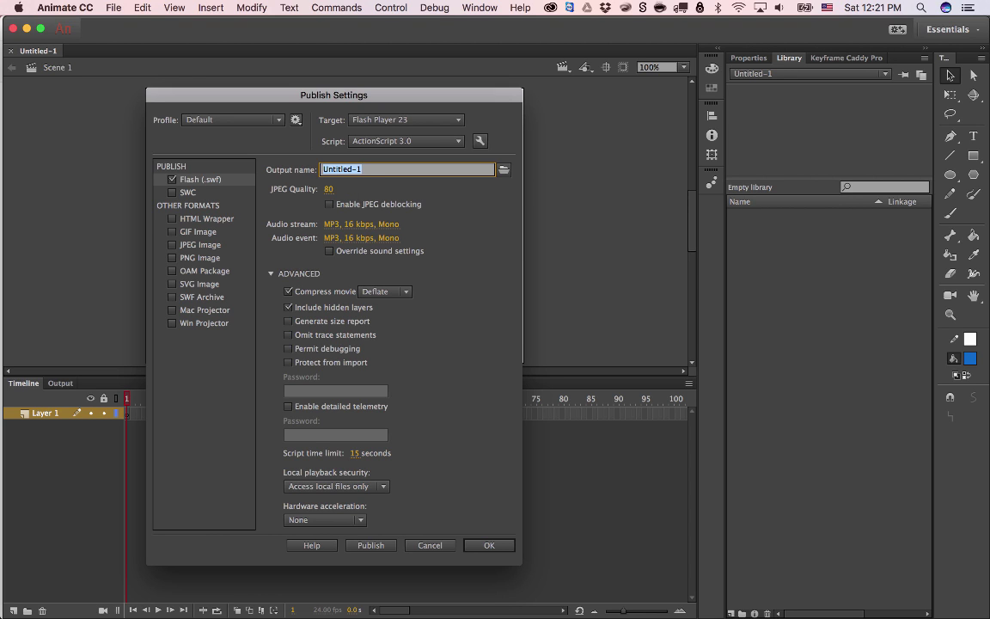
type("project")
left_click(329, 189)
type("40")
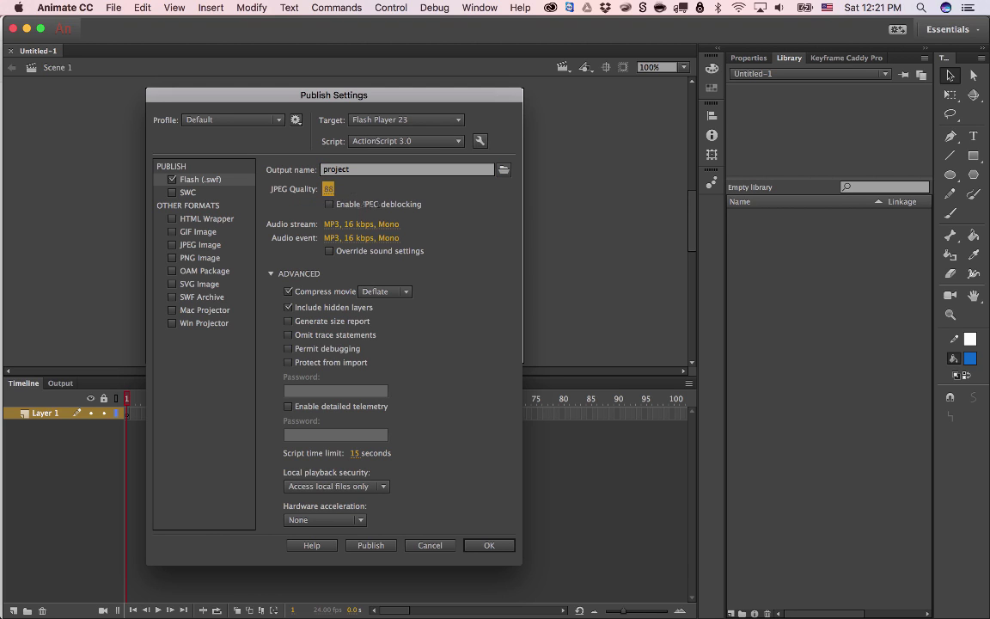
mouse_move(335, 207)
left_mouse_down()
mouse_move(381, 205)
mouse_move(384, 189)
mouse_move(386, 204)
mouse_move(318, 204)
left_mouse_up()
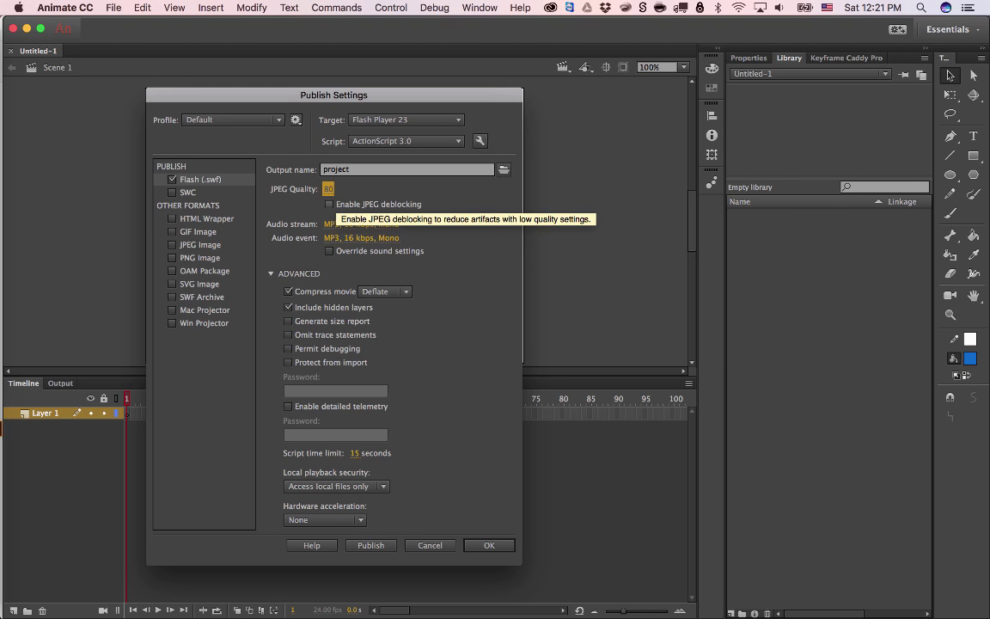
left_click_drag(337, 95, 348, 92)
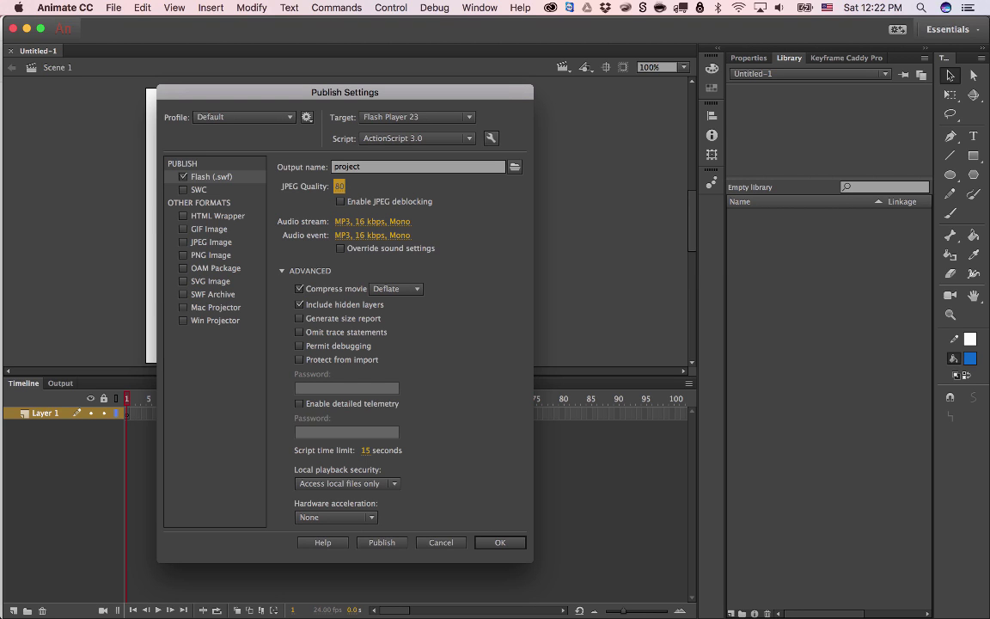
left_click_drag(341, 187, 359, 187)
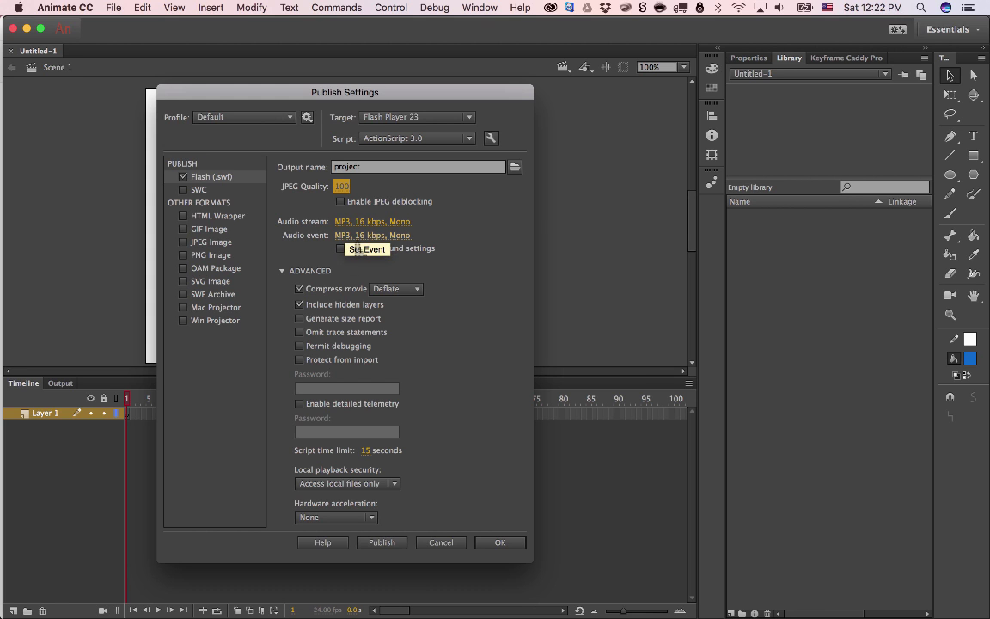
Set the audio stream's MP3 compression quality to Best, keeping the bit rate at 16 kbps
left_click(372, 221)
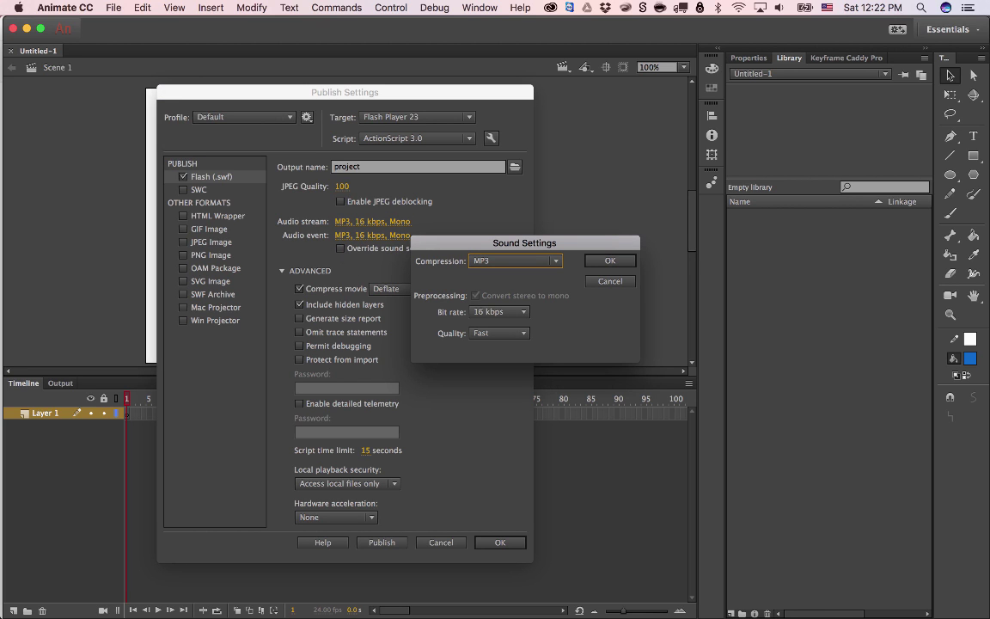
key("Escape")
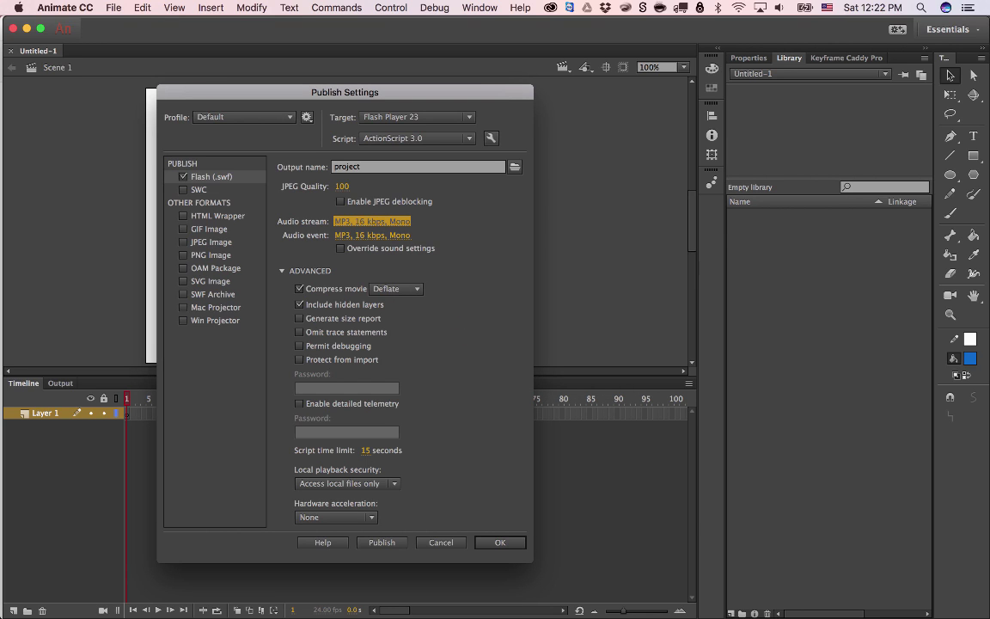
left_click(385, 234)
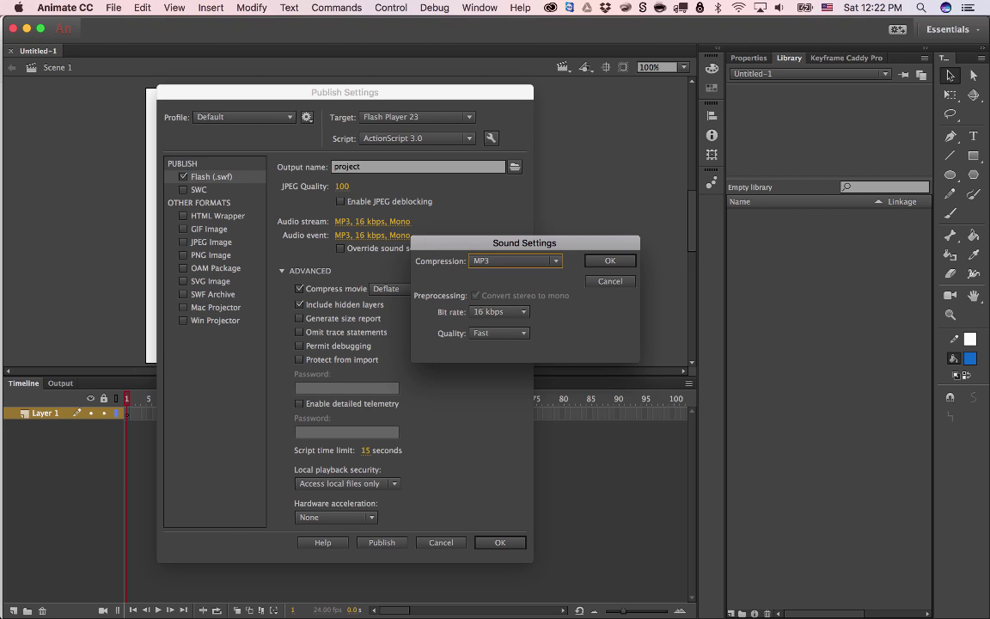
left_click(499, 332)
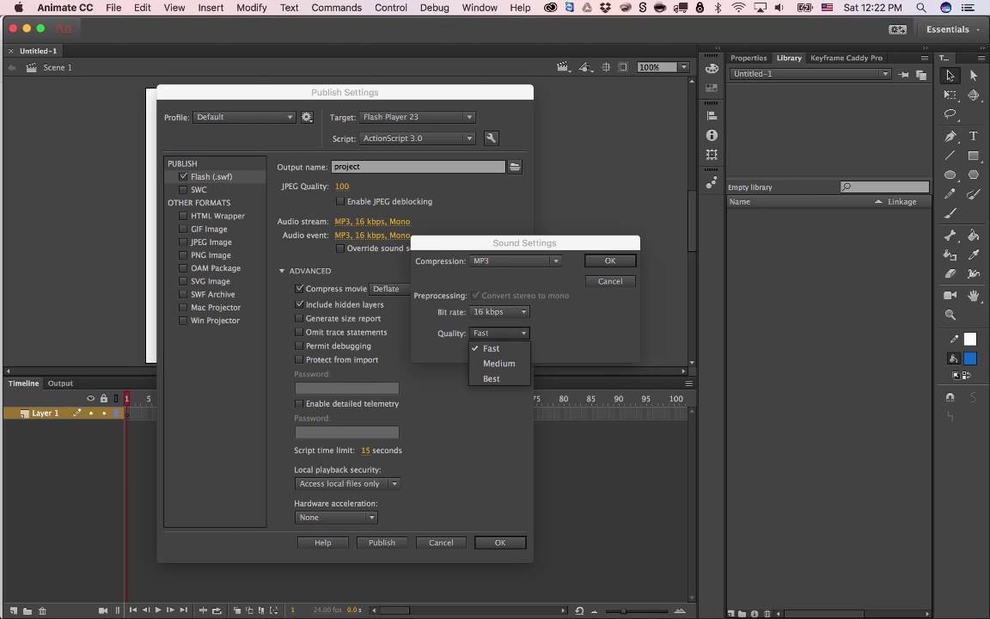
left_click(492, 378)
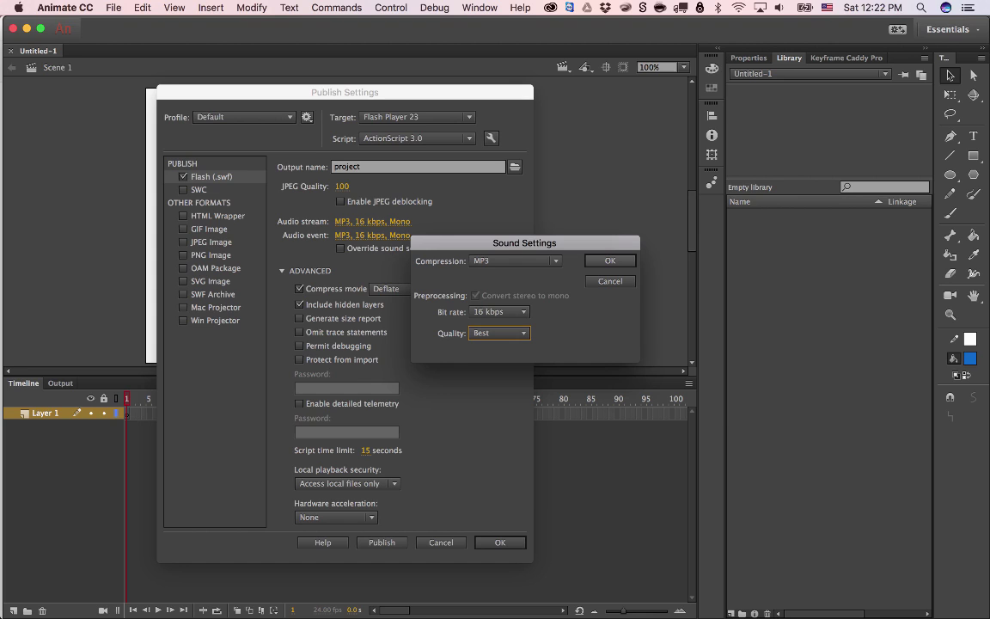
left_click(499, 311)
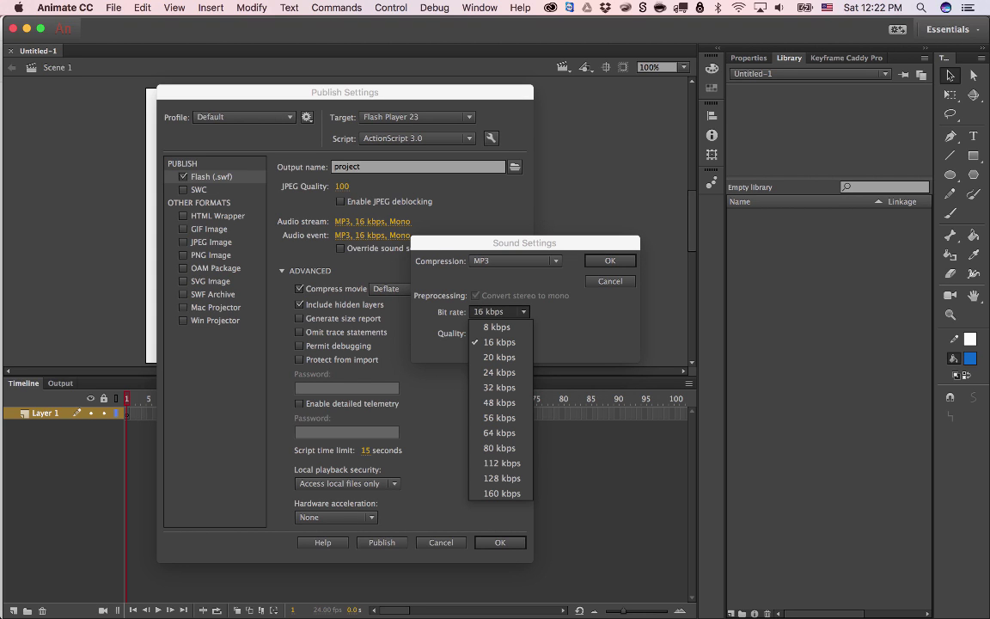
left_click(500, 312)
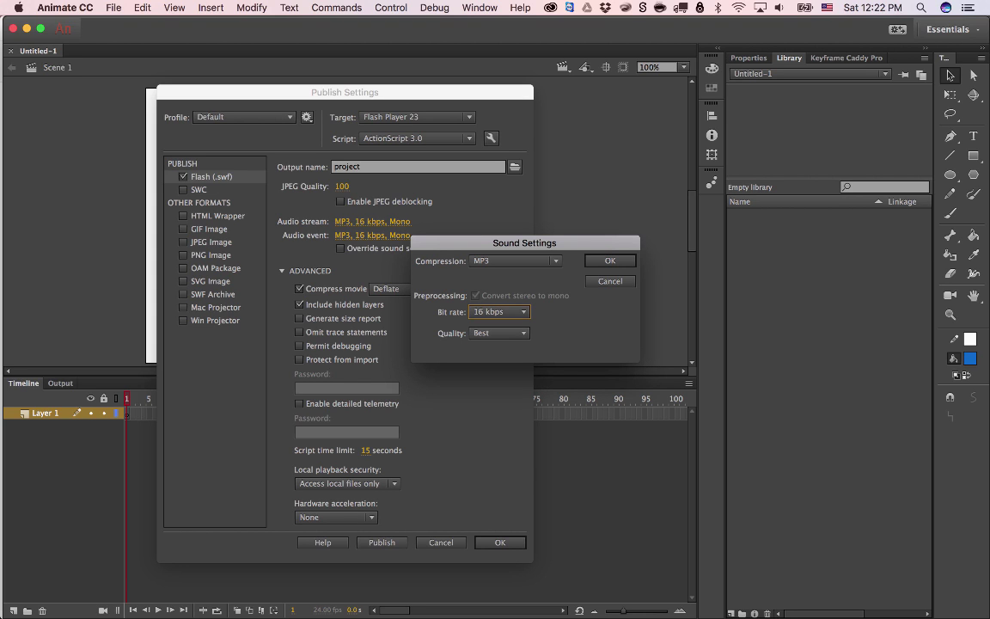
key("Return")
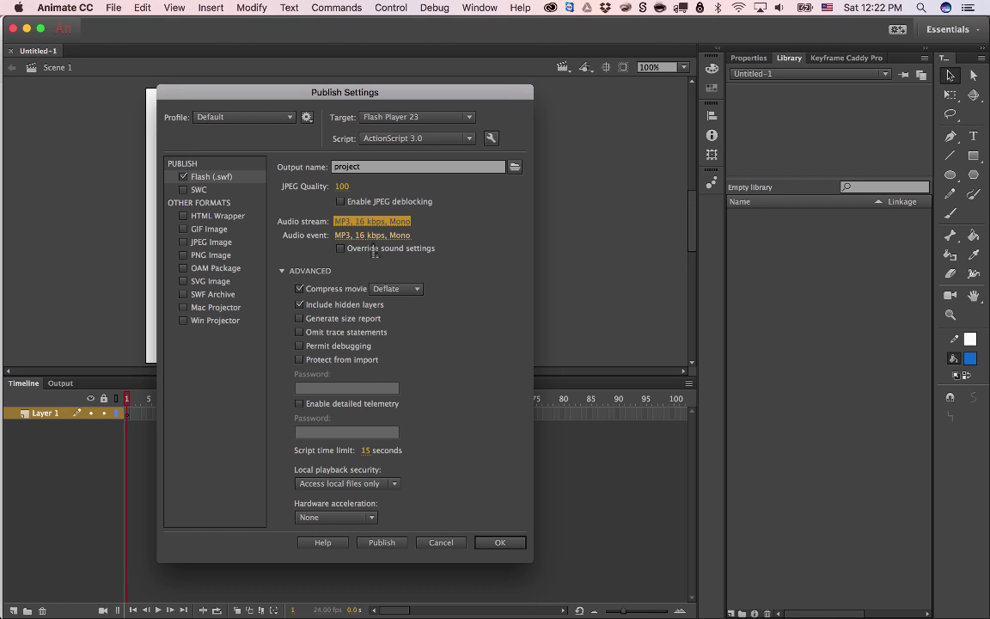
Set the audio event's MP3 compression quality to Best
left_click(345, 222)
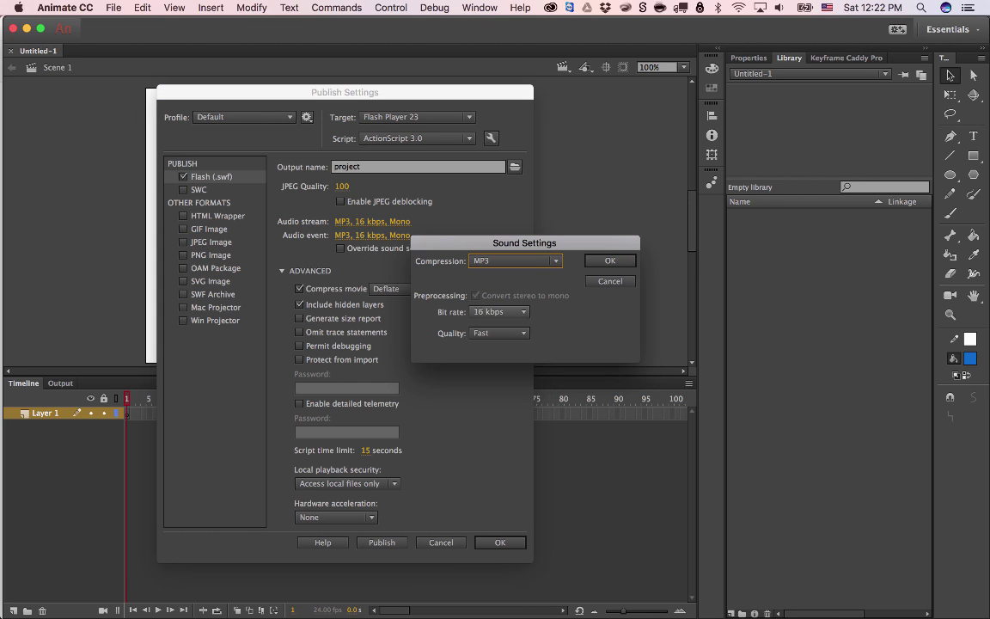
left_click(499, 333)
left_click(492, 379)
key("Return")
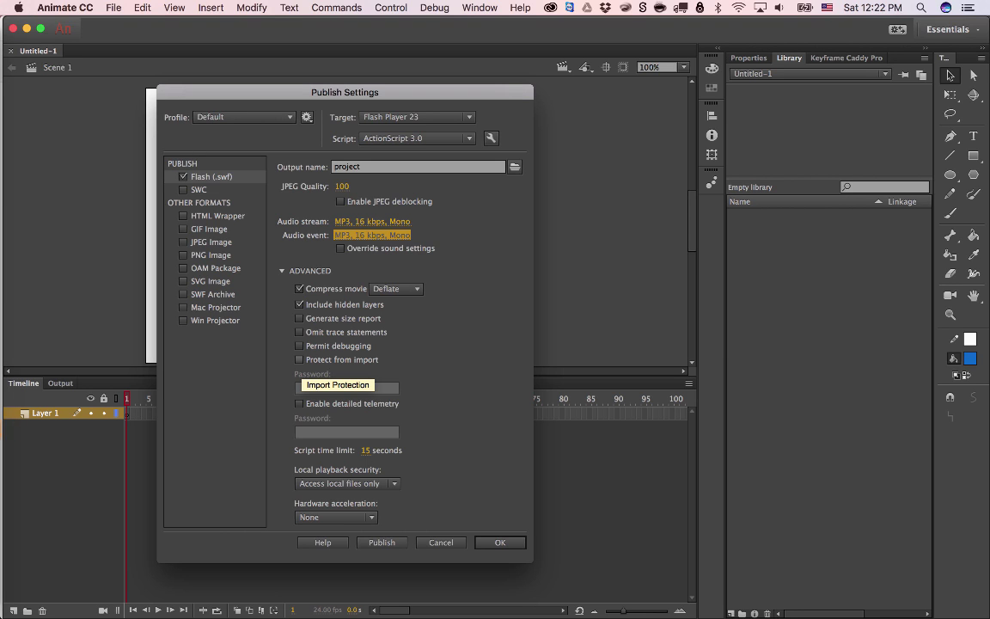
Turn on the advanced Protect from import option and switch it back off
left_click(342, 359)
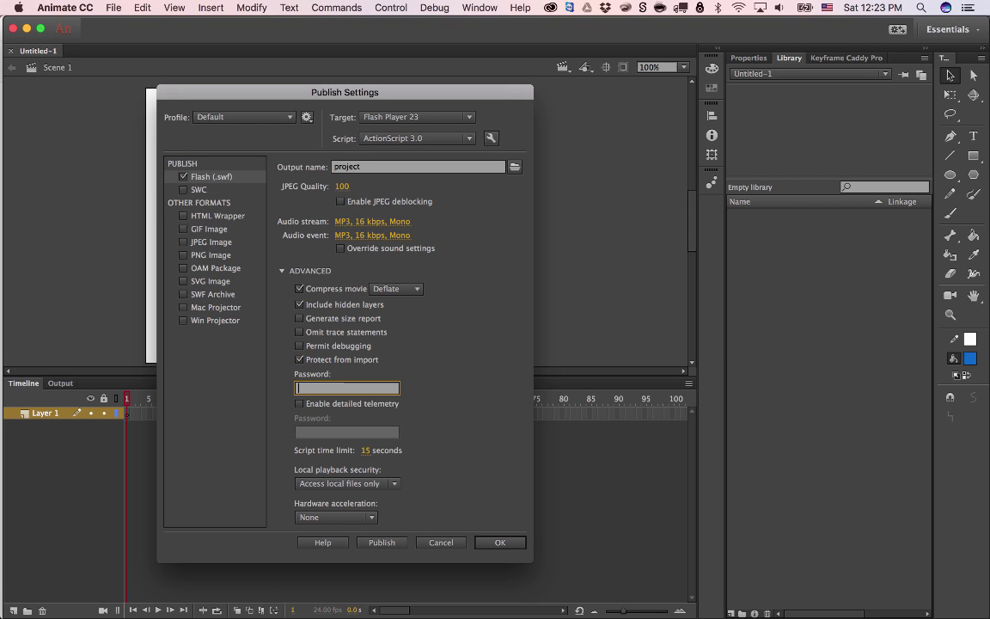
left_click(299, 359)
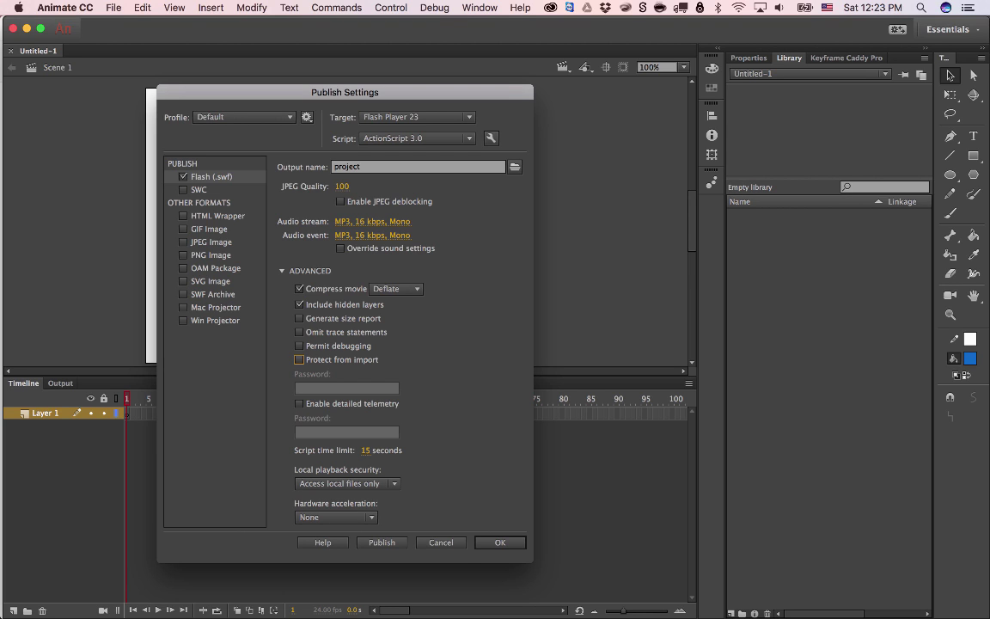
Accept the publish settings, and open the advanced ActionScript 3.0 settings for review and accept them
left_click(507, 542)
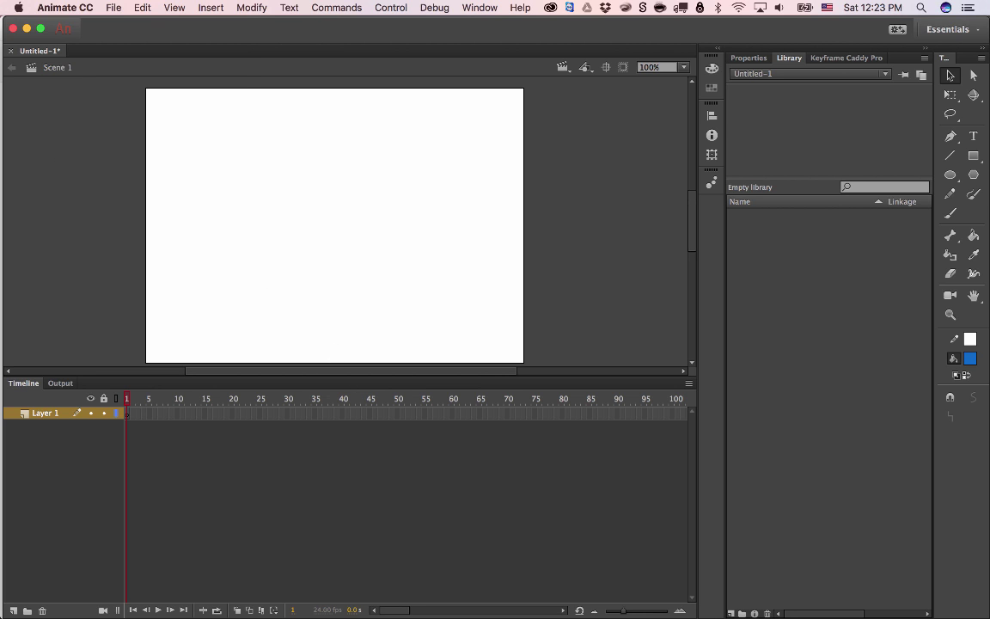
left_click(114, 8)
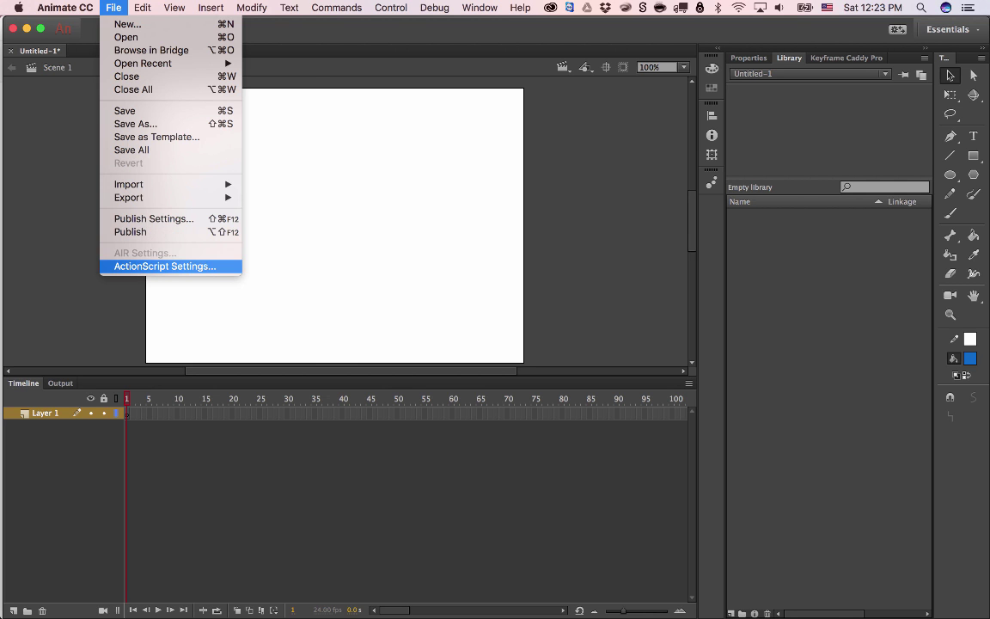
left_click(165, 266)
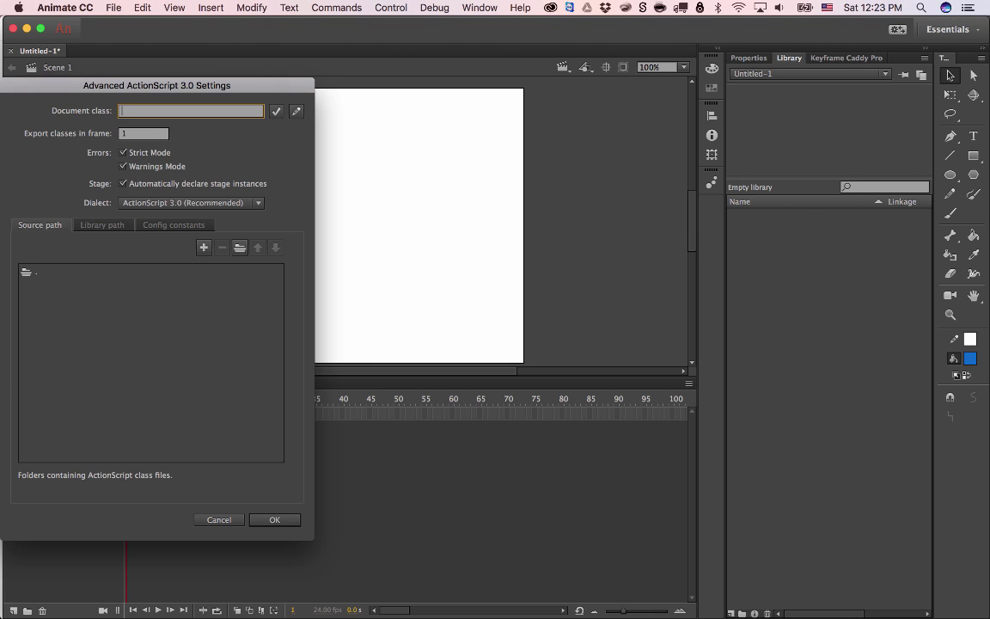
left_click_drag(156, 85, 300, 94)
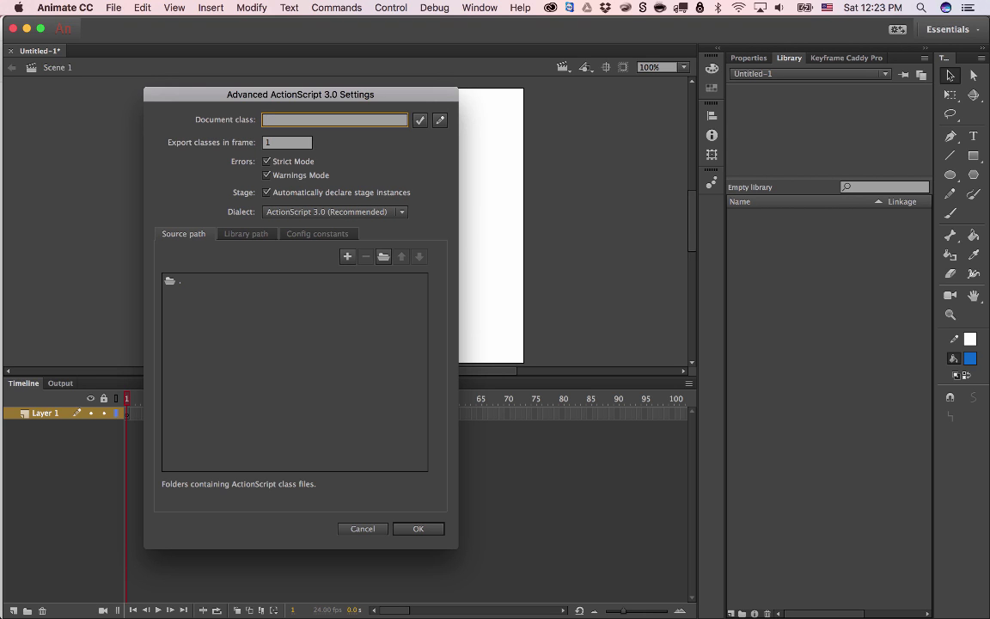
left_click(417, 529)
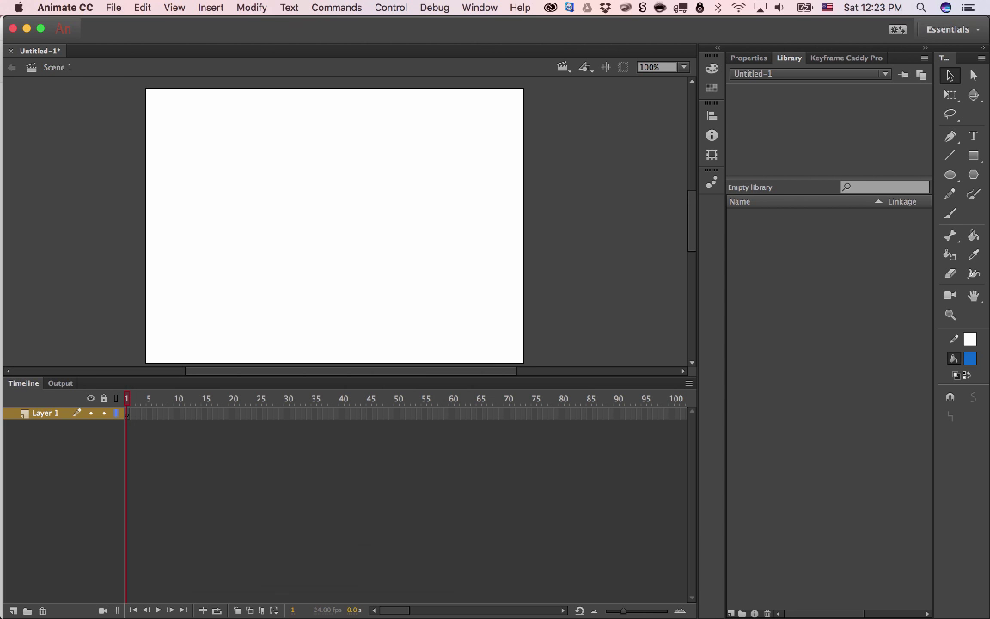
left_click(142, 7)
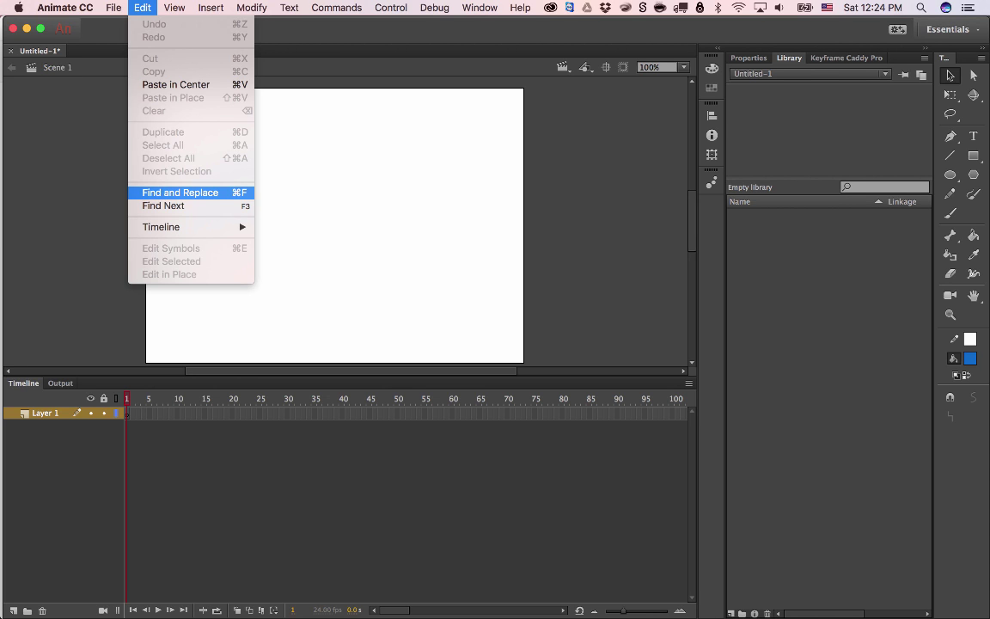
mouse_move(168, 227)
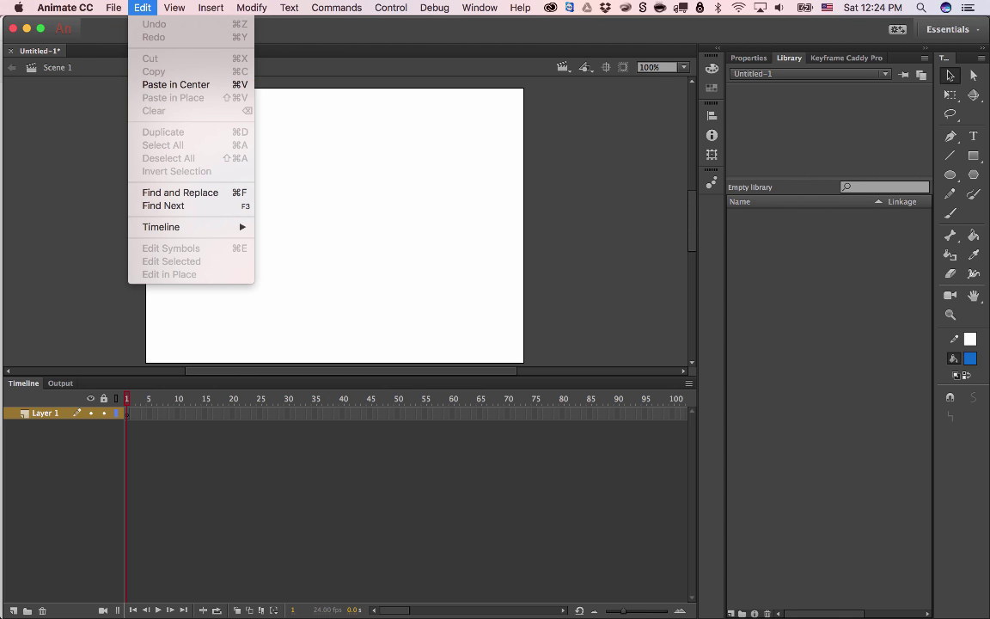
mouse_move(174, 8)
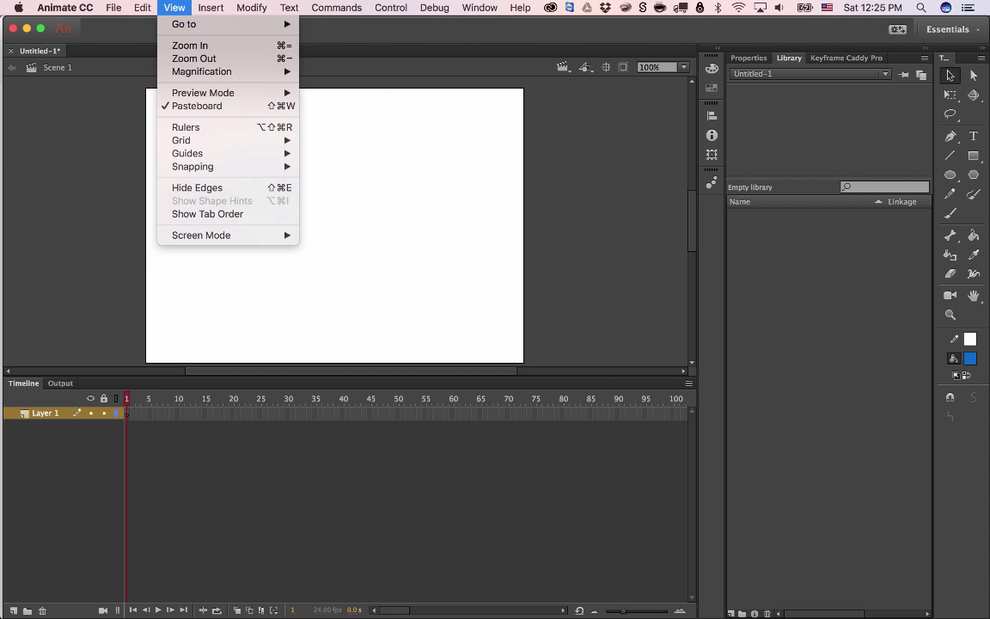
Open the scene list, add three new scenes to the document, and close the list
mouse_move(480, 7)
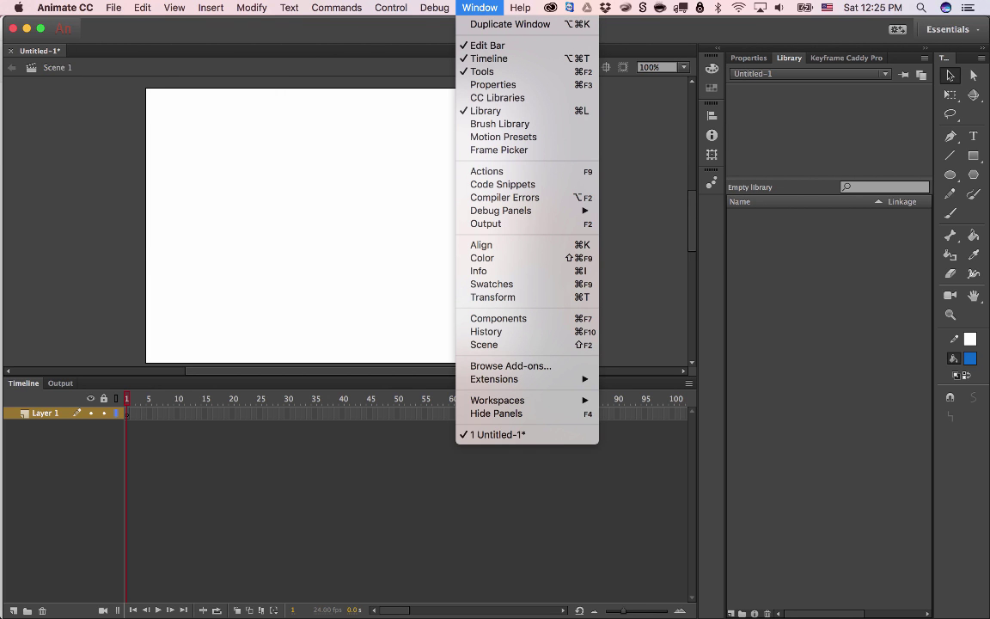
left_click(486, 345)
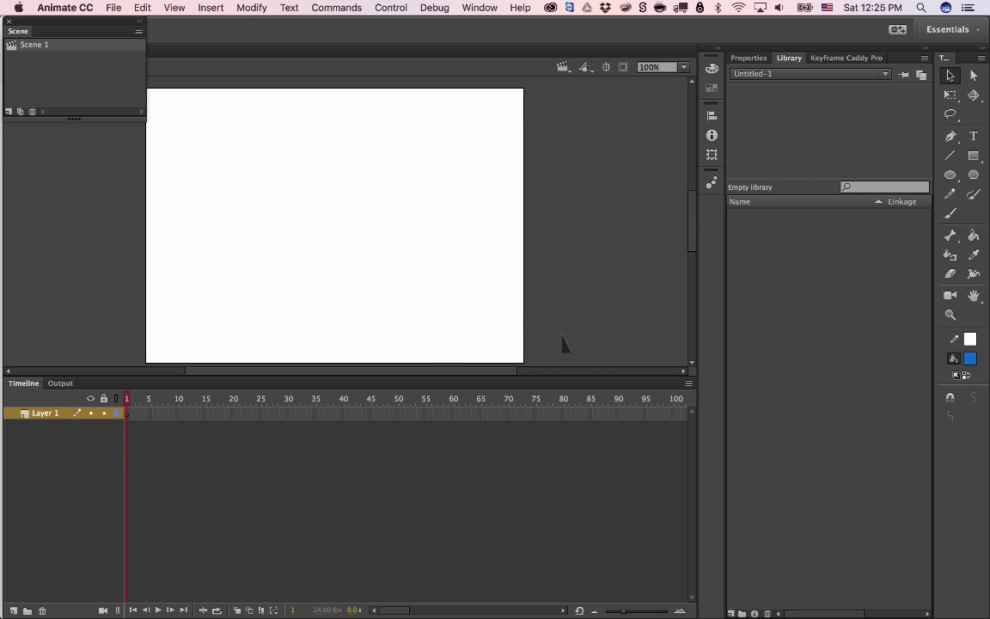
left_click_drag(76, 21, 476, 181)
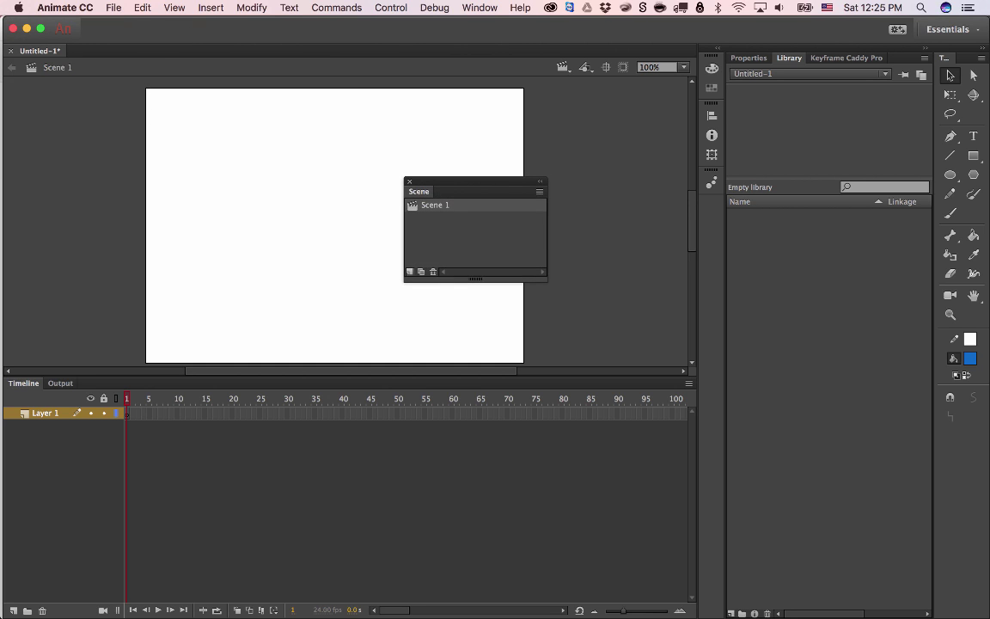
left_click(410, 271)
left_click(410, 272)
left_click(410, 272)
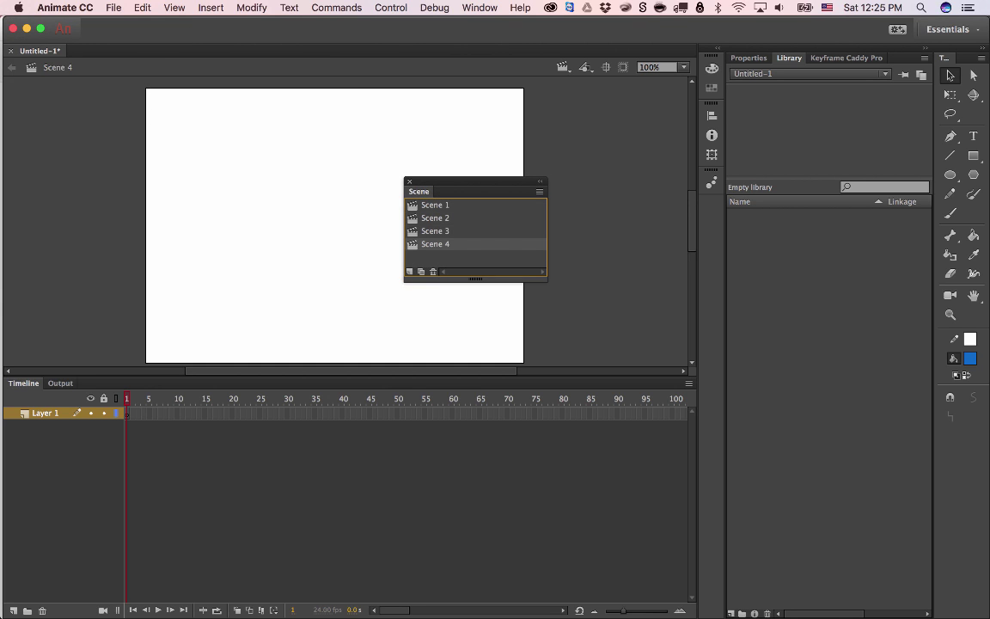
left_click(409, 181)
Go to the first scene and from there to Scene 2
left_click(210, 8)
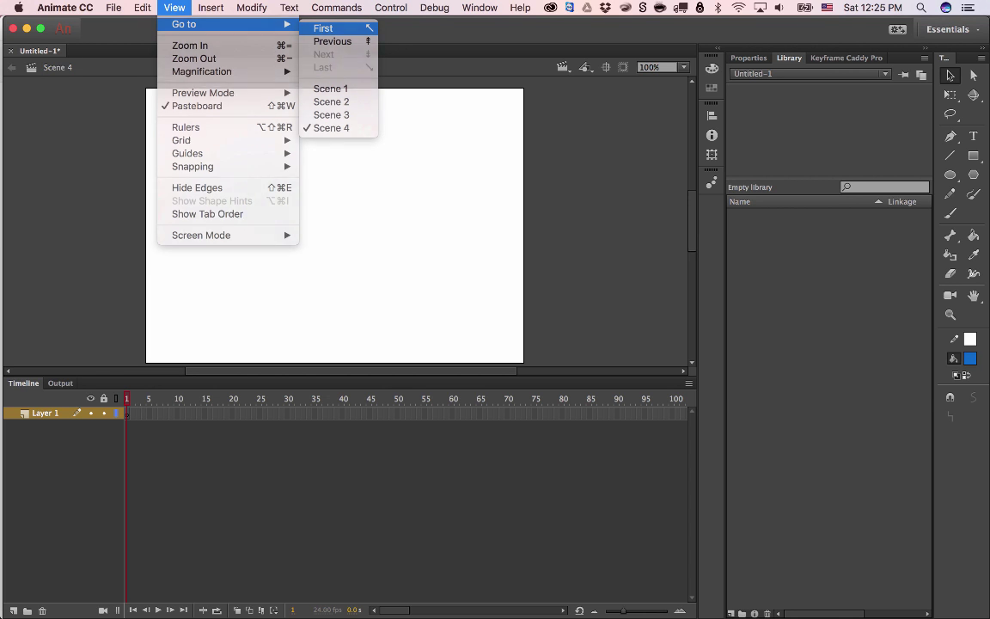
left_click(323, 28)
left_click(175, 7)
mouse_move(215, 24)
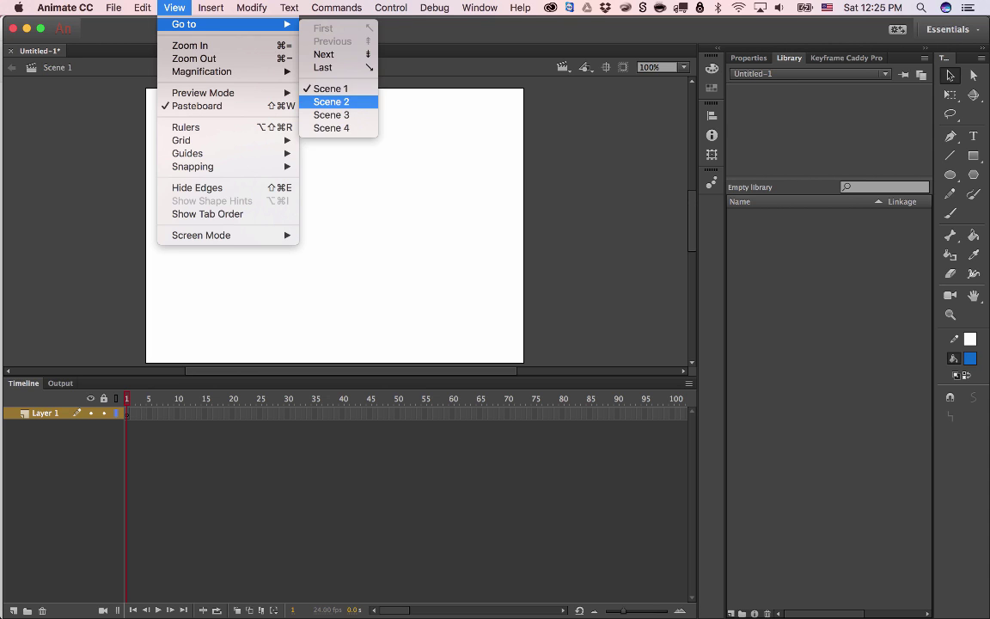
left_click(318, 96)
Jump from Scene 2 to the last scene of the document
left_click(174, 8)
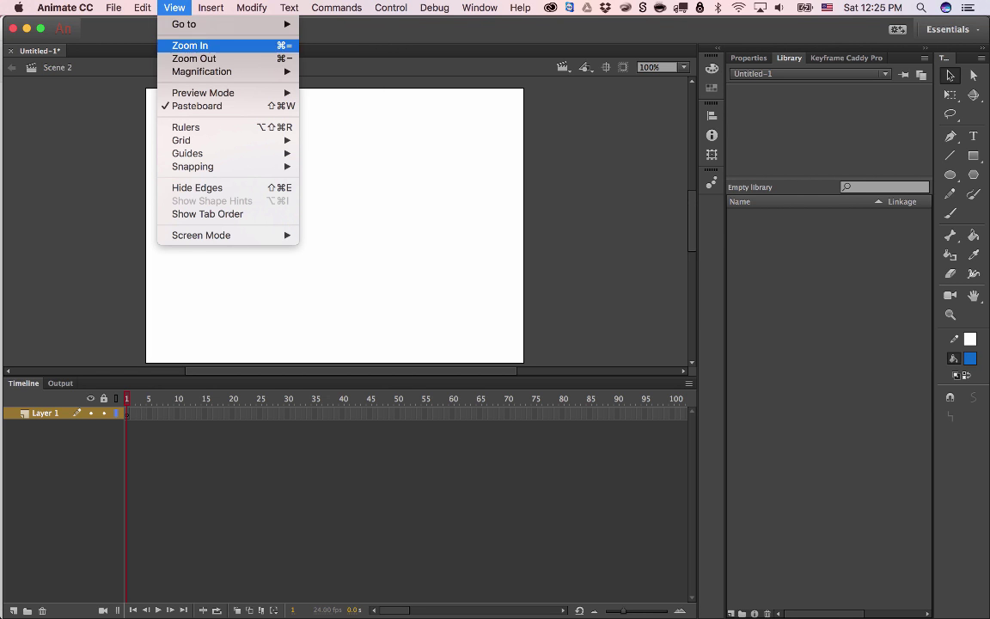
mouse_move(215, 24)
key("Down")
key("Down")
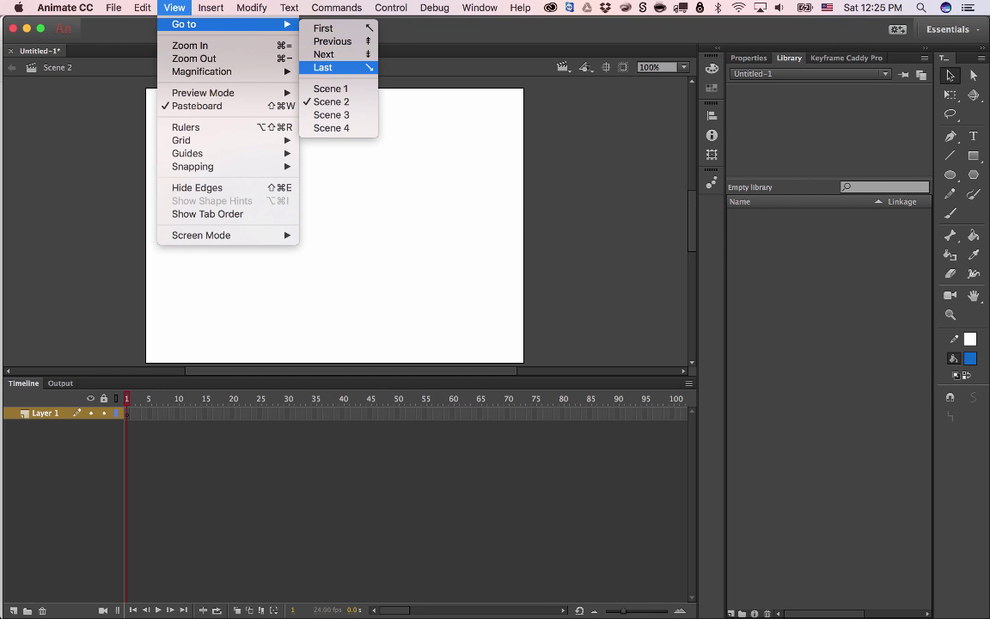
key("Return")
Return to the first scene of the document
left_click(113, 7)
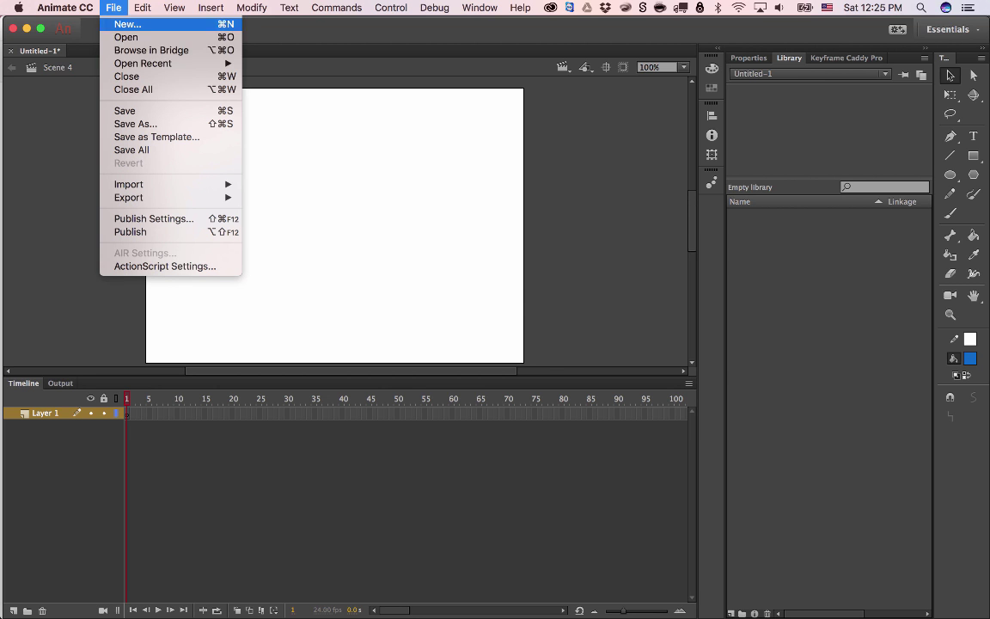
mouse_move(174, 7)
mouse_move(215, 24)
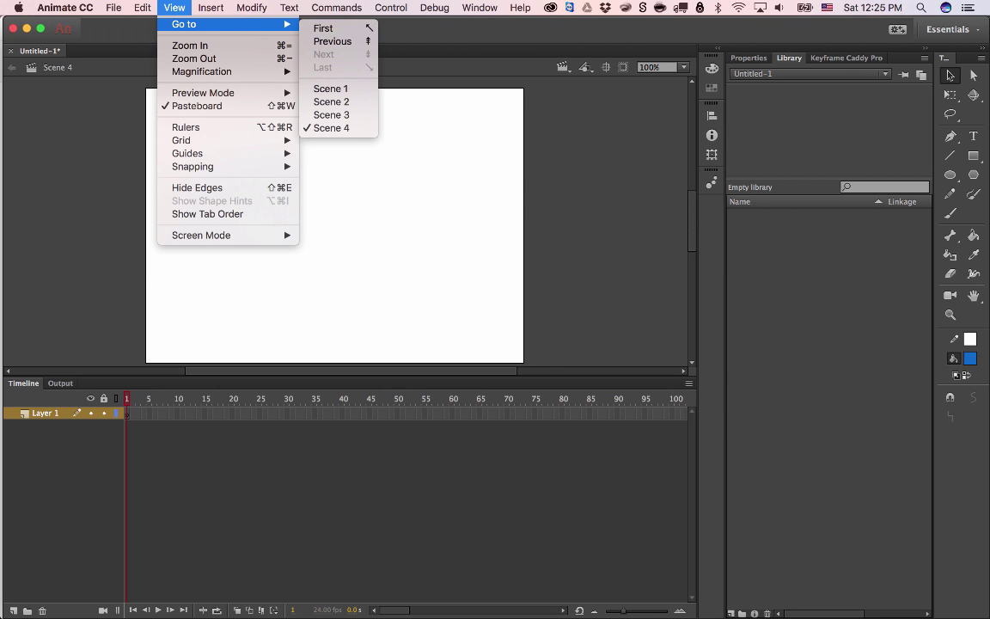
key("Return")
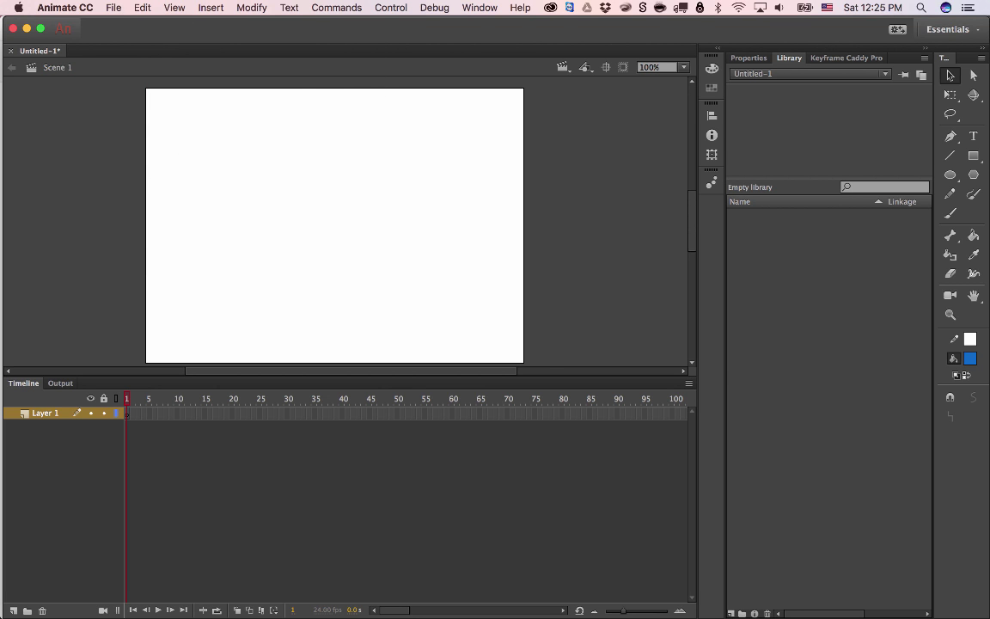
Set the stage magnification to Fit in Window
left_click(174, 8)
mouse_move(184, 24)
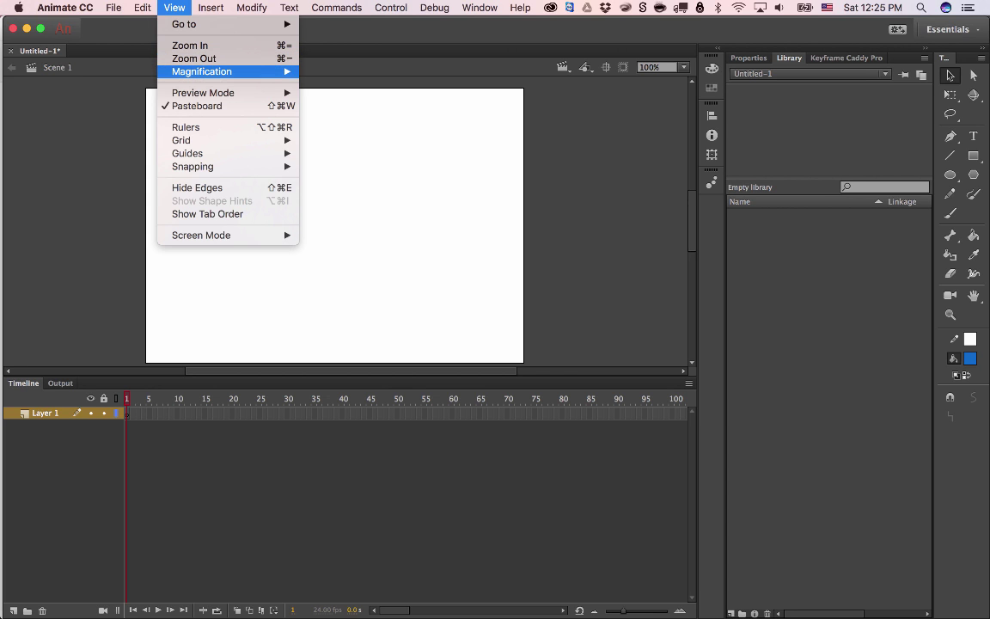
mouse_move(224, 71)
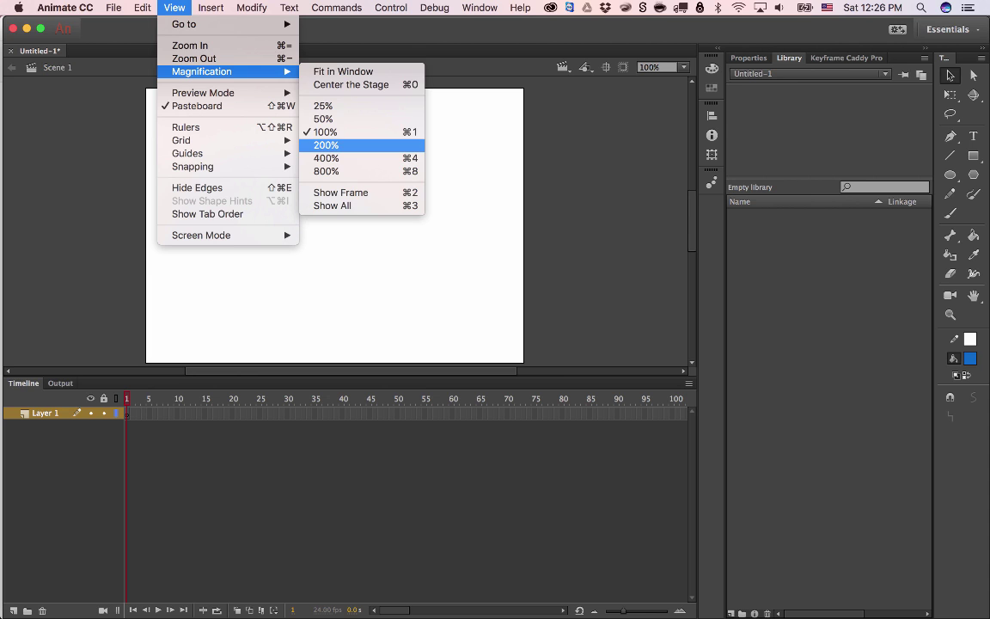
left_click(337, 71)
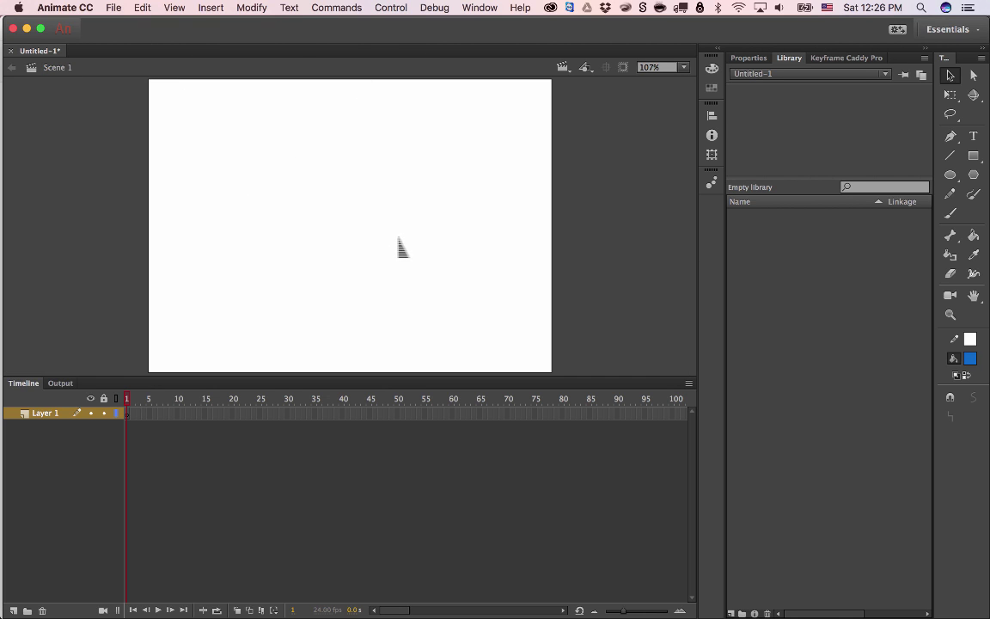
Show the rulers and place vertical guides at about 50 and 520 and horizontal guides at about 30 and 360
left_click(174, 7)
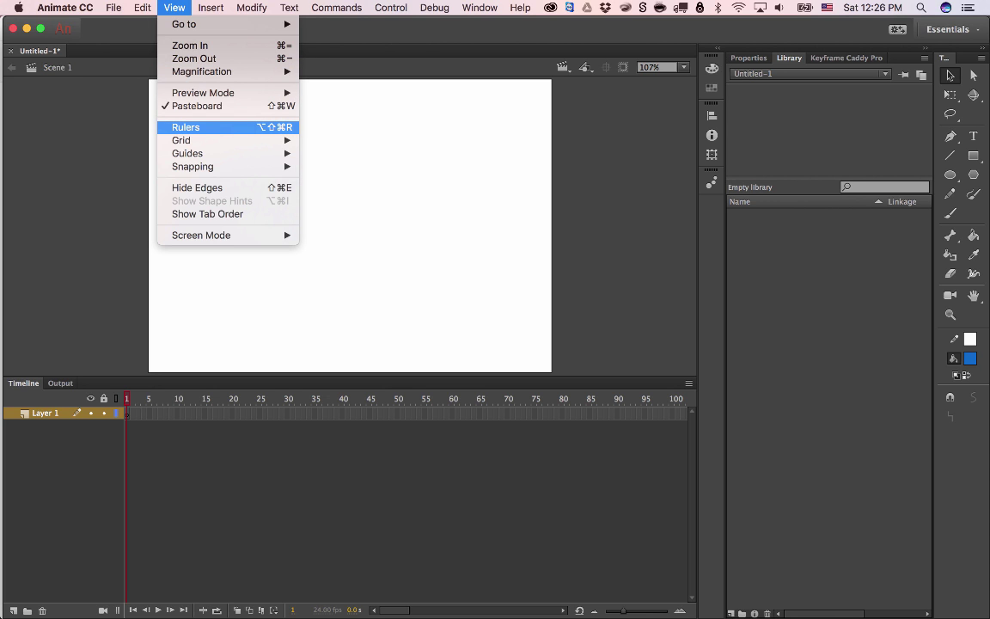
left_click(185, 128)
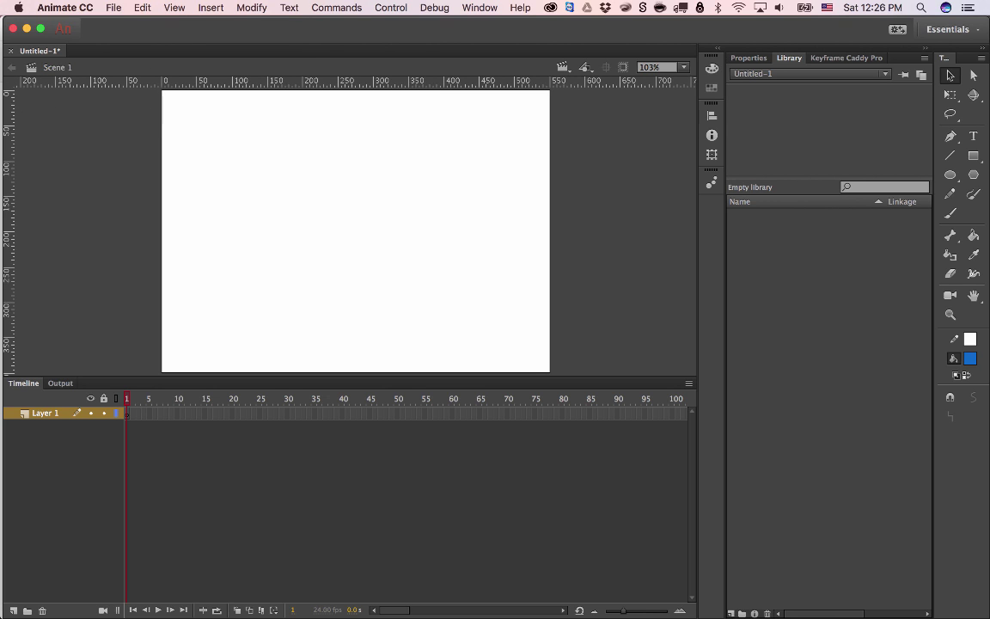
left_click_drag(127, 176, 195, 206)
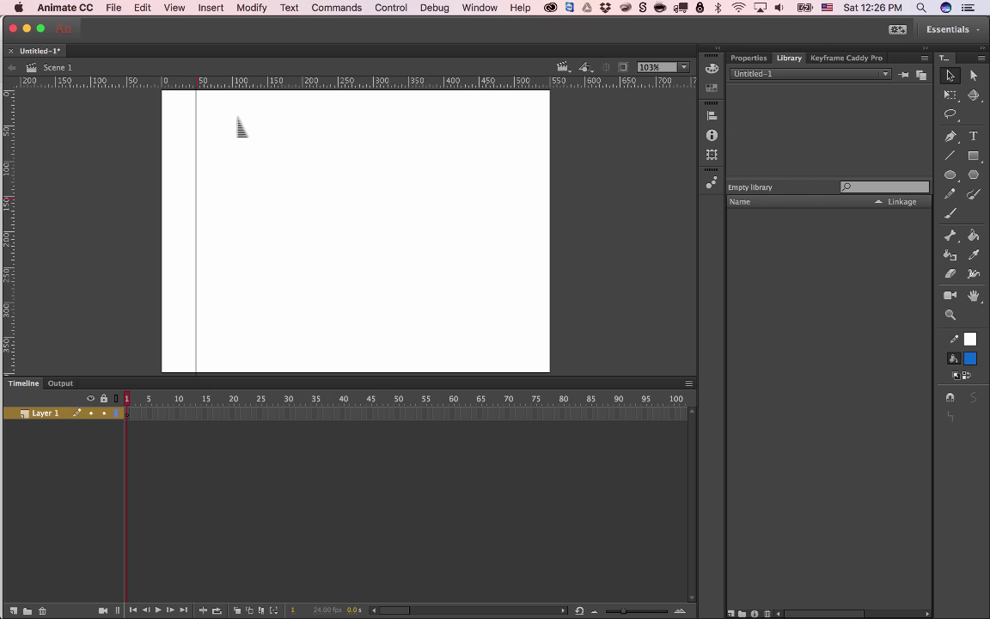
left_click_drag(240, 82, 275, 346)
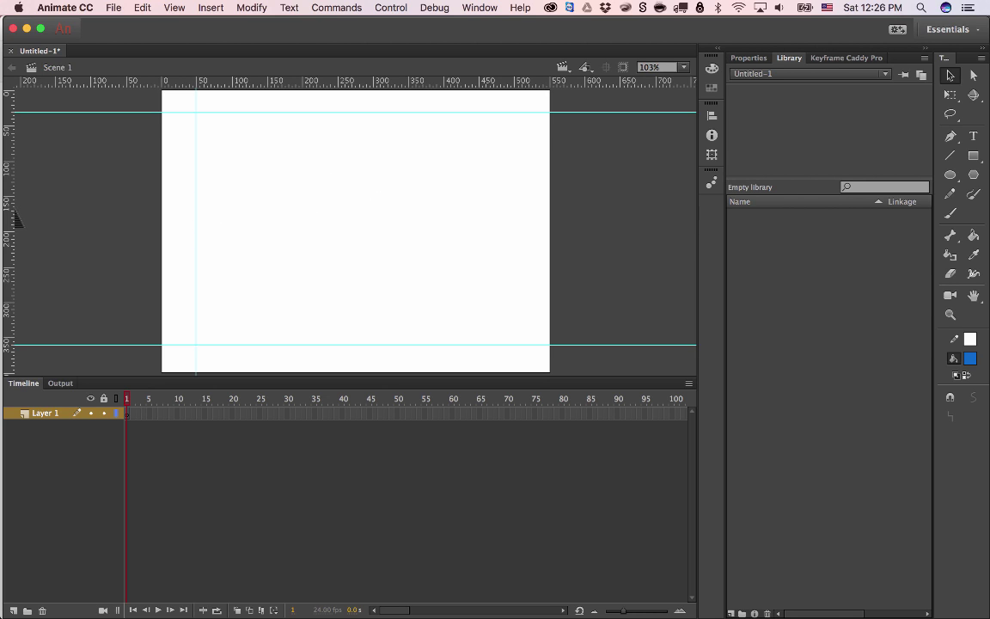
mouse_move(518, 243)
left_mouse_down()
mouse_move(535, 244)
mouse_move(464, 243)
mouse_move(529, 251)
left_mouse_up()
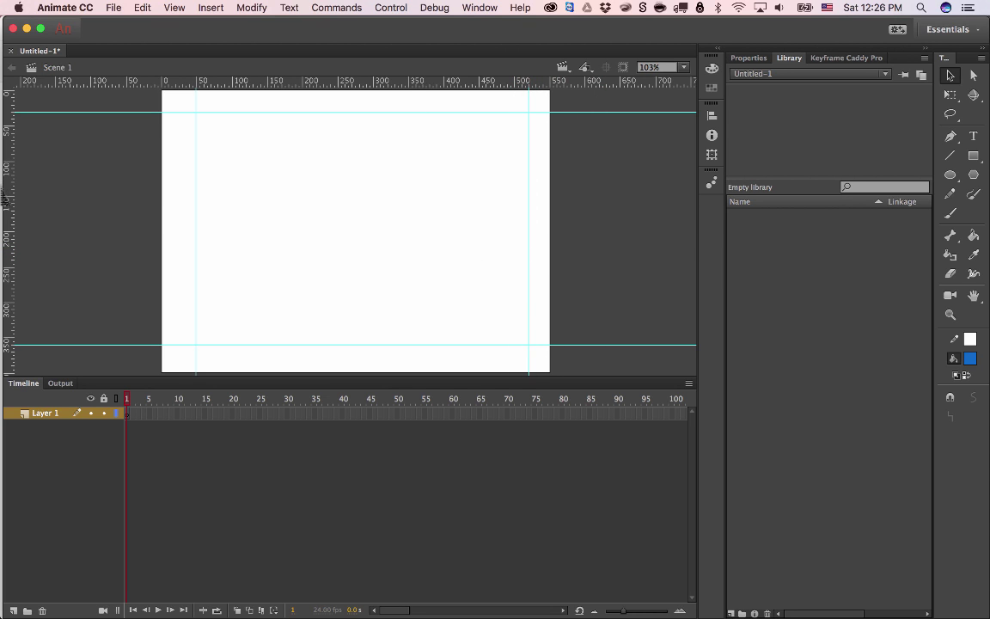
Remove all four guides from the stage and hide the rulers
left_click_drag(528, 206, 9, 182)
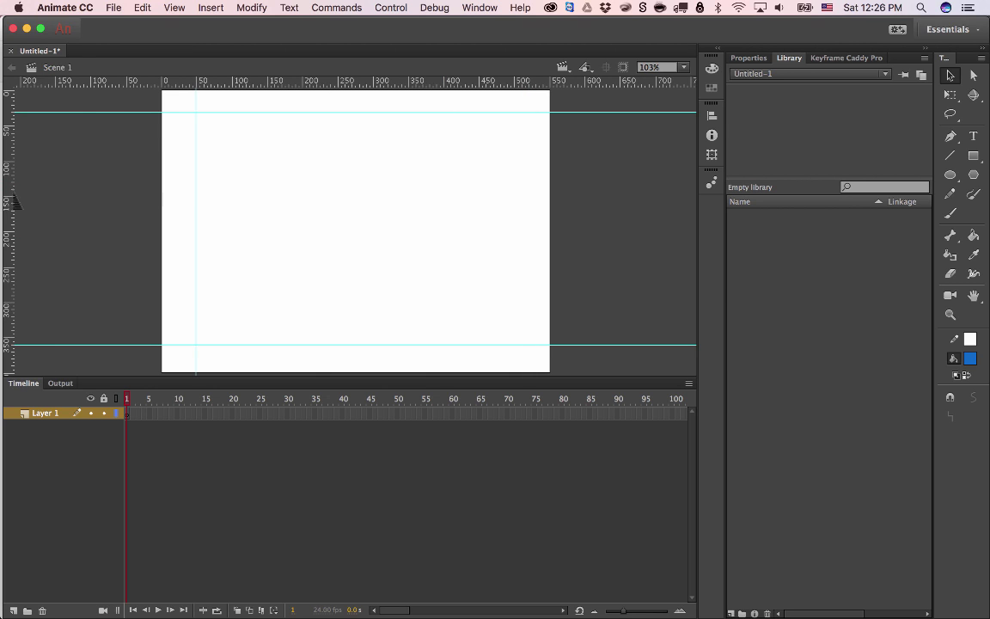
left_click_drag(196, 200, 7, 195)
mouse_move(125, 112)
left_mouse_down()
mouse_move(149, 60)
mouse_move(183, 86)
mouse_move(155, 160)
mouse_move(196, 82)
left_mouse_up()
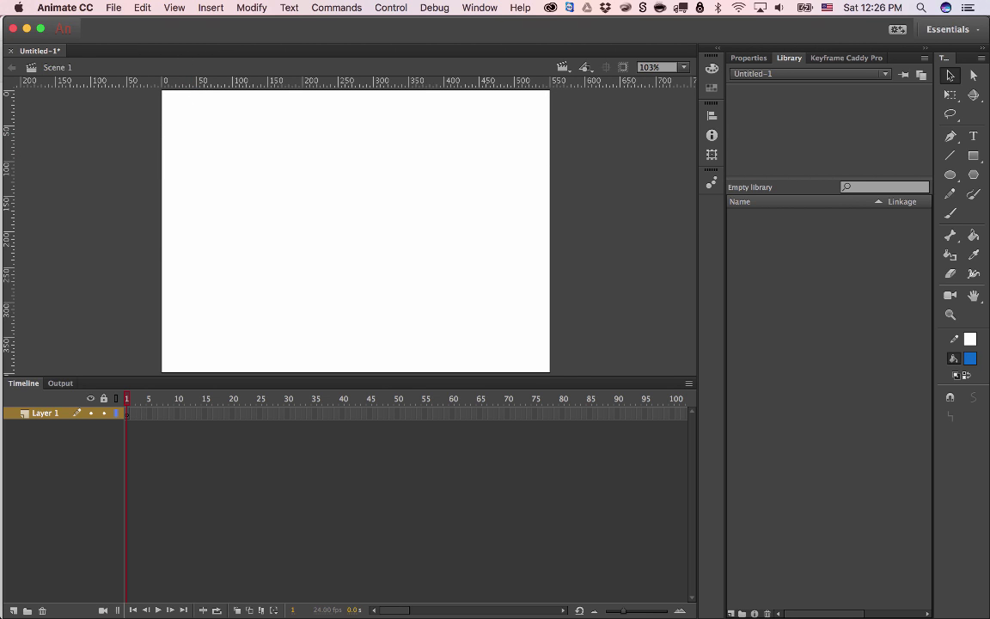
left_click(175, 8)
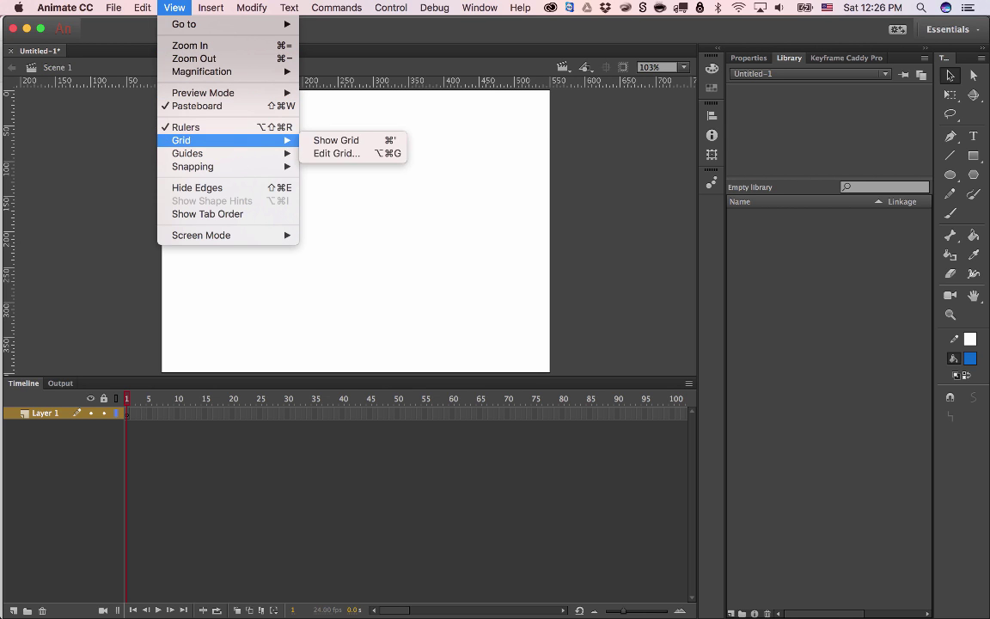
left_click(186, 127)
Show the grid over the stage of Scene 1
left_click(174, 7)
left_click(174, 8)
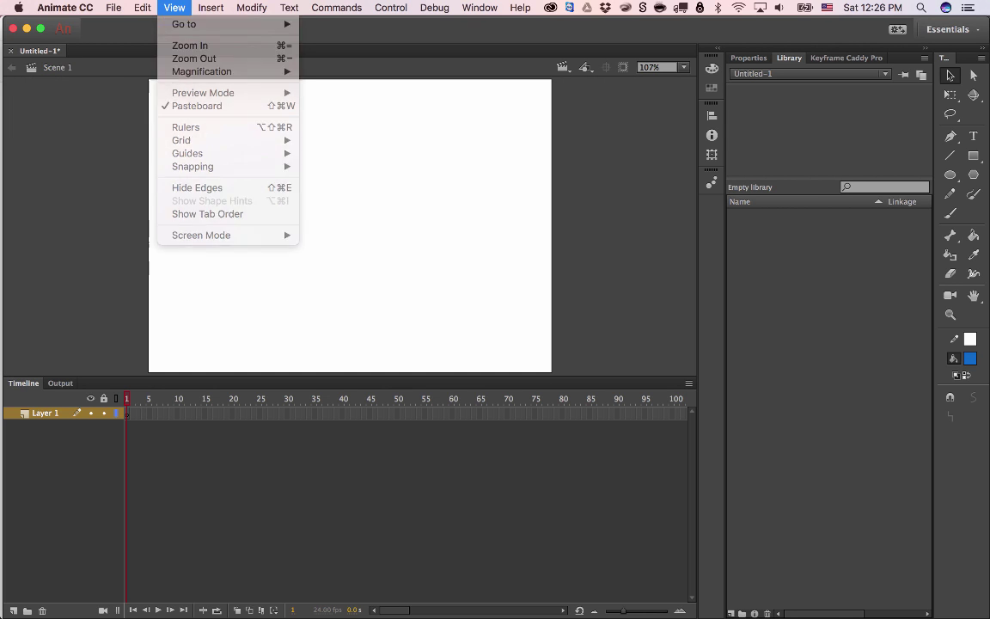
left_click(174, 8)
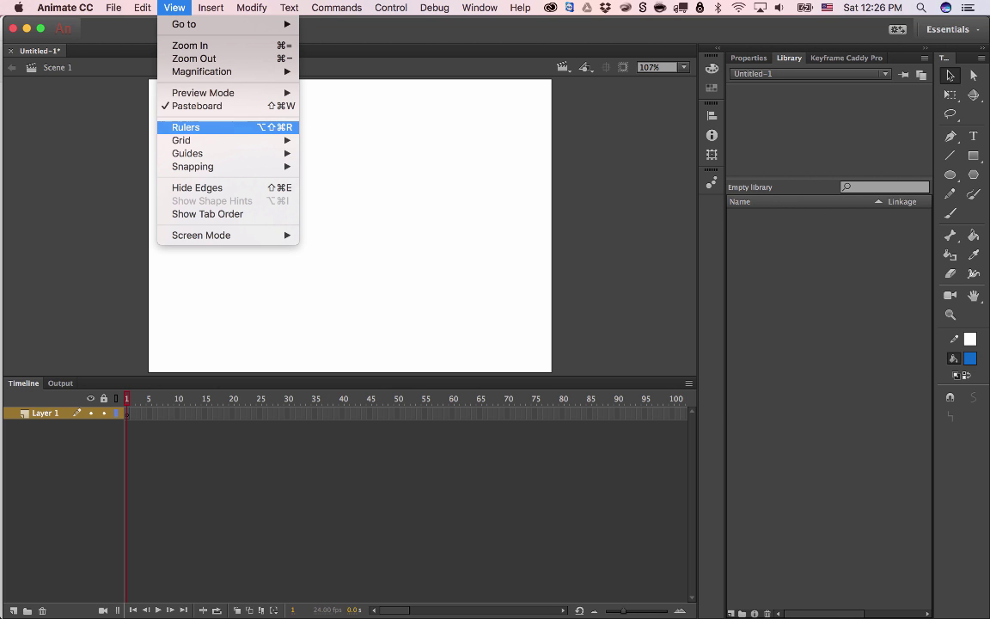
mouse_move(193, 140)
left_click(336, 140)
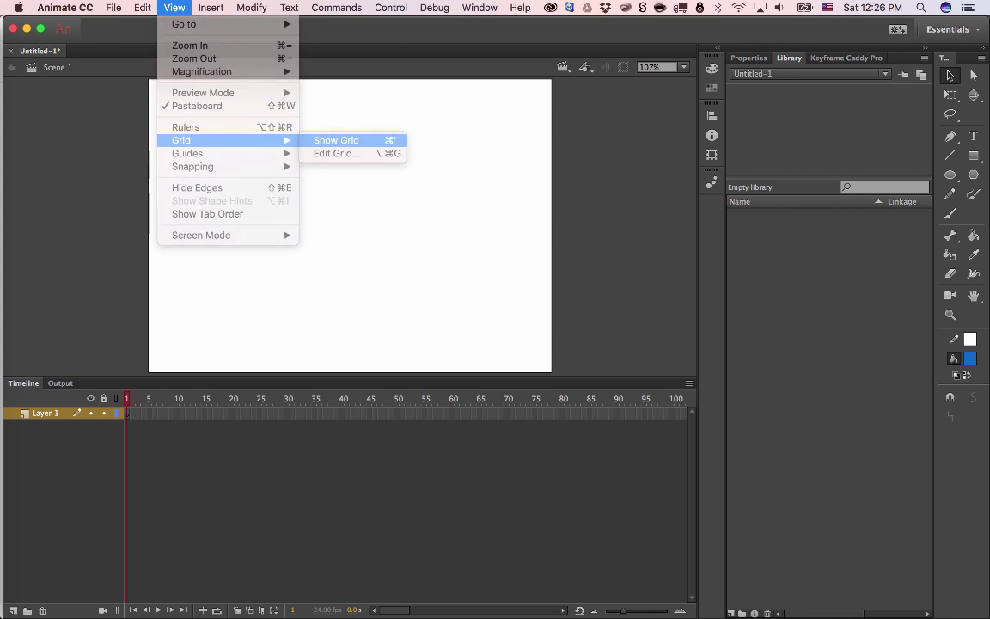
left_click(175, 7)
left_click(273, 271)
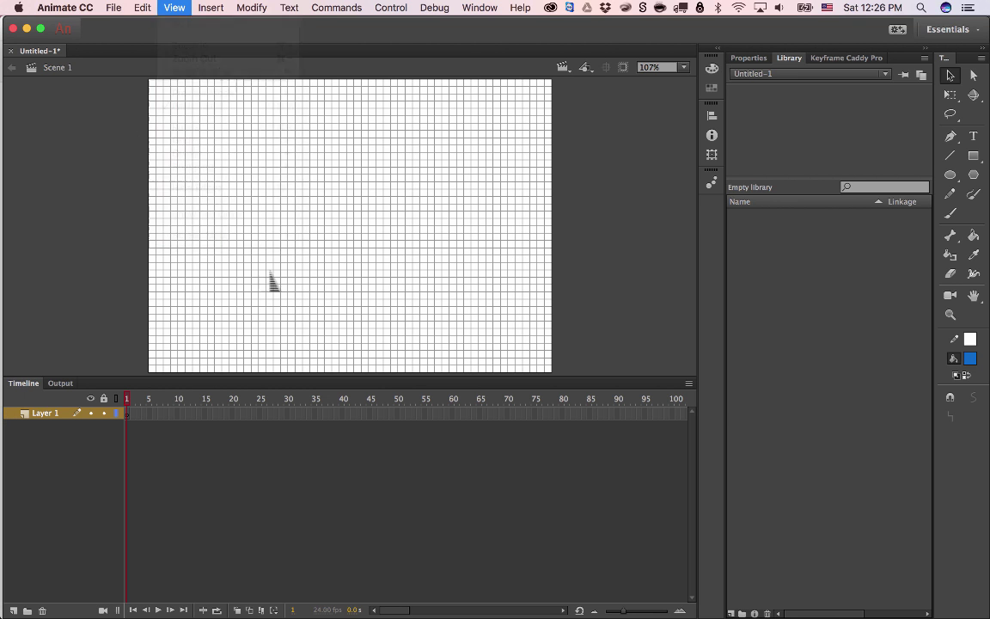
left_click_drag(209, 161, 230, 201)
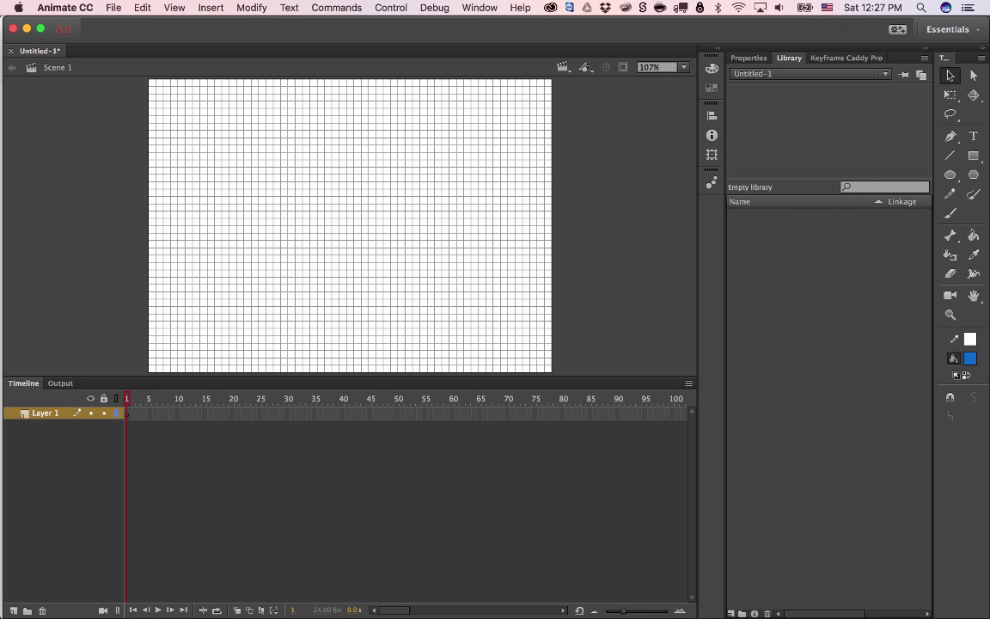
Draw a blue rectangle without an outline near the middle of the stage and move it slightly upward
left_click_drag(243, 131, 424, 268)
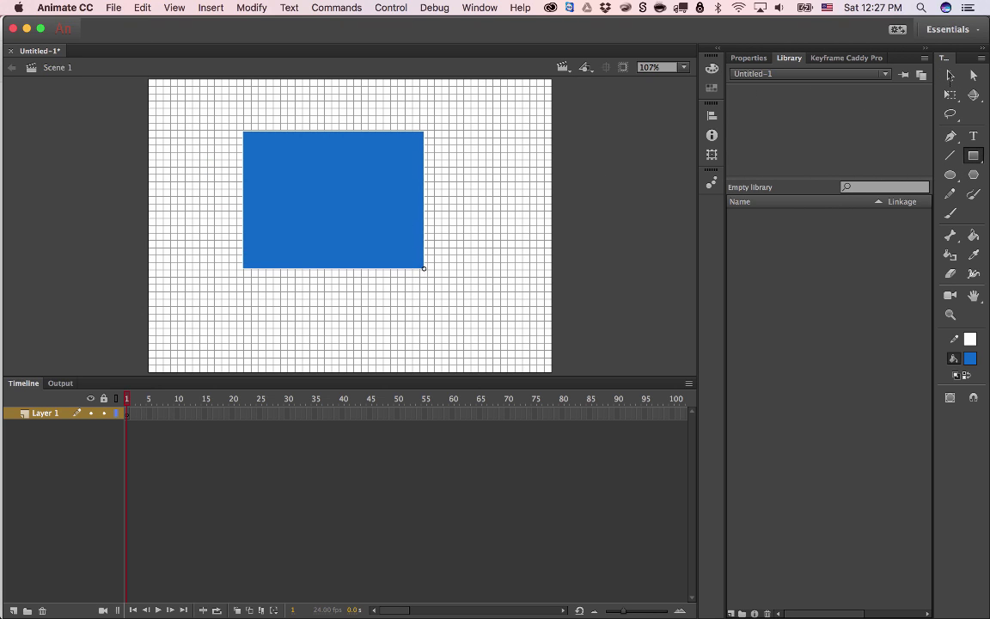
left_click(950, 76)
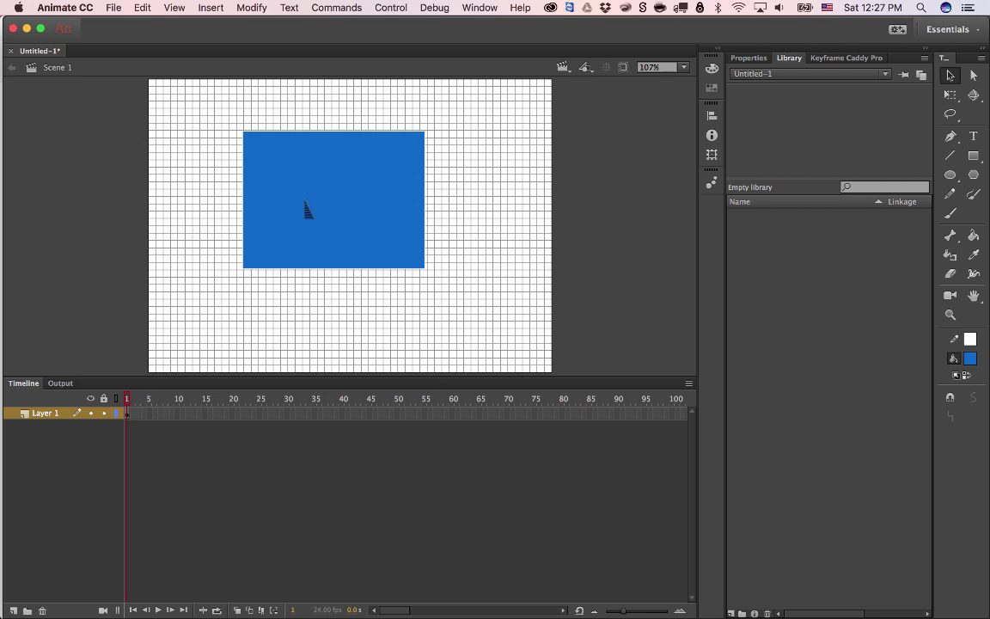
mouse_move(298, 204)
left_mouse_down()
mouse_move(310, 199)
mouse_move(294, 198)
left_mouse_up()
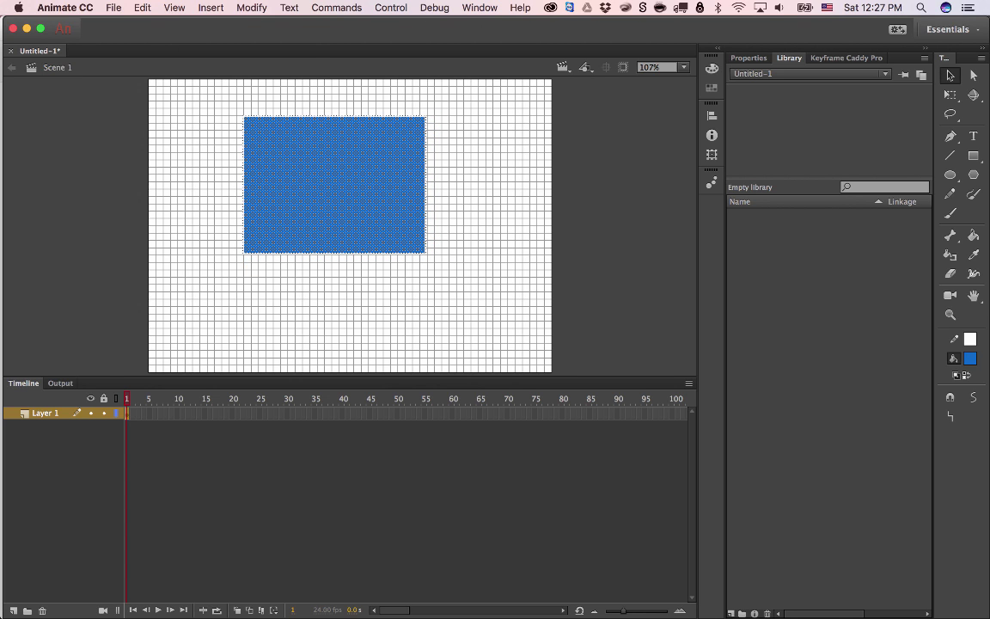
Enable Snap to Grid for objects on the stage
left_click(182, 8)
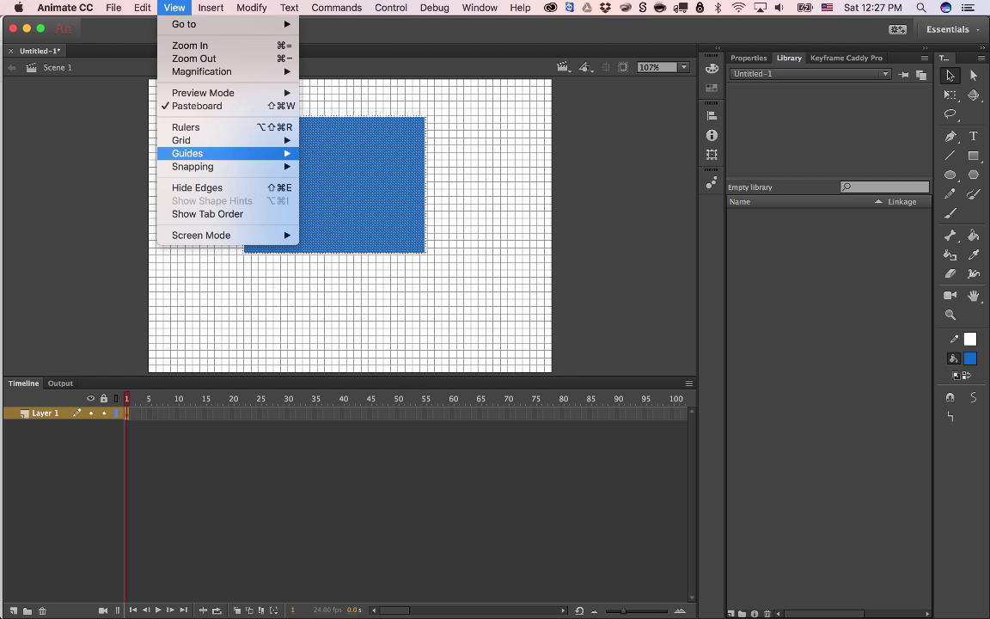
mouse_move(223, 166)
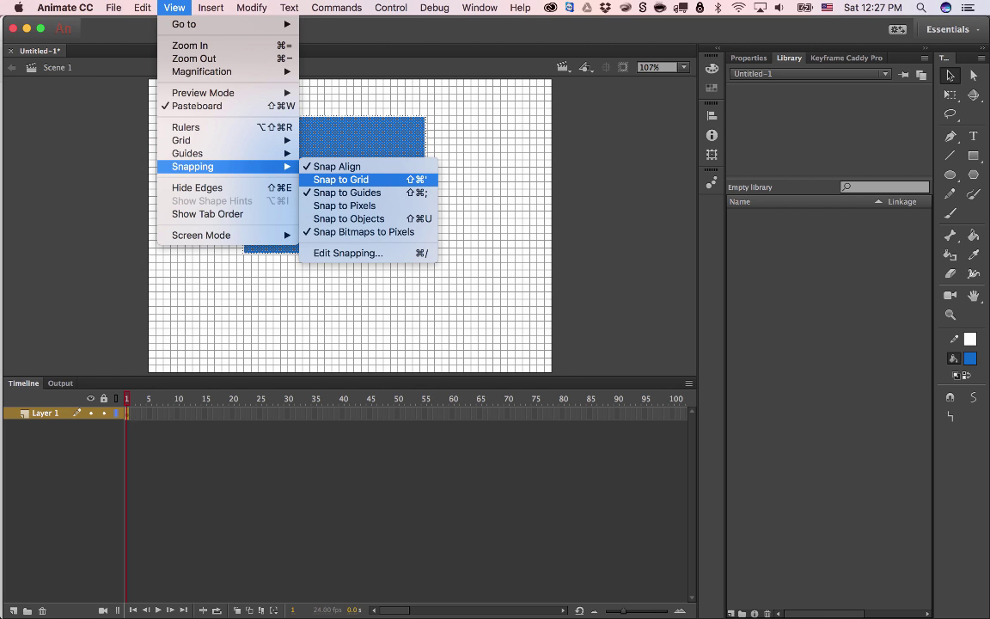
left_click(344, 179)
Move the blue rectangle to several positions on the stage to try out grid snapping
left_click_drag(348, 166, 350, 215)
key("q")
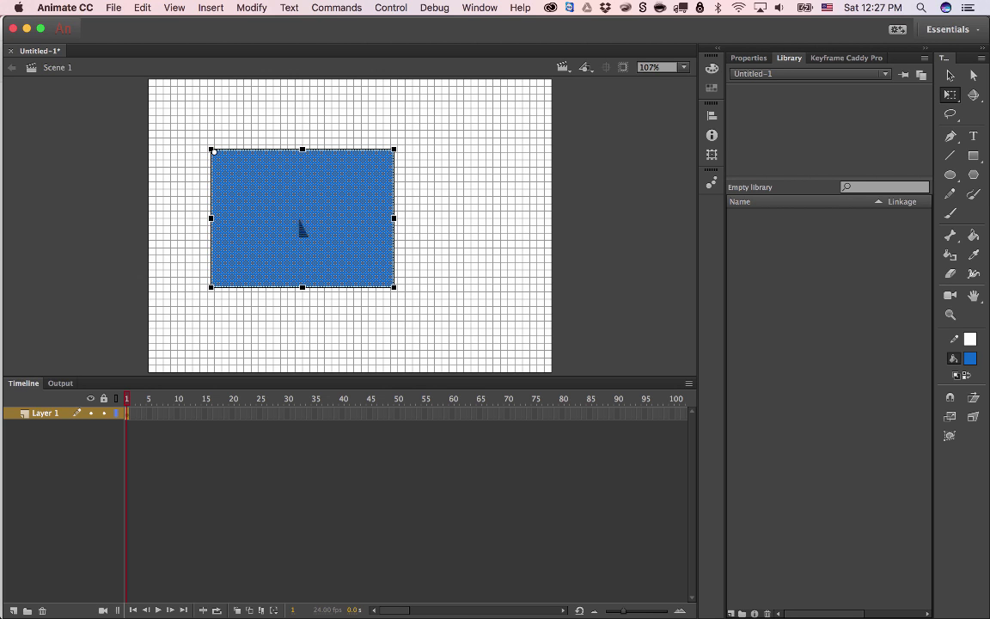
key("v")
left_click_drag(367, 226, 437, 232)
left_click_drag(343, 206, 292, 213)
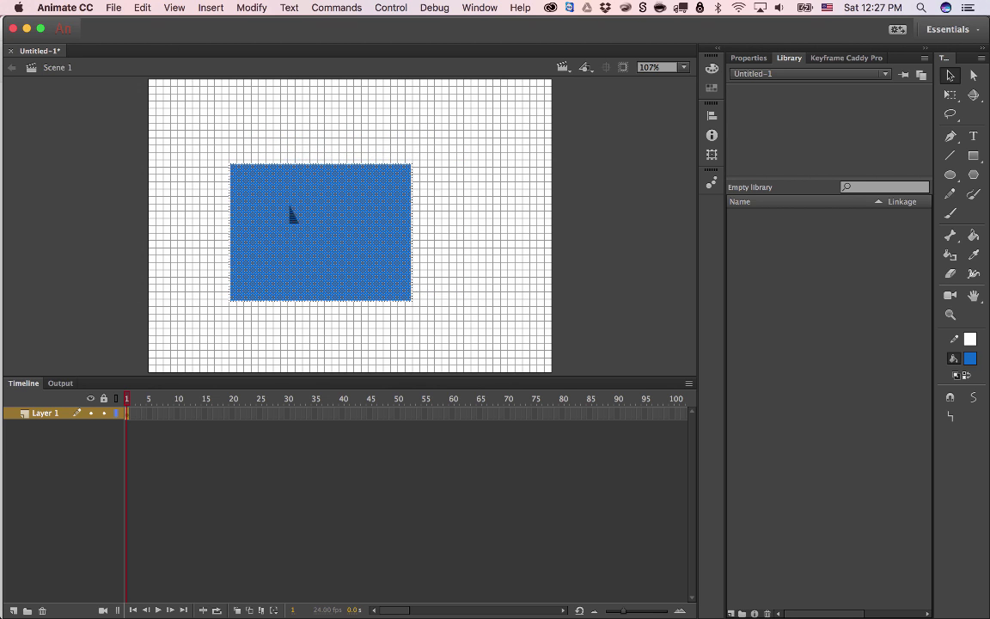
left_click_drag(262, 171, 406, 241)
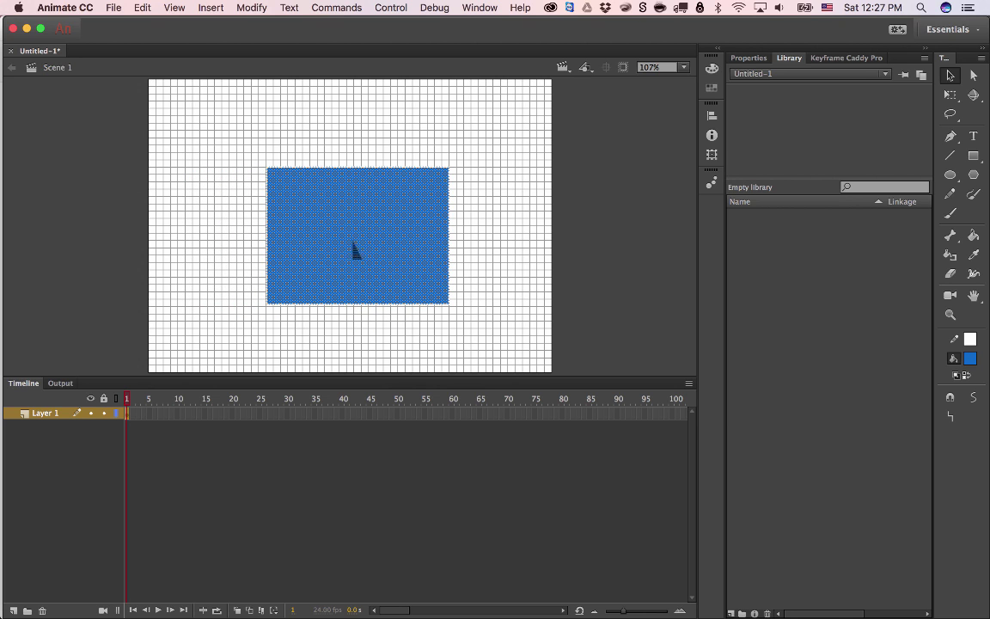
mouse_move(273, 199)
left_mouse_down()
mouse_move(282, 208)
mouse_move(254, 204)
mouse_move(269, 204)
left_mouse_up()
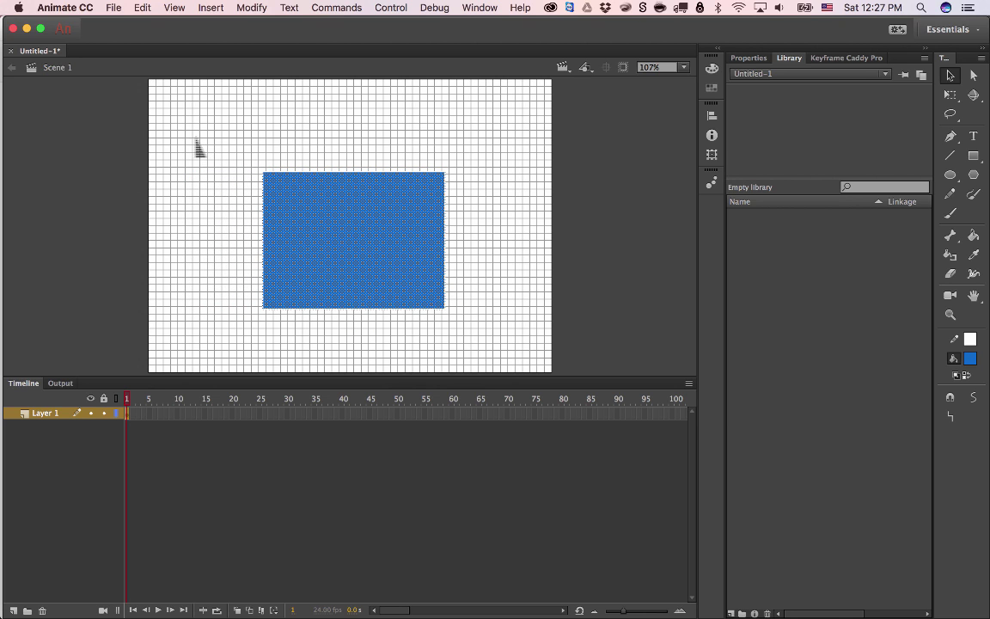
left_click_drag(326, 228, 249, 188)
key("Escape")
left_click(250, 196)
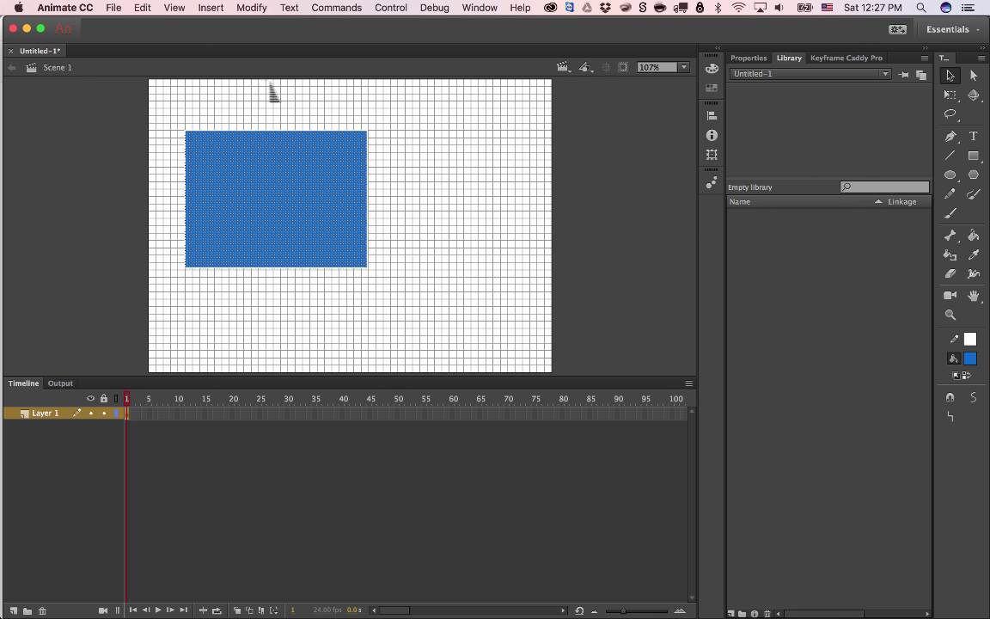
Delete the blue rectangle and hide the grid on the stage
key("Delete")
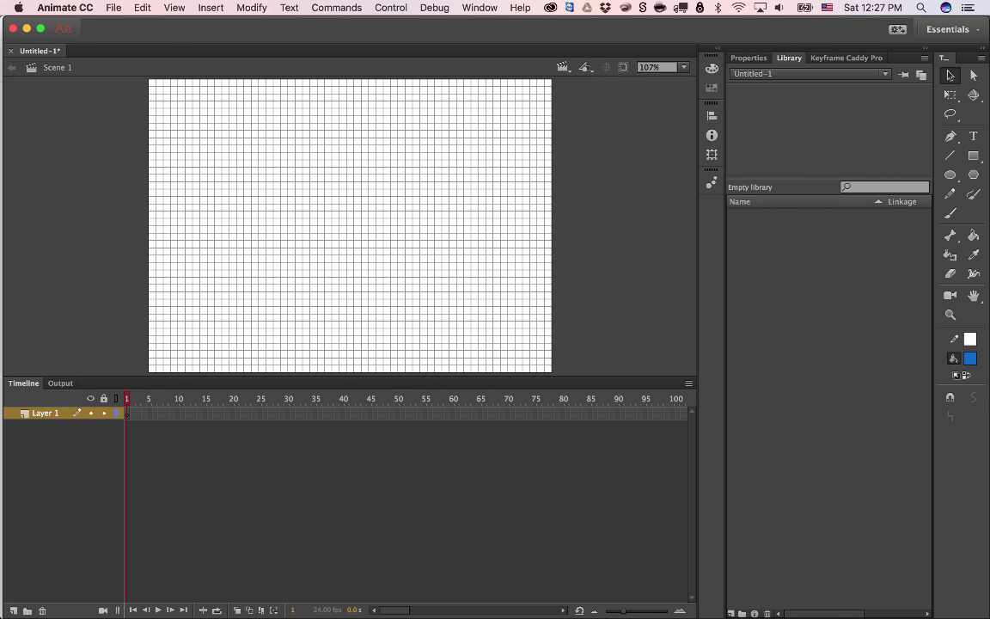
left_click(174, 7)
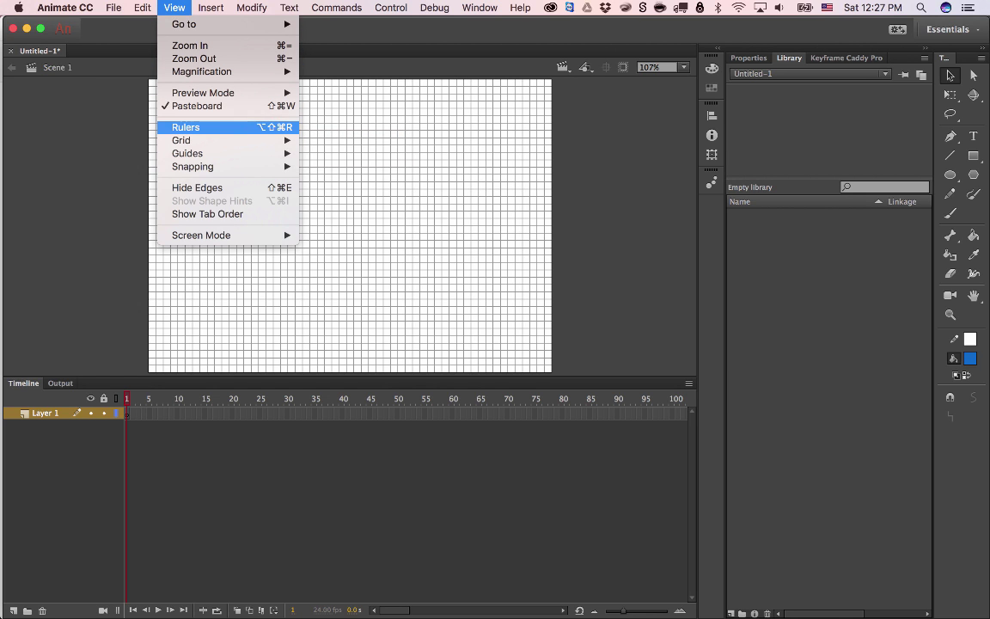
mouse_move(185, 140)
left_click(335, 140)
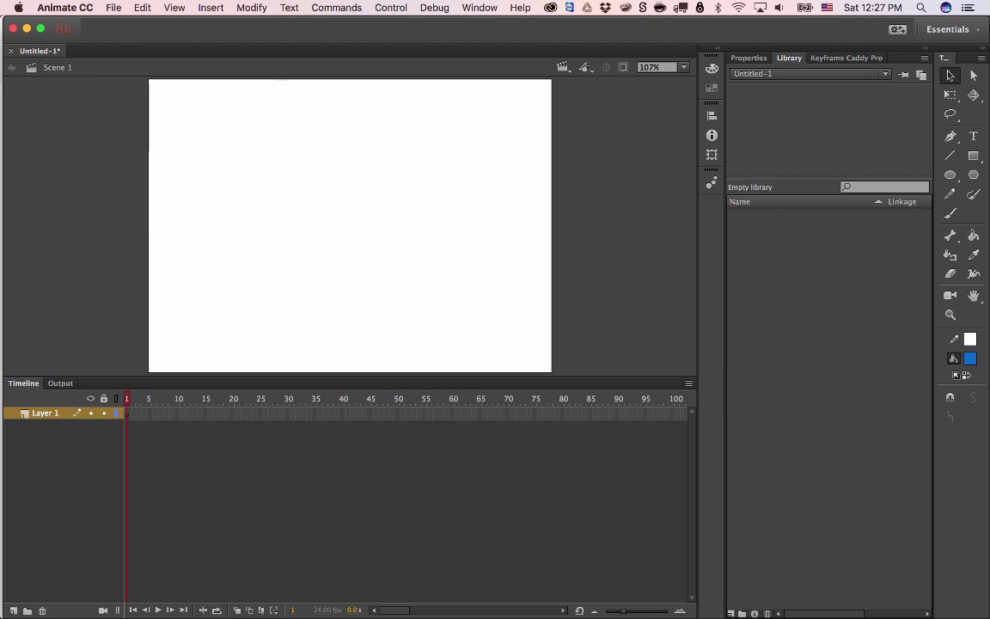
Review the grid settings and the available snapping options without changing them
left_click(173, 7)
mouse_move(184, 140)
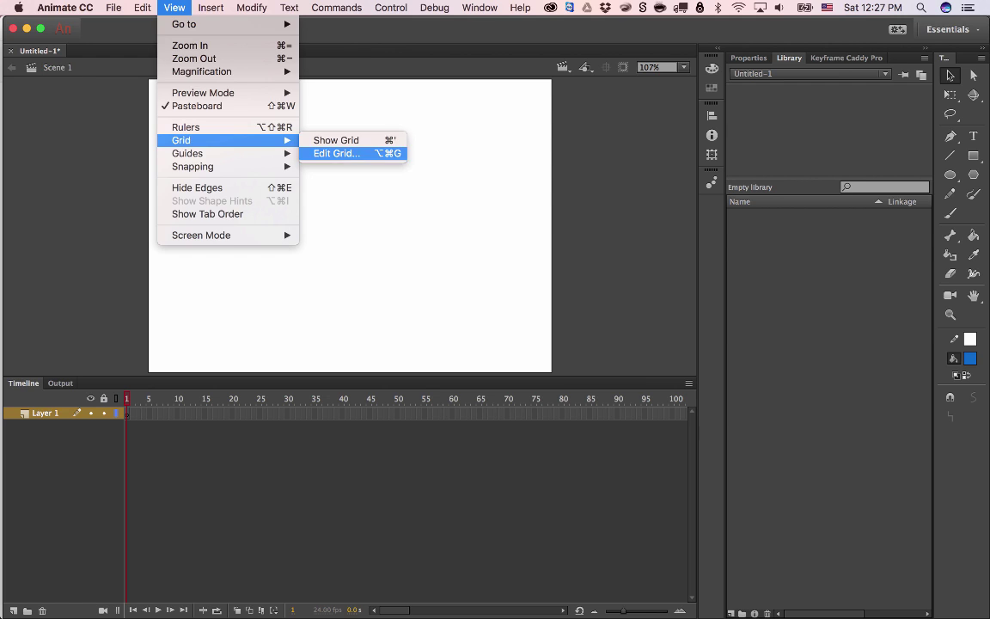
left_click(336, 153)
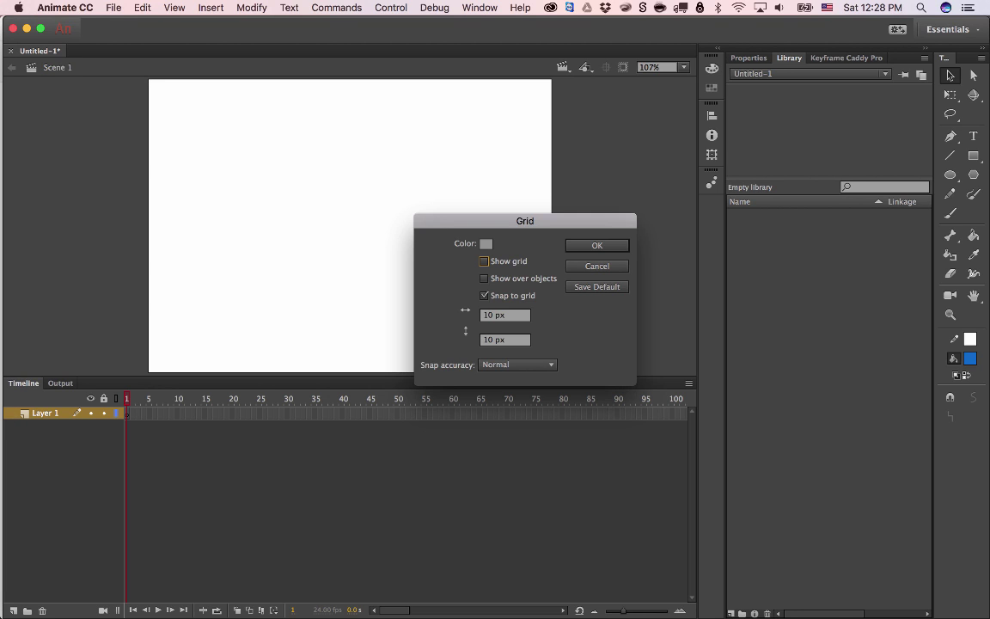
left_click(597, 267)
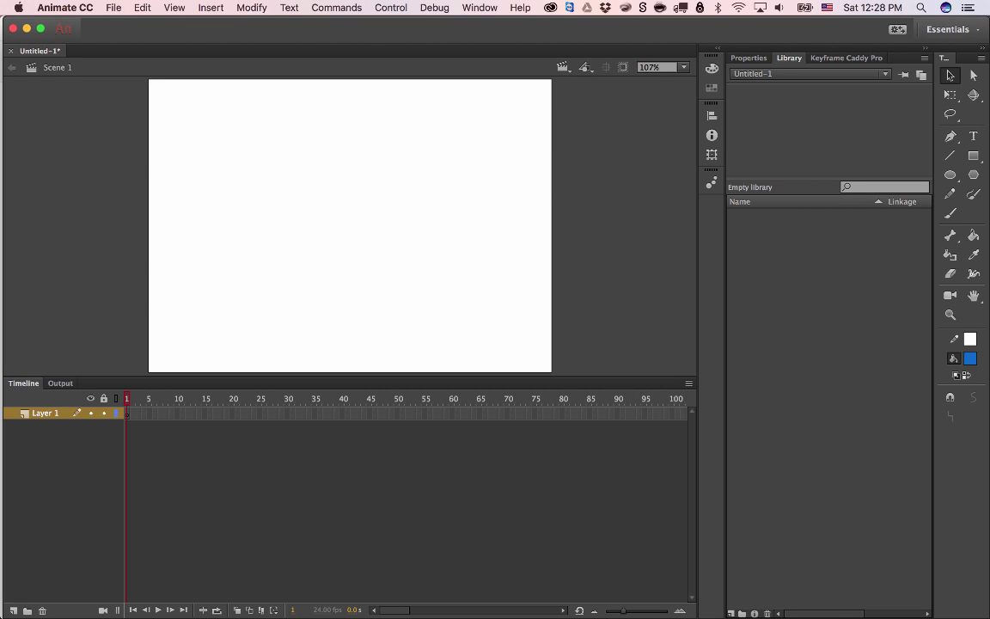
left_click(175, 8)
mouse_move(206, 166)
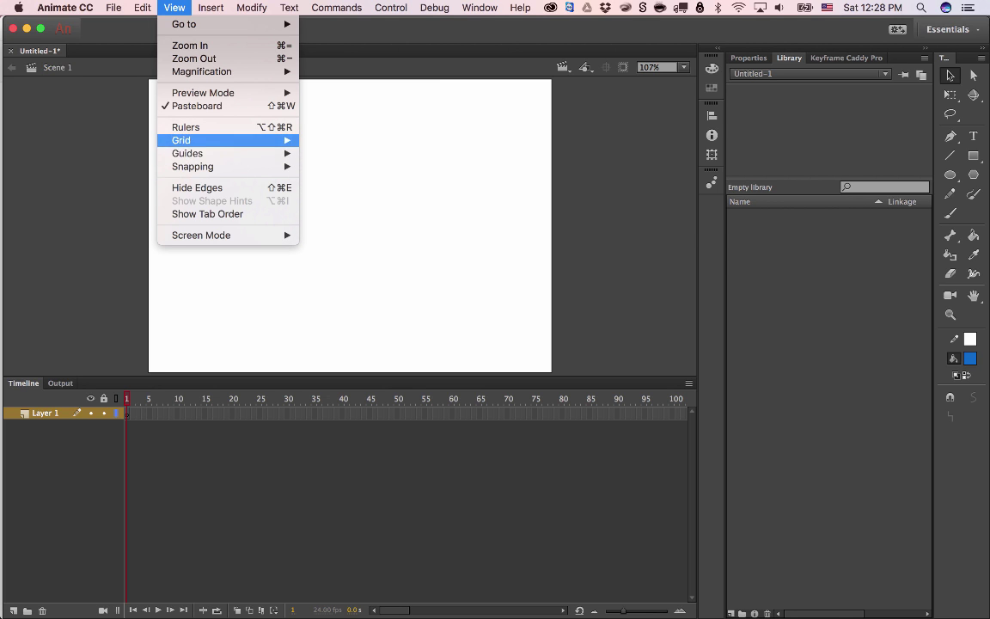
mouse_move(241, 140)
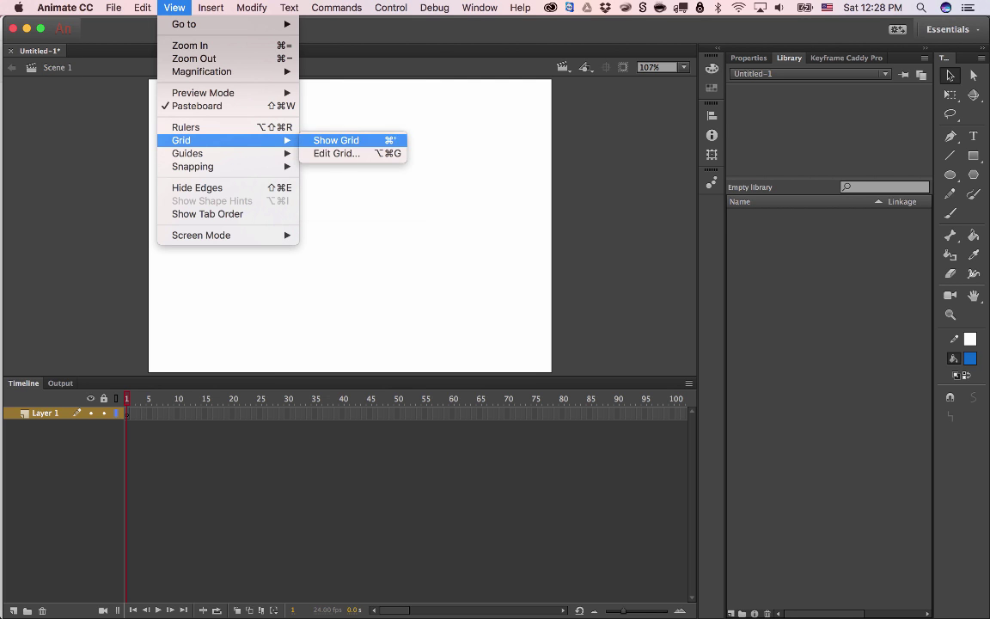
mouse_move(241, 167)
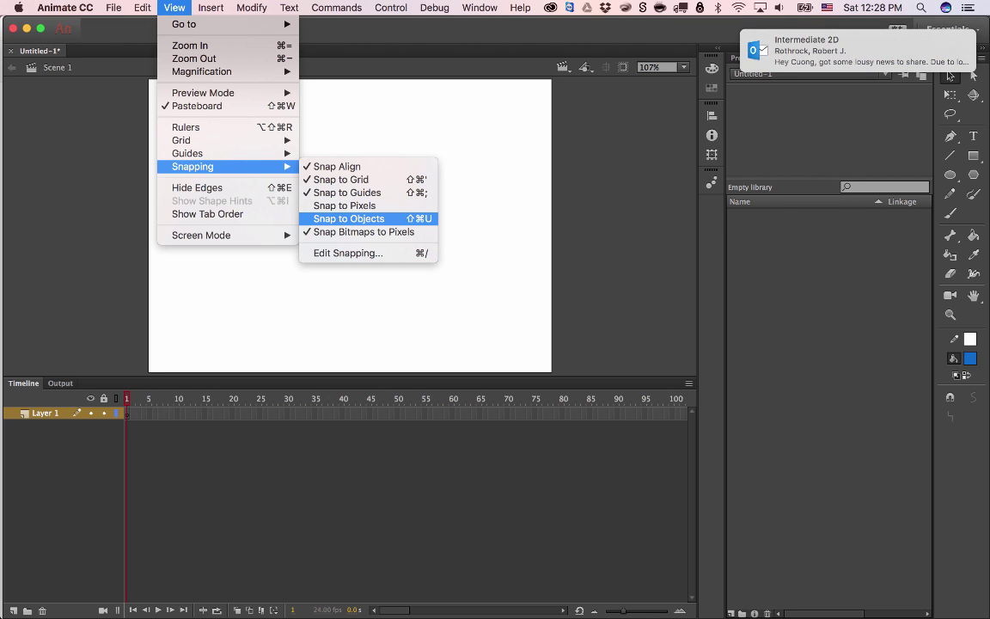
key("Escape")
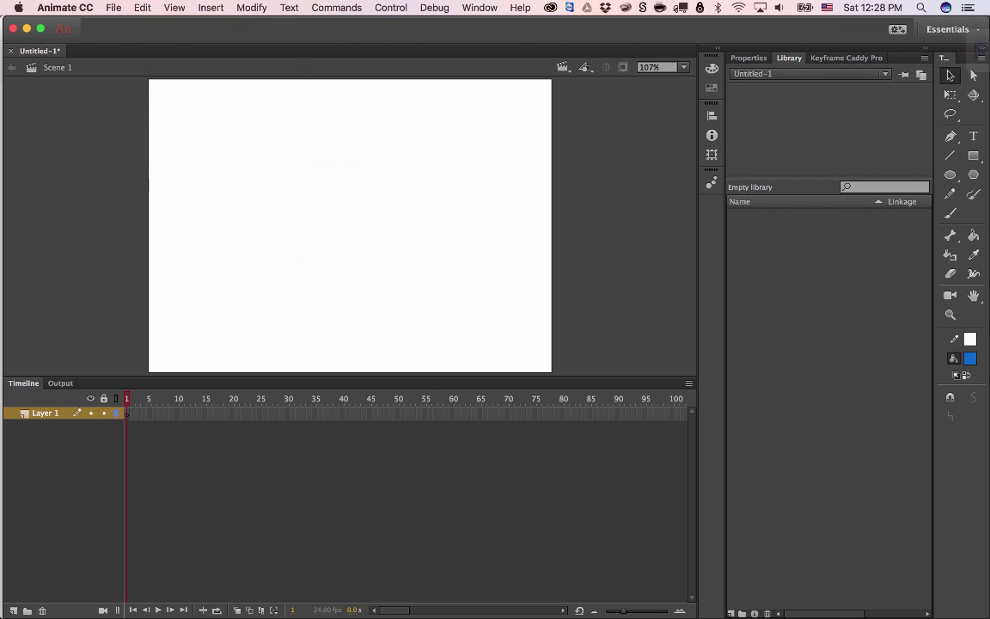
Look over the available file, insert, modify and text operations and the list of saved commands
left_click(113, 8)
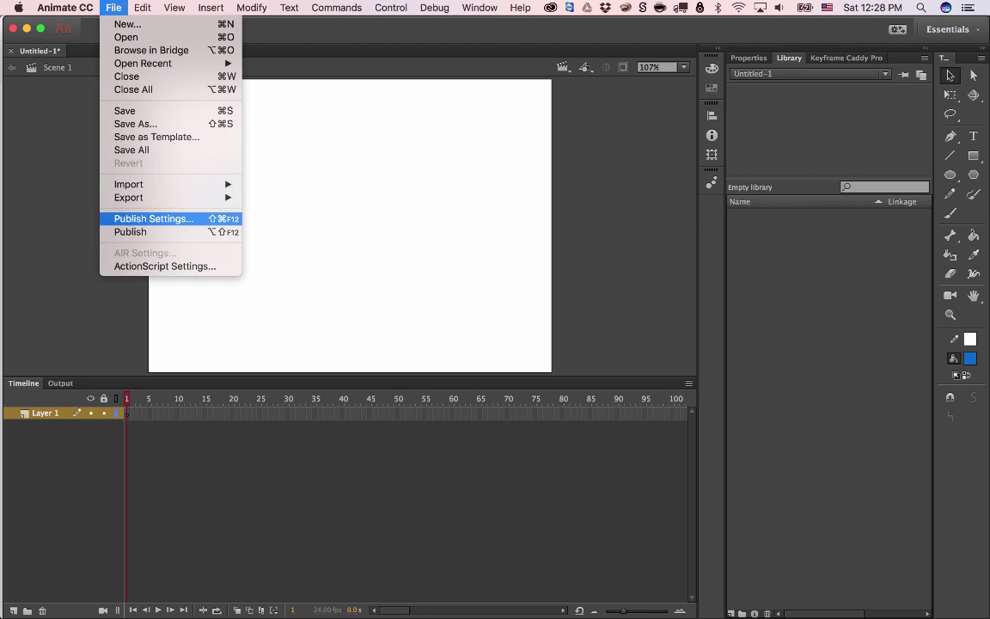
mouse_move(65, 8)
mouse_move(113, 7)
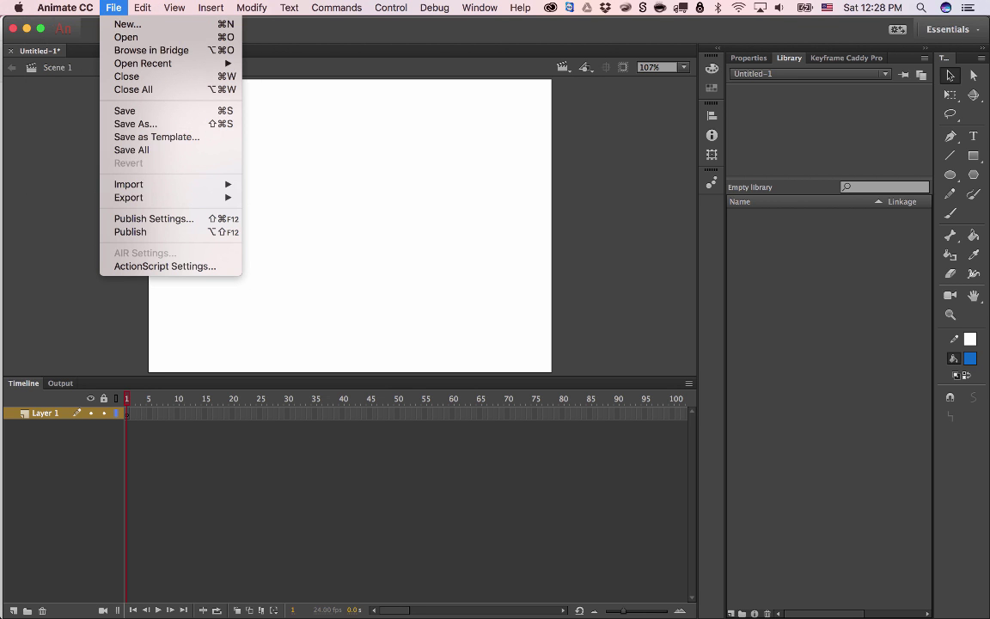
mouse_move(252, 7)
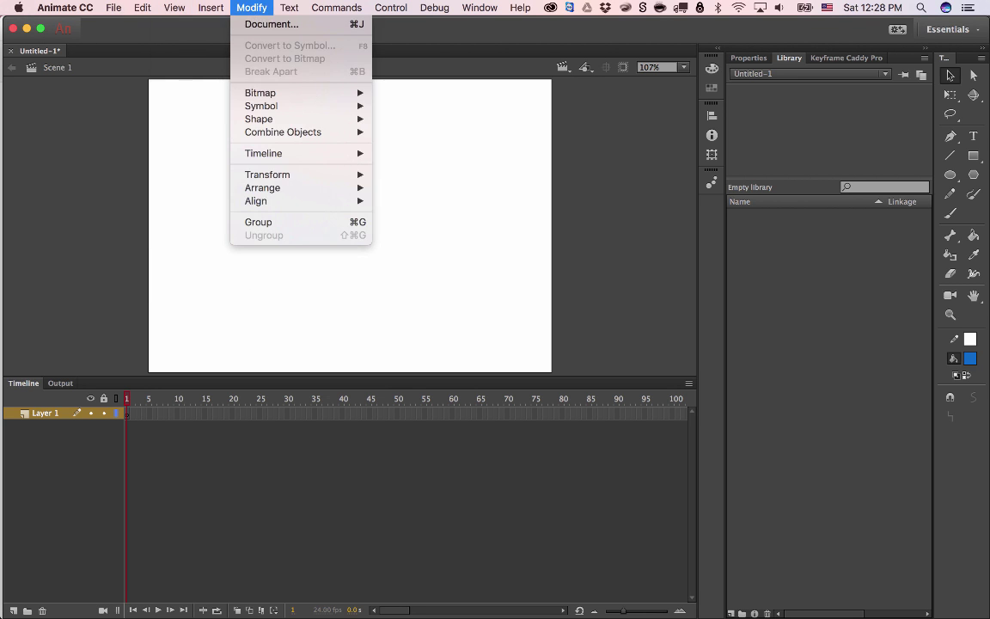
mouse_move(174, 8)
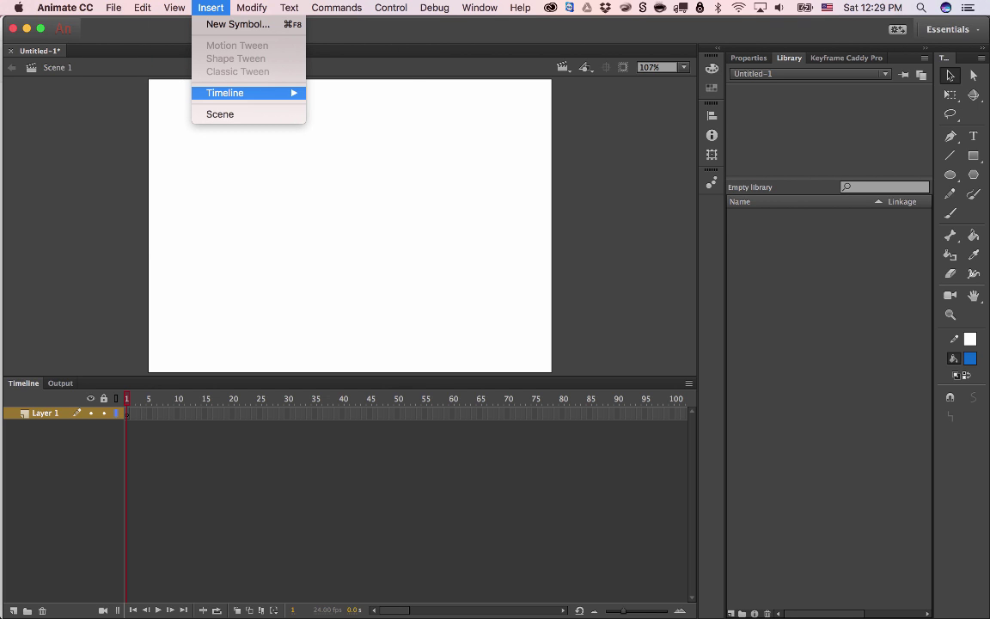
mouse_move(249, 93)
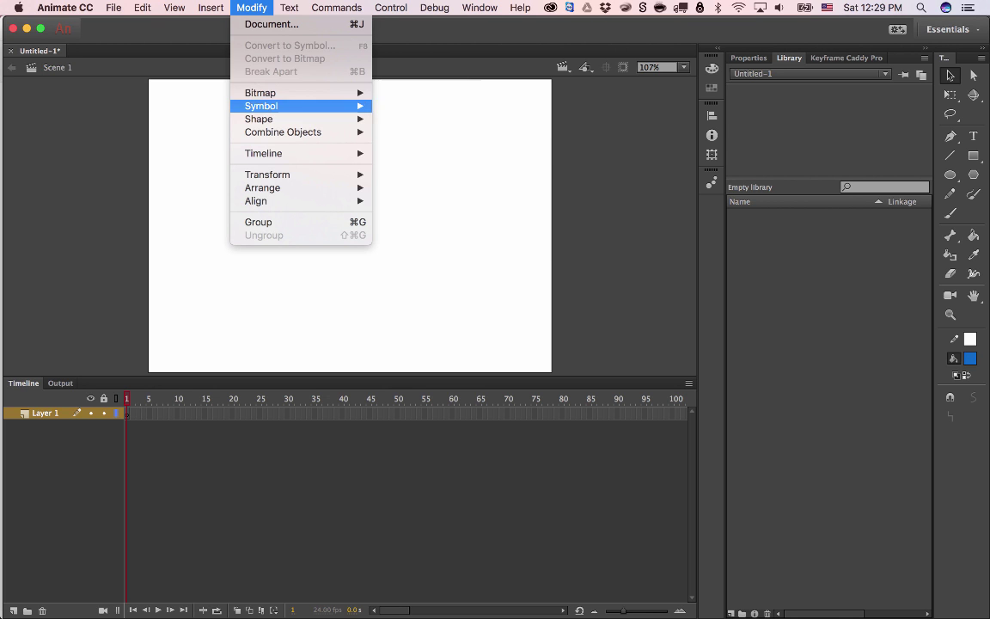
mouse_move(259, 118)
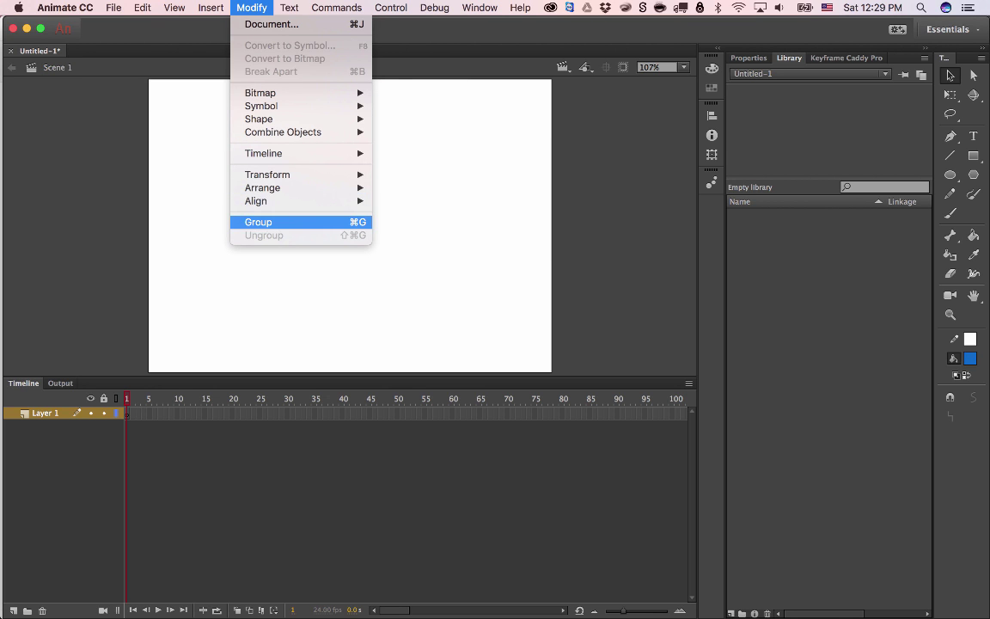
mouse_move(289, 7)
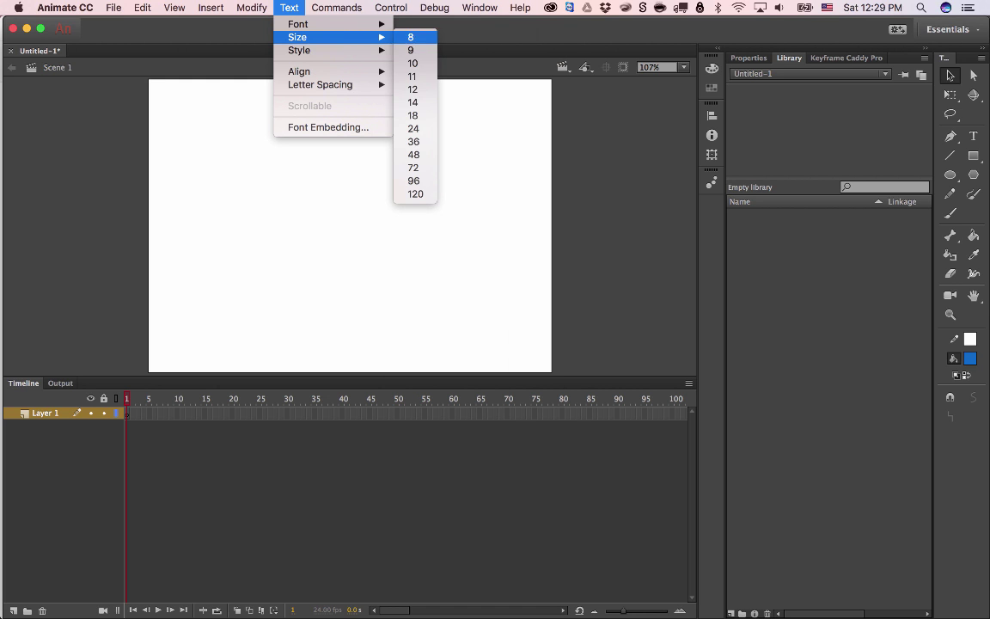
mouse_move(326, 71)
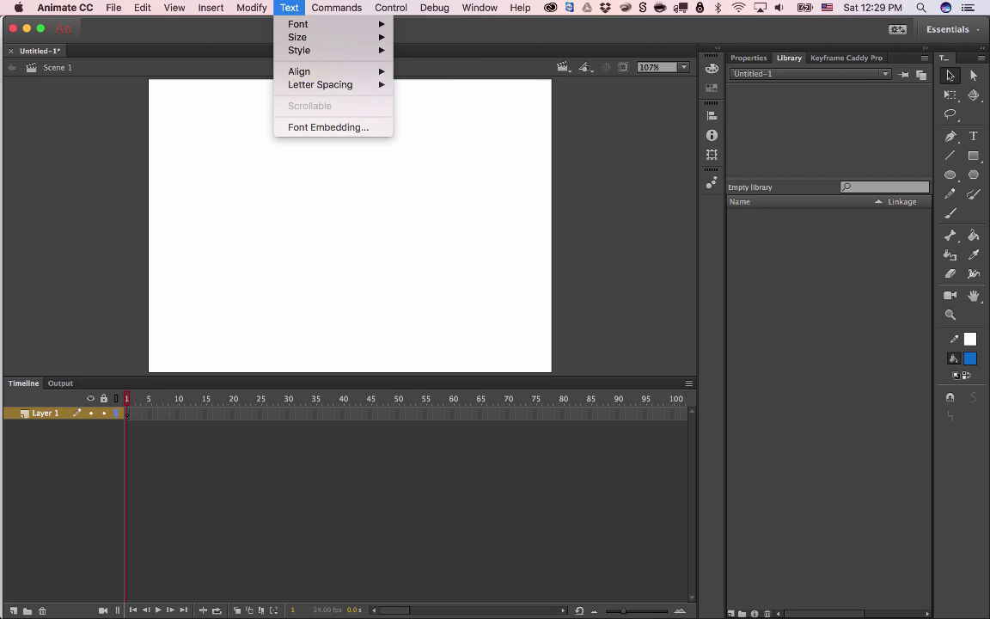
mouse_move(336, 8)
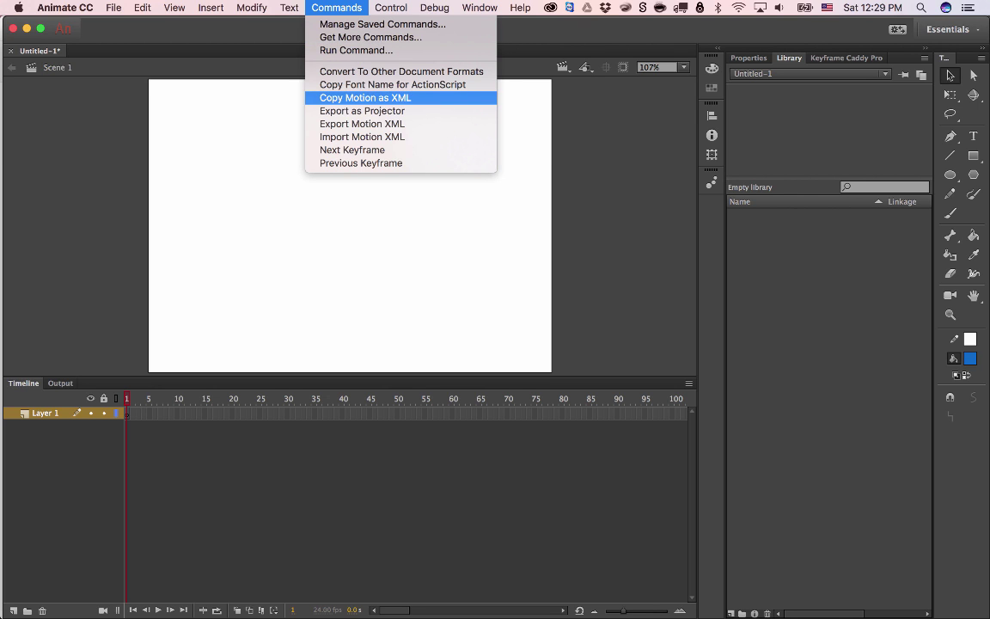
Test the movie and close its preview window
mouse_move(391, 7)
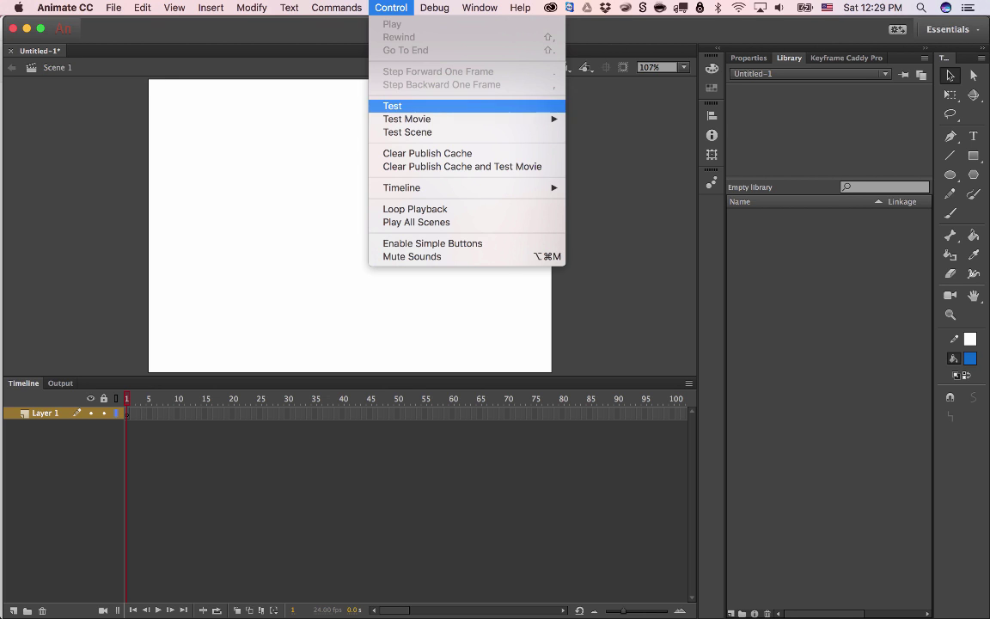
mouse_move(430, 118)
left_click(404, 106)
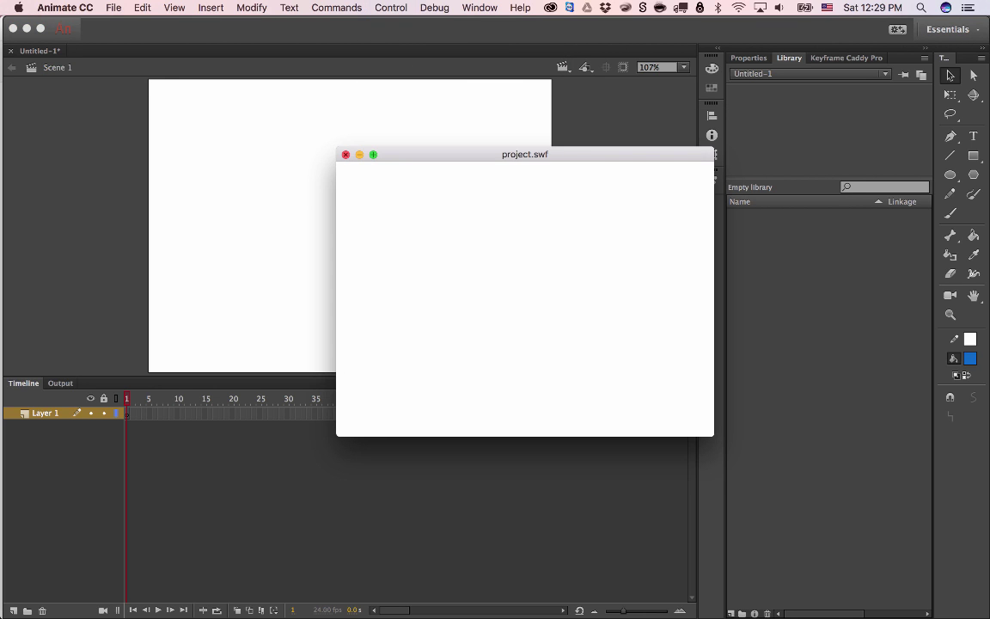
left_click(346, 155)
Look over the control and debugging commands and the list of available panels
left_click(391, 7)
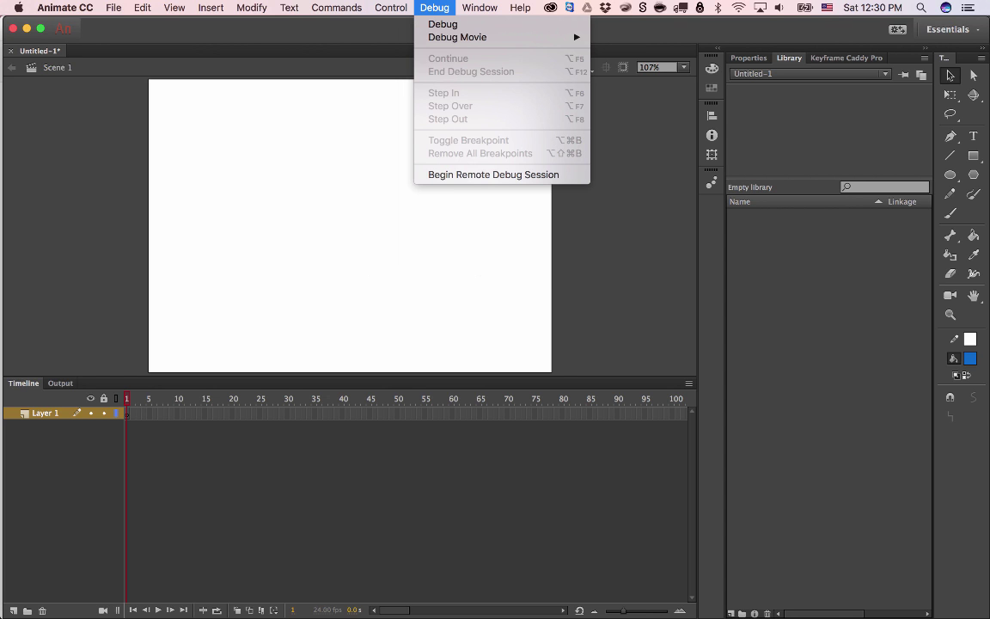
left_click(434, 7)
left_click(434, 7)
mouse_move(479, 8)
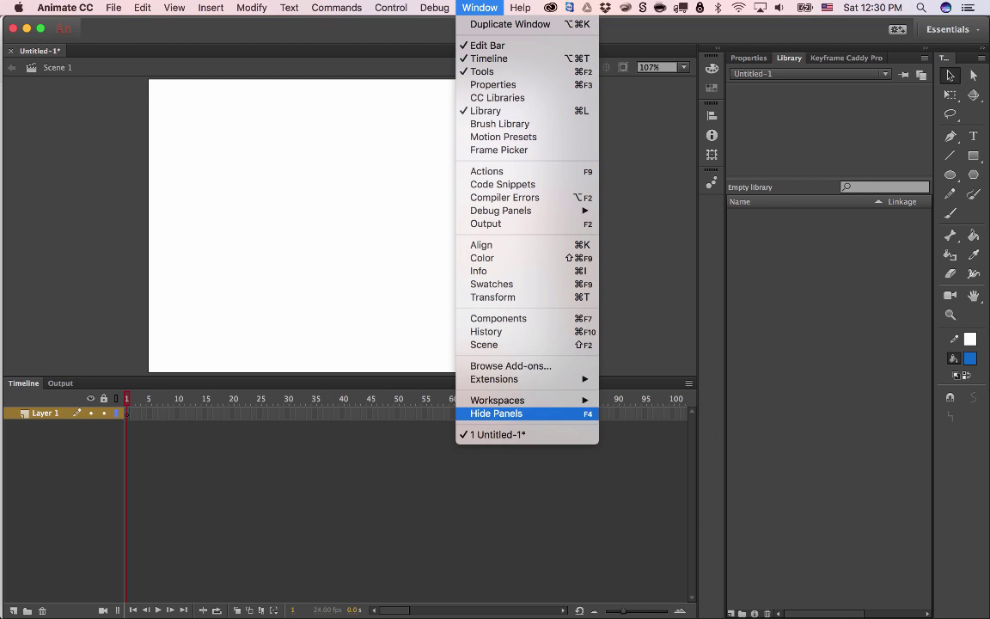
key("Escape")
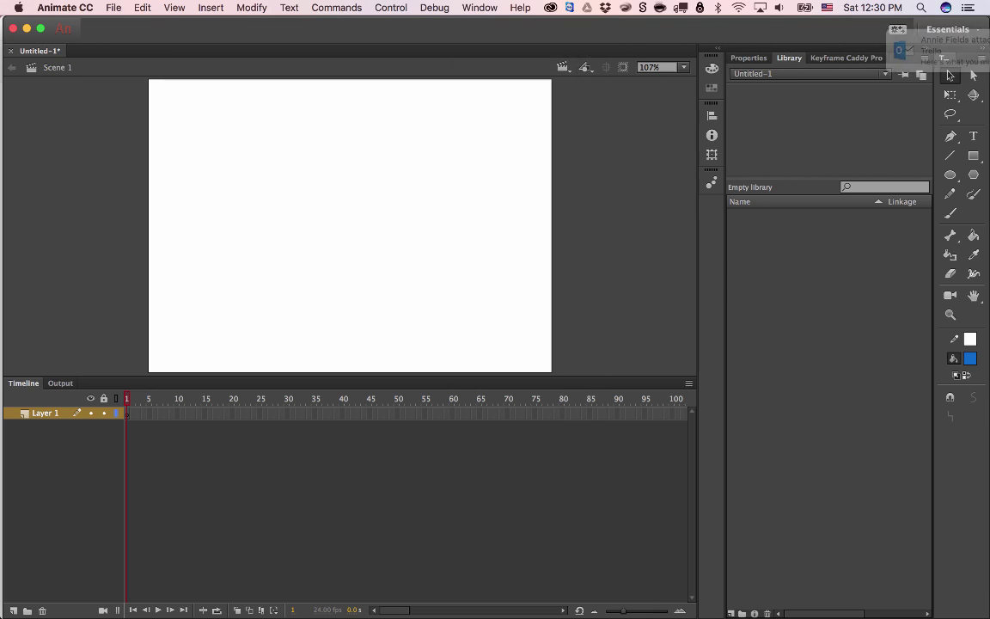
Open the Actions panel for the current frame and close it again
left_click(479, 7)
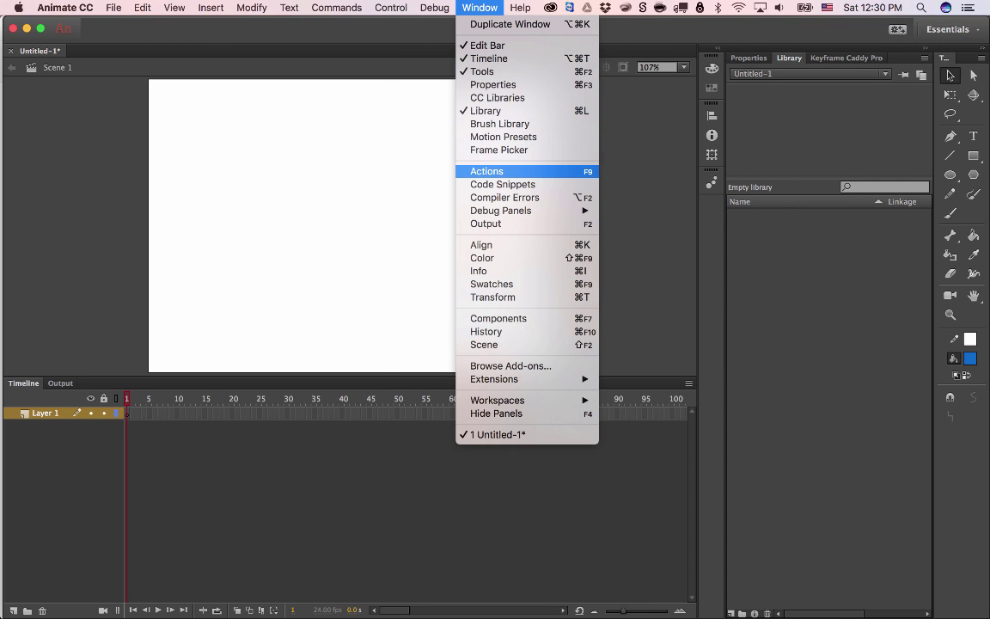
left_click(487, 171)
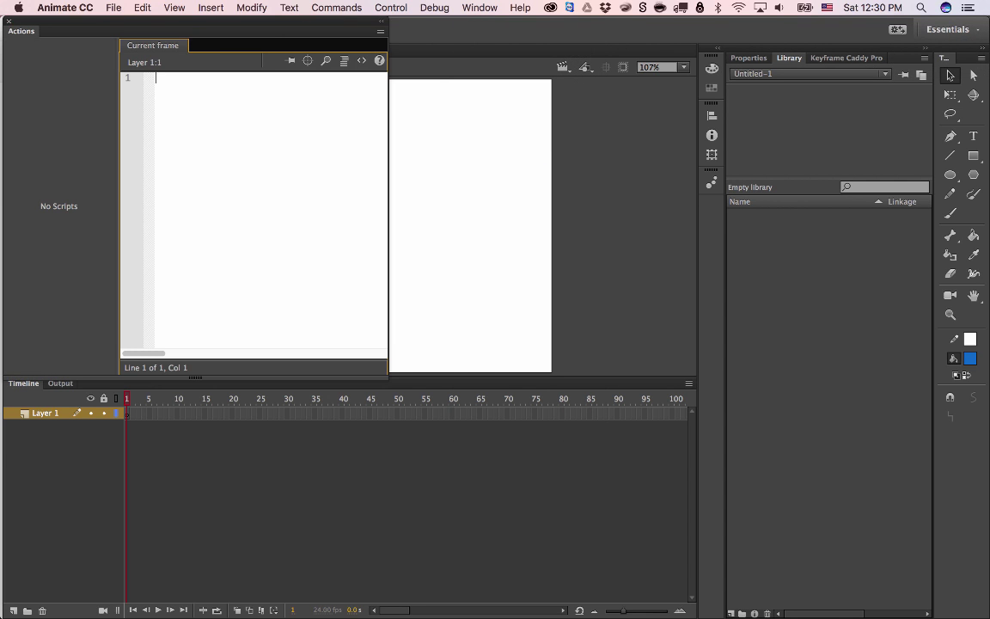
left_click(8, 21)
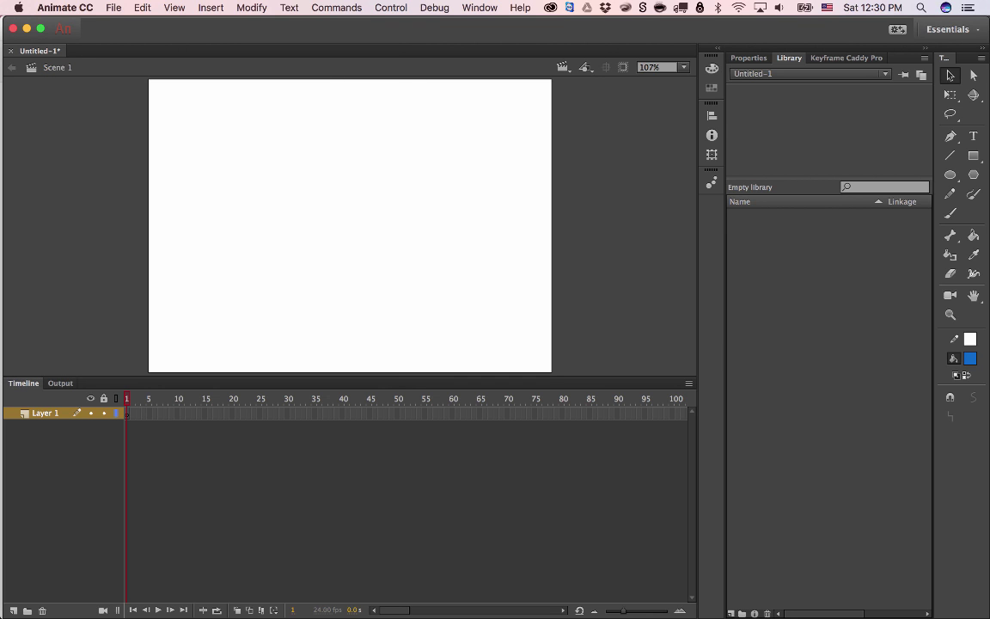
Bring up the Align panel and draw two blue rectangles side by side on the upper half of the stage
left_click(480, 7)
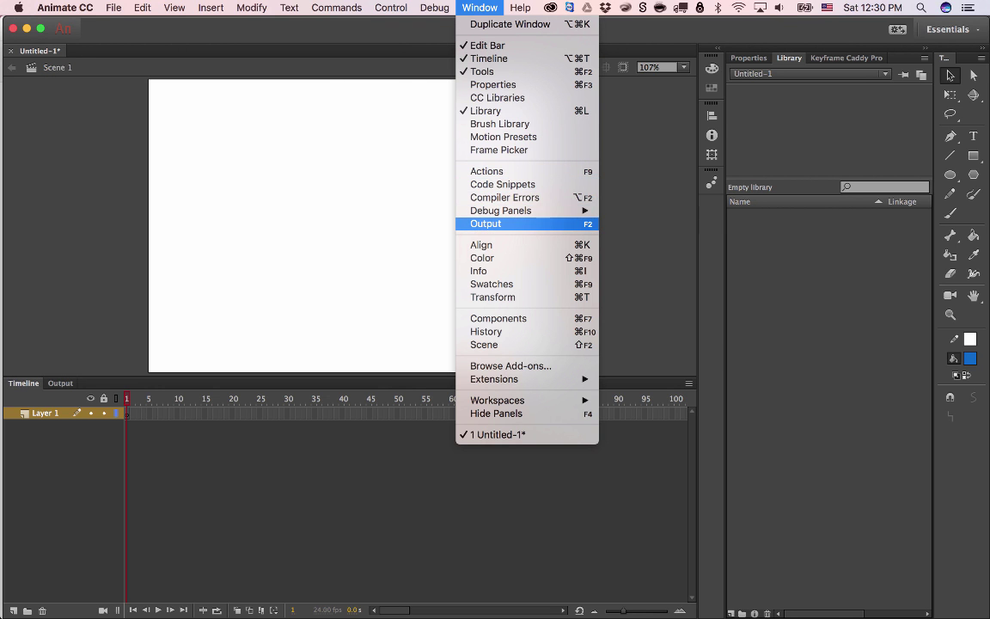
left_click(481, 245)
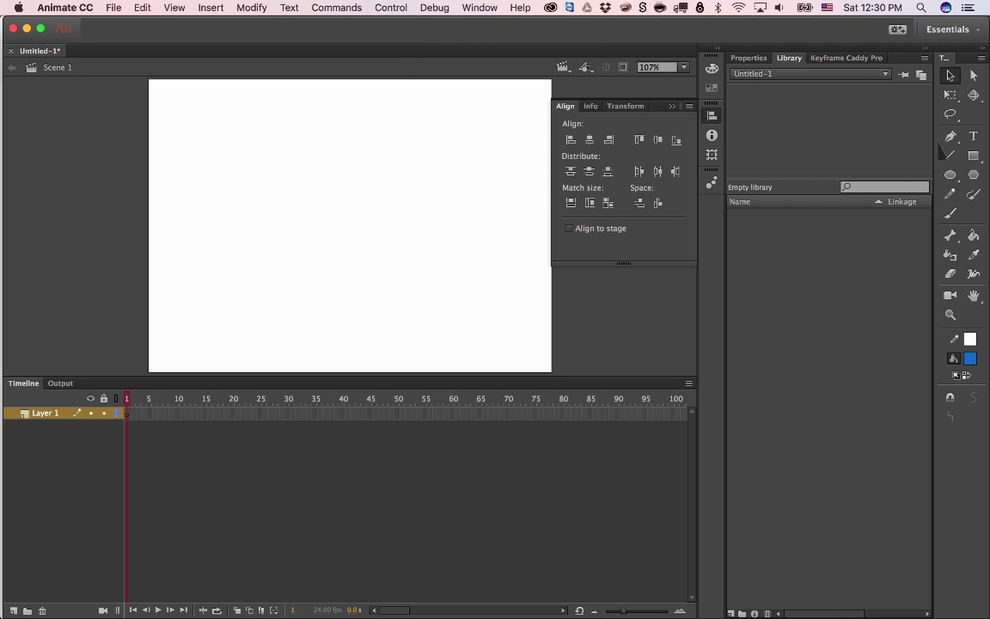
left_click(972, 156)
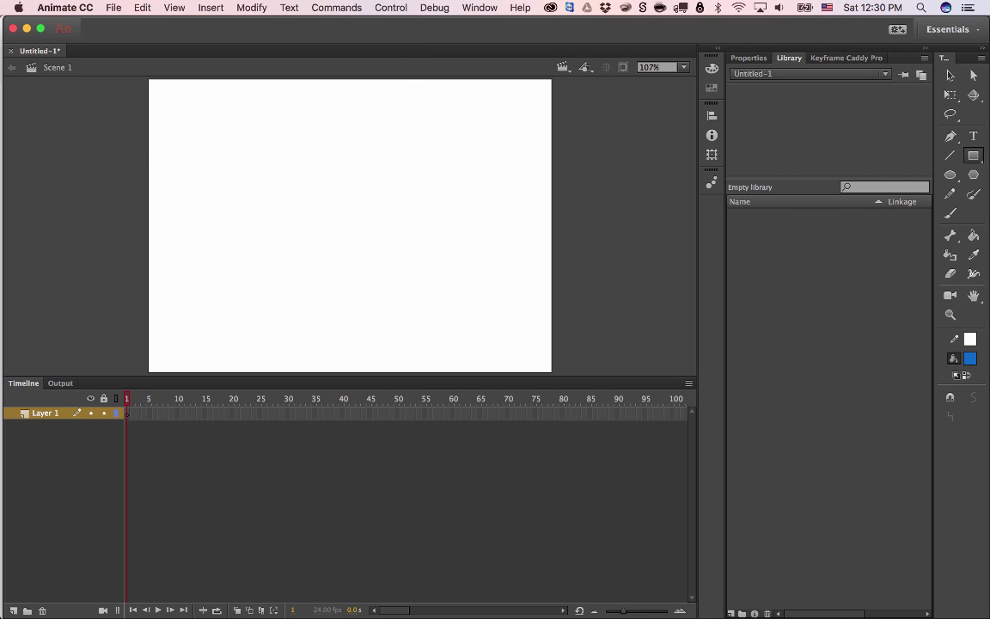
left_click_drag(287, 210, 222, 145)
left_click_drag(354, 152, 426, 218)
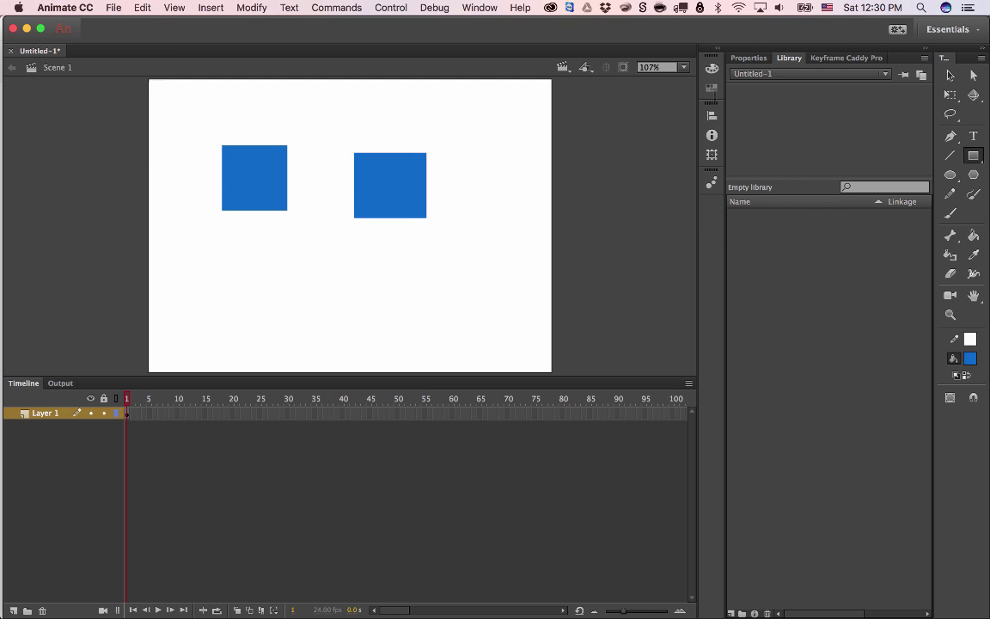
Select both blue rectangles and align their top edges
left_click(949, 75)
key("super+a")
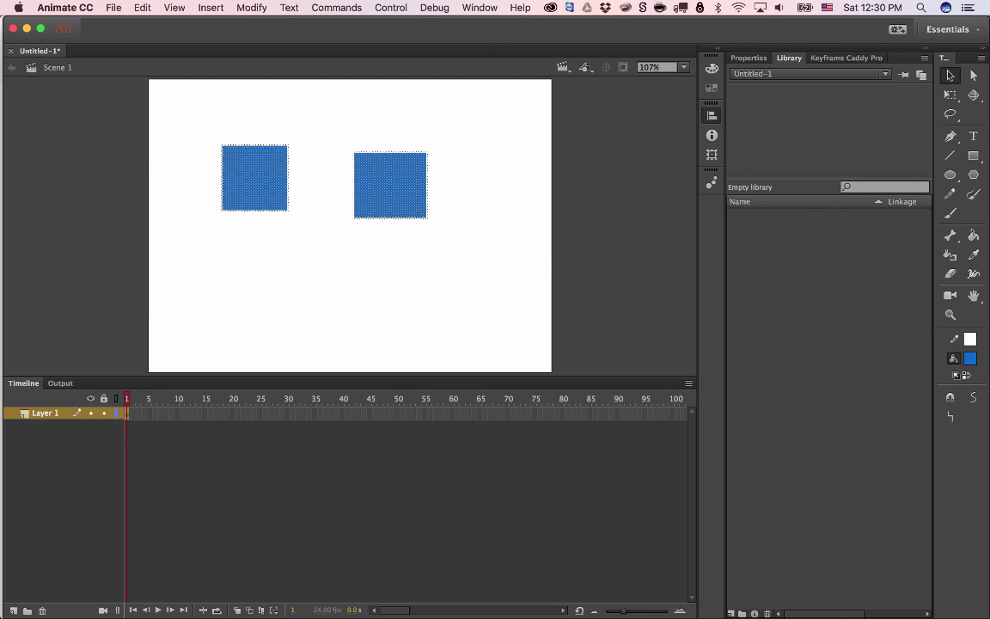
left_click(712, 116)
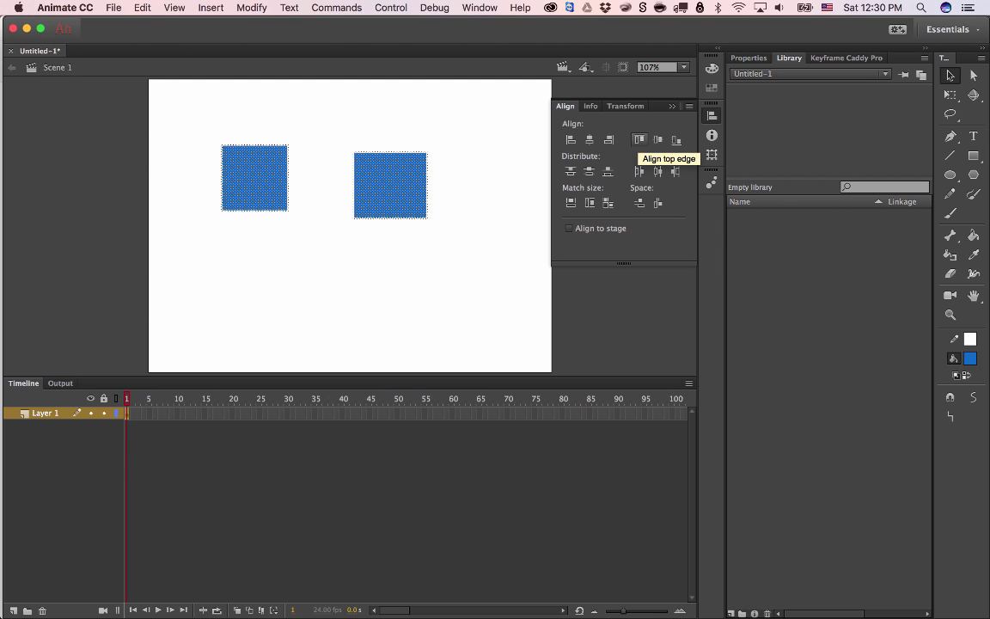
left_click(639, 139)
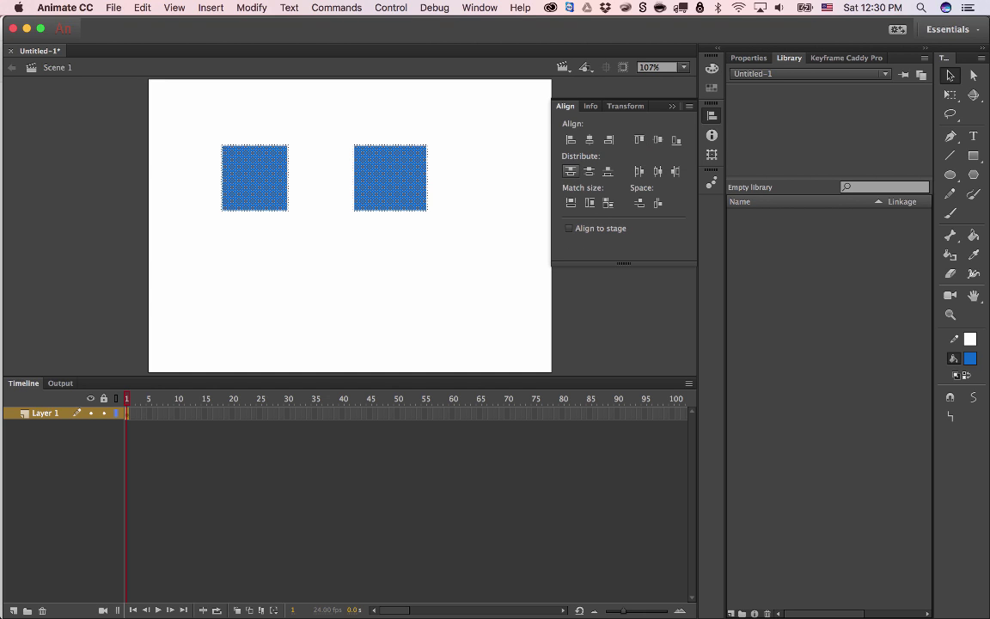
Centre both rectangles on the stage horizontally and vertically with Align to stage enabled, and delete them
left_click(569, 228)
left_click(590, 138)
left_click(657, 139)
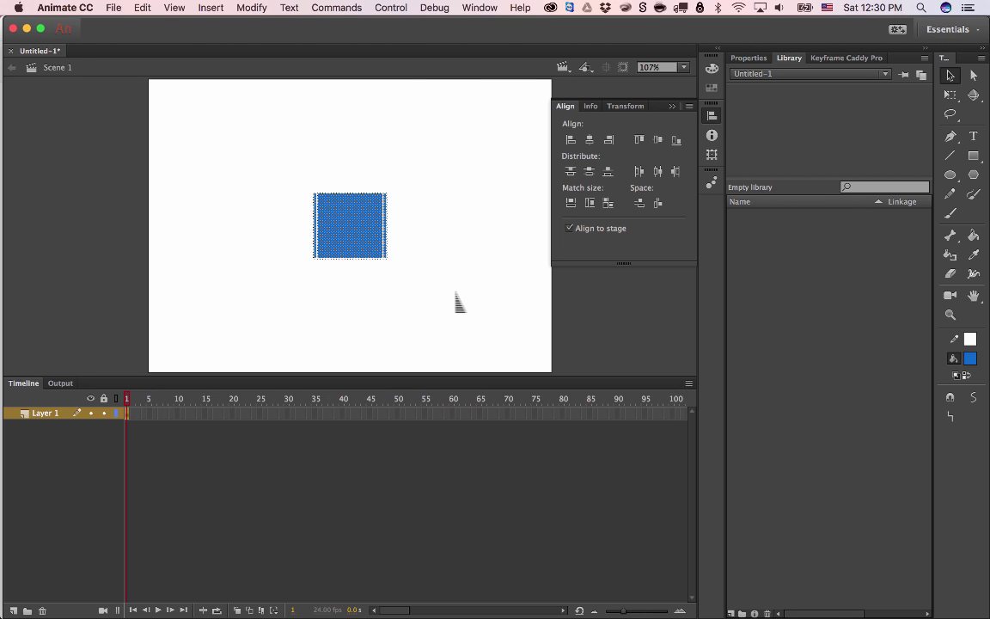
key("super+k")
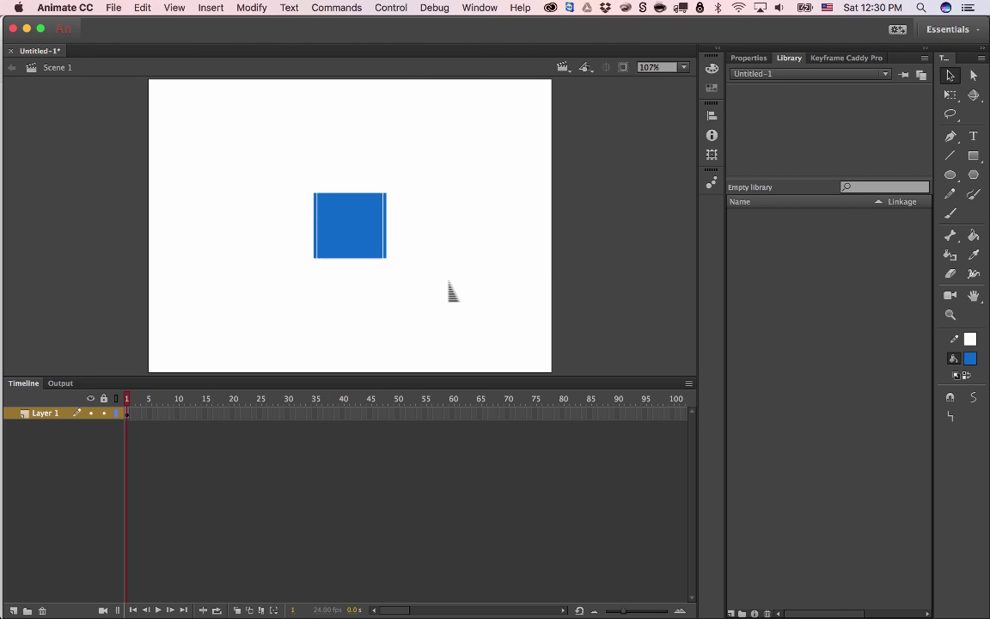
key("Delete")
View the Color panel and the Info panel
left_click(480, 7)
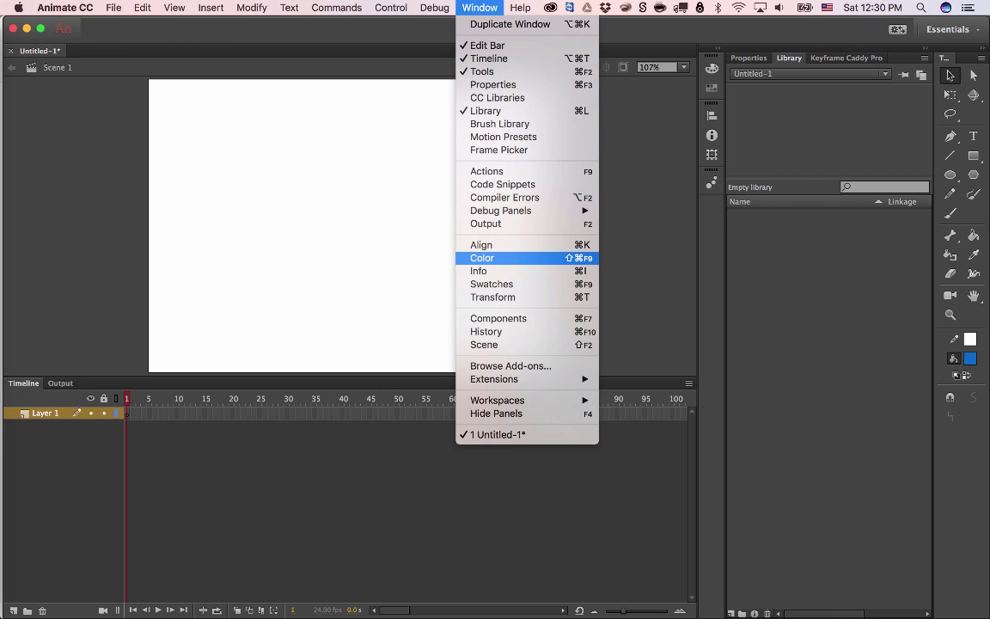
left_click(482, 258)
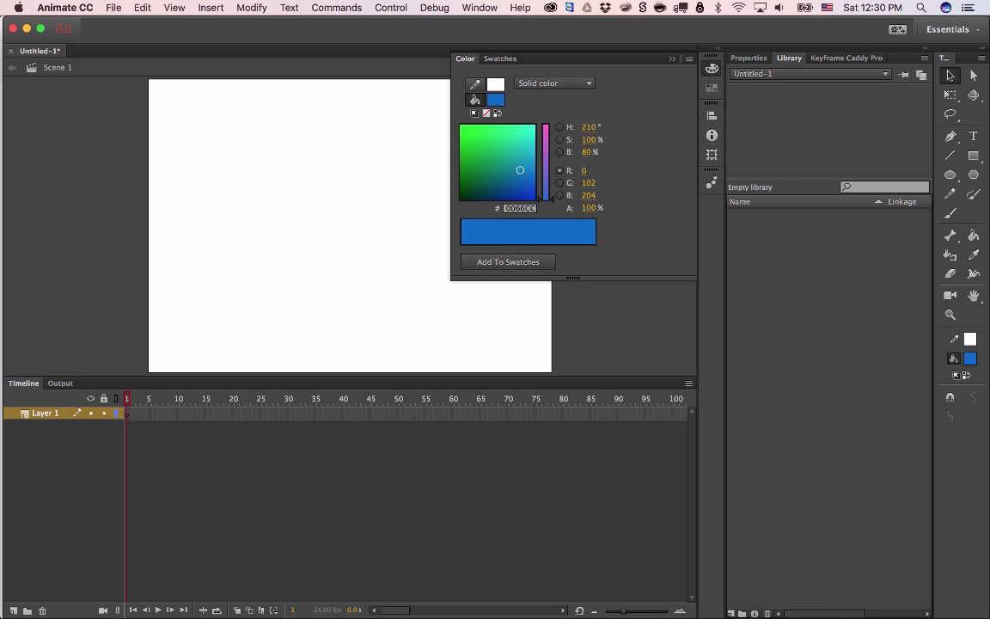
left_click(479, 8)
left_click(475, 269)
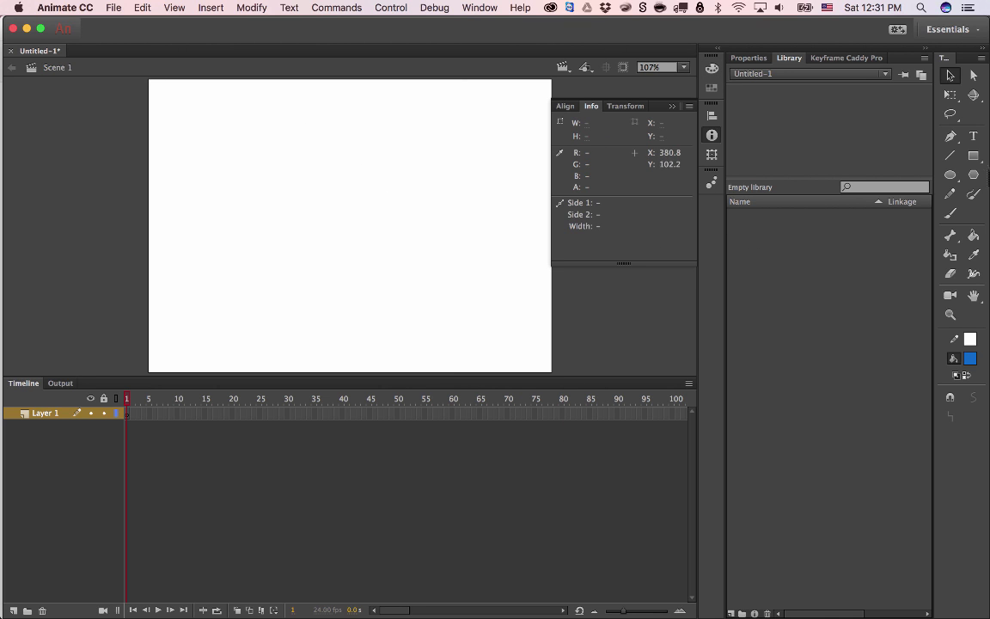
Draw a large blue rectangle across the middle of the stage and undo it
key("r")
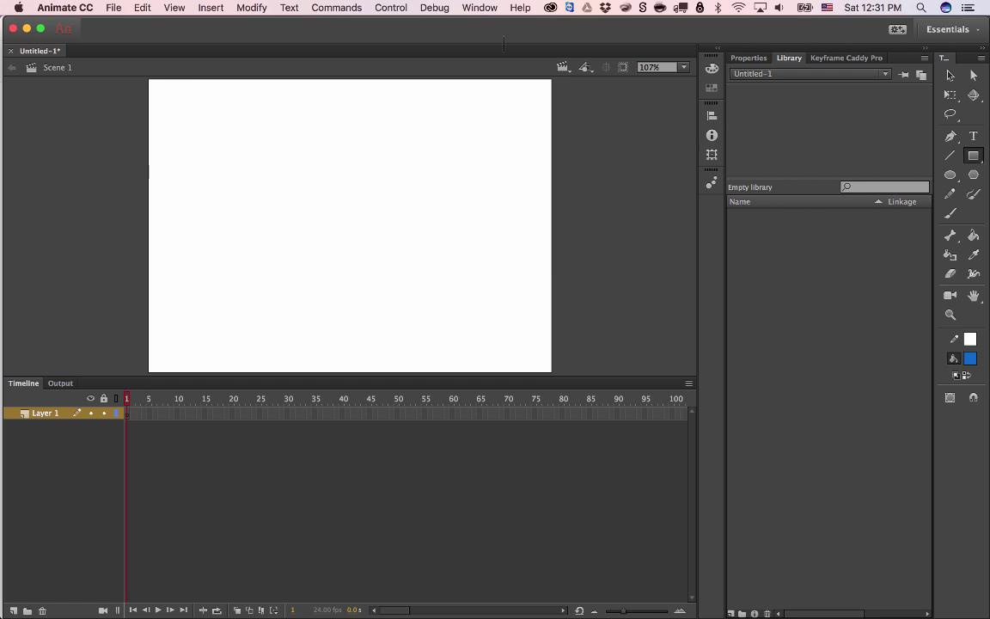
left_click_drag(288, 137, 492, 291)
key("super+z")
View the Swatches panel and the Transform panel
left_click(479, 7)
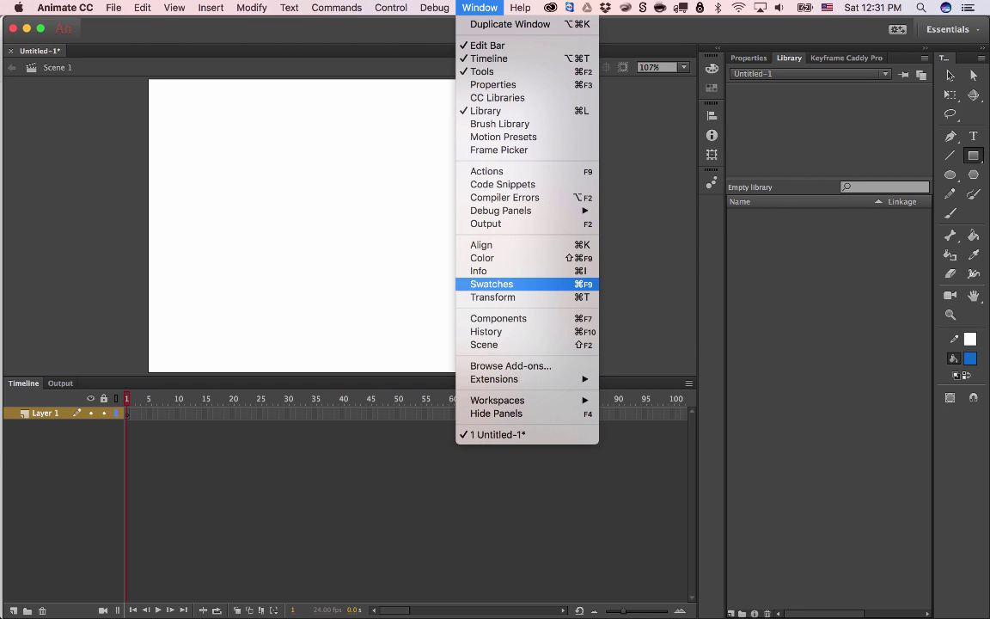
left_click(491, 283)
left_click(479, 8)
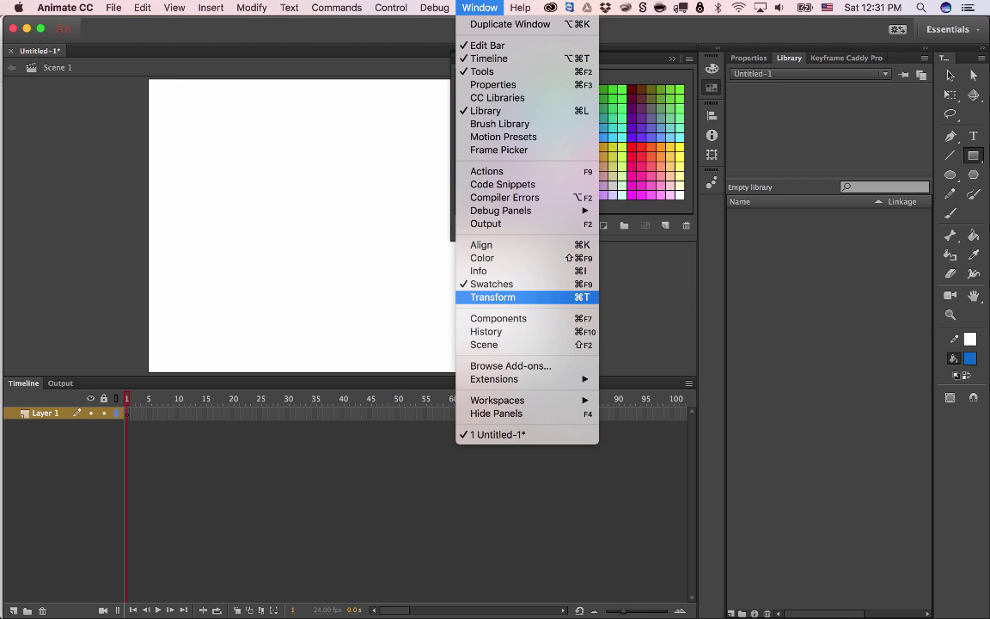
left_click(492, 297)
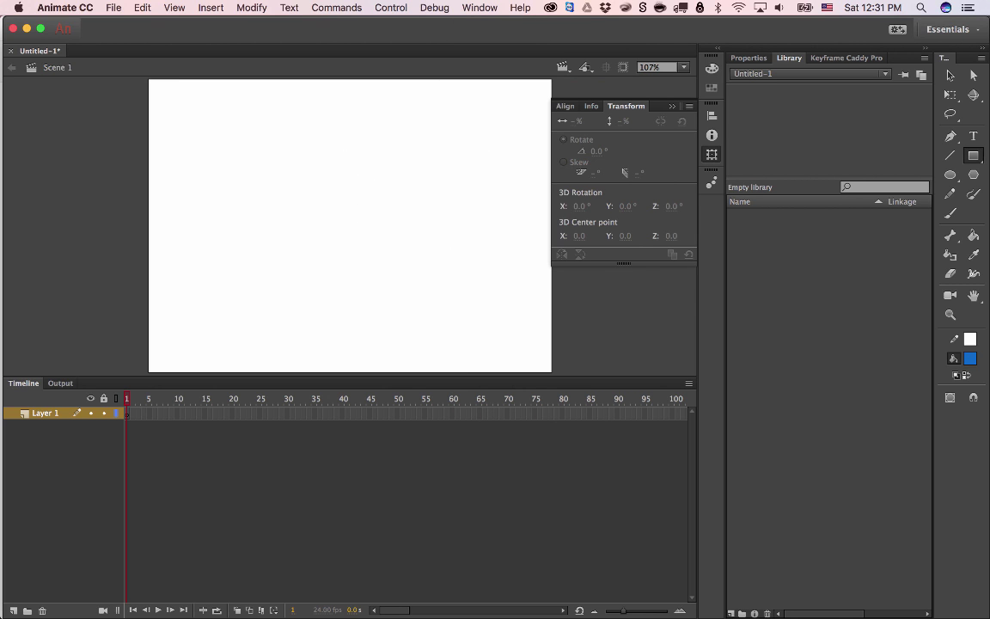
Draw a blue rectangle near the middle of the stage and select it with the Transform panel open
left_click_drag(317, 160, 411, 247)
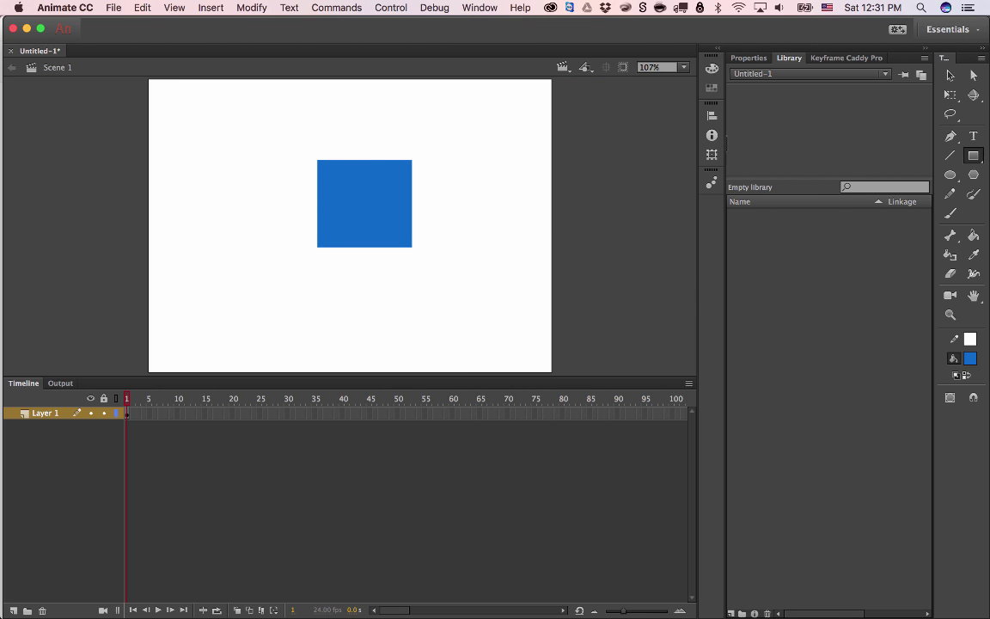
key("v")
left_click_drag(294, 115, 429, 256)
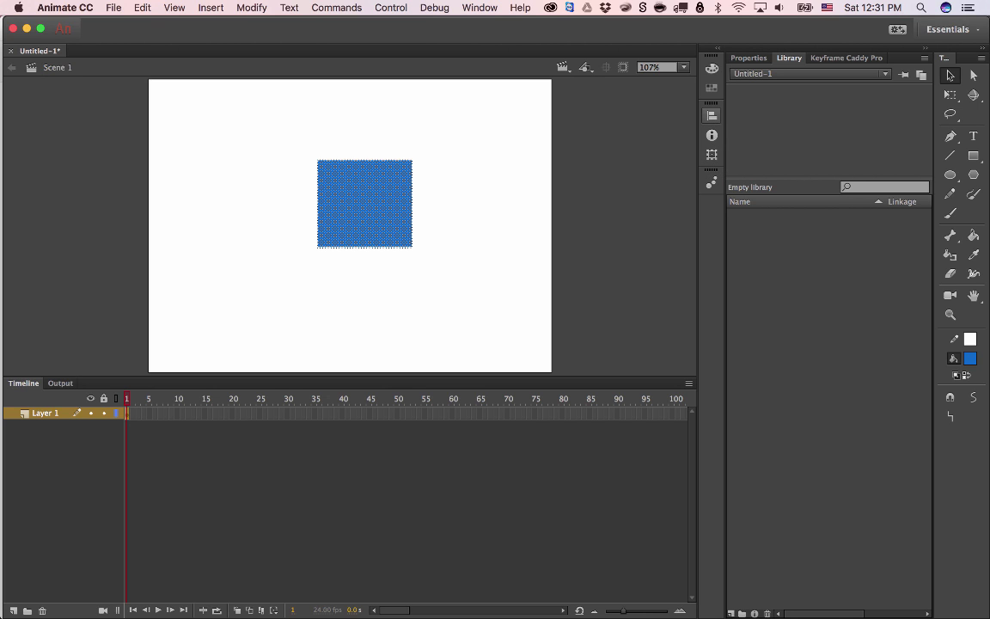
left_click(711, 154)
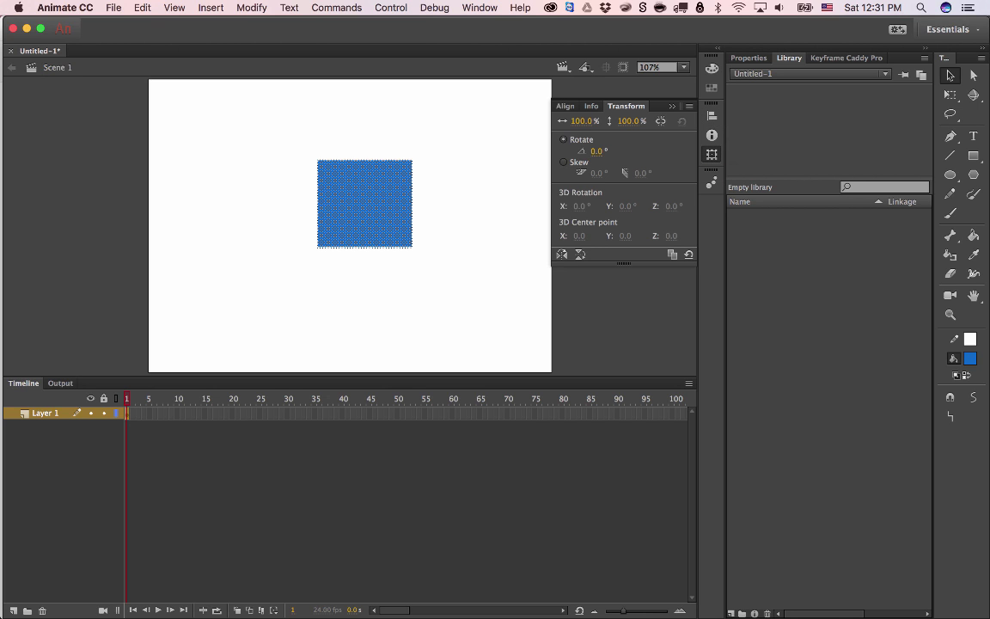
Scale the rectangle to 153% width and 88% height, and rotate it 180 degrees with a vertical flip
left_click_drag(583, 121, 678, 170)
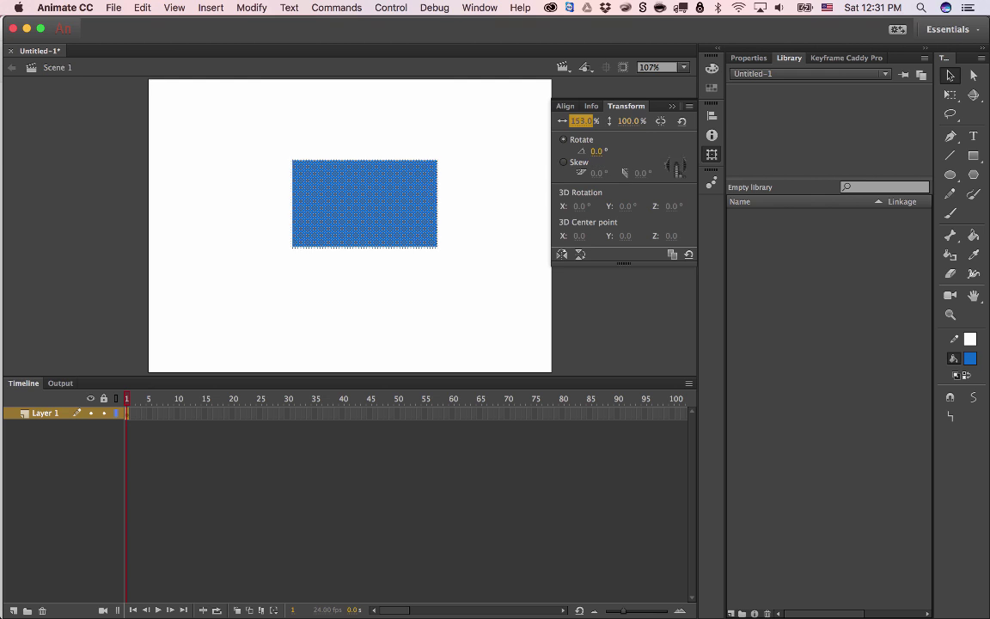
left_click_drag(626, 121, 644, 170)
mouse_move(596, 151)
left_mouse_down()
mouse_move(599, 232)
mouse_move(603, 154)
left_mouse_up()
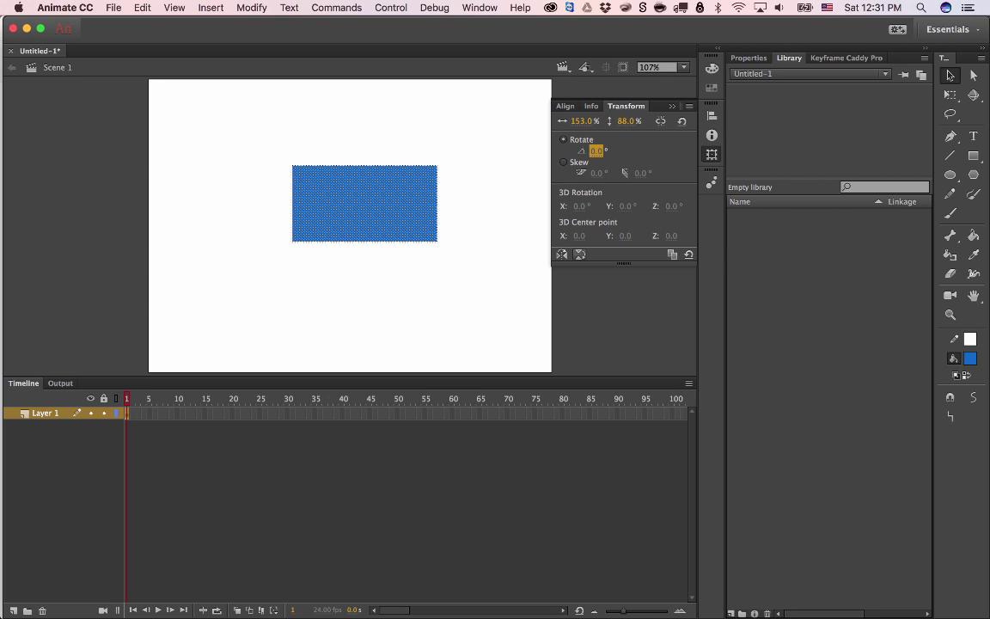
type("180")
key("Return")
left_click(580, 254)
left_click_drag(596, 174, 757, 301)
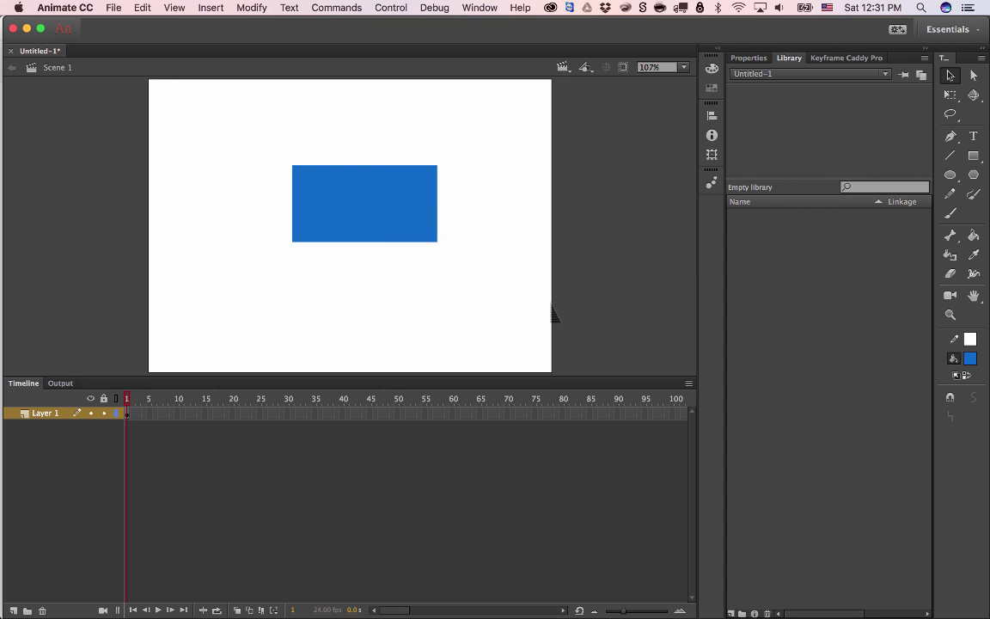
Delete the transformed rectangle from the stage
key("super+a")
key("BackSpace")
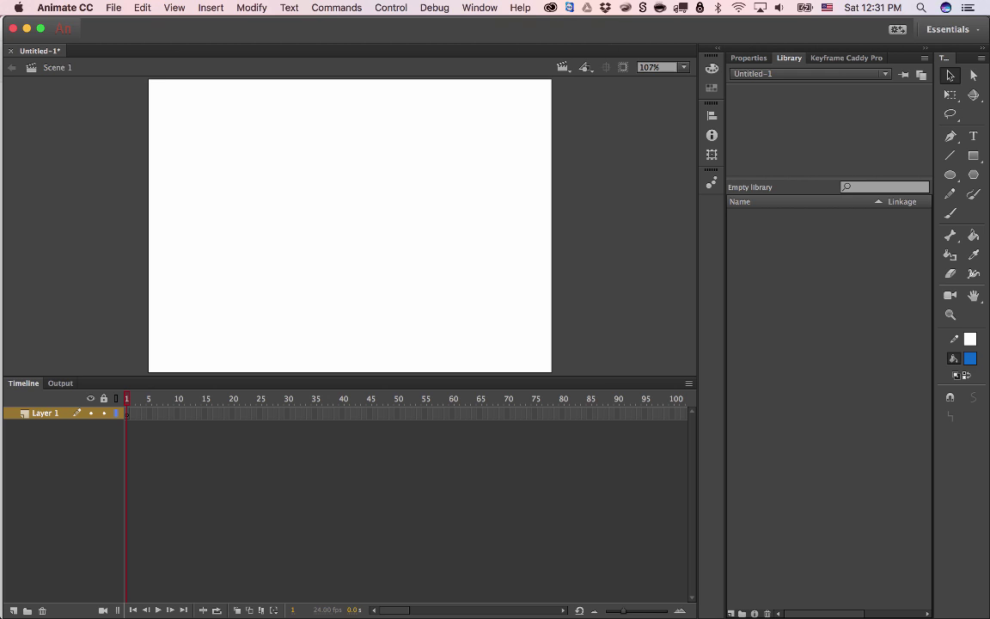
Examine the User Interface and Video categories in the Components panel, and close the panel
left_click(479, 7)
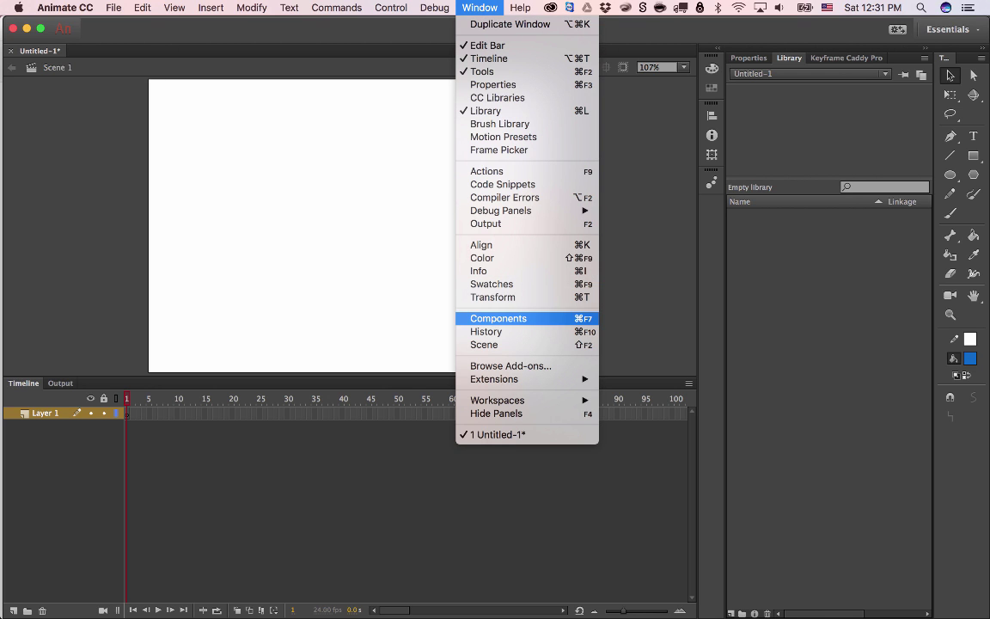
left_click(499, 317)
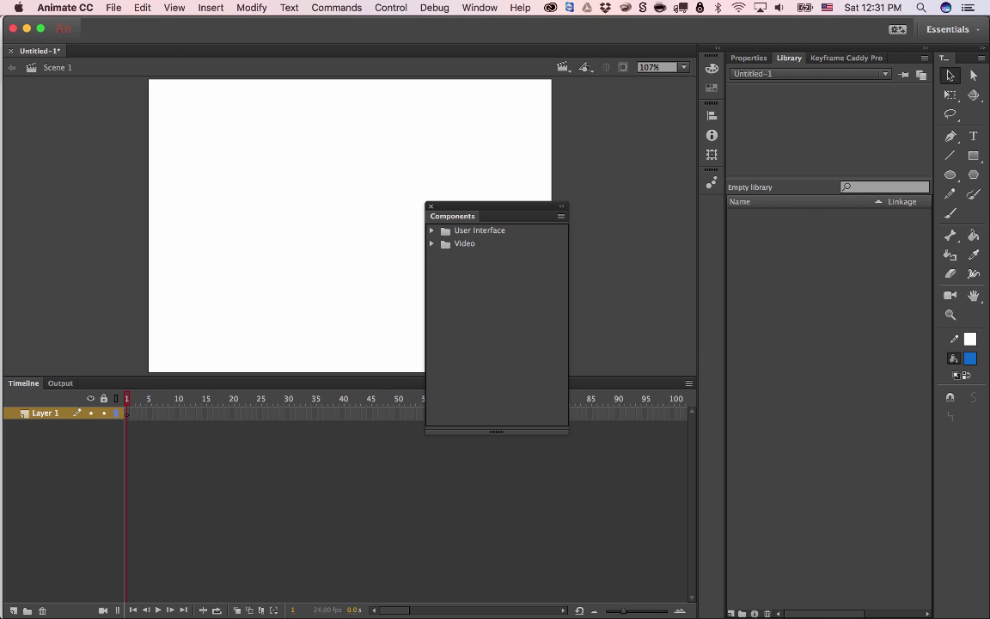
left_click(431, 230)
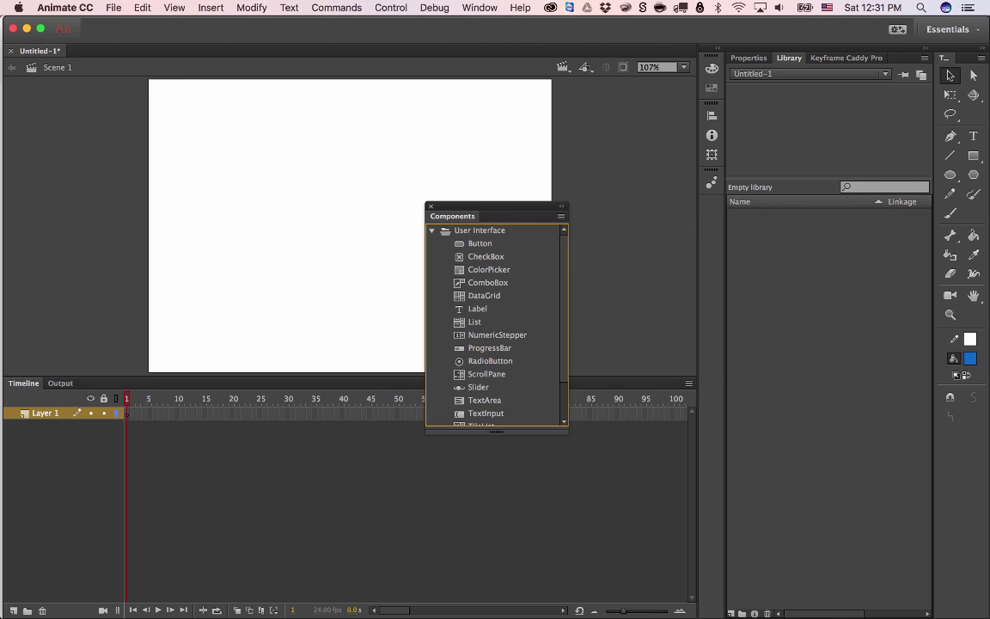
left_click(432, 230)
left_click(431, 243)
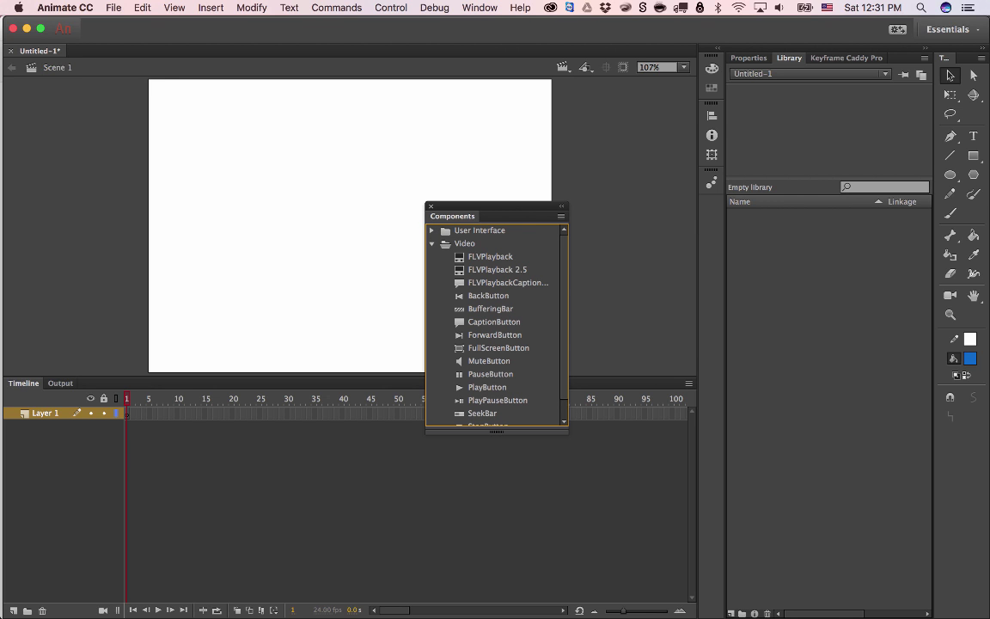
left_click(431, 243)
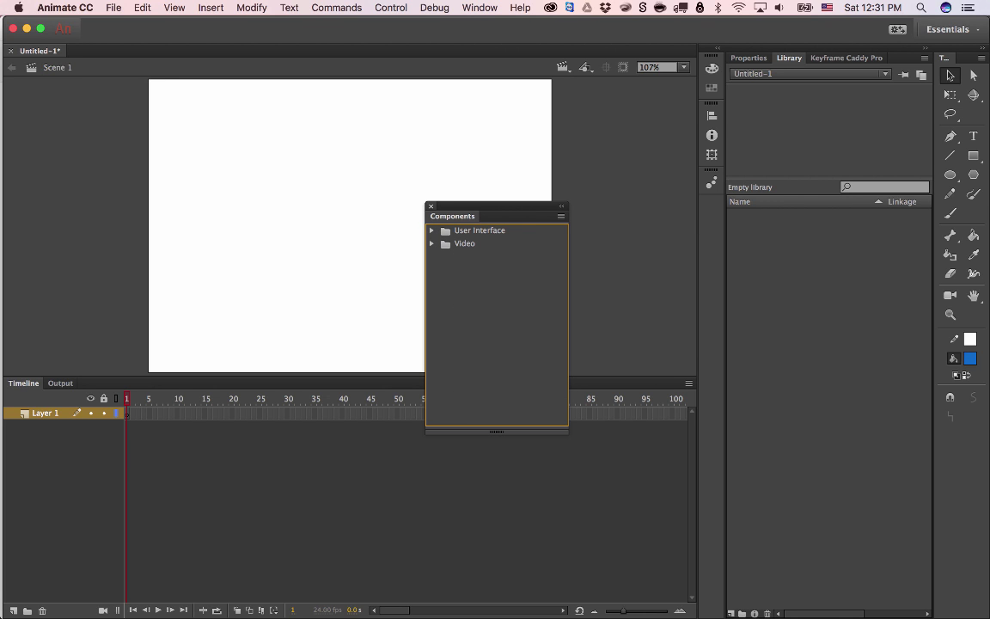
left_click(431, 206)
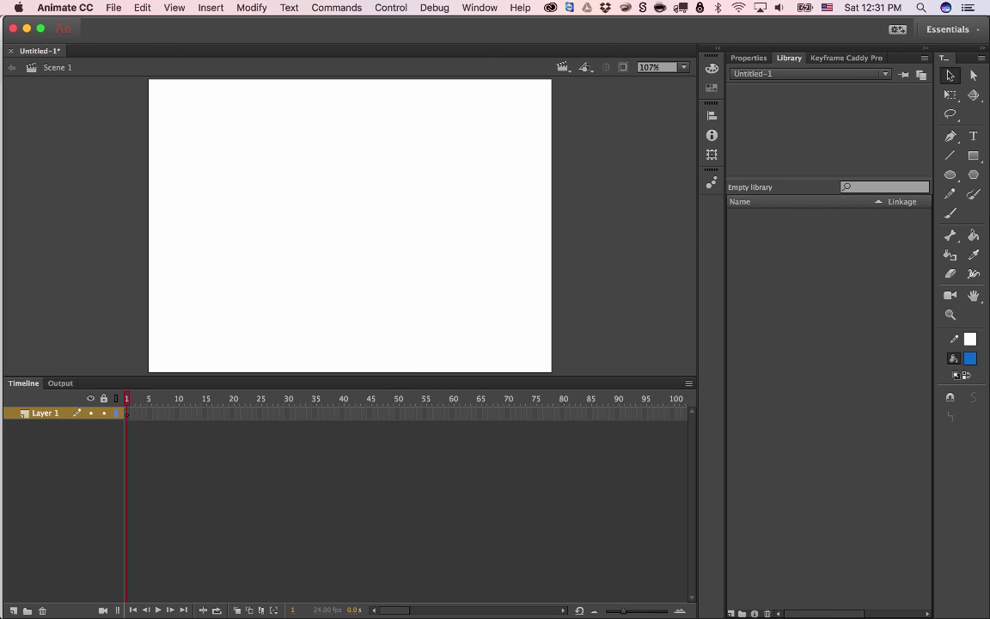
Replay the second New Scene entry from the History panel, review the recorded steps, and close the panel
left_click(479, 7)
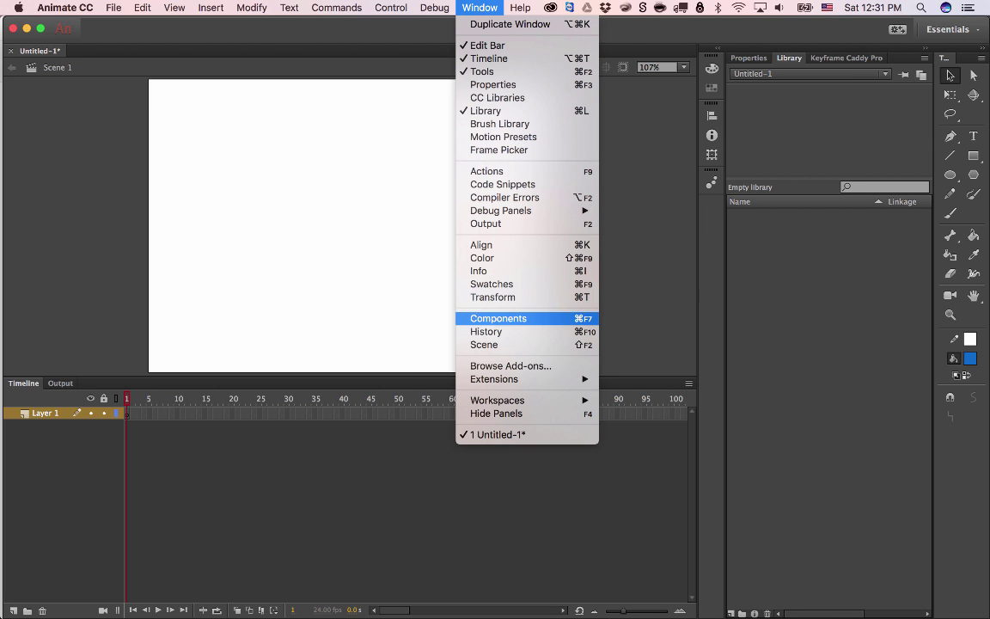
left_click(489, 331)
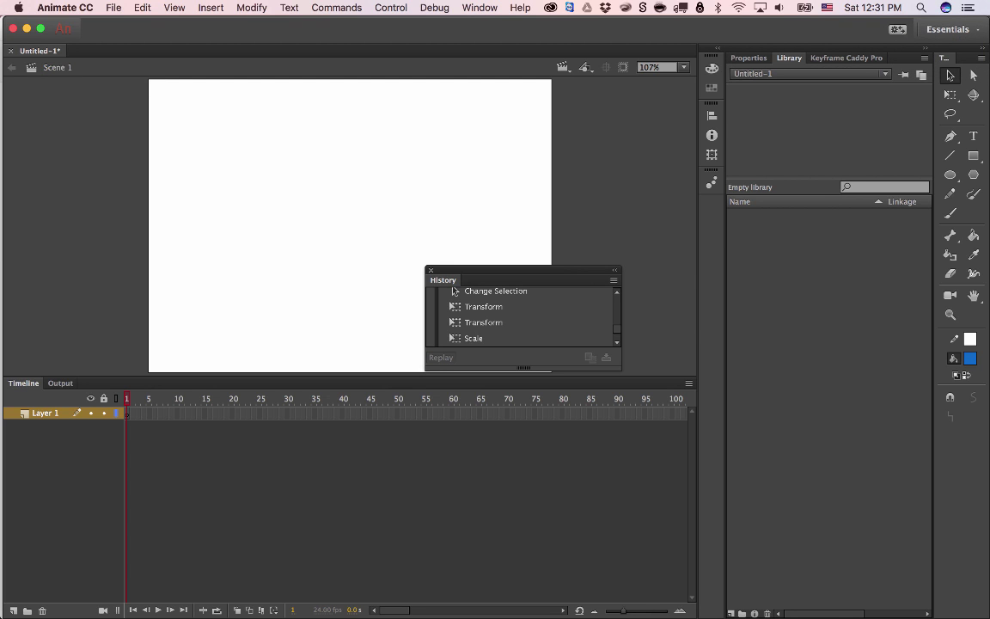
scroll(522, 317, "down", 5)
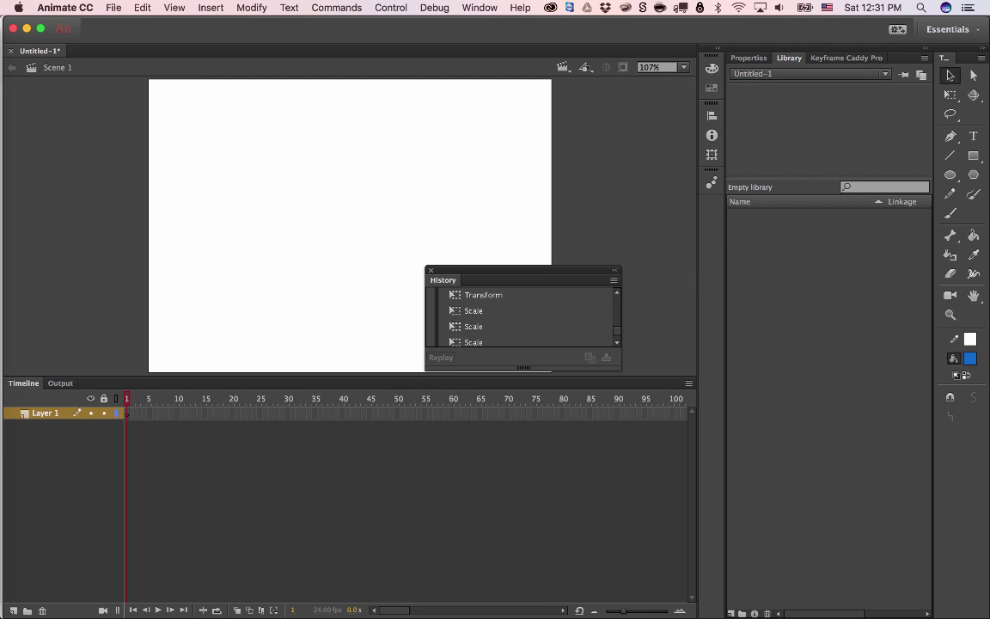
scroll(523, 318, "up", 5)
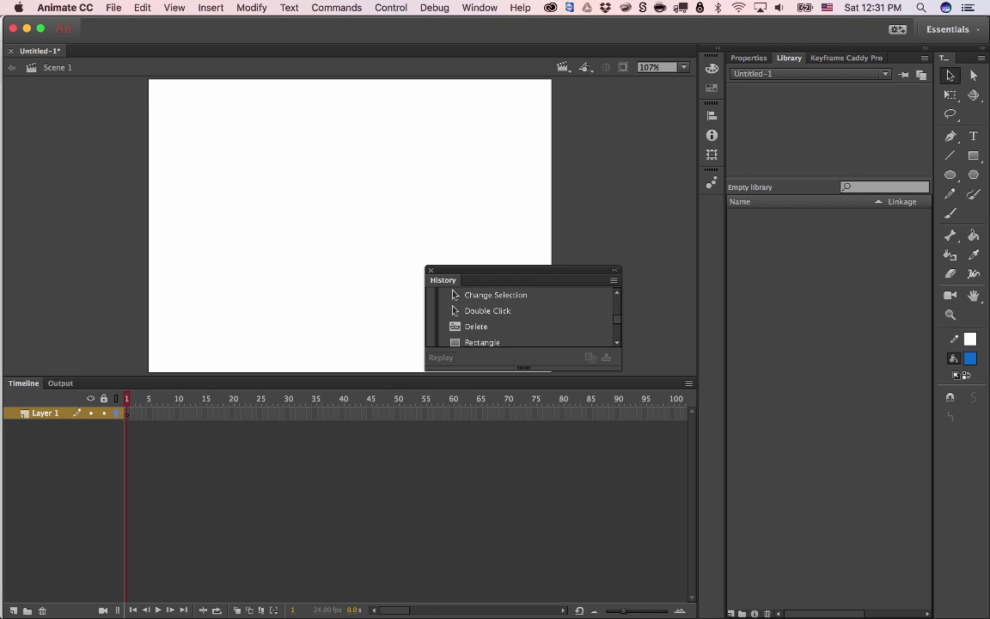
scroll(522, 318, "up", 3)
left_click(470, 311)
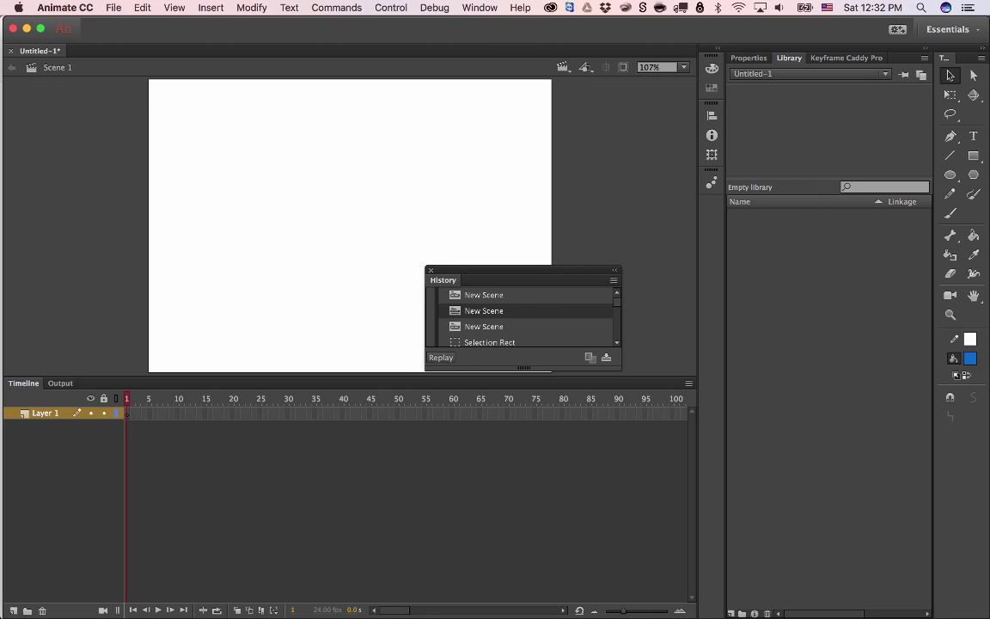
left_click(444, 357)
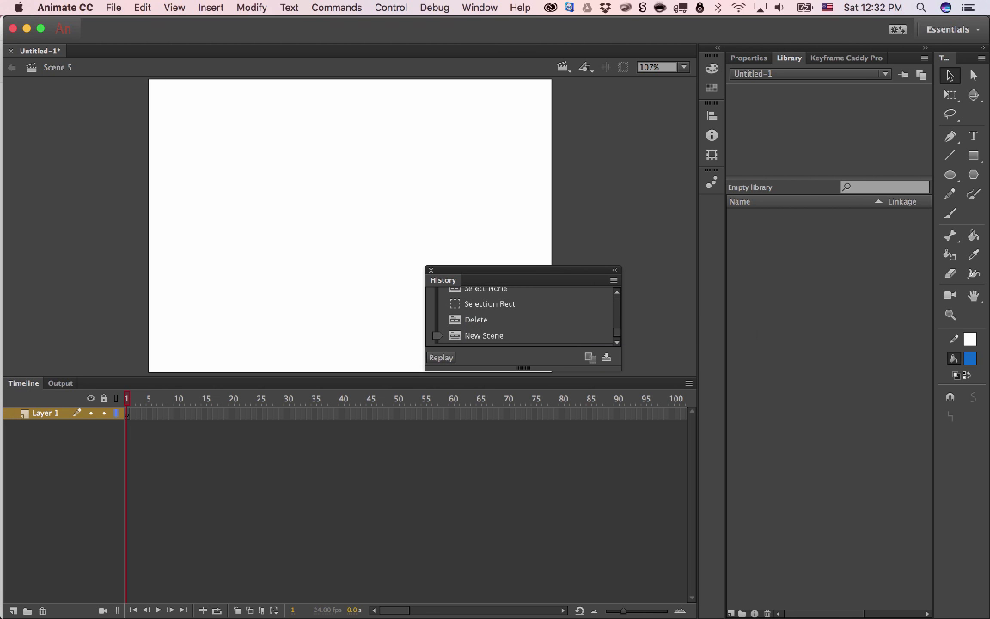
scroll(481, 325, "up", 10)
scroll(522, 318, "down", 3)
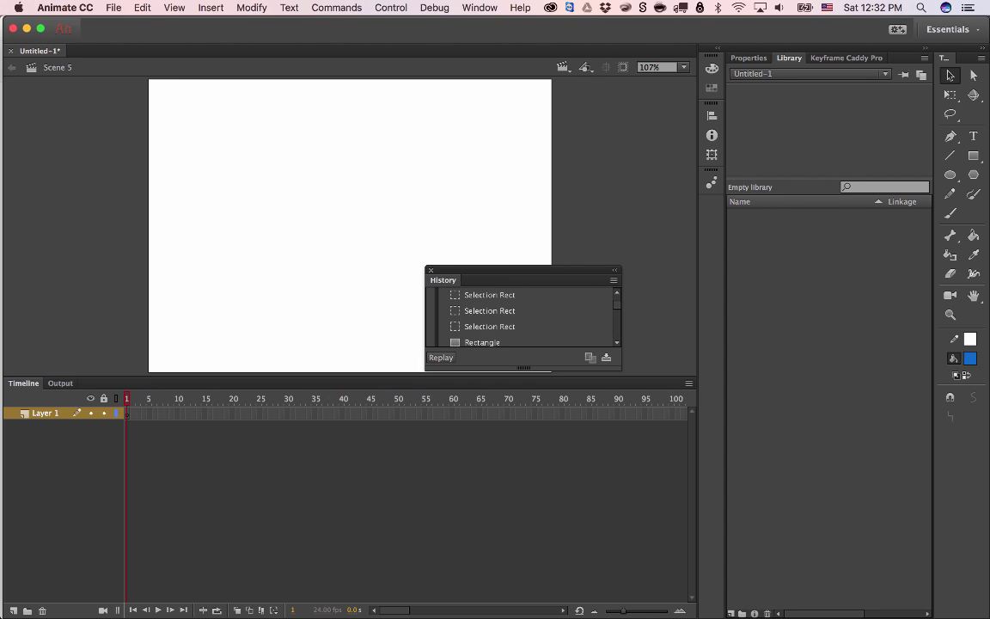
scroll(522, 324, "up", 3)
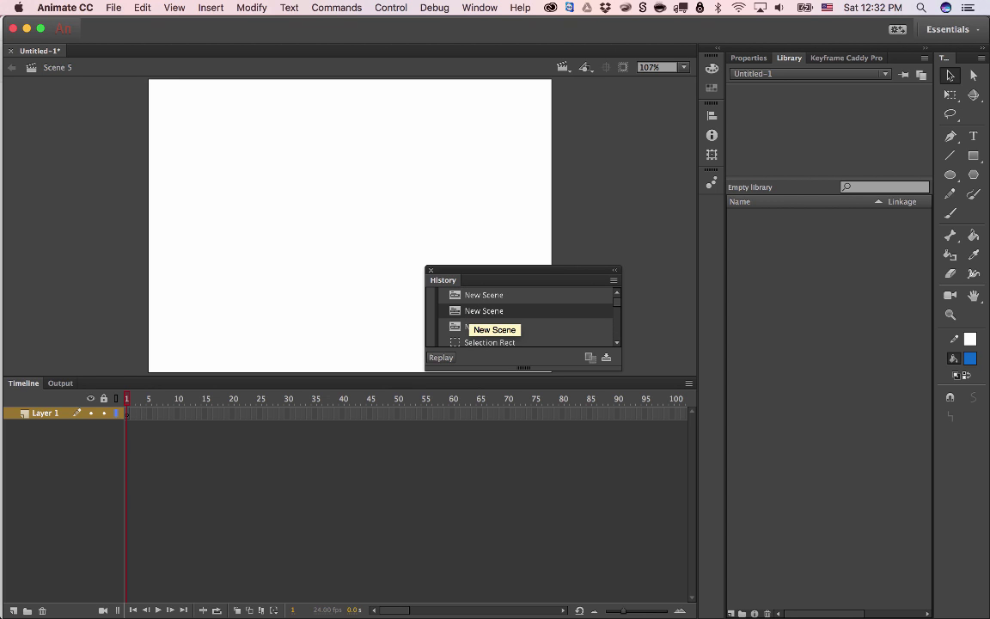
left_click(431, 271)
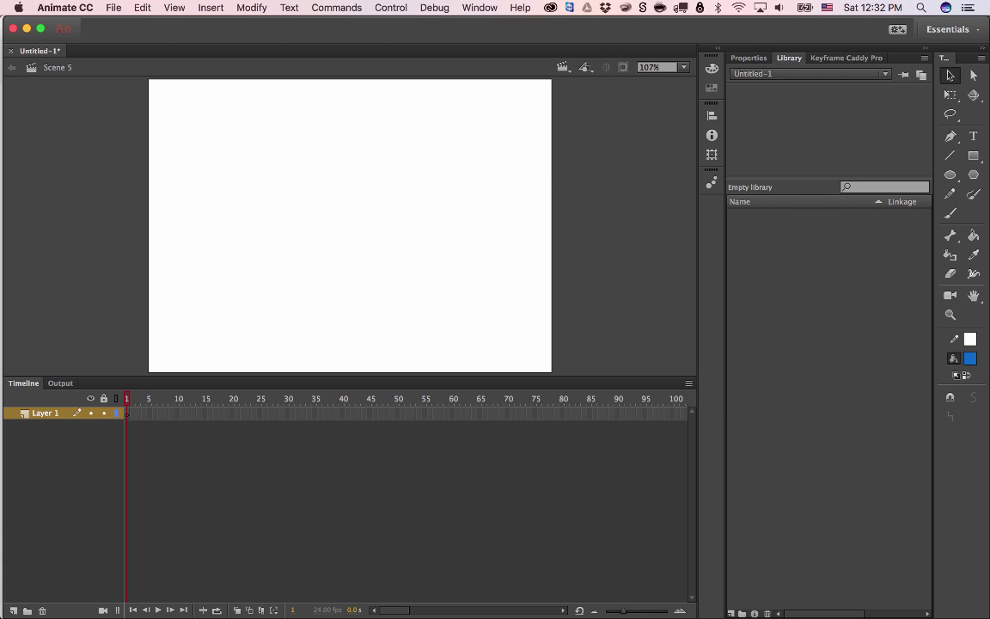
Open the Scene panel and switch between the document's scenes, ending on Scene 5
left_click(483, 9)
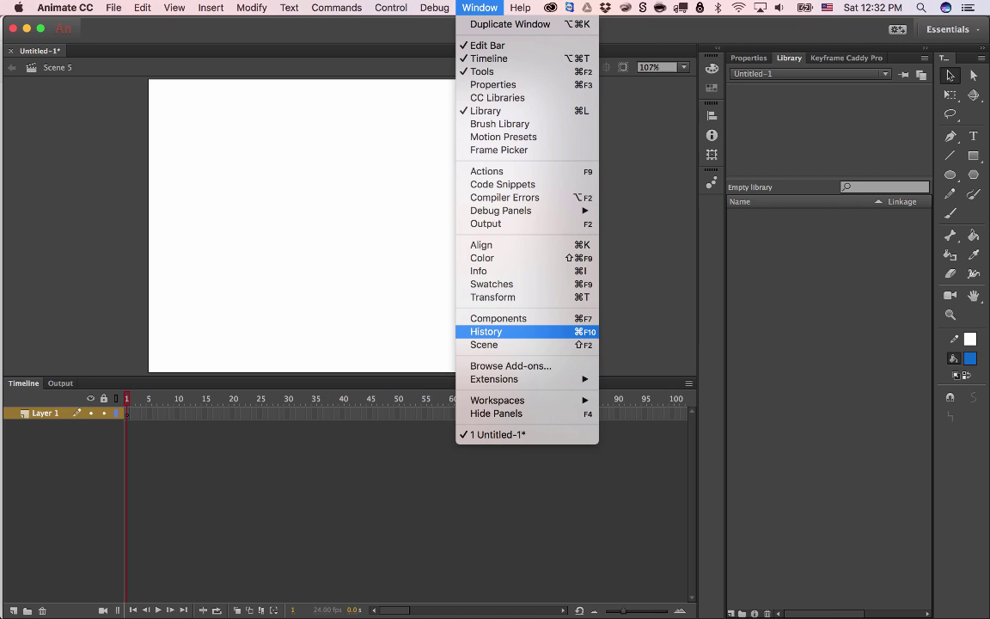
left_click(484, 344)
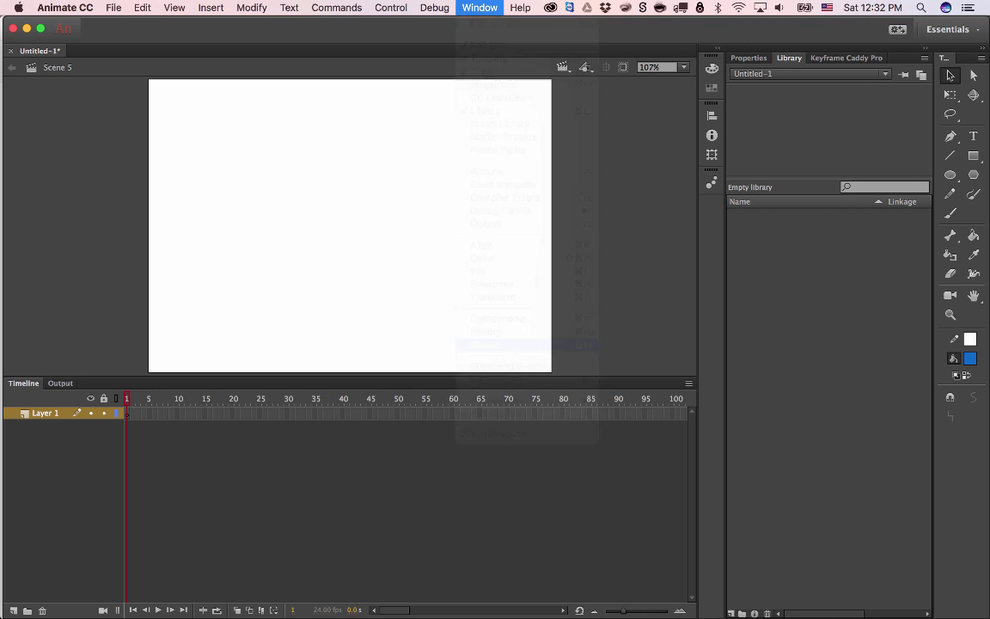
left_click(436, 244)
left_click(436, 257)
left_click(435, 231)
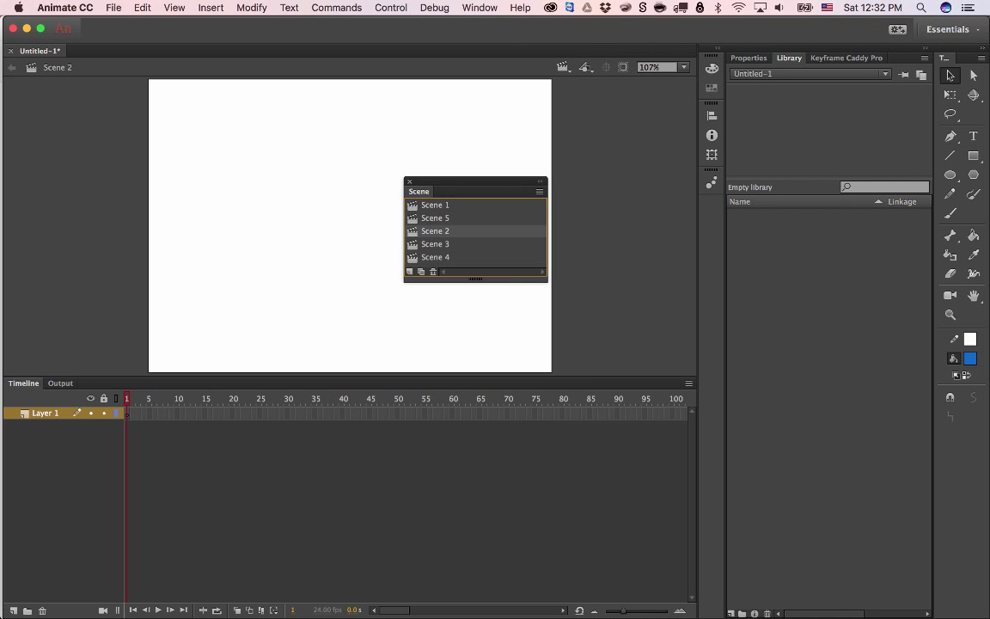
left_click(435, 218)
Draw a large blue rectangle in Scene 5 and a wide one in Scene 2 that overlaps the stage's right edge
left_click(479, 7)
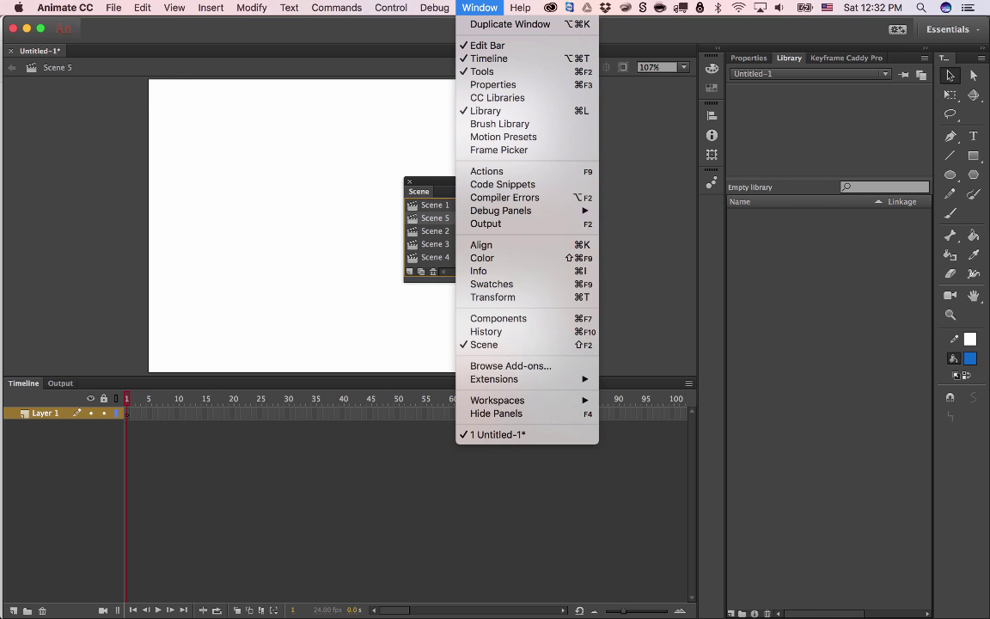
left_click(451, 233)
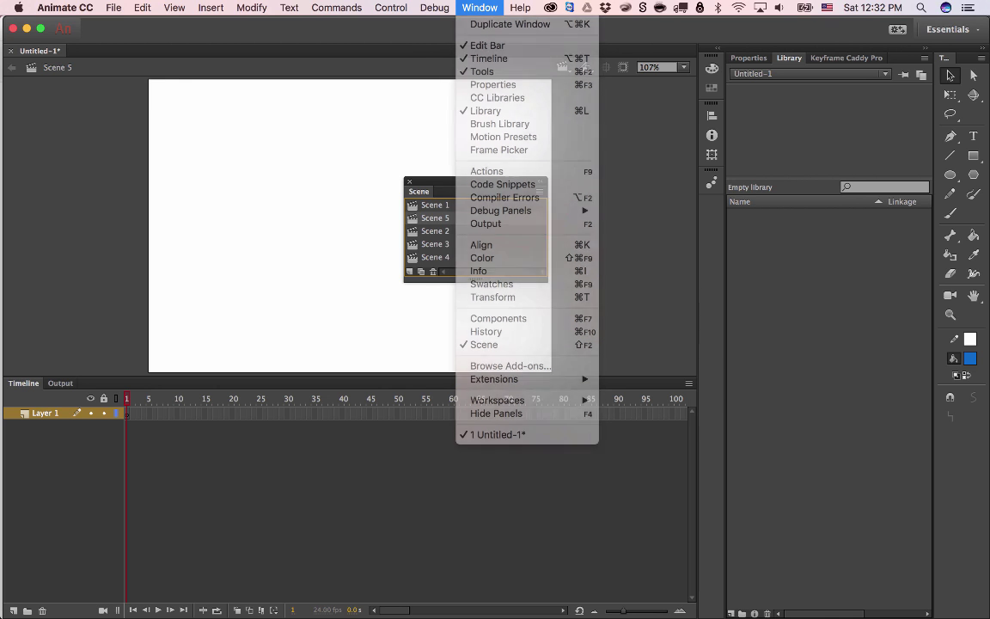
key("r")
left_click_drag(244, 124, 383, 269)
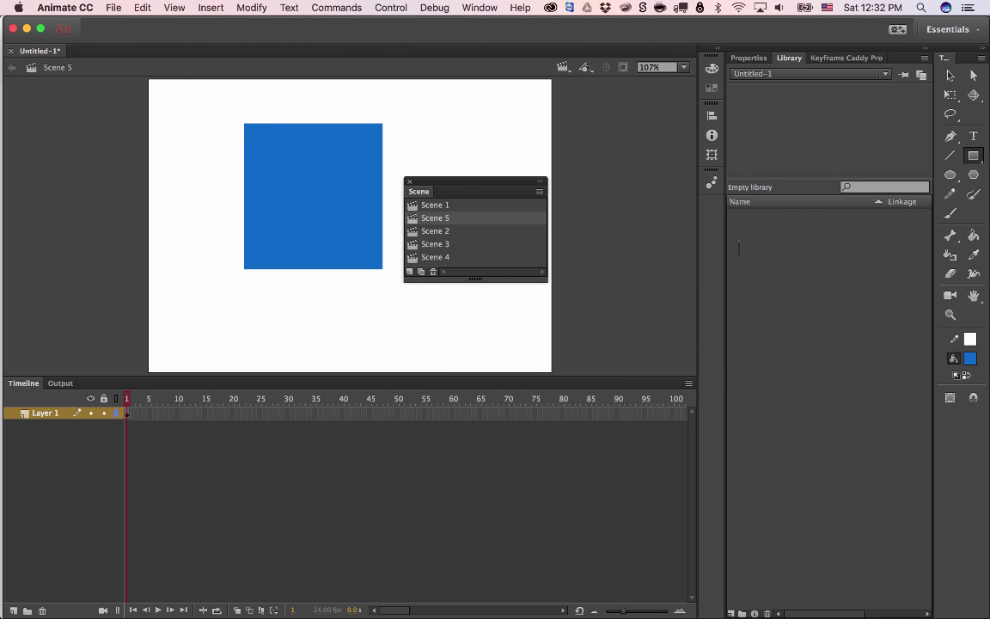
left_click(436, 232)
left_click_drag(391, 124, 595, 211)
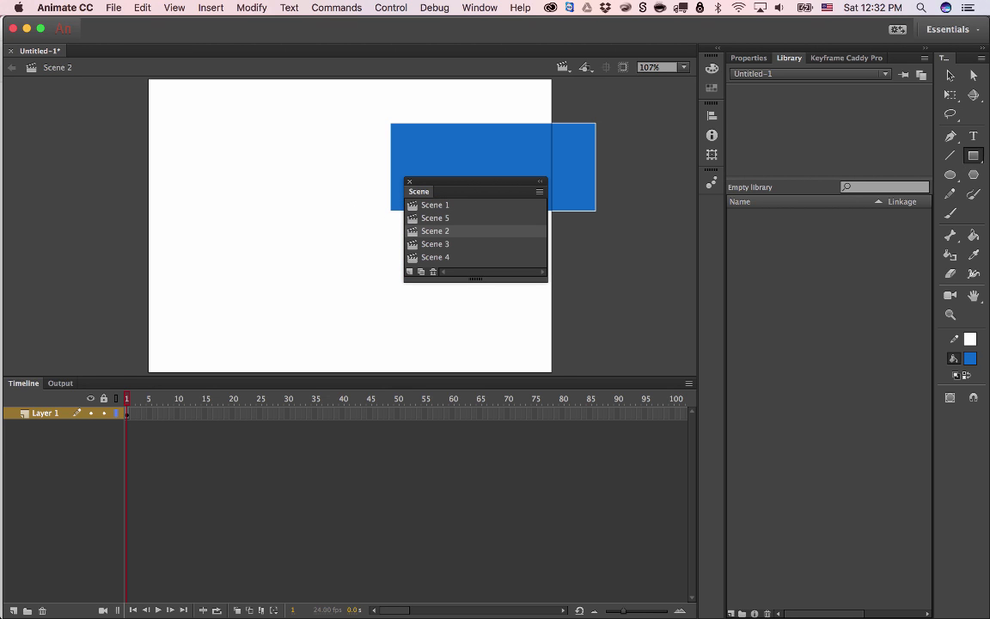
Draw one differently sized and placed blue rectangle in each of Scene 1, Scene 4 and Scene 3
left_click(434, 205)
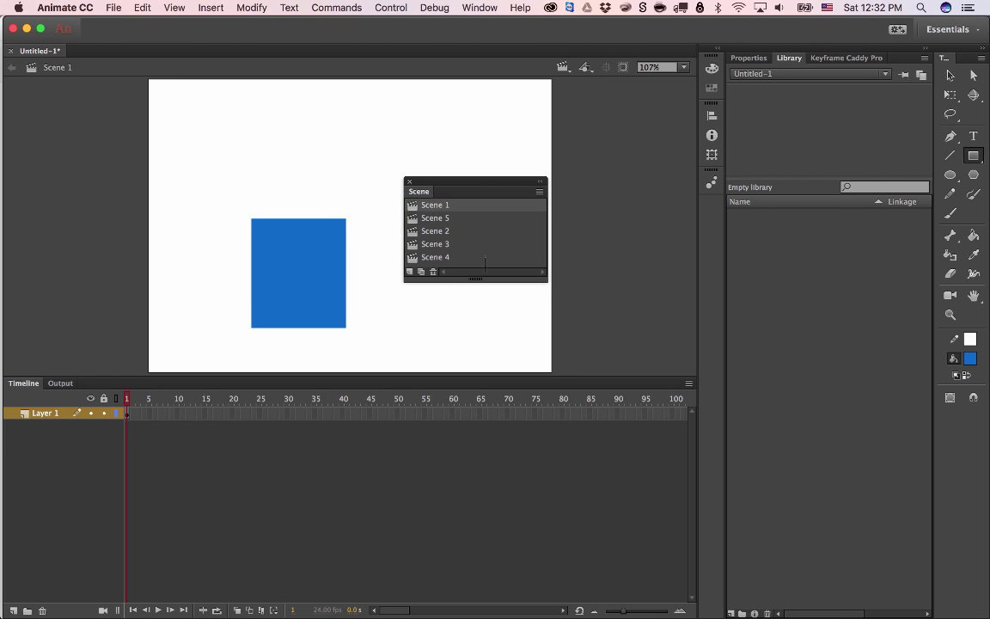
left_click(435, 257)
left_click_drag(250, 181, 375, 254)
left_click(436, 244)
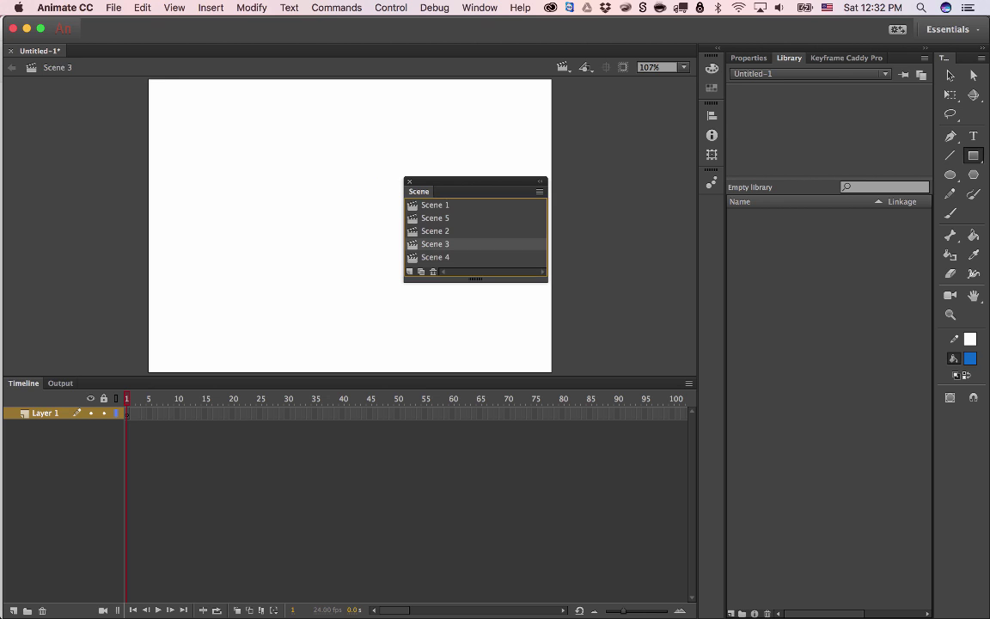
left_click(435, 232)
left_click(436, 244)
left_click_drag(317, 226, 419, 313)
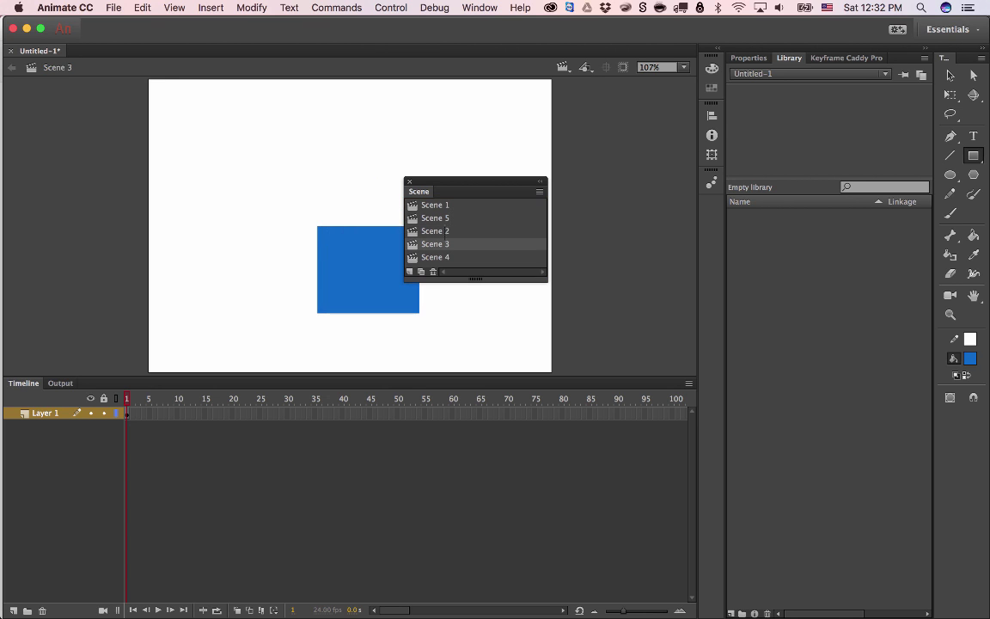
Step back and forth through all five scenes to compare their rectangles, finishing on Scene 1
left_click(436, 205)
left_click(435, 218)
left_click(436, 231)
left_click(436, 244)
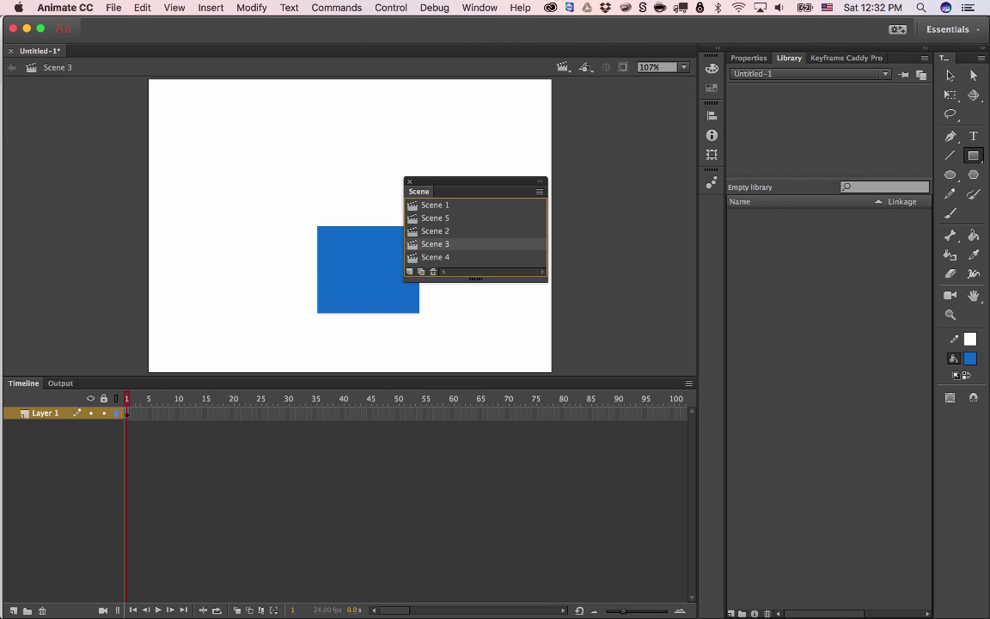
left_click(435, 257)
left_click(436, 244)
key("Up")
key("Up")
key("Up")
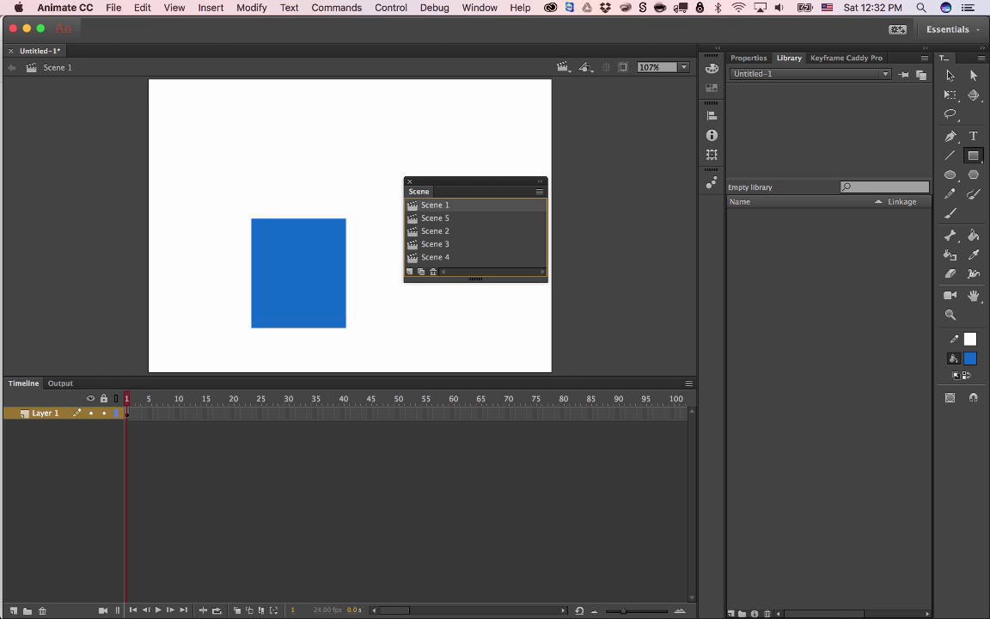
key("Down")
key("Down")
key("Down")
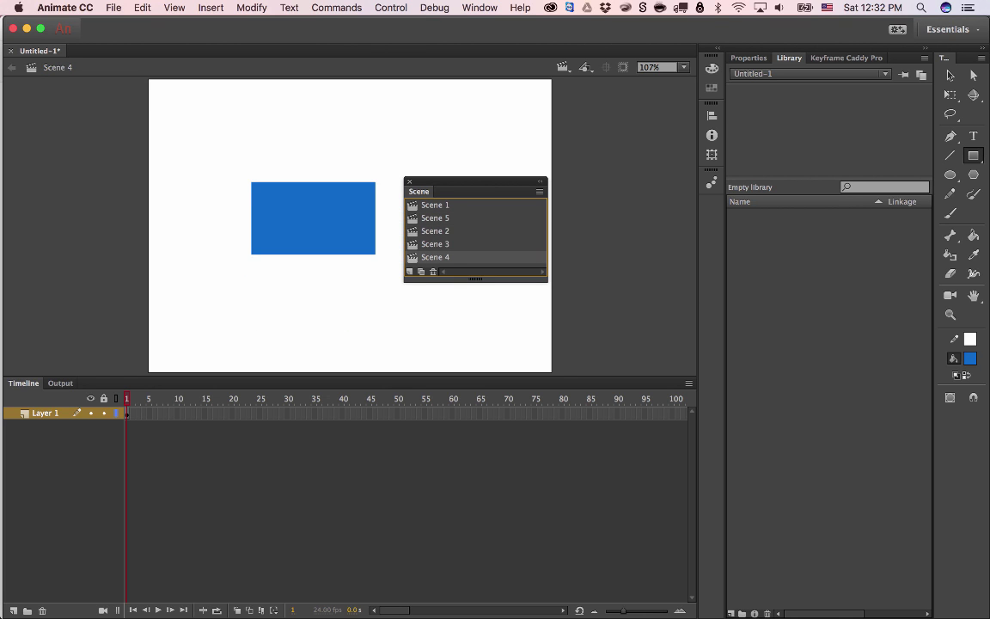
left_click(435, 205)
left_click(434, 218)
left_click(434, 231)
left_click(435, 244)
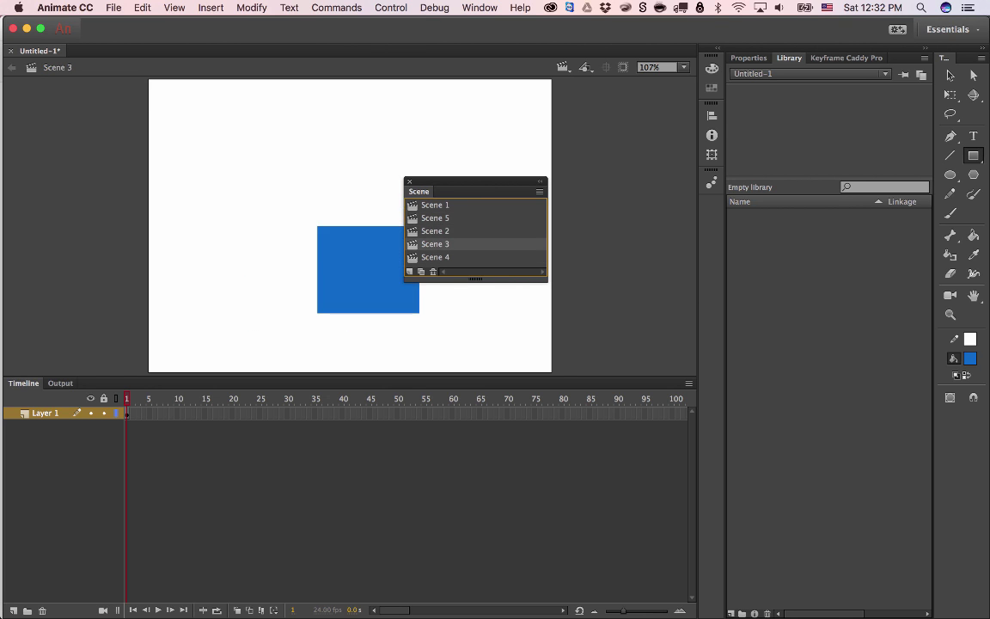
left_click(434, 257)
left_click(435, 244)
left_click(435, 218)
left_click(435, 205)
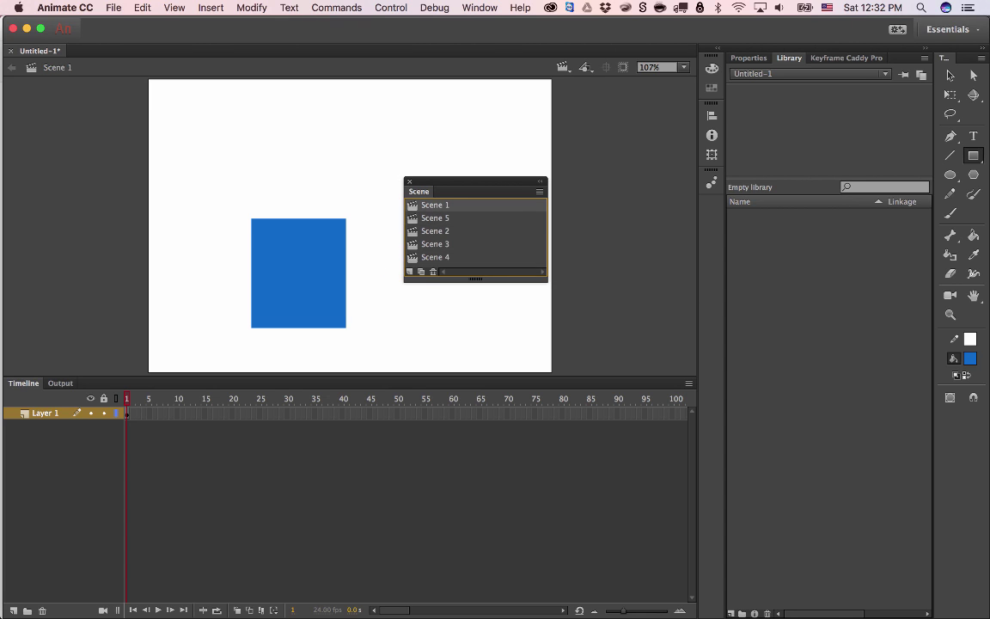
key("Down")
key("Down")
key("Down")
key("Down")
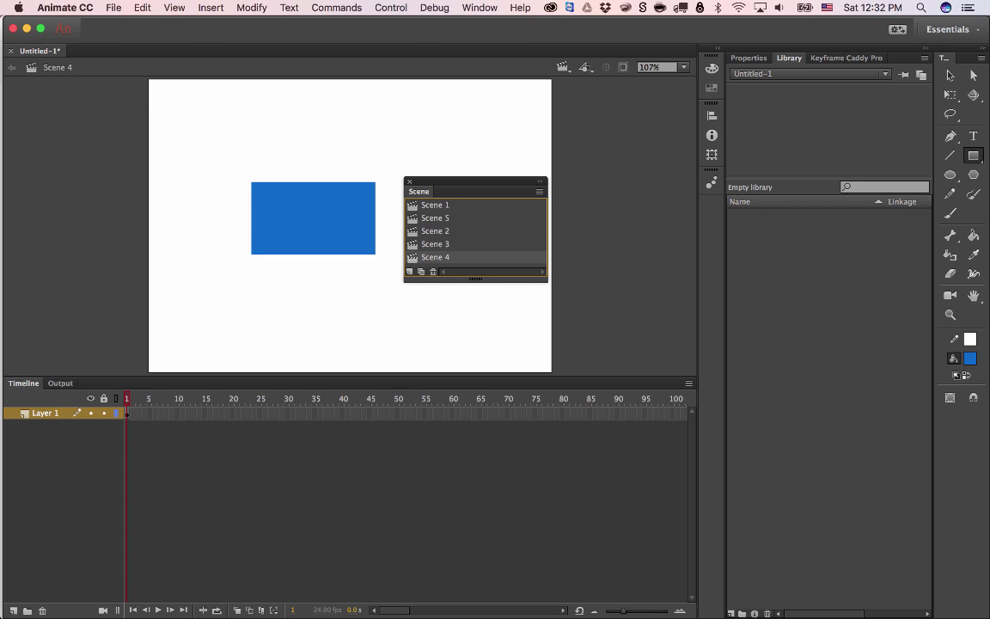
key("Up")
key("Up")
key("Up")
key("Up")
Open the Adobe Add-ons page in the browser and look through the extensions available for Animate/Flash Pro
left_click(480, 7)
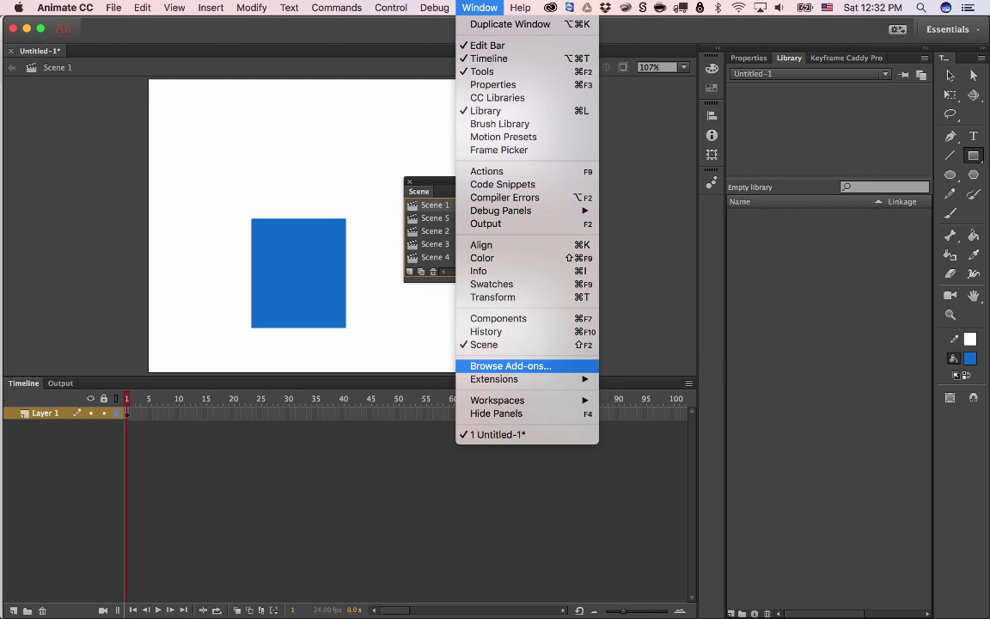
mouse_move(515, 379)
left_click(510, 365)
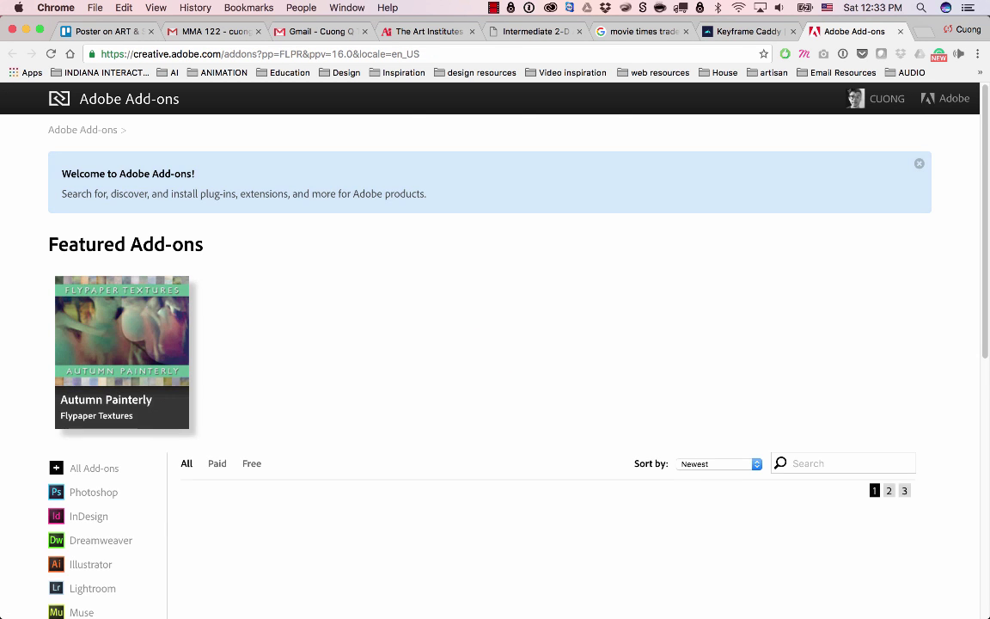
scroll(495, 344, "down", 5)
scroll(495, 344, "up", 1)
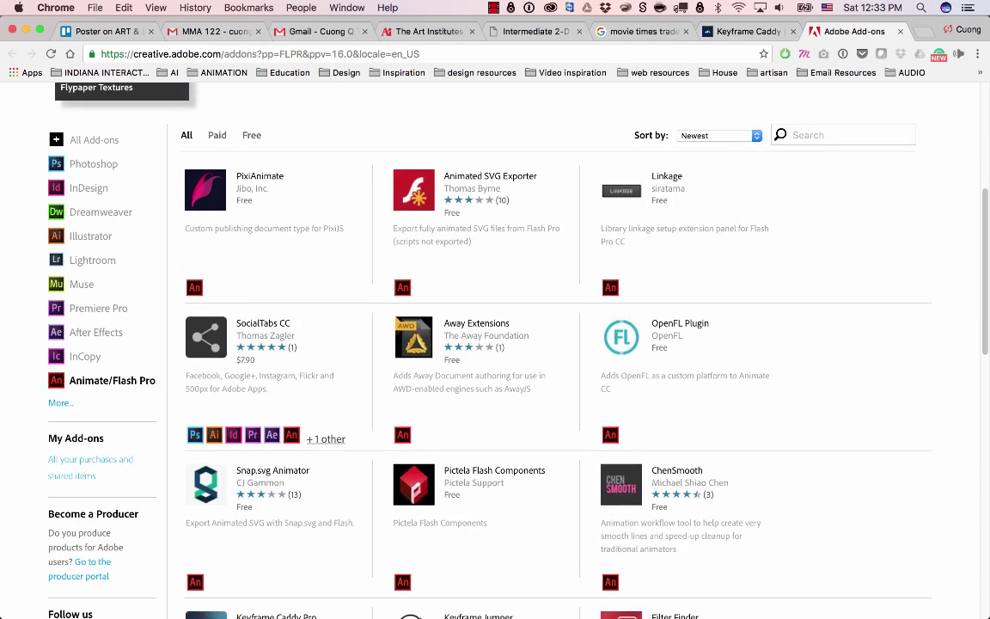
scroll(495, 344, "down", 1)
scroll(495, 344, "down", 5)
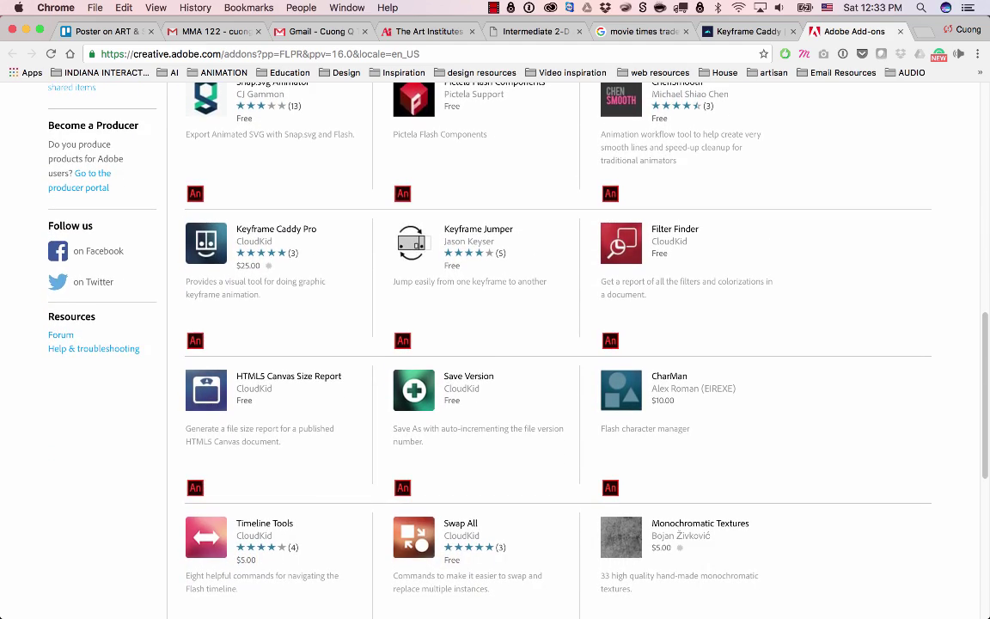
Return to Animate and switch the workspace layout to Animator
key("super+Tab")
left_click(480, 8)
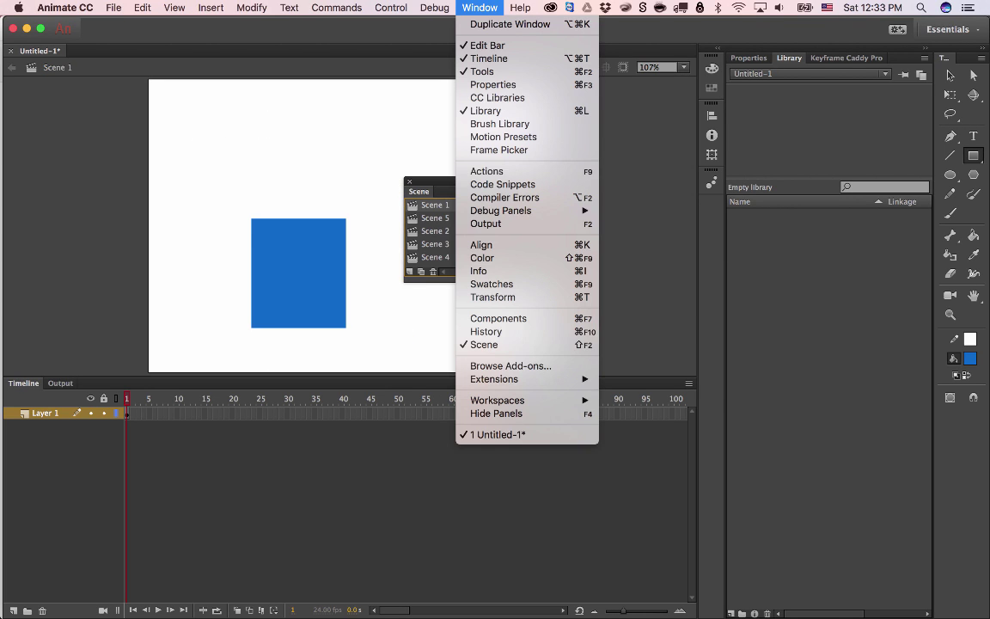
mouse_move(494, 379)
mouse_move(497, 401)
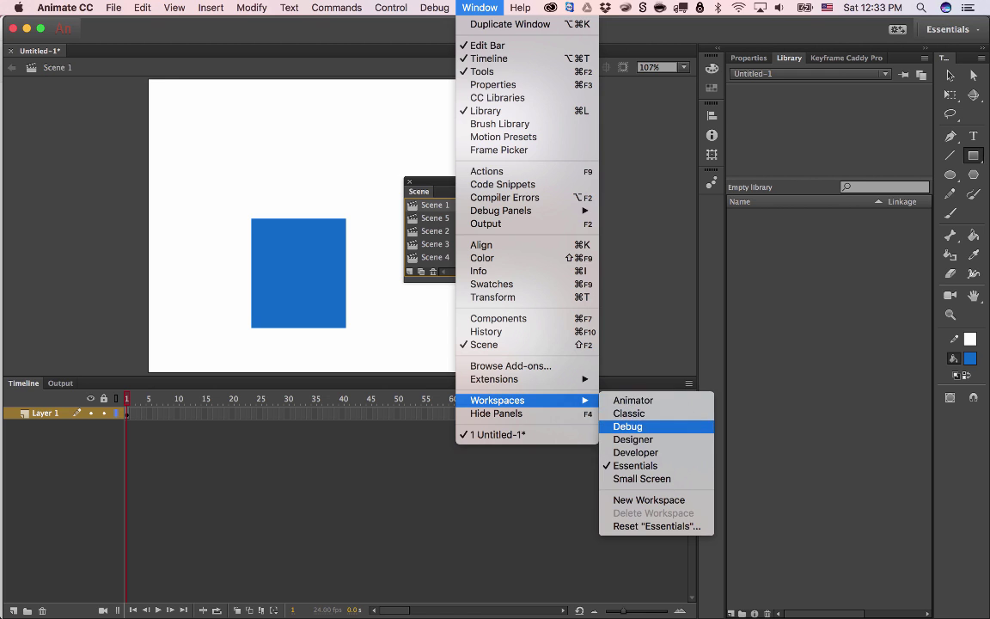
left_click(636, 401)
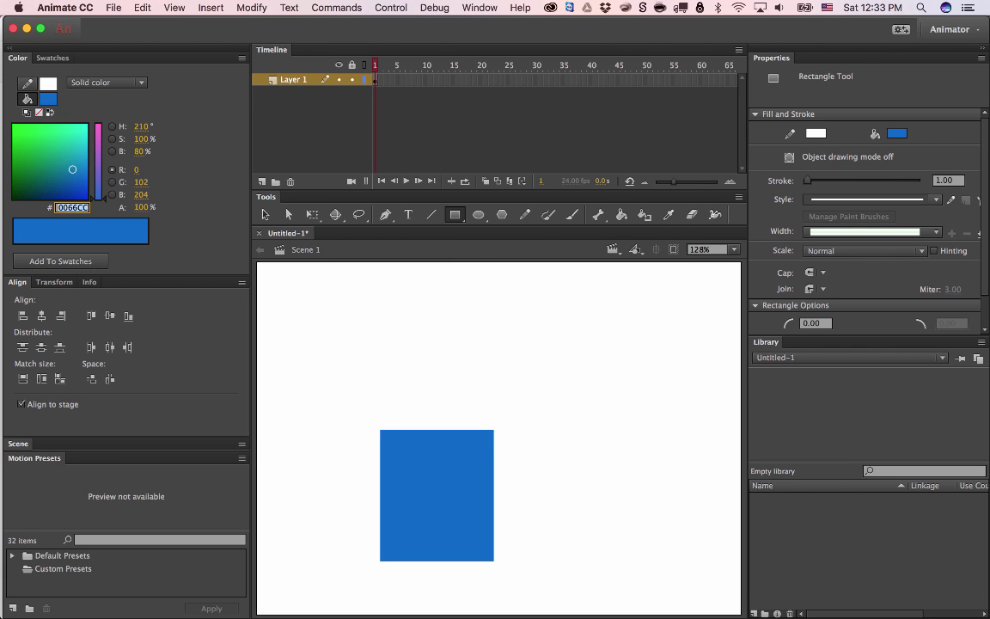
Switch the workspace layout back to Essentials
left_click(479, 8)
mouse_move(550, 400)
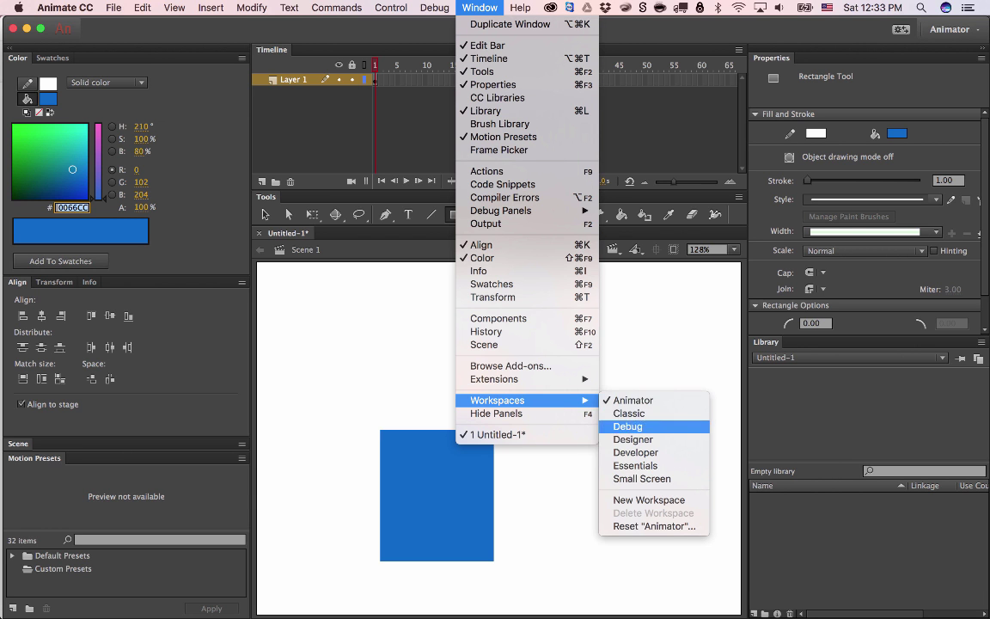
left_click(634, 468)
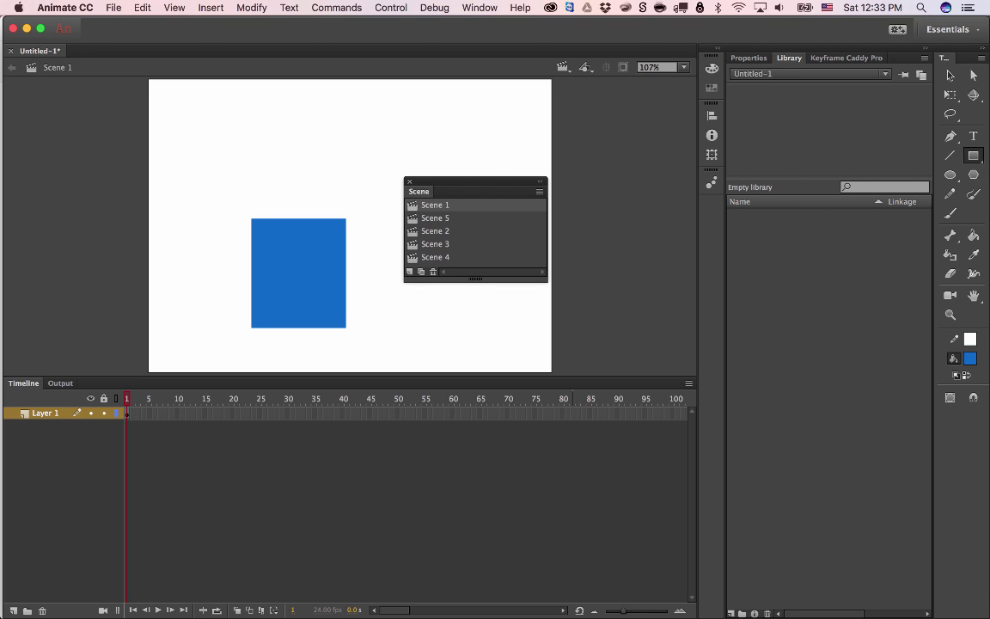
left_click(480, 7)
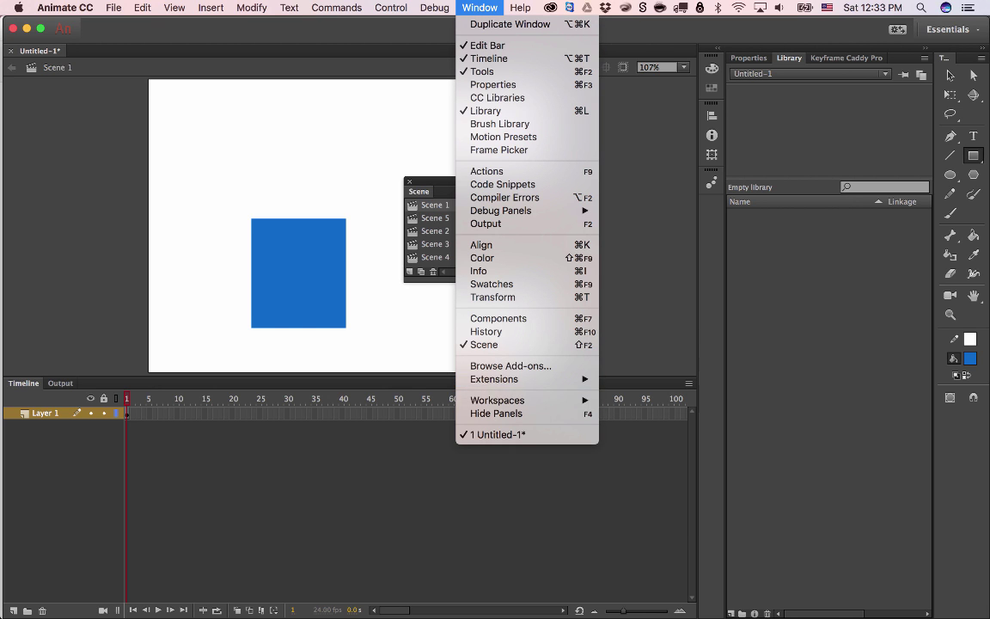
mouse_move(533, 400)
left_click(274, 19)
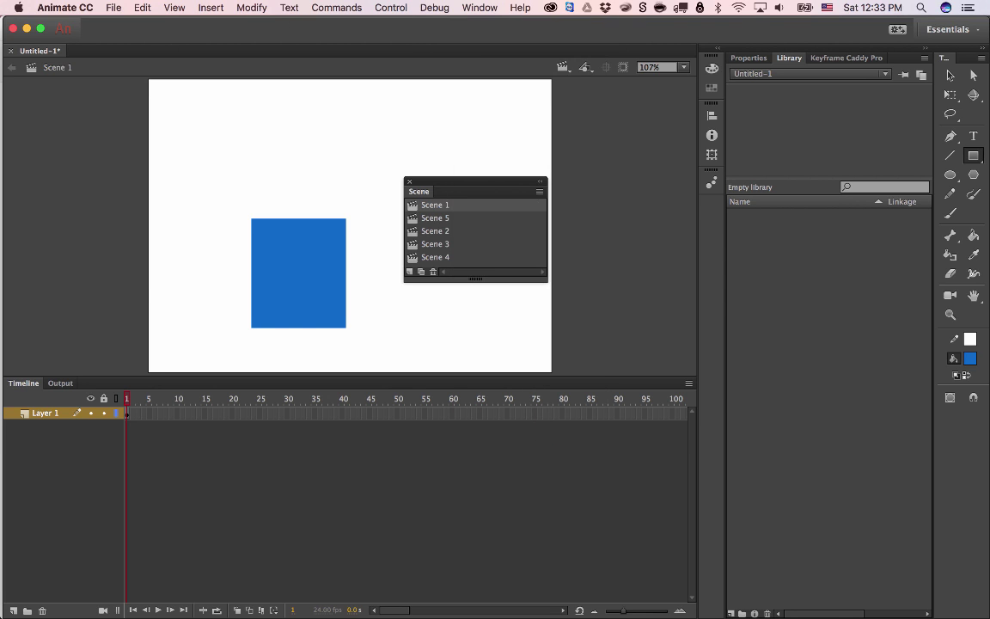
left_click(479, 8)
left_click(142, 8)
Select the blue rectangle in Scene 1 and convert it to a Graphic symbol named box
key("v")
key("super+a")
right_click(313, 529)
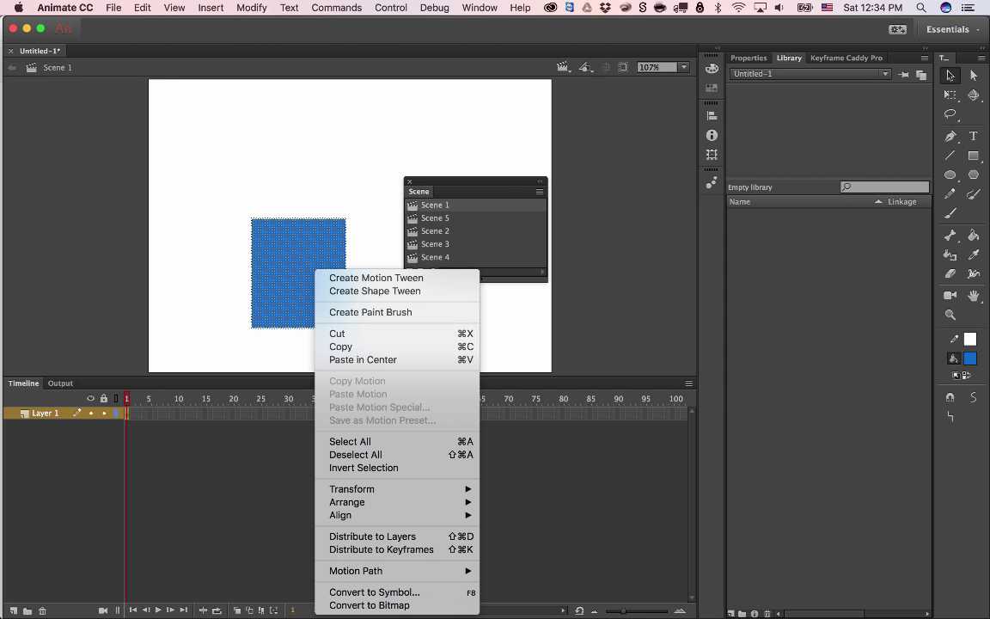
left_click(371, 592)
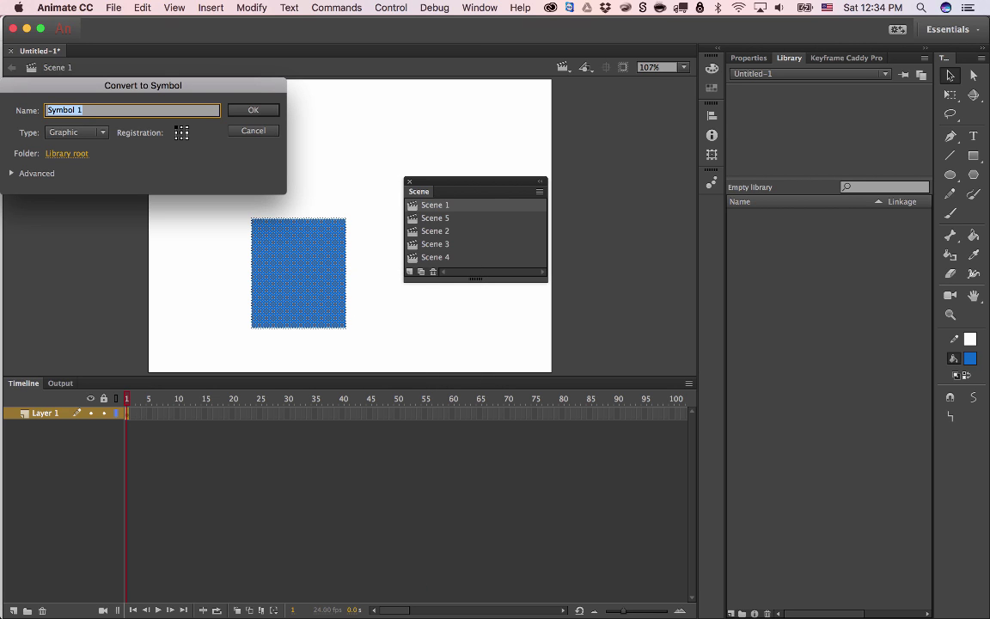
type("box")
key("Return")
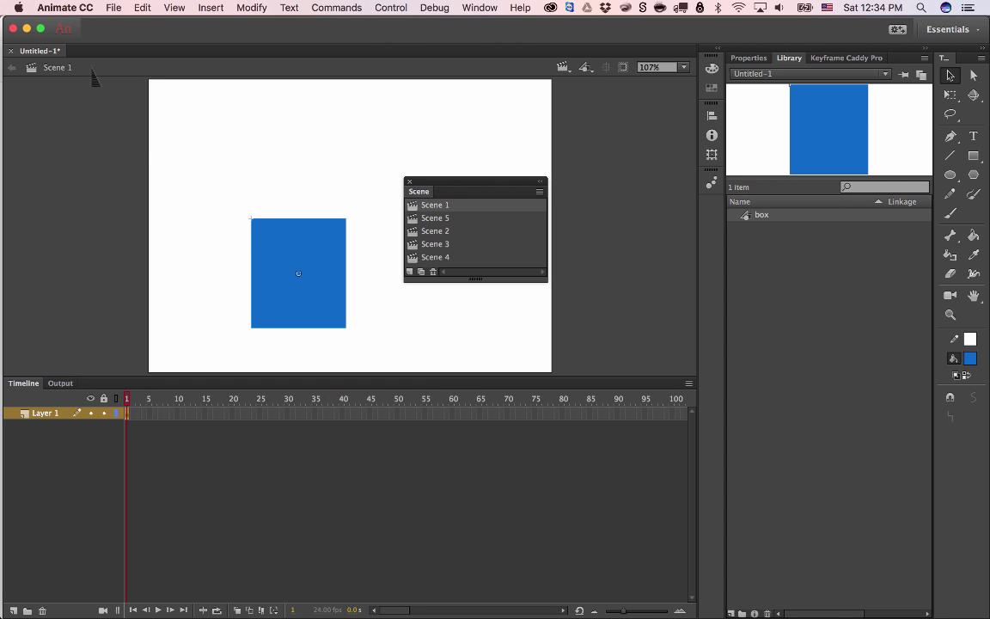
Enter the box symbol's editing mode, return to Scene 1 and delete the box instance from the stage
key("super+e")
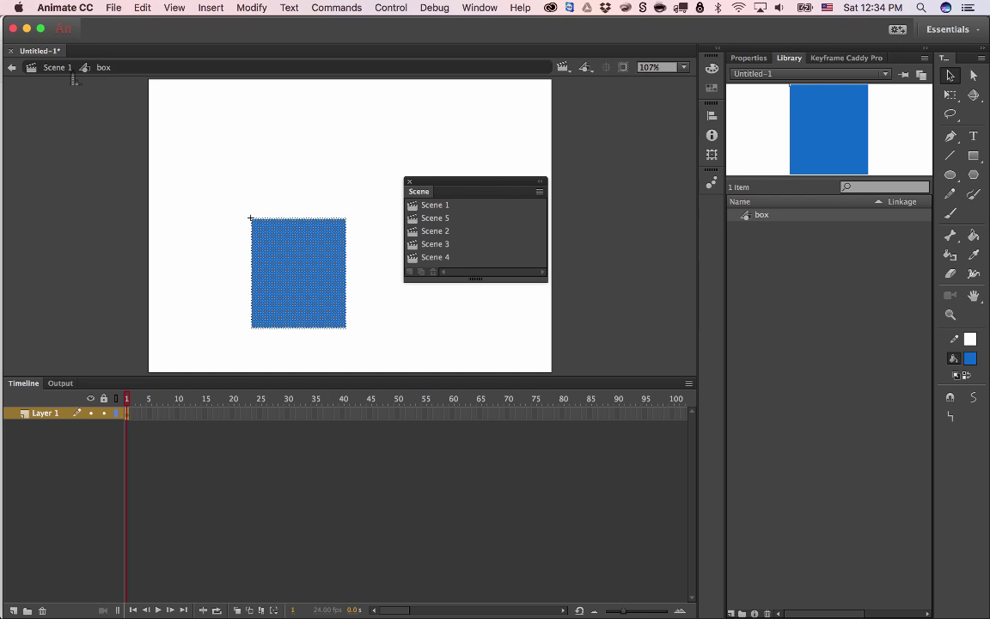
key("super+e")
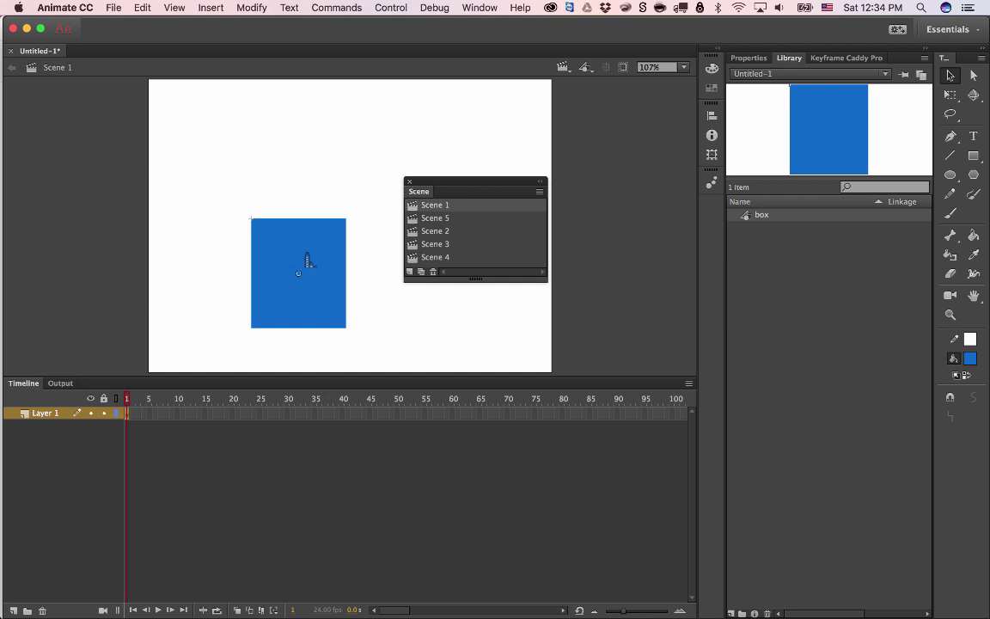
key("Delete")
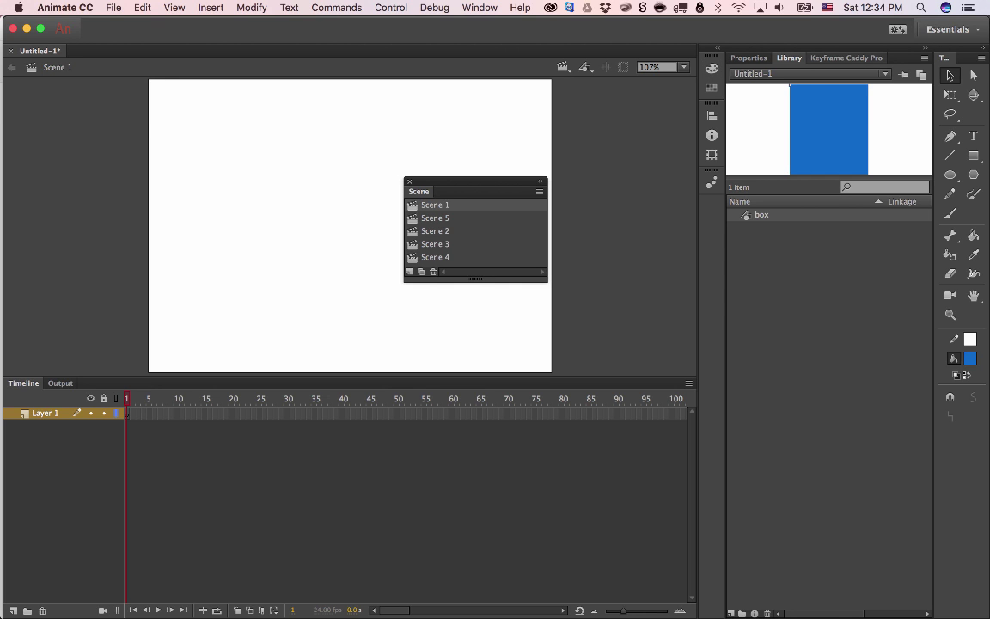
left_click(845, 58)
left_click(789, 58)
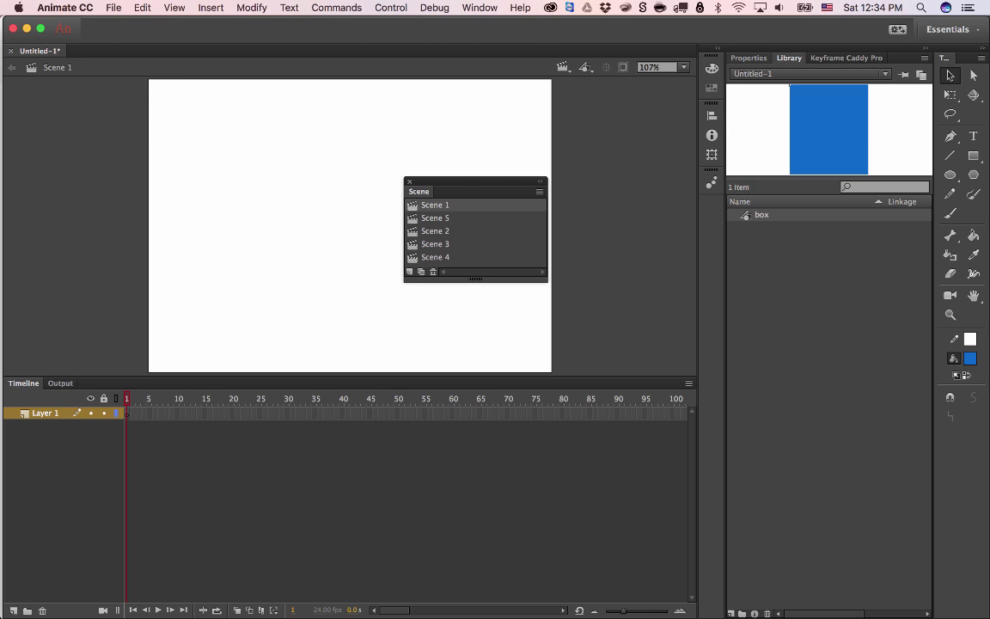
Set the document size to 1280 by 720 px and close the floating Scene panel
left_click(748, 58)
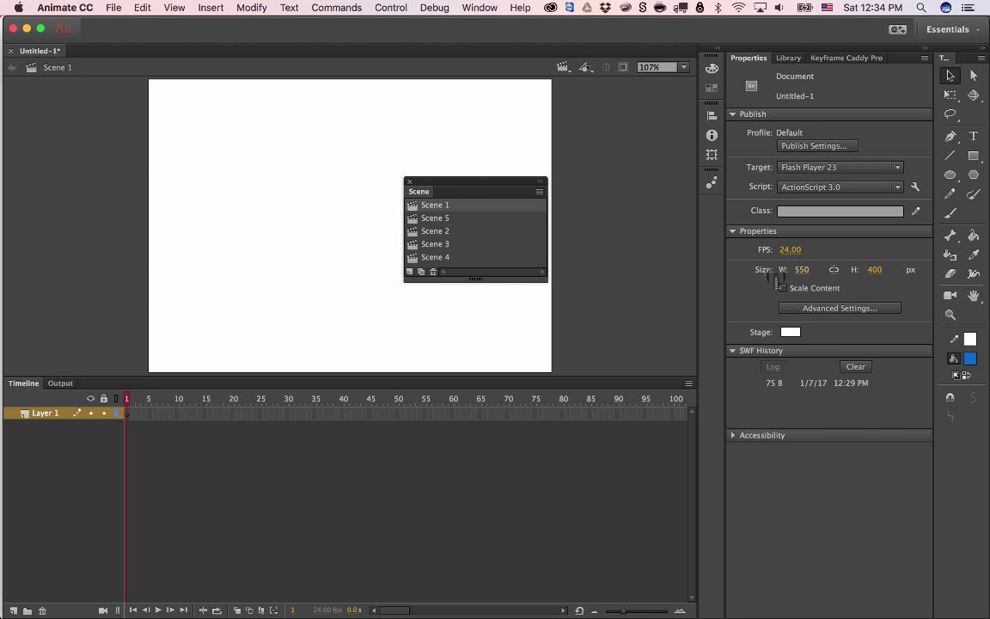
left_click(800, 270)
left_click(799, 270)
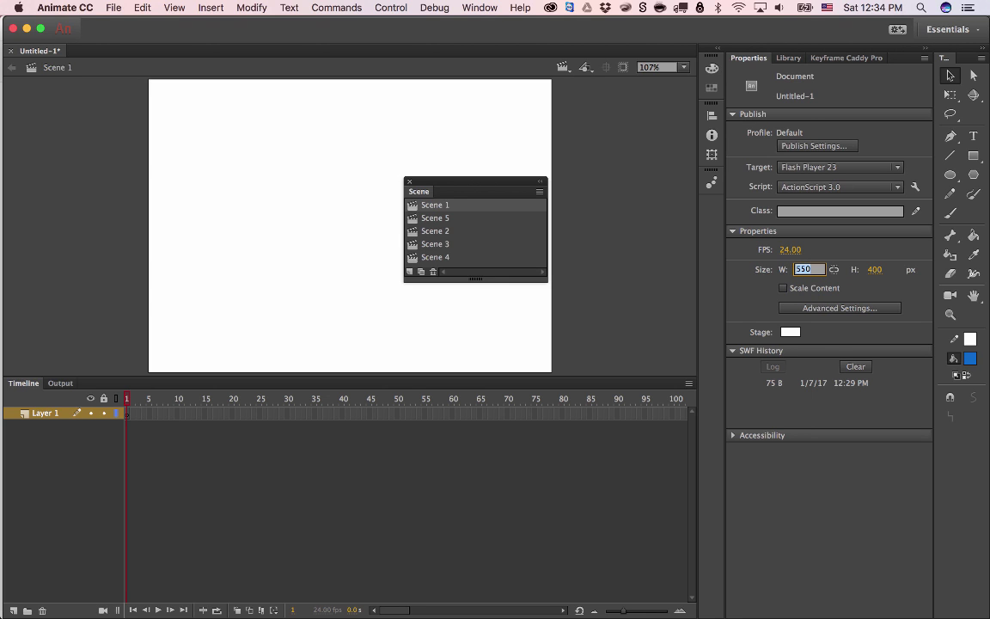
type("1280")
key("Tab")
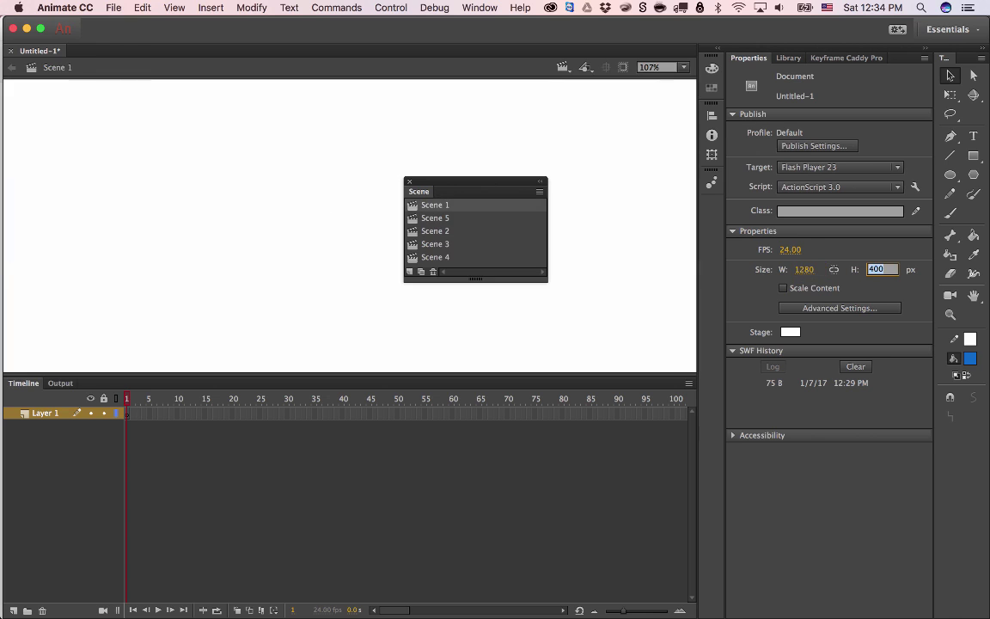
type("720")
key("Return")
left_click(563, 210)
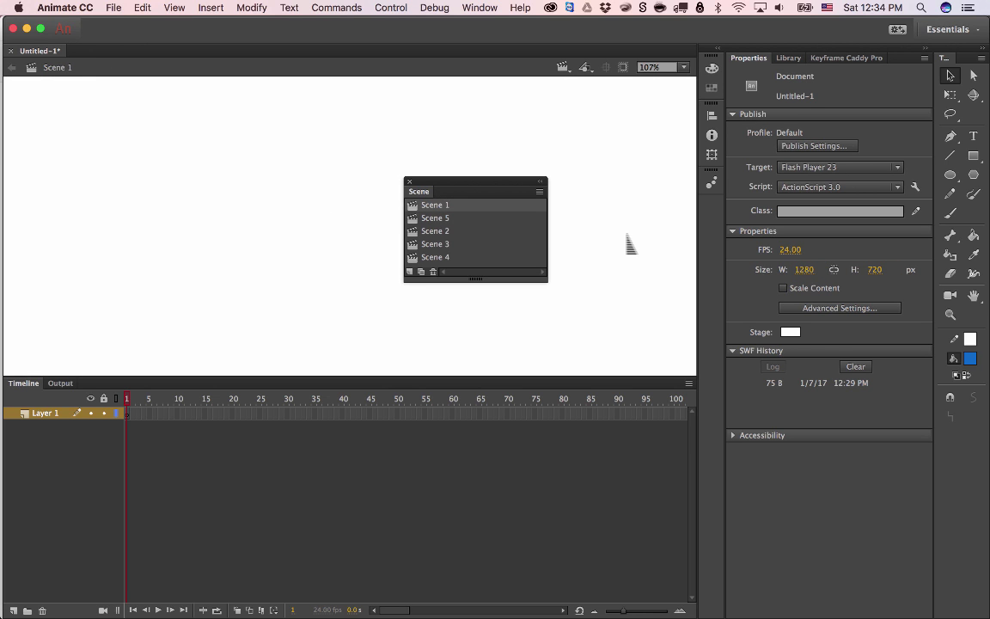
key("super+minus")
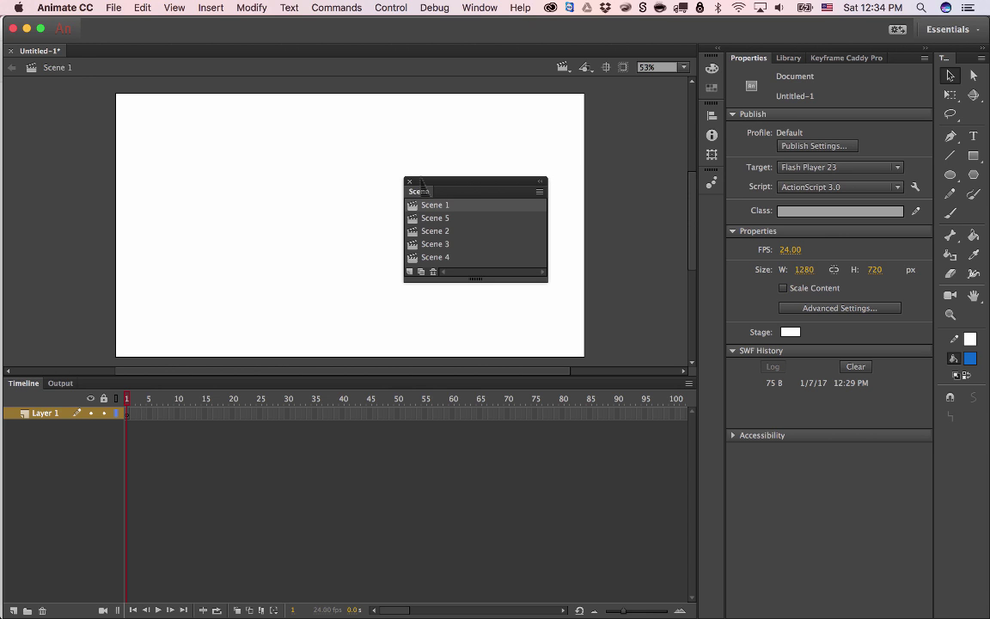
key("super+Return")
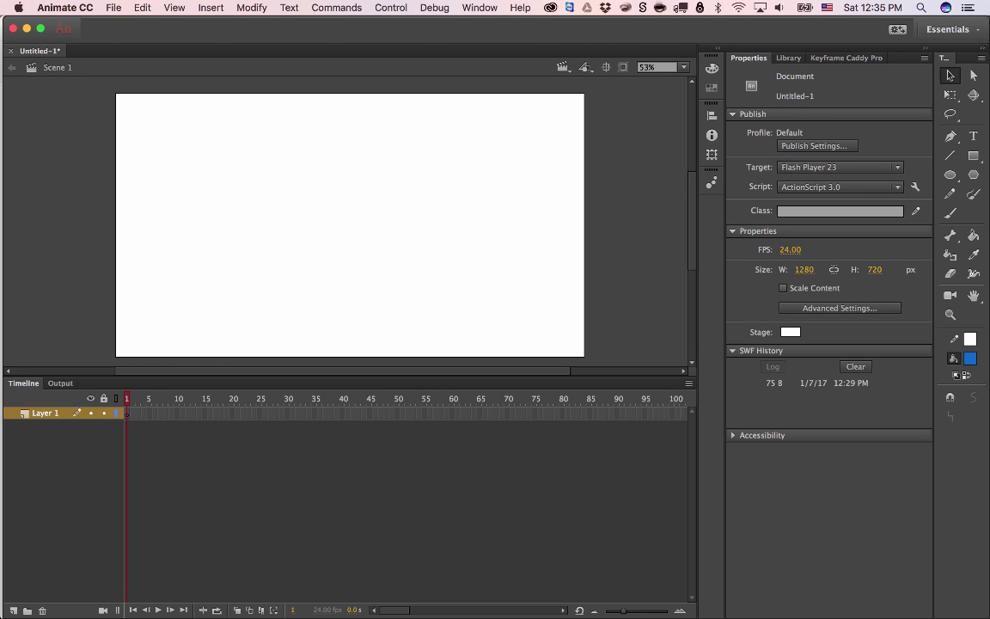
Turn on Scale Content for the document and paint a large blue zigzag across the stage with the Brush tool
left_click(783, 288)
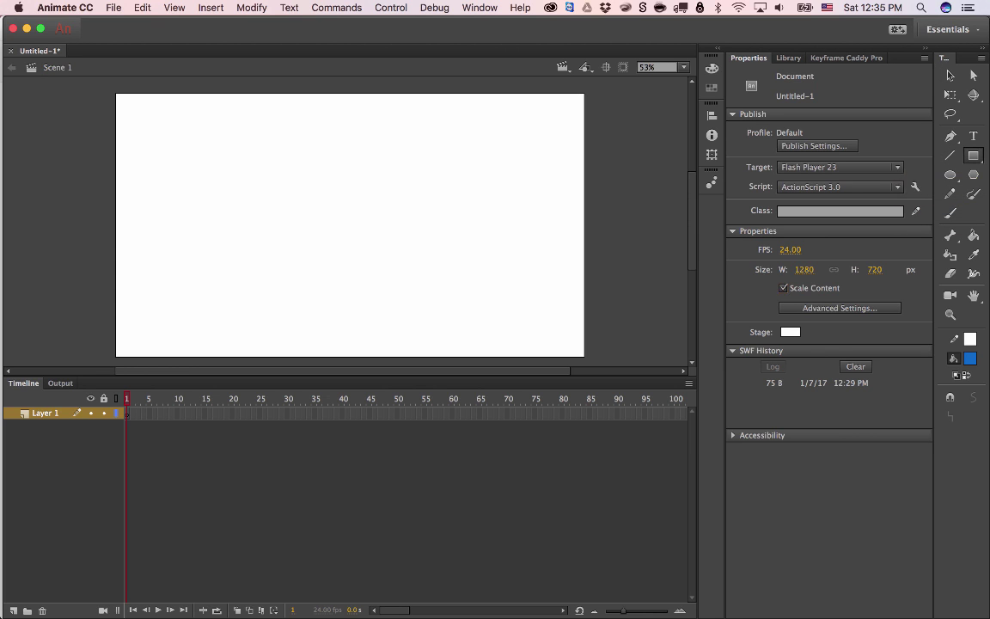
left_click(974, 156)
left_click(949, 213)
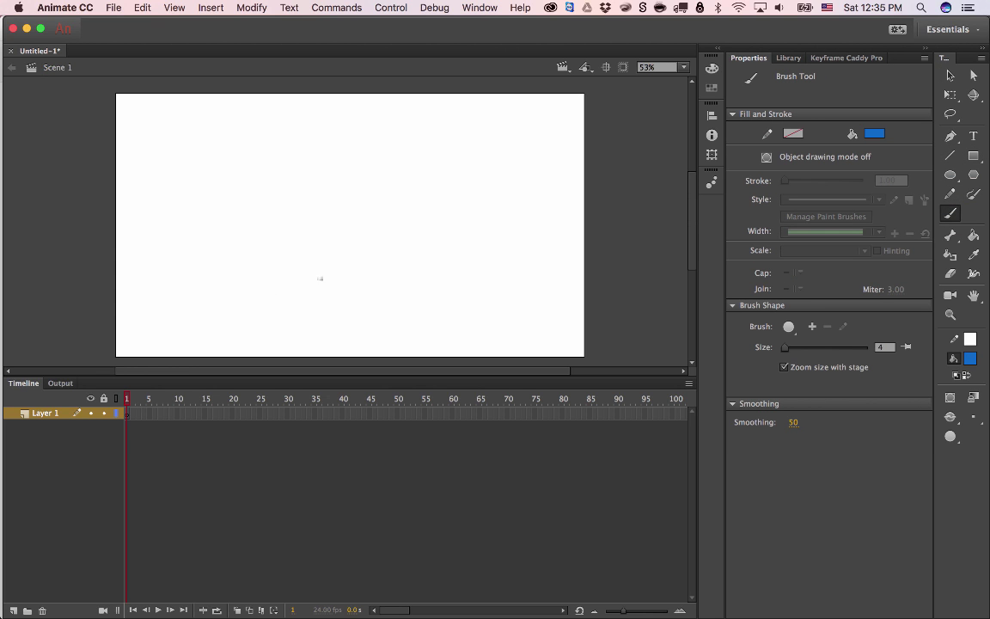
mouse_move(501, 155)
left_mouse_down()
mouse_move(312, 214)
mouse_move(272, 288)
left_mouse_up()
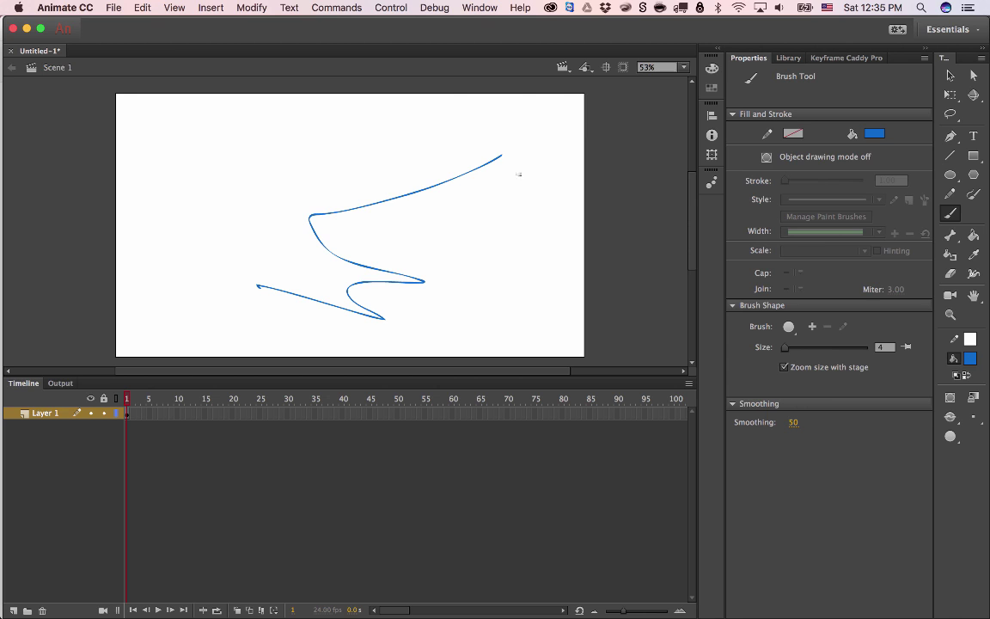
Paint two more brush squiggles at different zoom levels to compare their thickness, and turn off Zoom size with stage
key("super+equal")
key("super+equal")
key("super+equal")
mouse_move(519, 172)
left_mouse_down()
mouse_move(407, 300)
mouse_move(234, 280)
left_mouse_up()
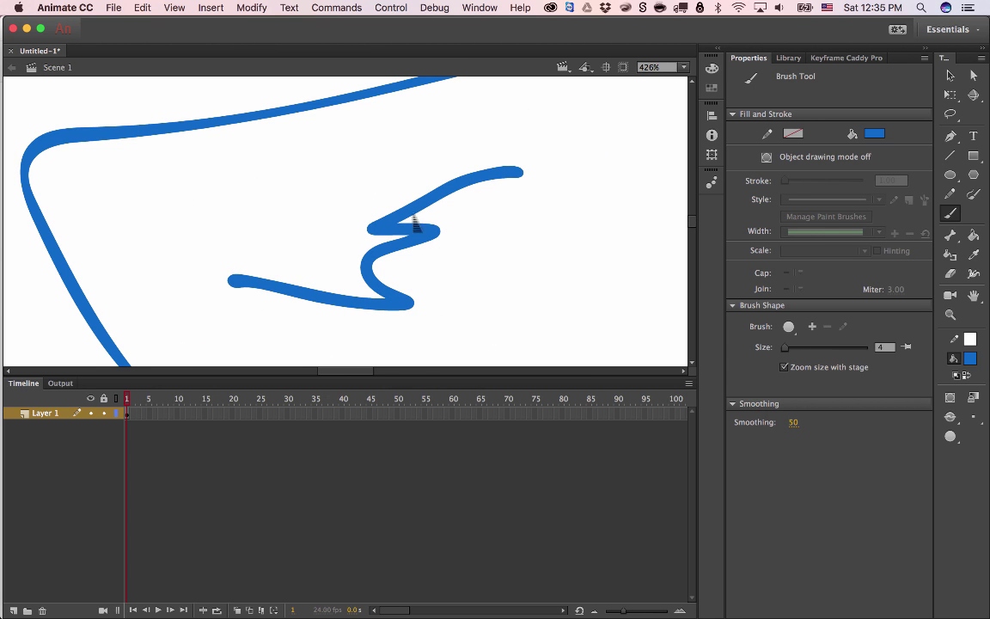
key("super+minus")
key("super+minus")
key("super+minus")
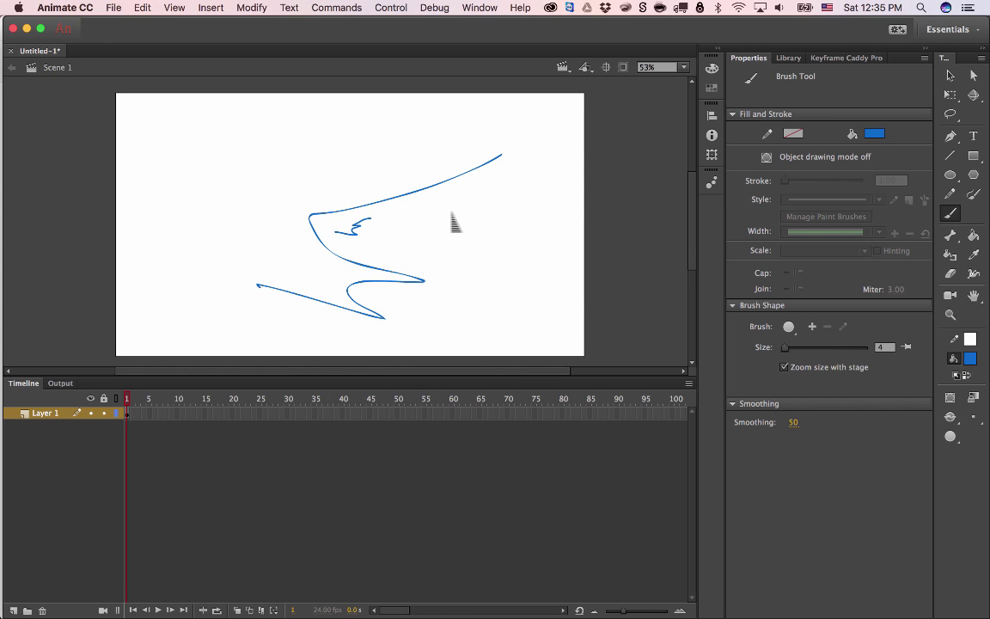
mouse_move(507, 169)
left_mouse_down()
mouse_move(471, 195)
mouse_move(486, 251)
mouse_move(448, 273)
left_mouse_up()
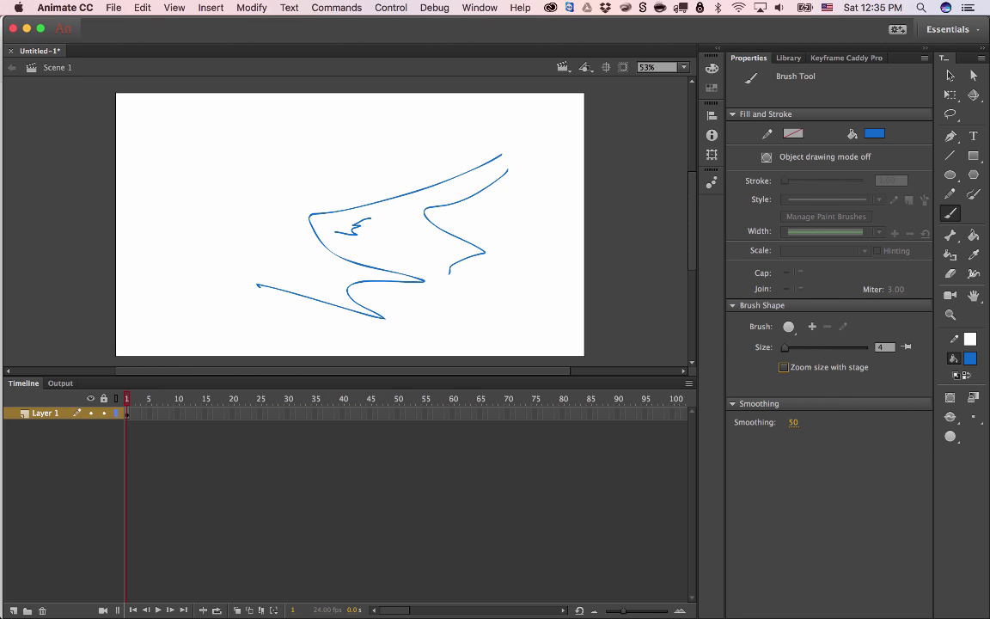
Turn off Scale Content for the document and change the stage color to green
key("v")
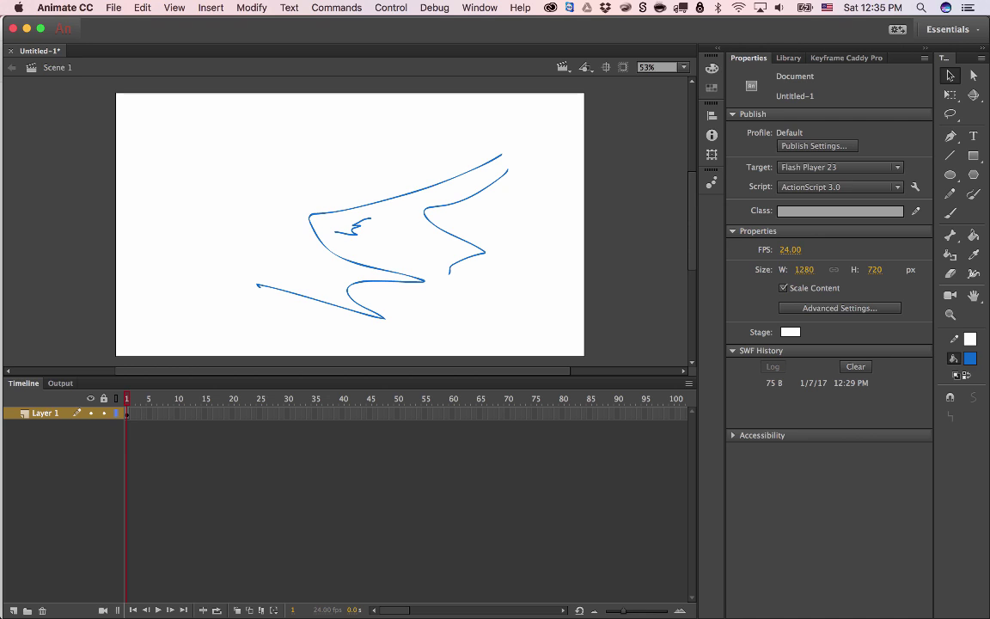
left_click(783, 288)
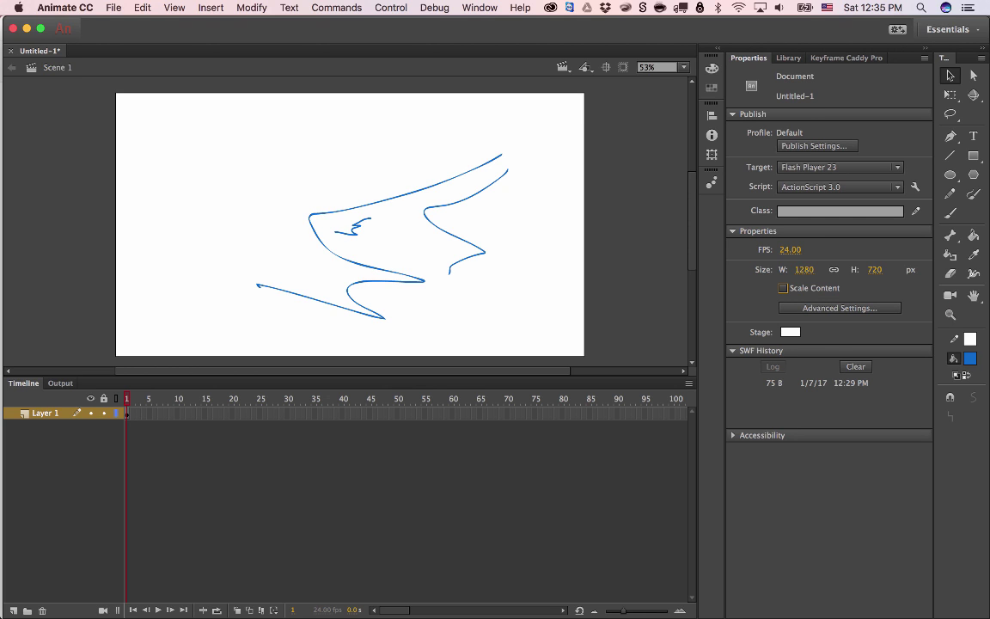
left_click(790, 331)
left_click(694, 395)
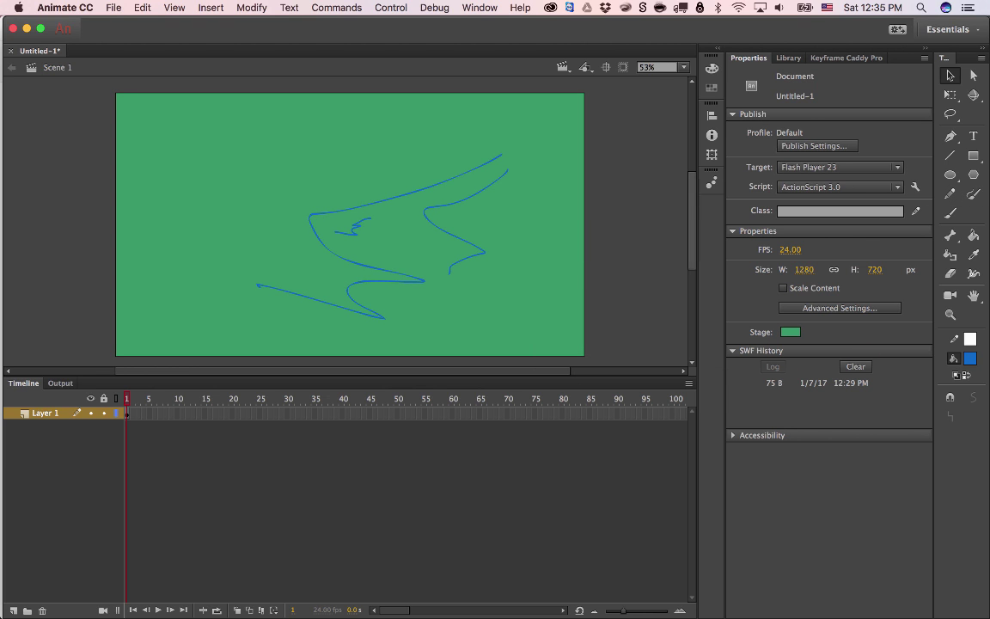
Select all the blue brush strokes and delete them from the stage
key("super+a")
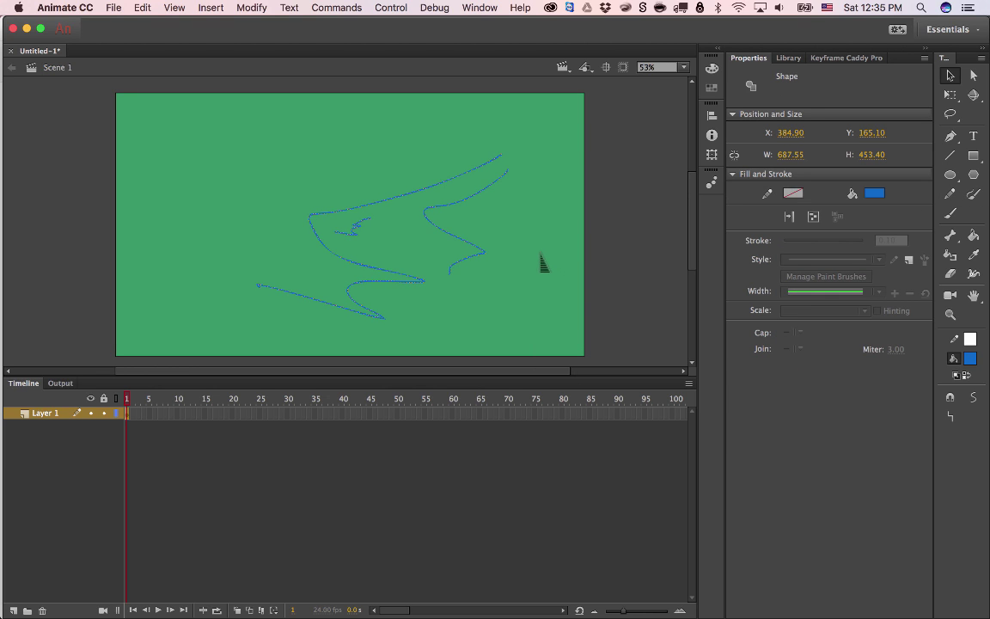
left_click(181, 119)
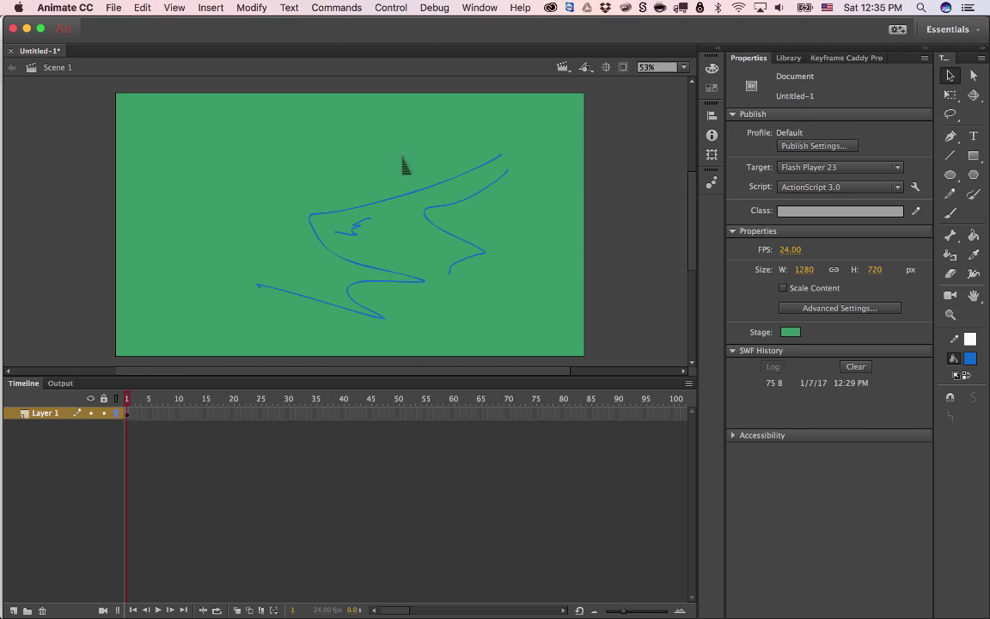
left_click_drag(152, 146, 521, 338)
key("Delete")
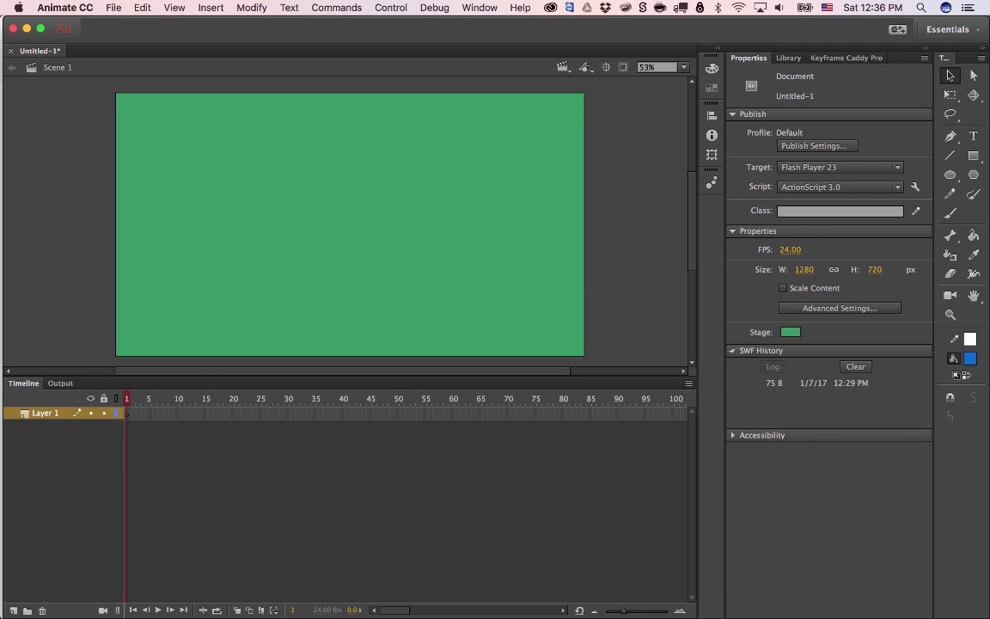
Collapse the SWF History section and look through the document's Accessibility options, including the name and description fields
left_click(733, 351)
left_click(733, 366)
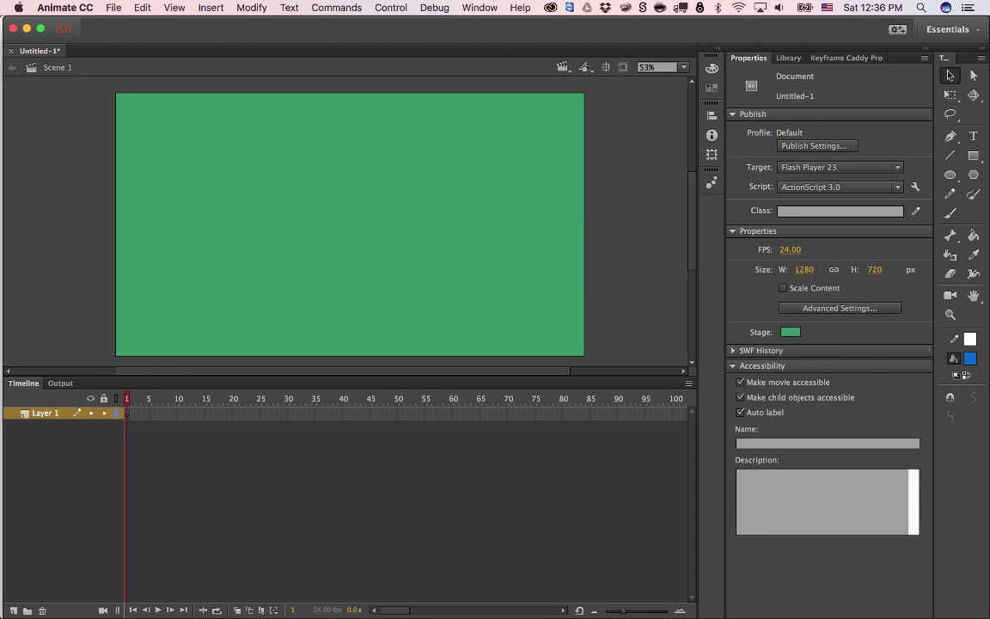
left_click(812, 444)
left_click(811, 492)
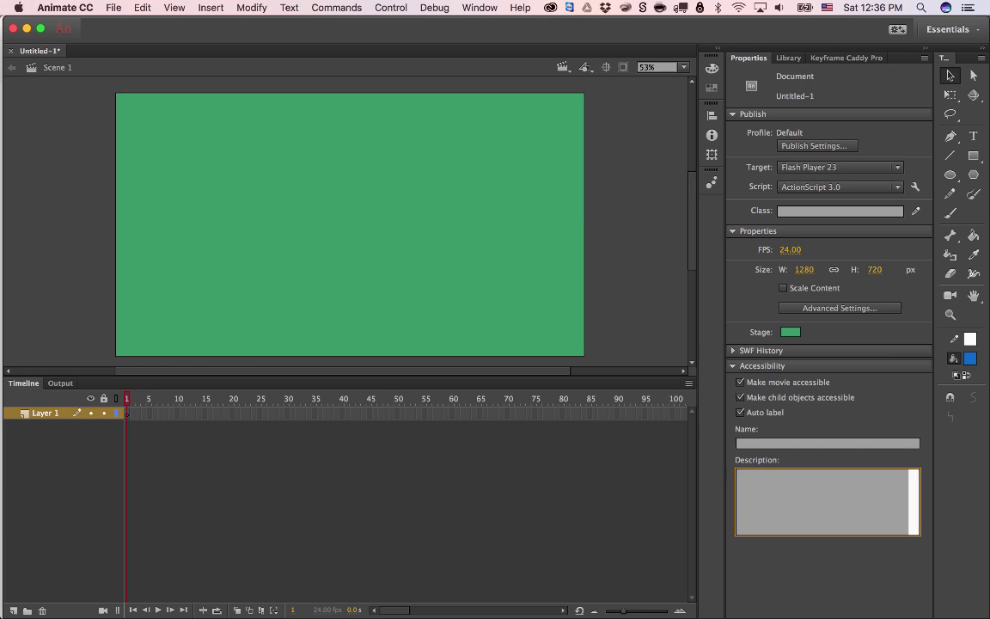
left_click(733, 366)
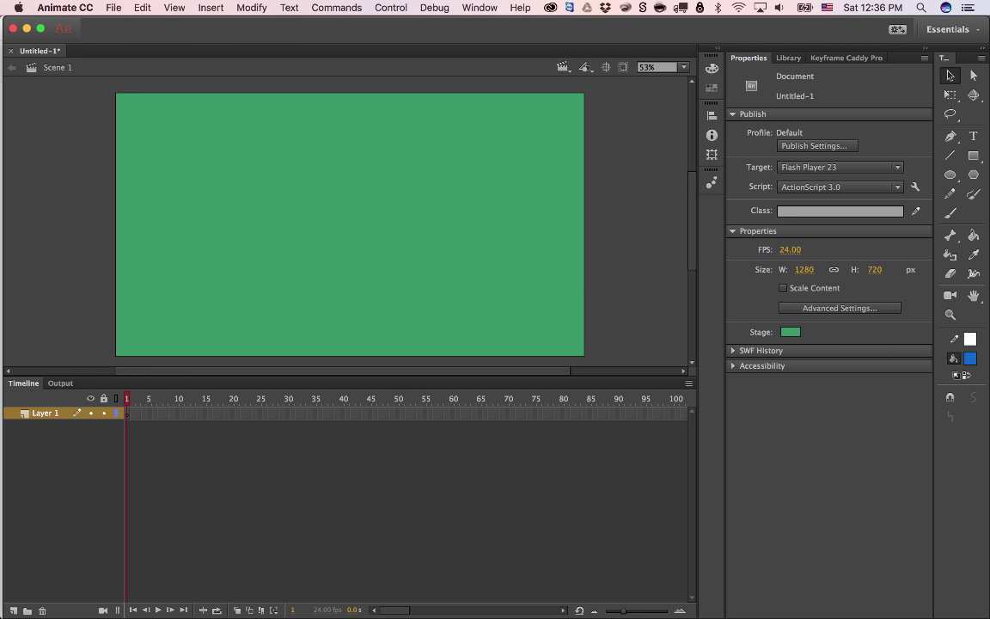
Place seven instances of the box symbol from the Library at scattered positions on the green stage
left_click(787, 59)
left_click(761, 215)
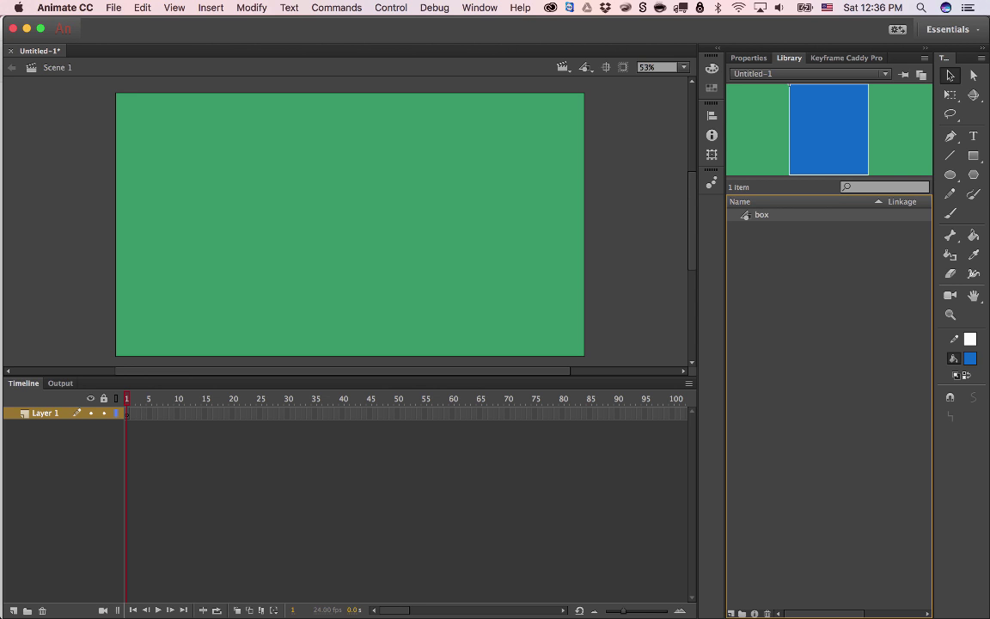
left_click_drag(767, 232, 467, 214)
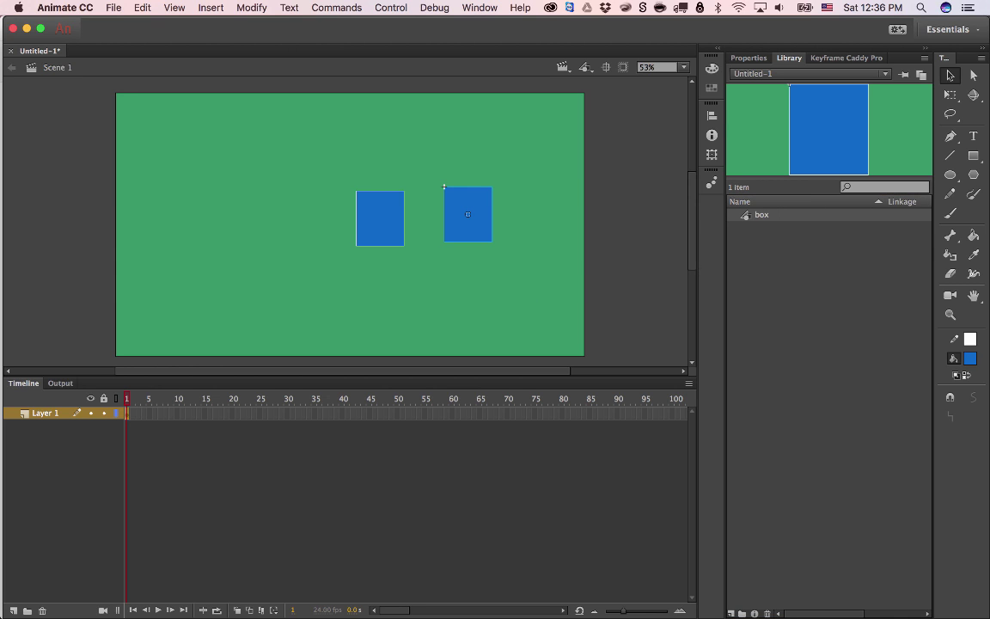
left_click_drag(761, 215, 485, 291)
left_click_drag(762, 214, 405, 131)
left_click_drag(761, 215, 310, 170)
left_click_drag(761, 215, 227, 231)
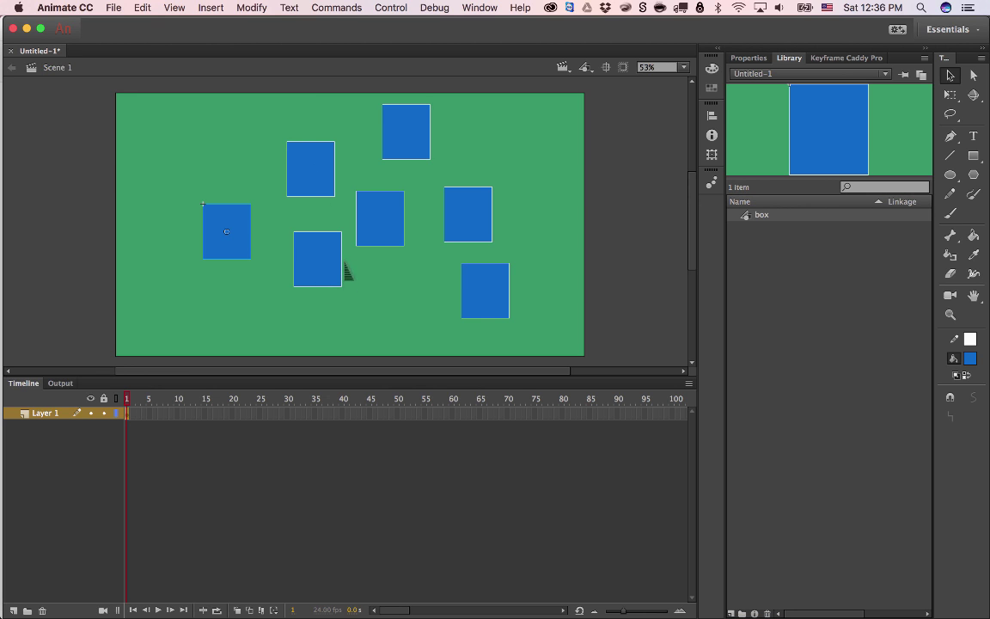
Edit the box symbol in place from one of its instances, change its fill to a lighter blue, and return to Scene 1
left_click(302, 250)
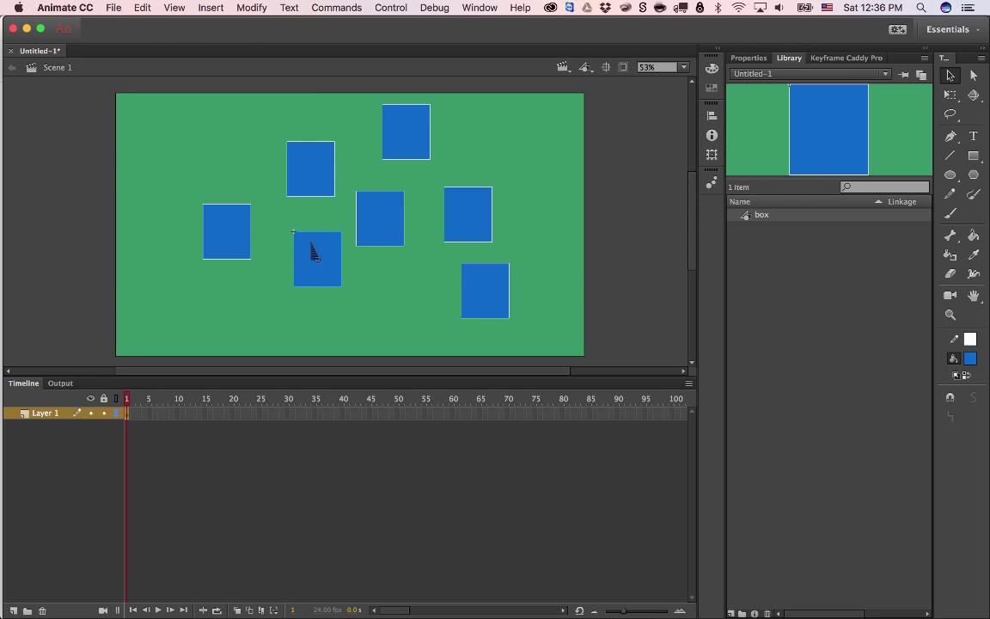
double_click(314, 253)
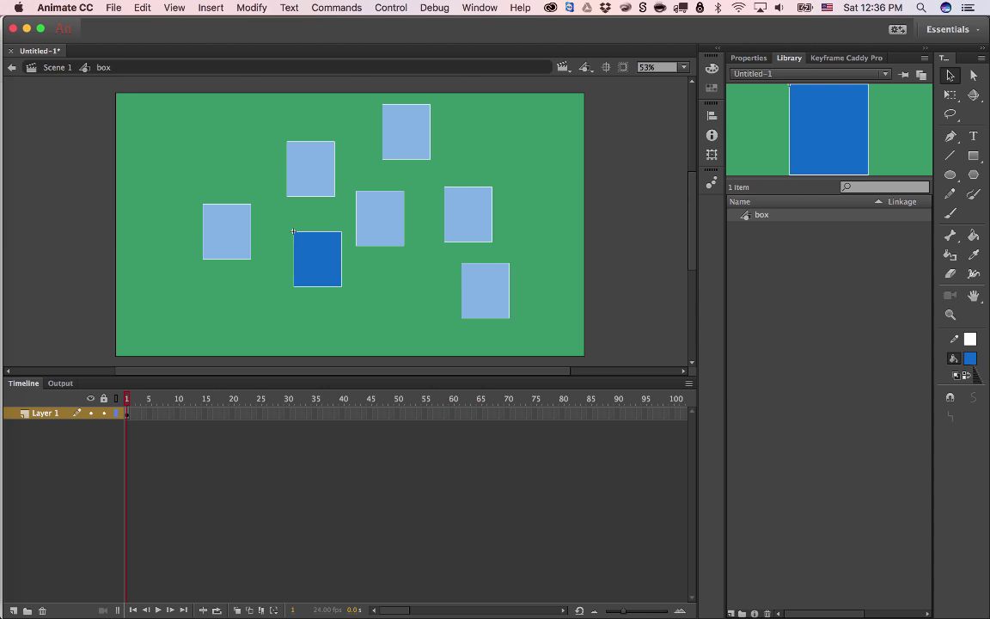
left_click(297, 237)
left_click(970, 358)
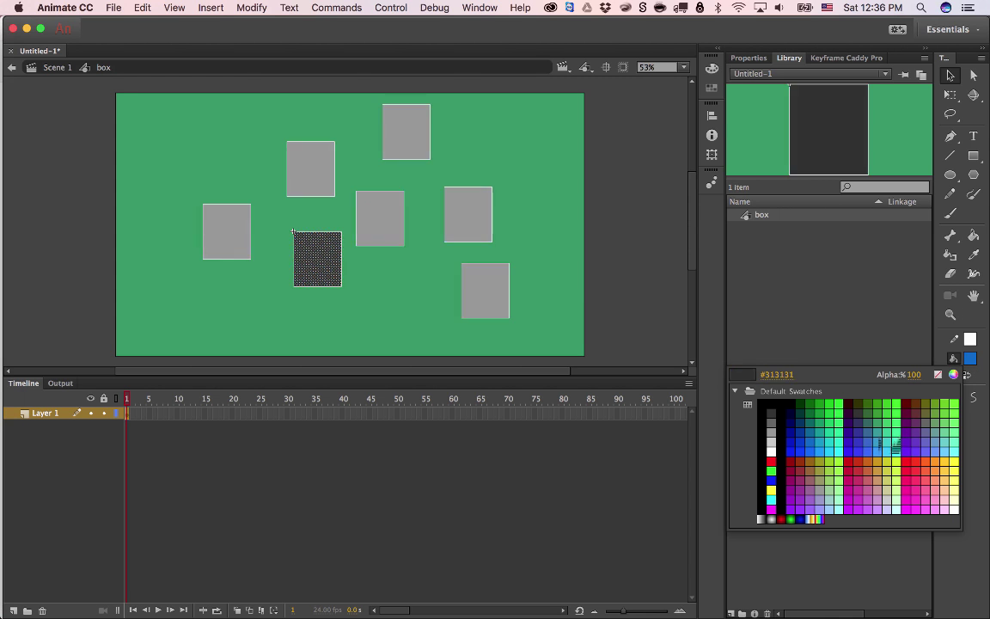
left_click(877, 442)
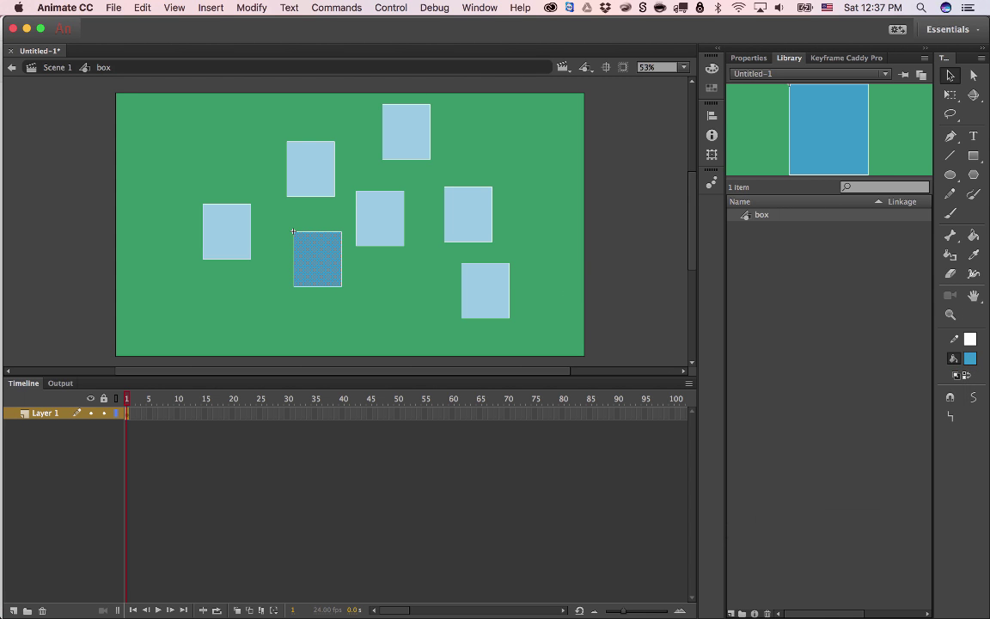
double_click(392, 267)
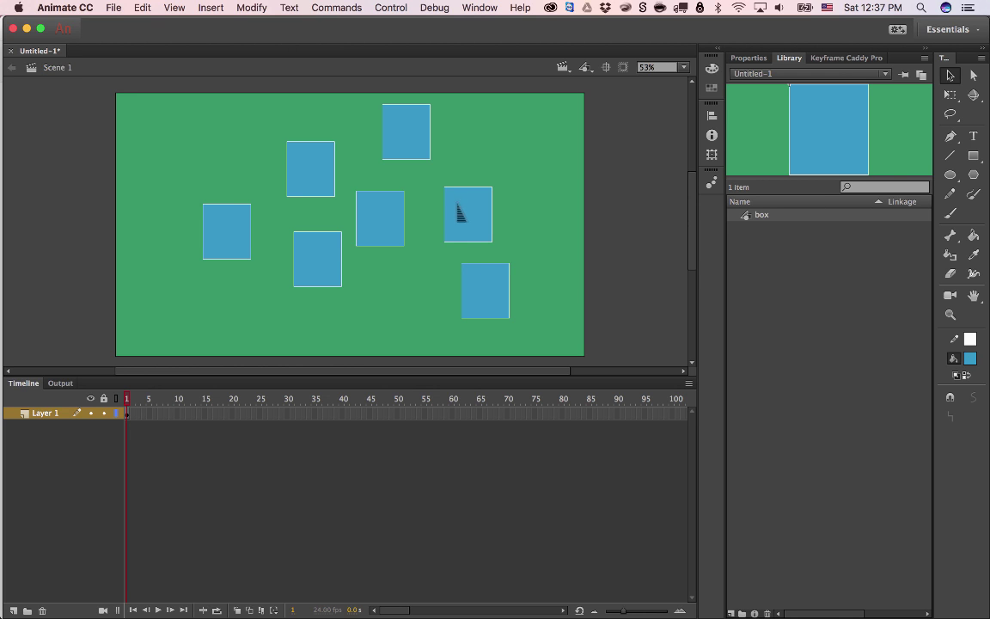
Select the box instances one by one, shifting the central instance and the one to its lower left slightly downward
left_click(458, 205)
left_click(380, 220)
left_click(303, 251)
left_click(310, 170)
left_click(240, 229)
left_click(465, 218)
left_click(318, 259)
left_click_drag(379, 218, 379, 223)
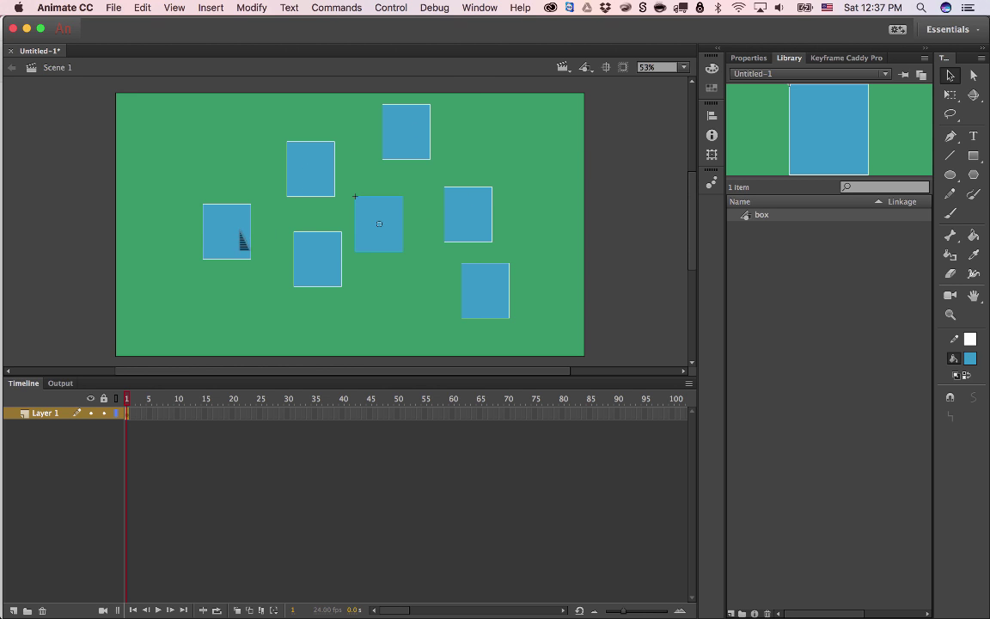
left_click(468, 214)
left_click(486, 290)
left_click(406, 131)
left_click(311, 168)
left_click(226, 231)
left_click_drag(317, 262, 316, 279)
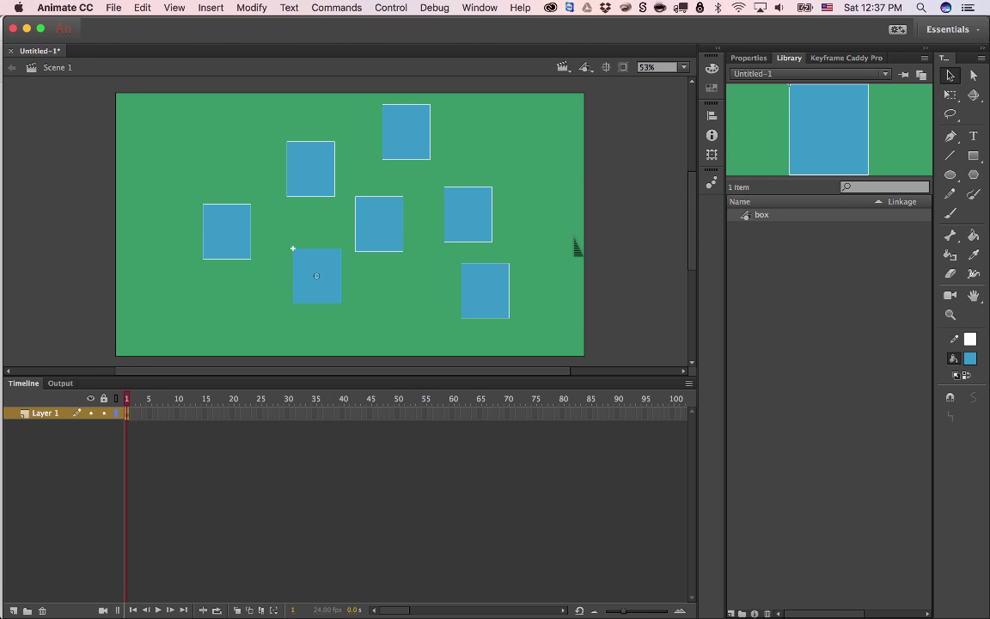
Select all the box instances on the stage and delete them
left_click(568, 330)
left_click_drag(566, 334, 198, 80)
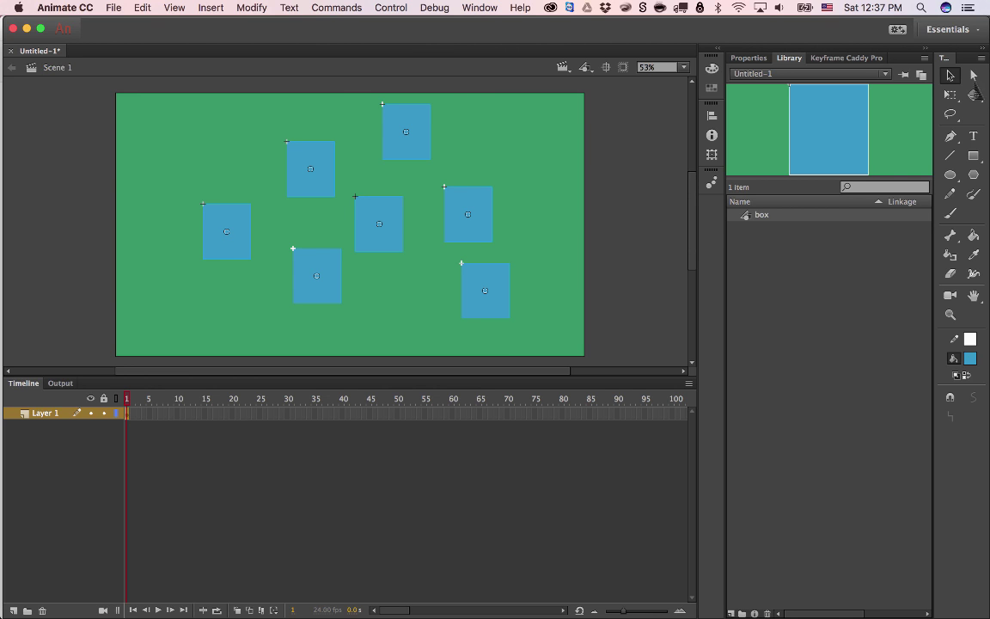
key("Delete")
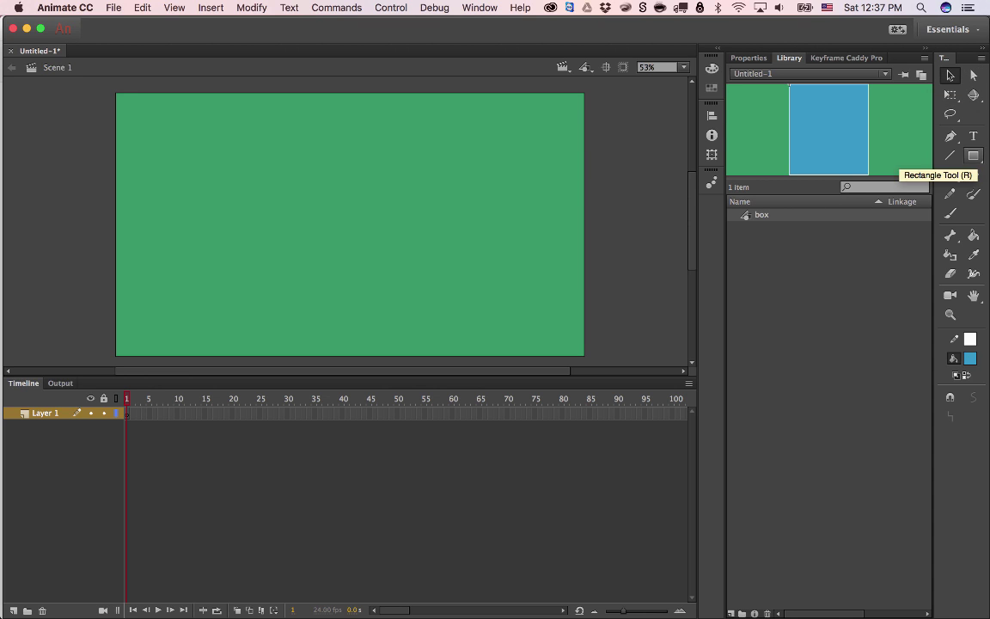
Draw a blue rectangle with the Rectangle tool and move it closer to the center of the stage
left_click(974, 156)
left_click_drag(364, 154, 499, 276)
key("v")
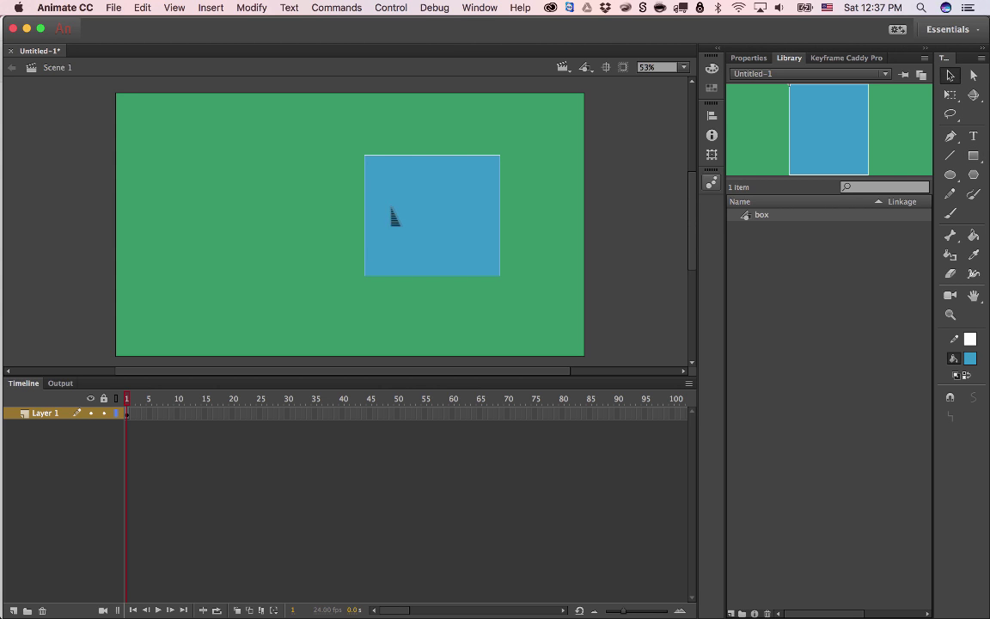
left_click(441, 229)
left_click_drag(441, 229, 396, 233)
Reshape the rectangle with the Subselection tool by pulling its lower-right corner point outward
left_click(466, 299)
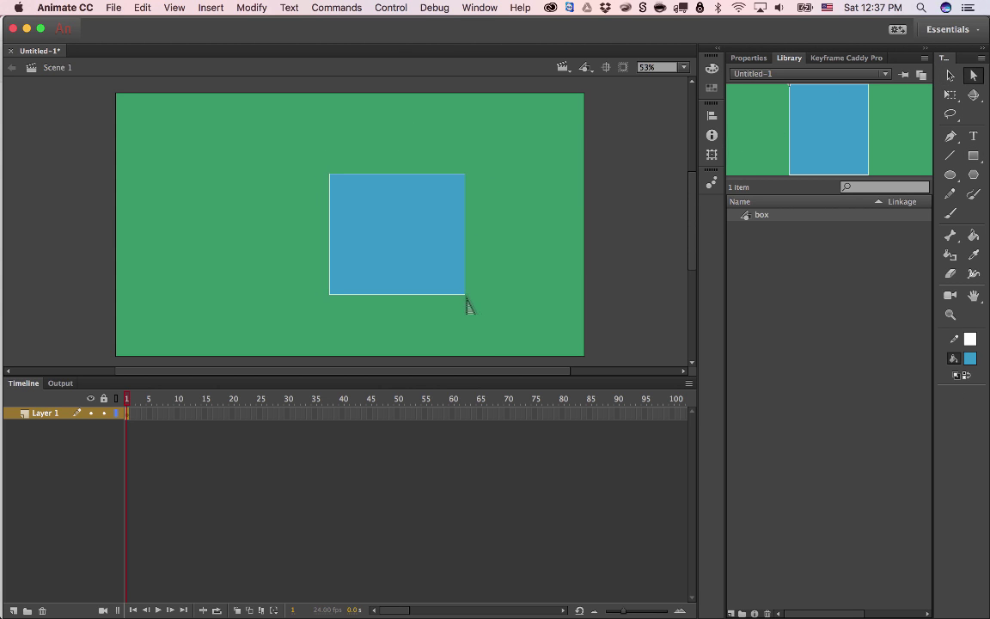
left_click_drag(444, 147, 480, 184)
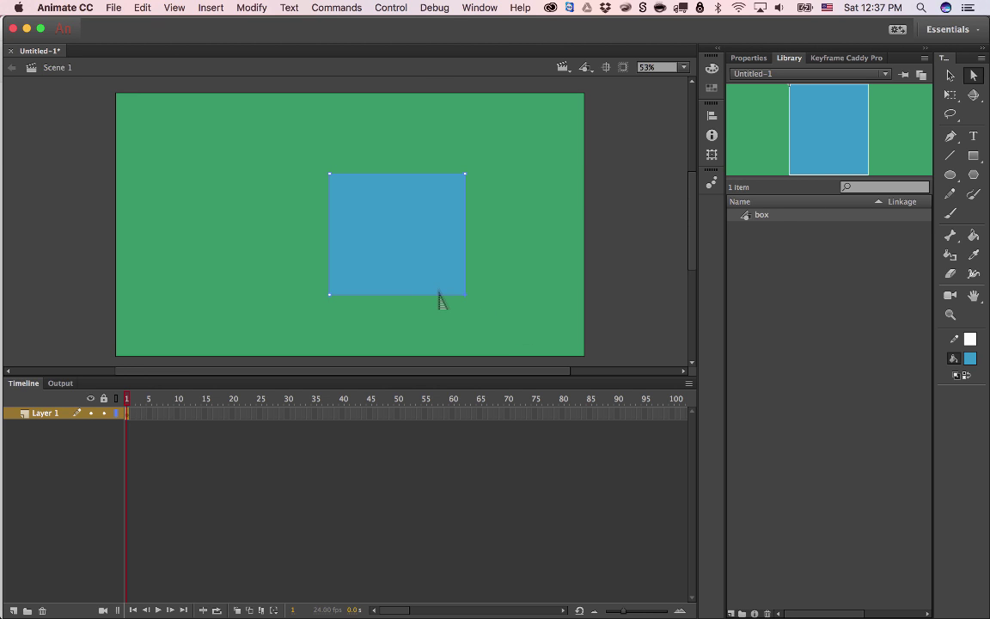
left_click_drag(465, 295, 522, 320)
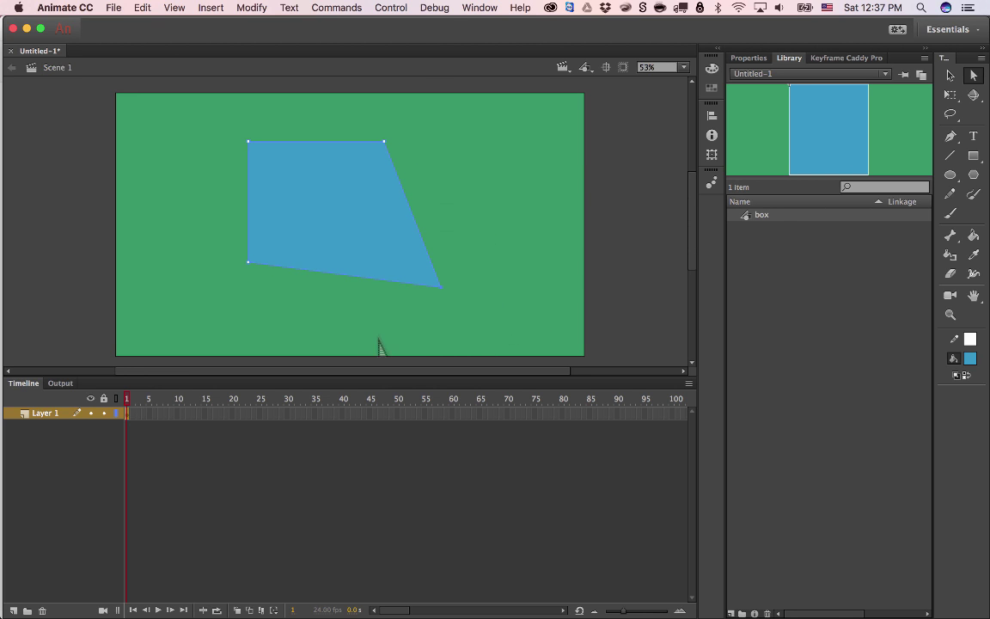
Select the whole distorted blue shape and delete it from the stage
left_click(226, 109)
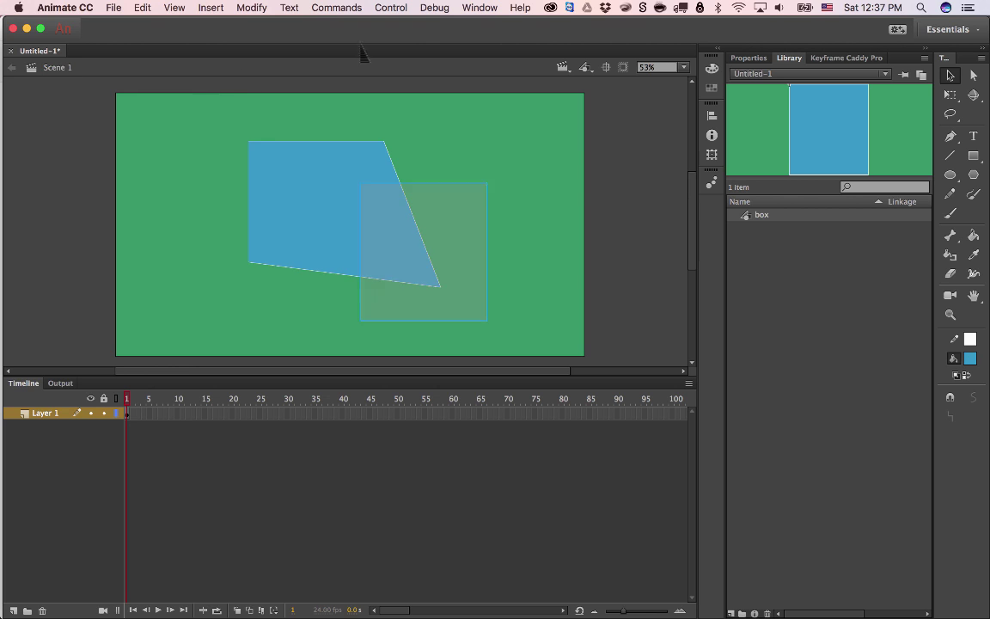
left_click_drag(184, 76, 440, 288)
key("Delete")
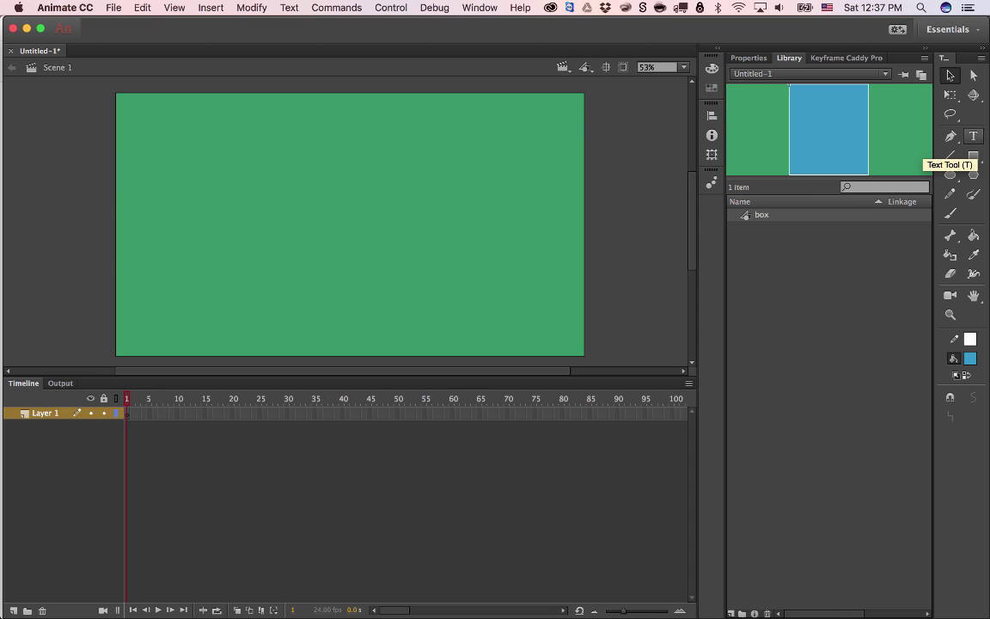
Draw a wide blue rectangle and resize it with Free Transform into a smaller, nearly square shape
left_click(974, 155)
mouse_move(302, 140)
left_mouse_down()
mouse_move(492, 244)
mouse_move(530, 253)
left_mouse_up()
key("q")
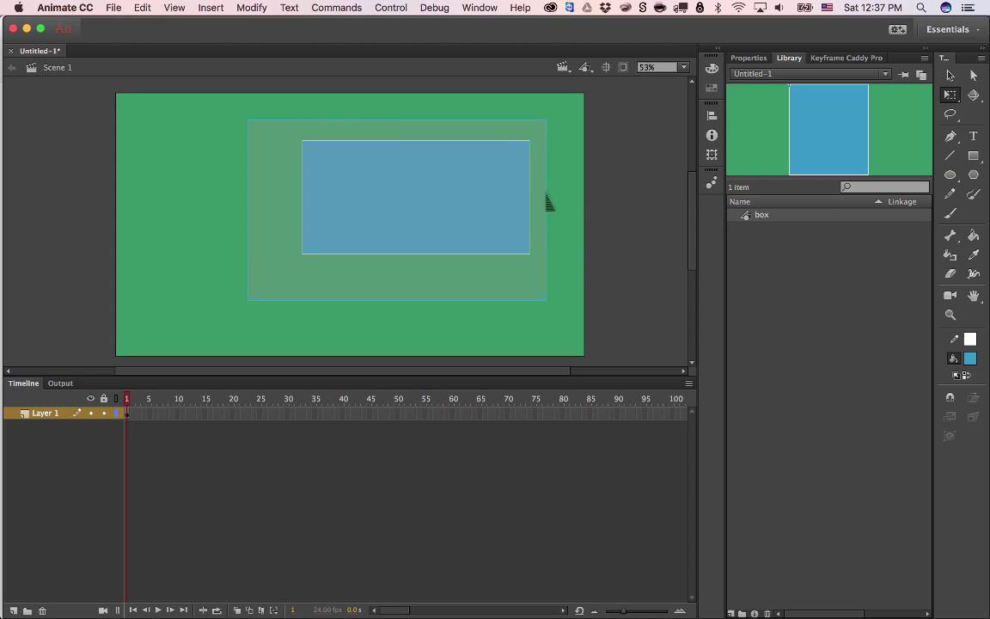
left_click(526, 201)
mouse_move(527, 199)
left_mouse_down()
mouse_move(636, 196)
mouse_move(544, 197)
left_mouse_up()
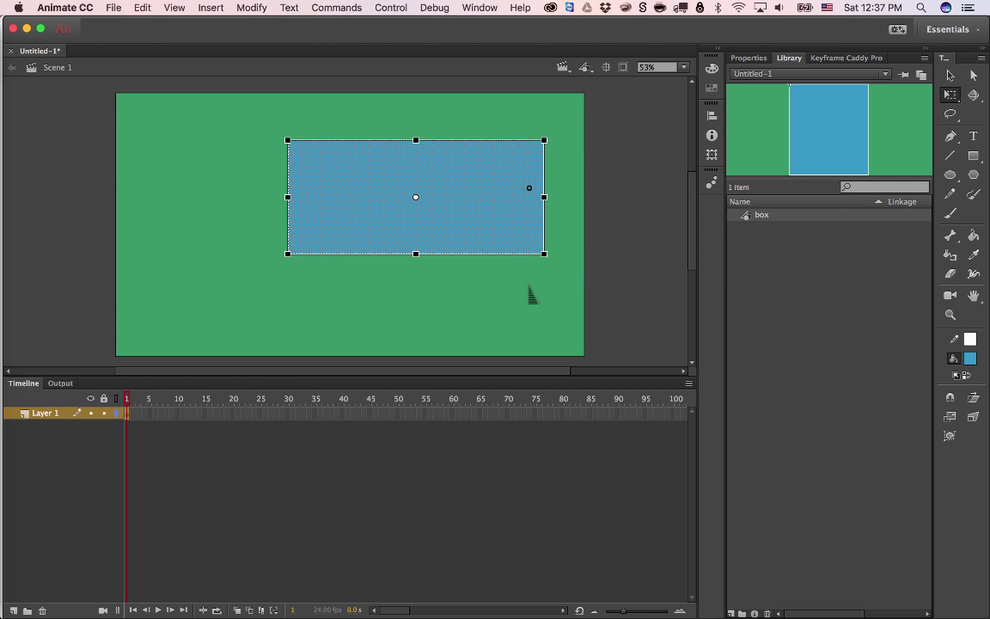
left_click_drag(416, 253, 416, 268)
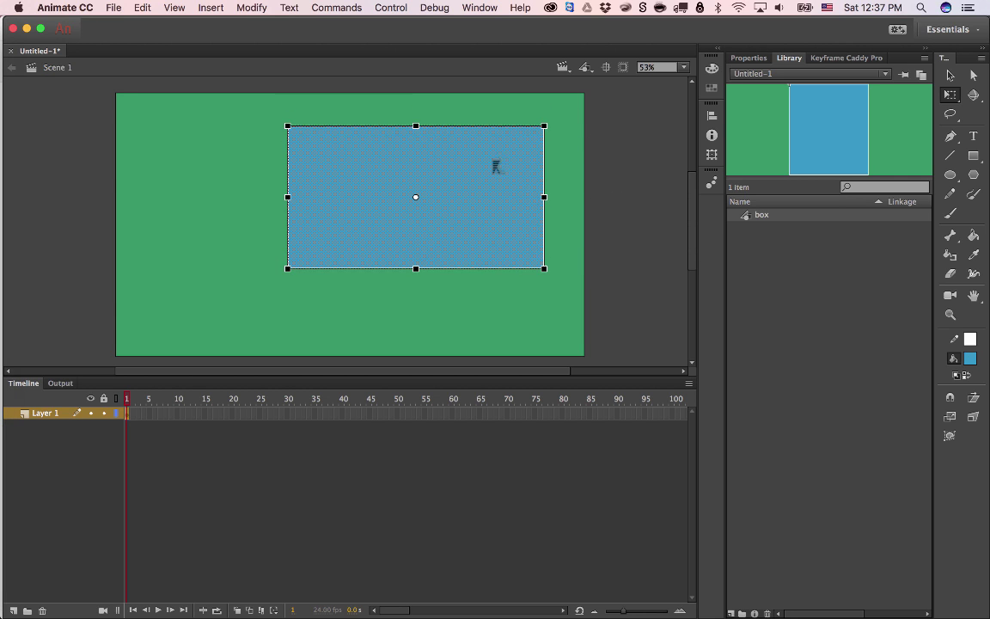
left_click_drag(544, 268, 361, 246)
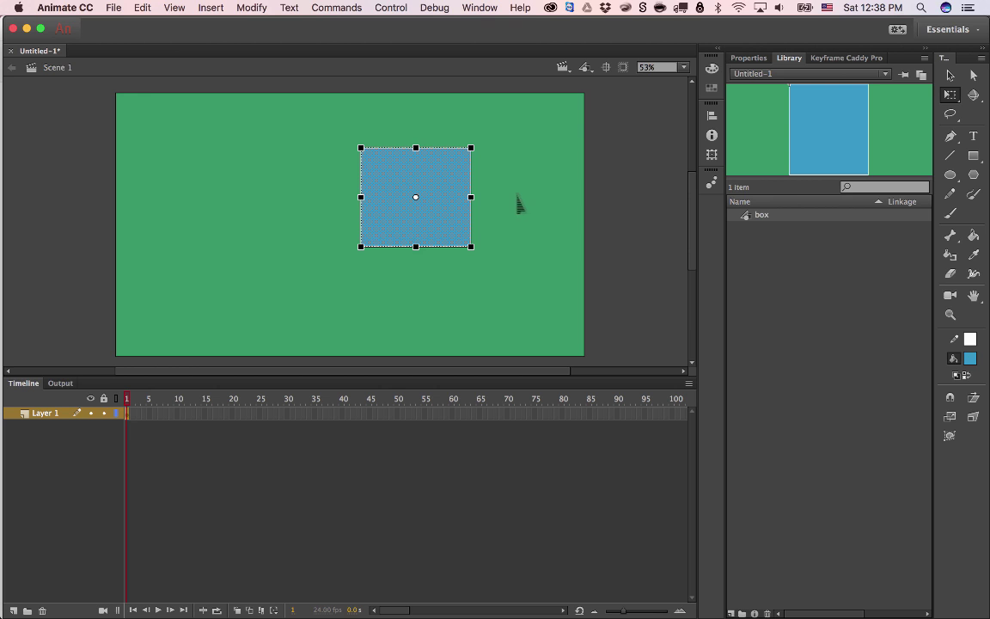
Rotate the nearly square shape with Free Transform, trying a different pivot point, and leave it tilted slightly clockwise
mouse_move(519, 204)
left_mouse_down()
mouse_move(477, 151)
mouse_move(502, 206)
left_mouse_up()
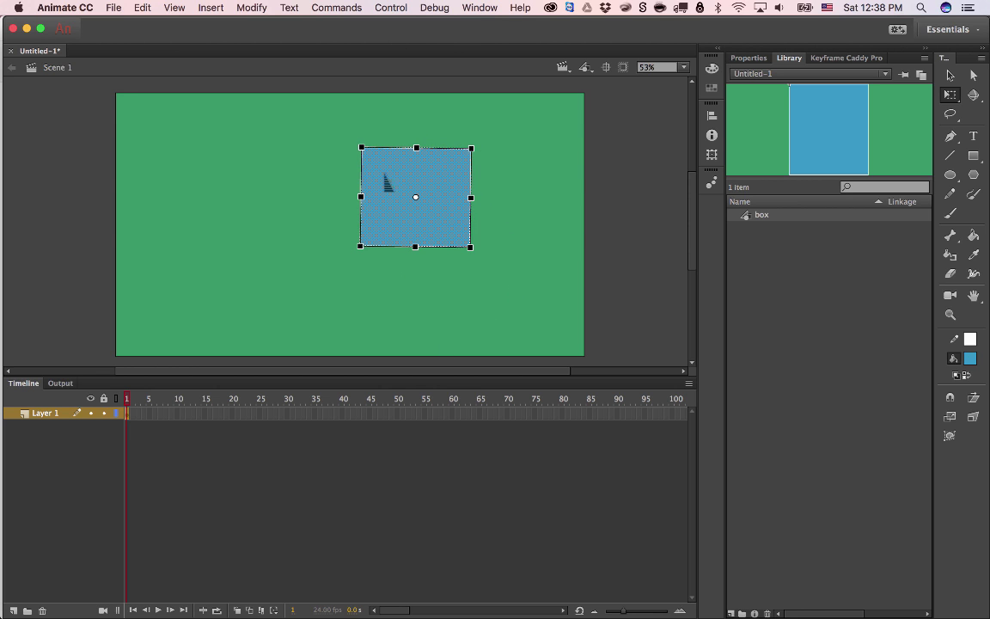
left_click_drag(479, 143, 371, 162)
key("super+z")
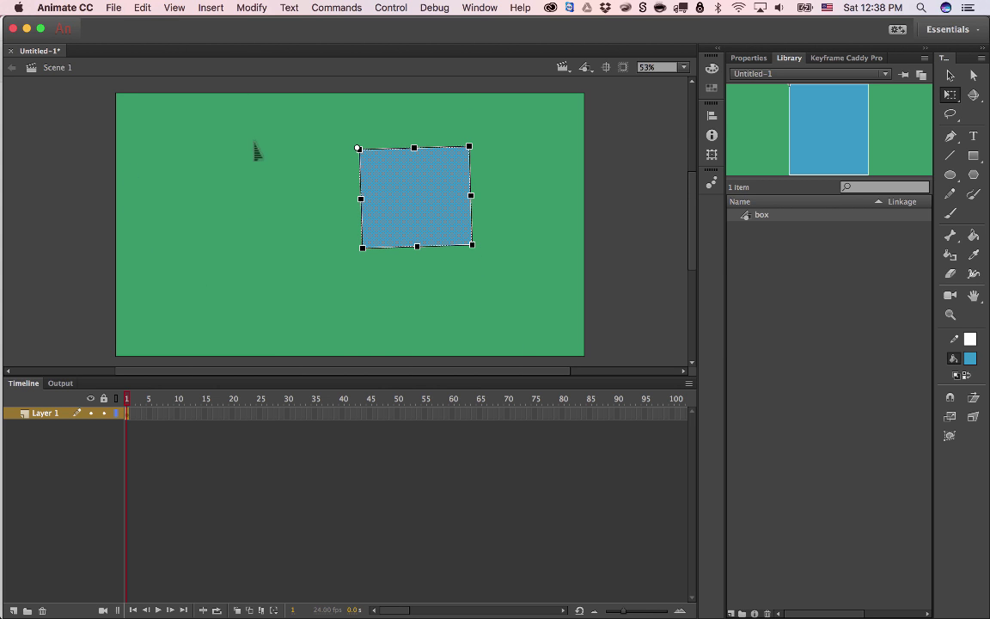
left_click_drag(427, 169, 411, 230)
key("q")
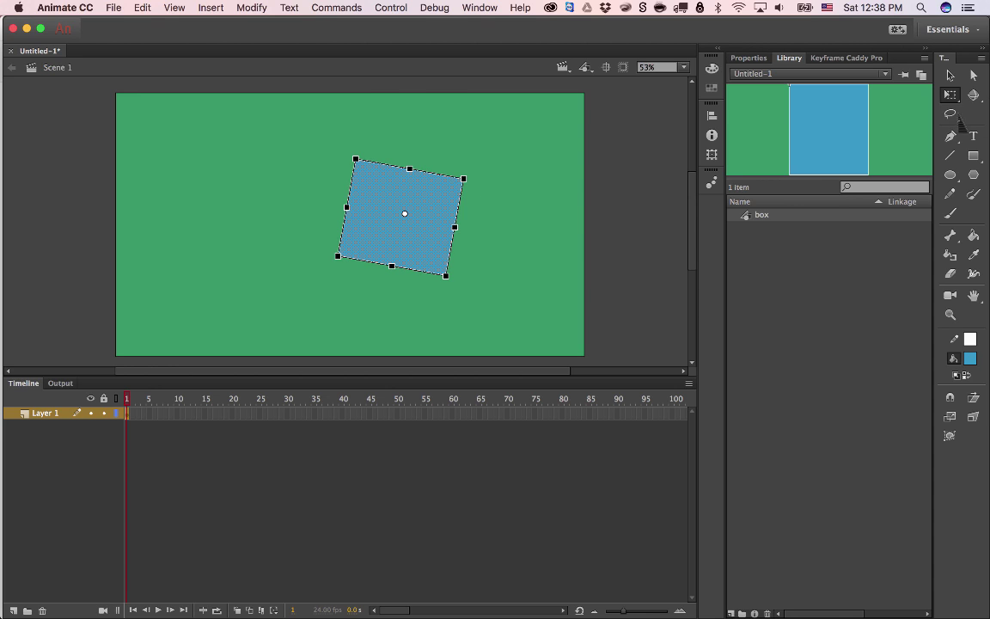
left_click_drag(474, 229, 487, 176)
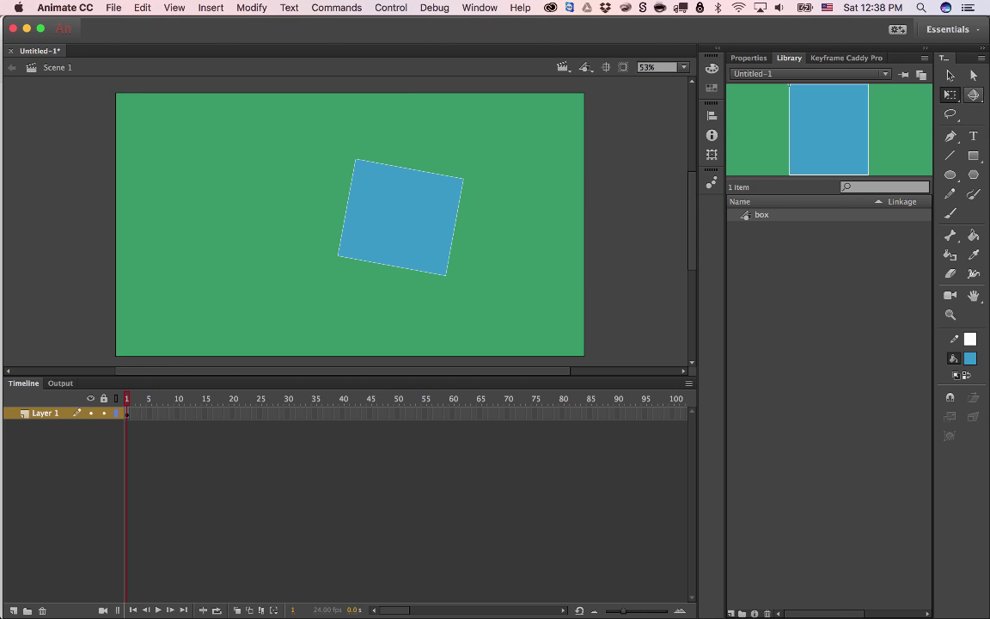
Convert the tilted blue shape, including its outline, to a Movie Clip symbol named Symbol 1
left_click(973, 96)
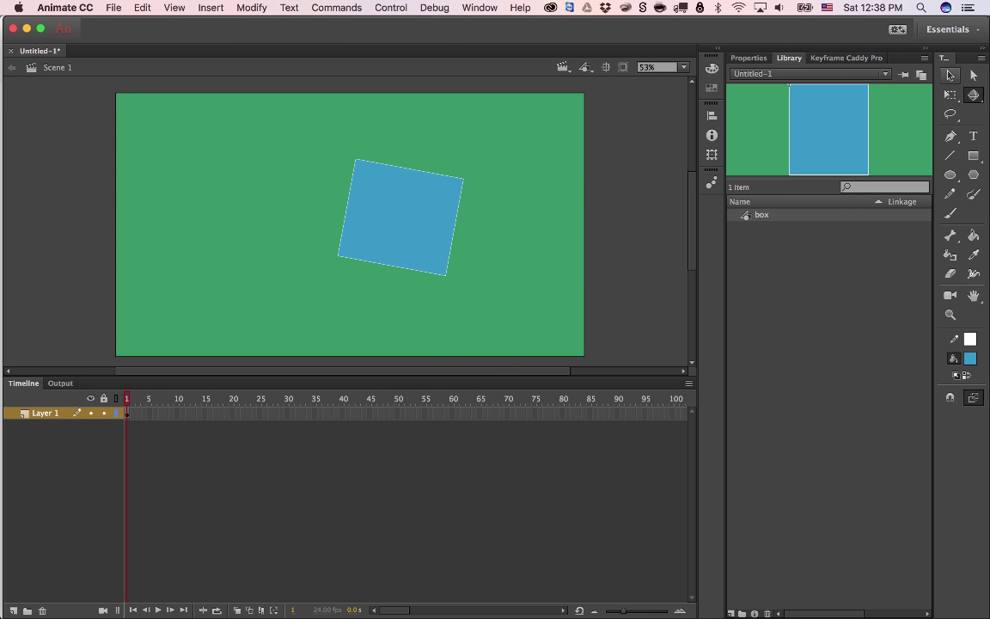
left_click(950, 76)
double_click(397, 196)
right_click(410, 217)
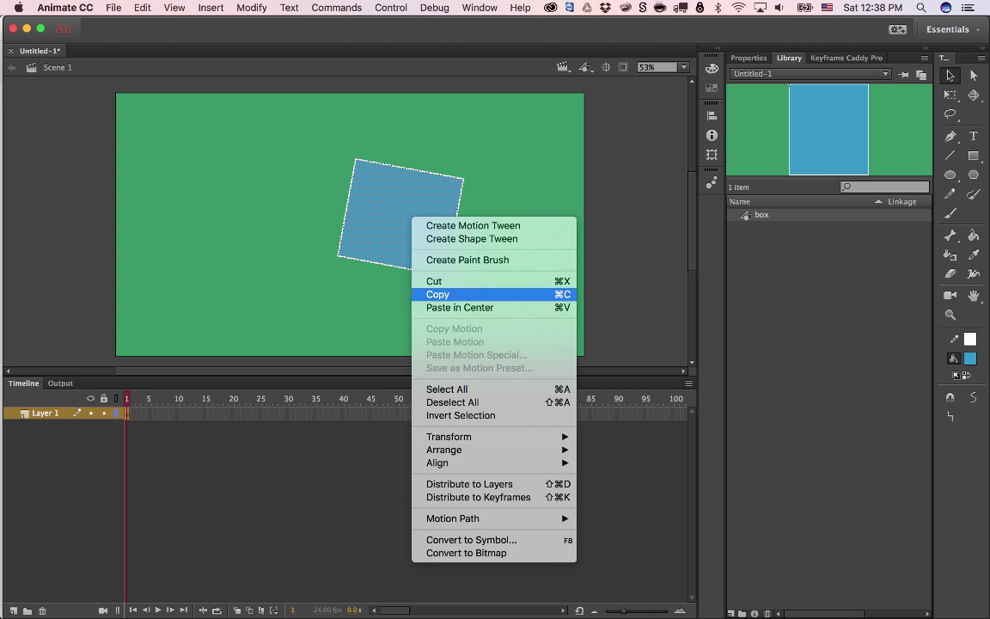
left_click(471, 540)
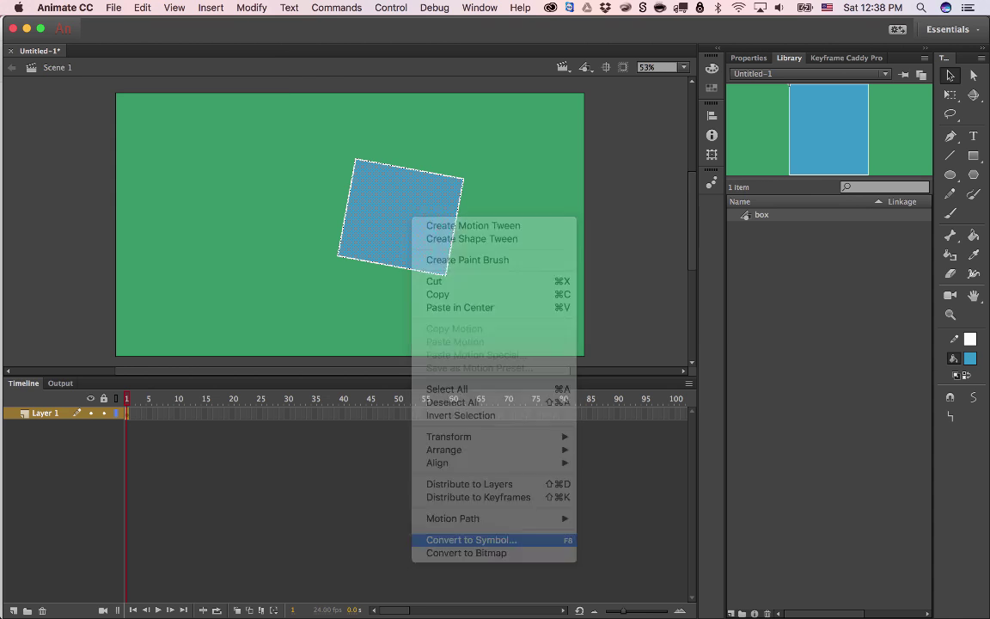
left_click_drag(103, 85, 245, 127)
left_click(220, 174)
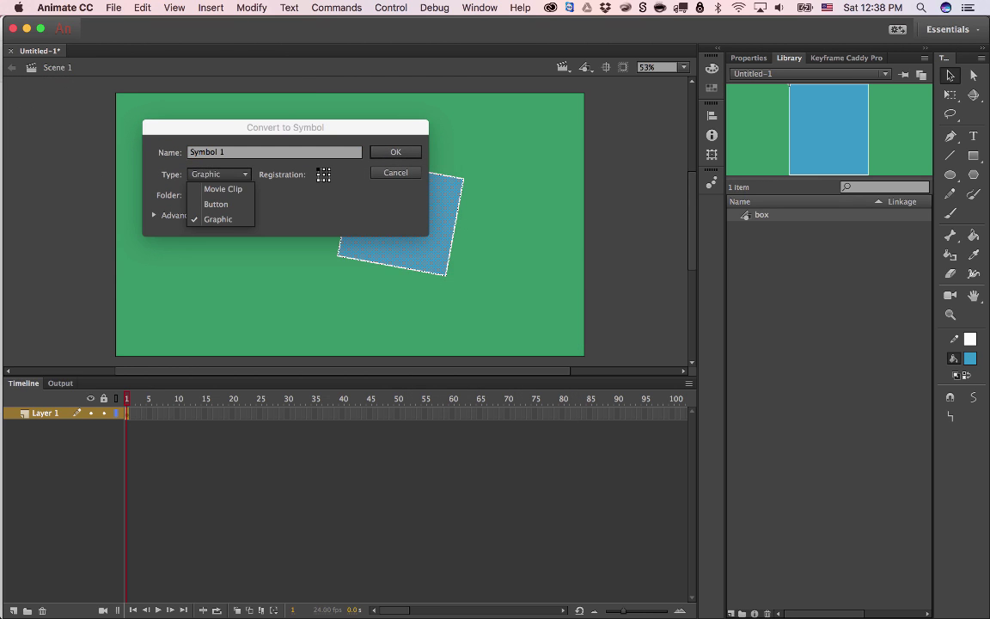
left_click(223, 190)
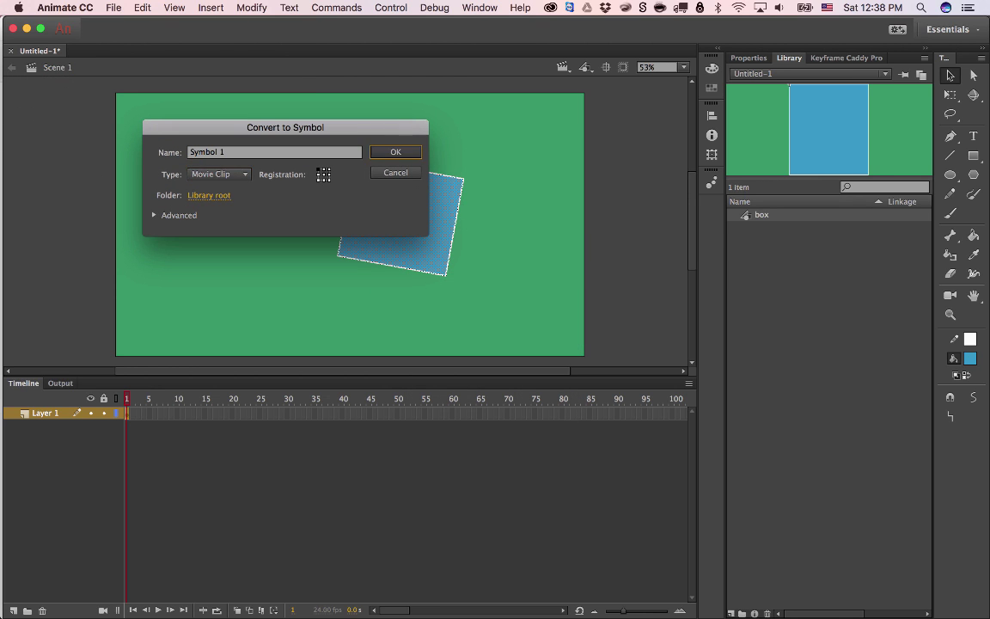
left_click(395, 152)
Rotate the Symbol 1 instance in perspective around its axes with the 3D Rotation tool
key("w")
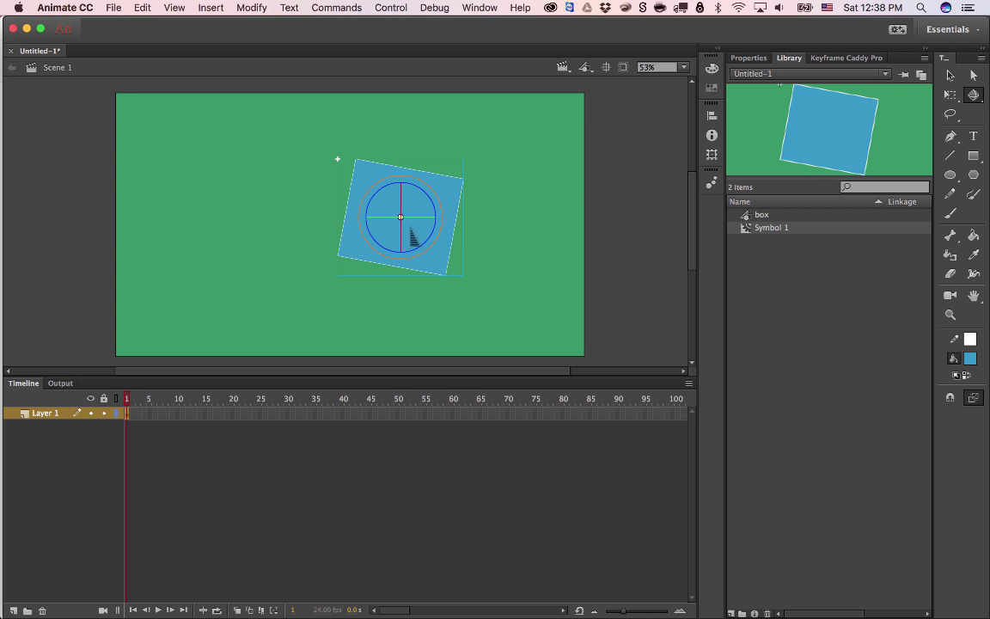
left_click_drag(404, 214, 410, 252)
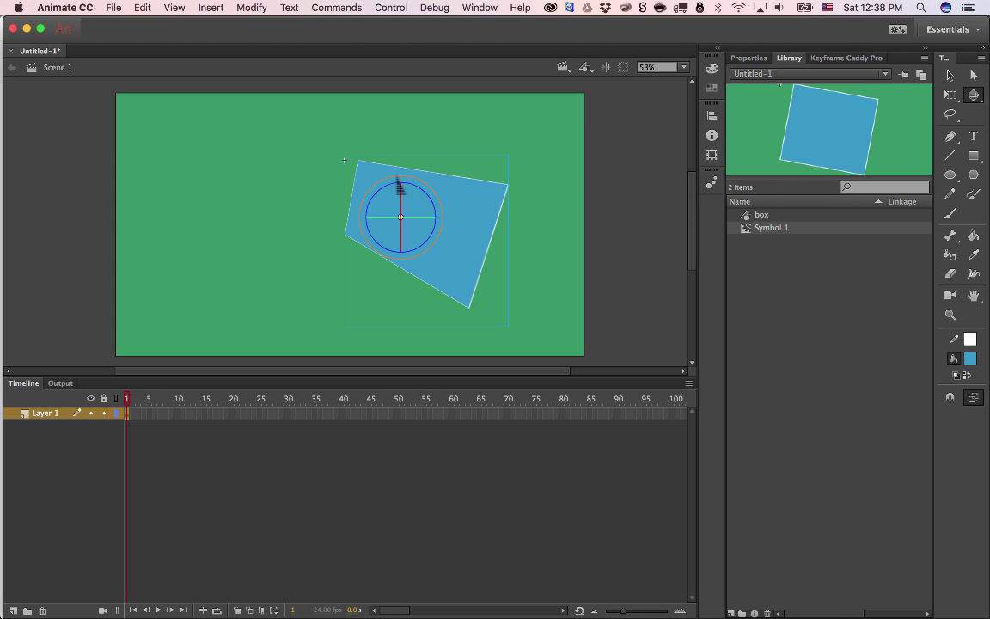
left_click_drag(398, 187, 463, 191)
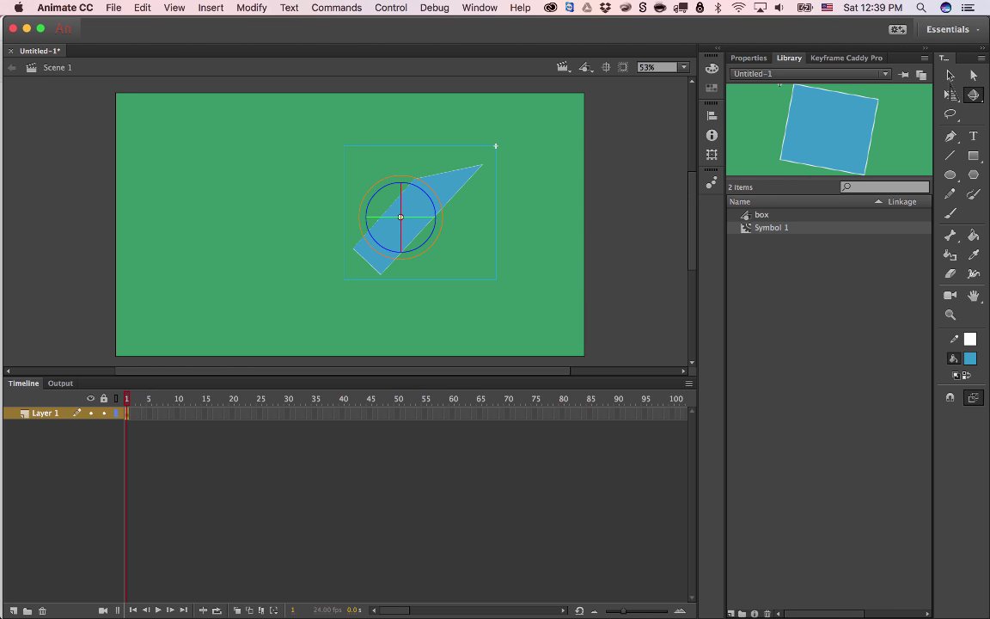
Delete the 3D-rotated Symbol 1 instance from the stage
left_click(949, 76)
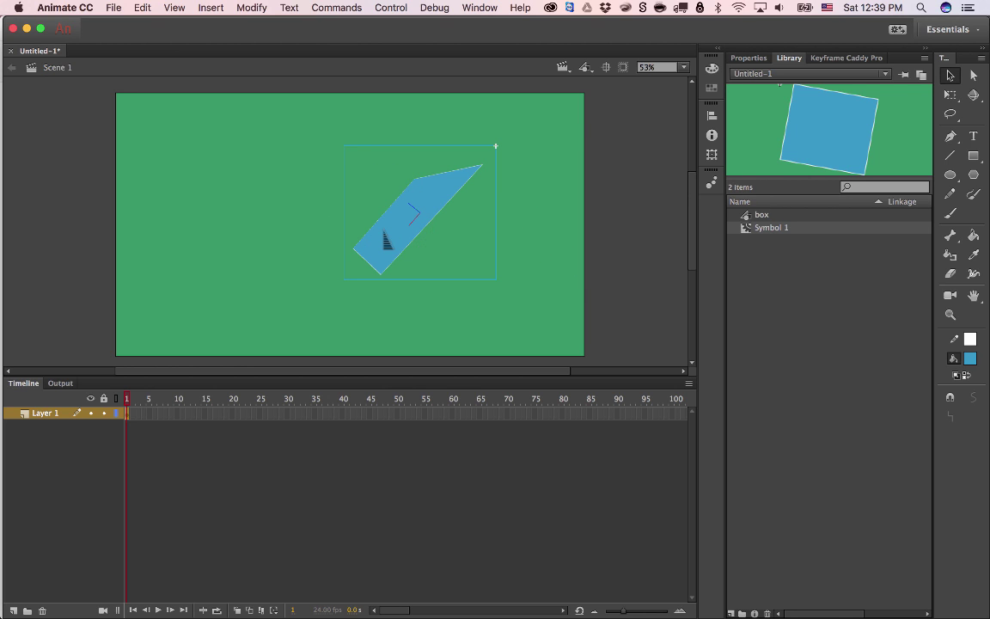
left_click_drag(383, 232, 672, 137)
key("Delete")
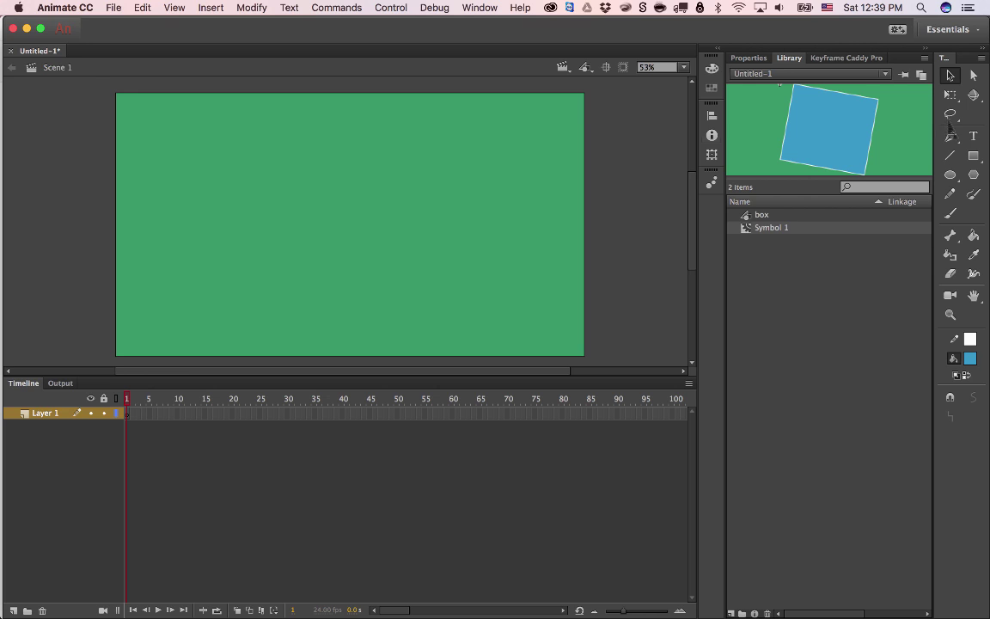
Draw a wide blue rectangle with a white outline around the middle of the stage
left_click(950, 113)
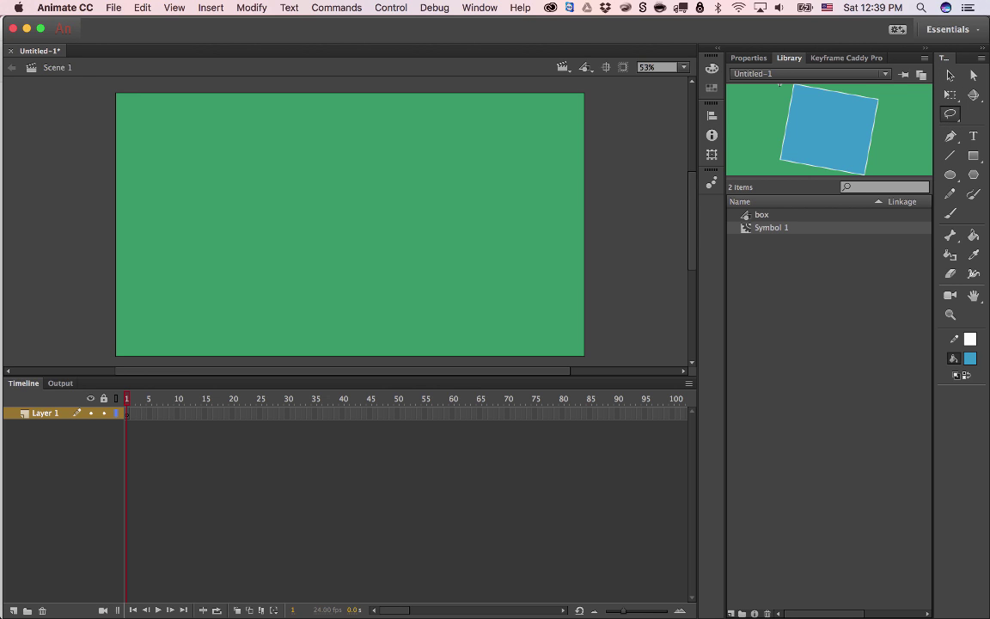
left_click(973, 155)
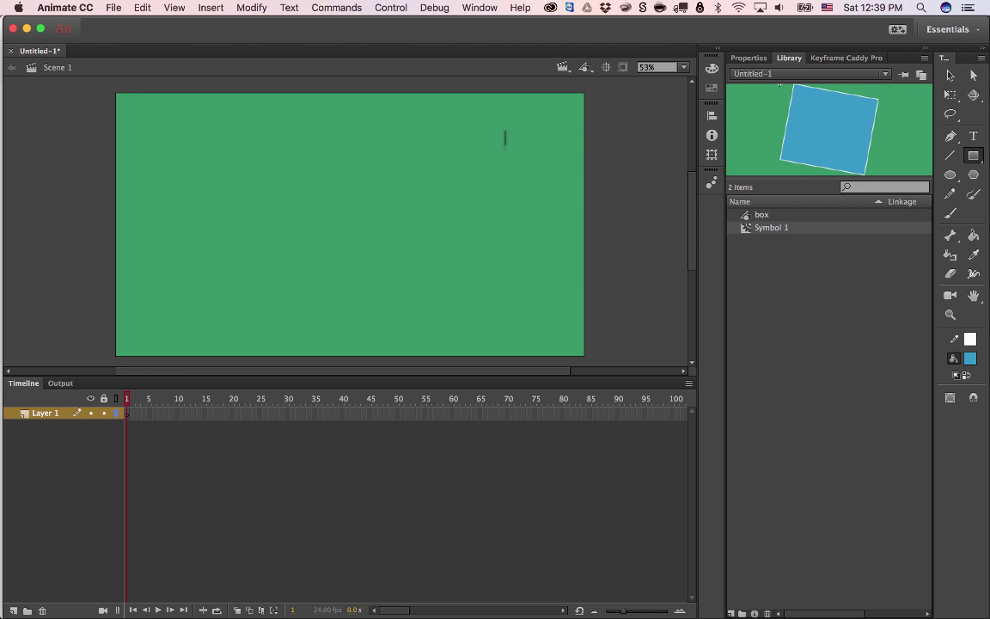
left_click_drag(499, 144, 291, 294)
Select the rectangle's right-hand part with a curved Lasso outline and delete it
left_click(949, 114)
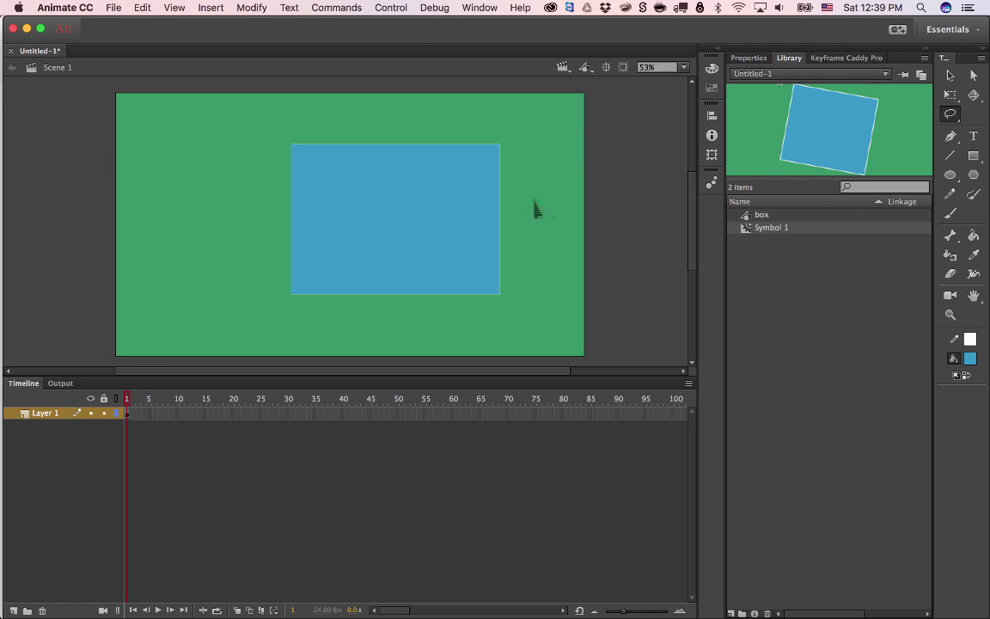
mouse_move(477, 118)
left_mouse_down()
mouse_move(600, 154)
mouse_move(452, 108)
mouse_move(488, 112)
left_mouse_up()
left_click(447, 100)
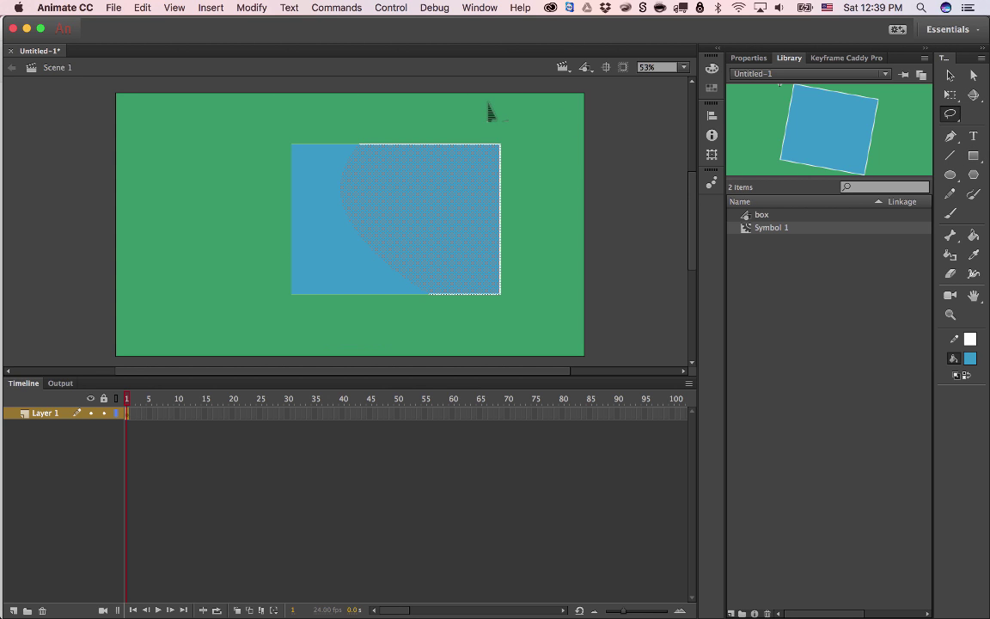
key("Delete")
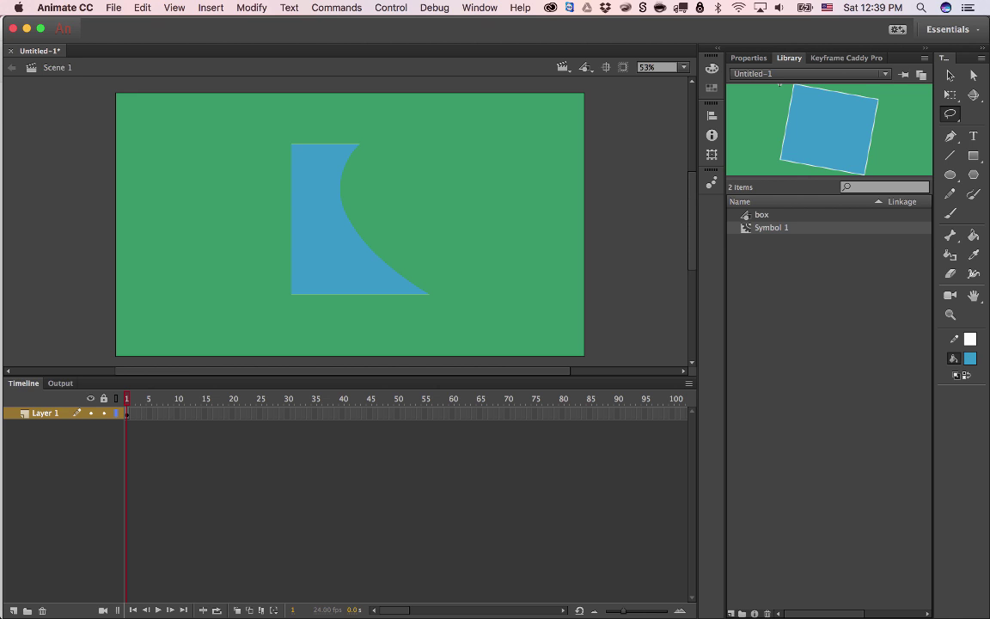
Scribble over the remaining shape's lower-right corner with the Eraser, and undo both the erasing and the deletion of the lassoed part
left_click(949, 273)
mouse_move(447, 285)
left_mouse_down()
mouse_move(371, 278)
mouse_move(309, 241)
mouse_move(301, 258)
mouse_move(331, 258)
left_mouse_up()
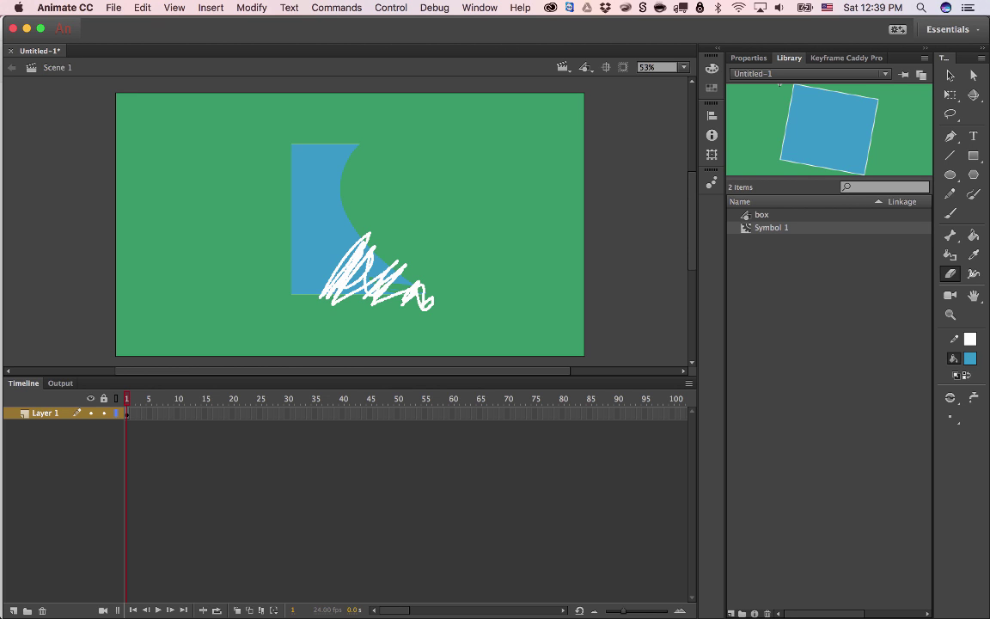
left_click_drag(427, 299, 428, 299)
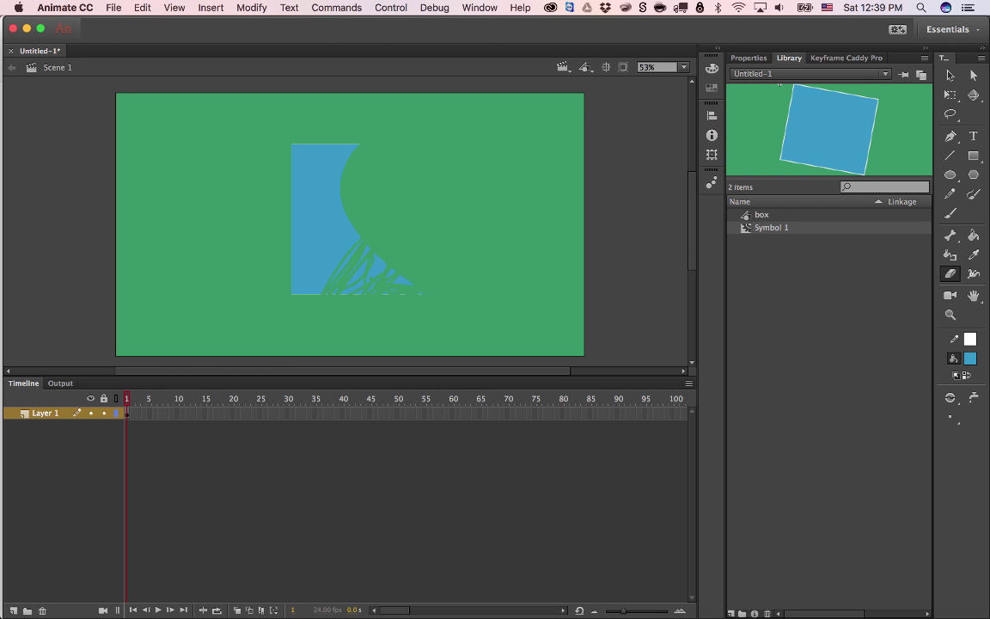
key("super+z")
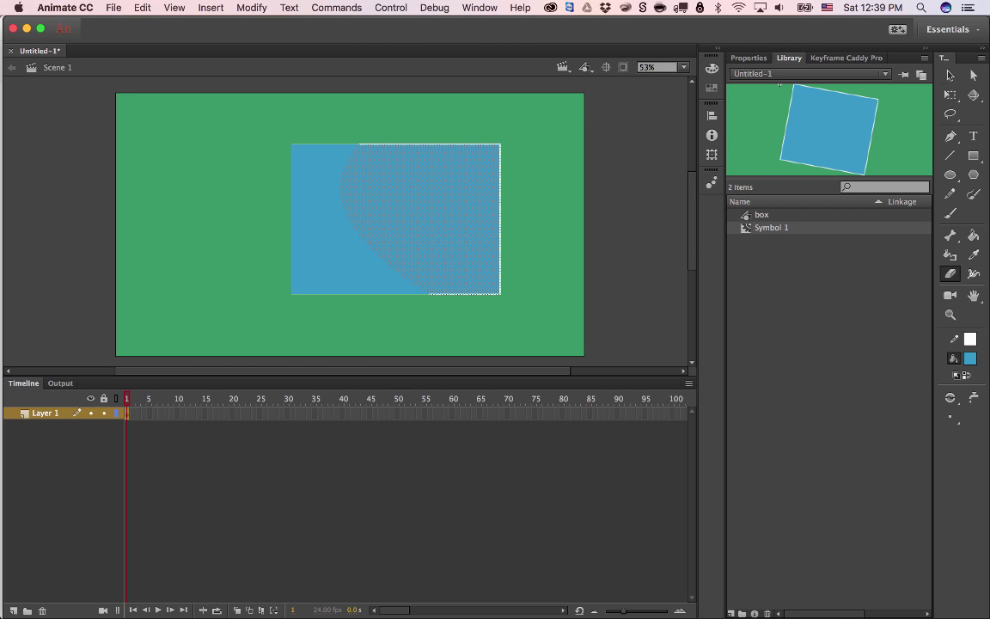
Clear the lasso selection and delete the whole blue rectangle from the stage
left_click(949, 114)
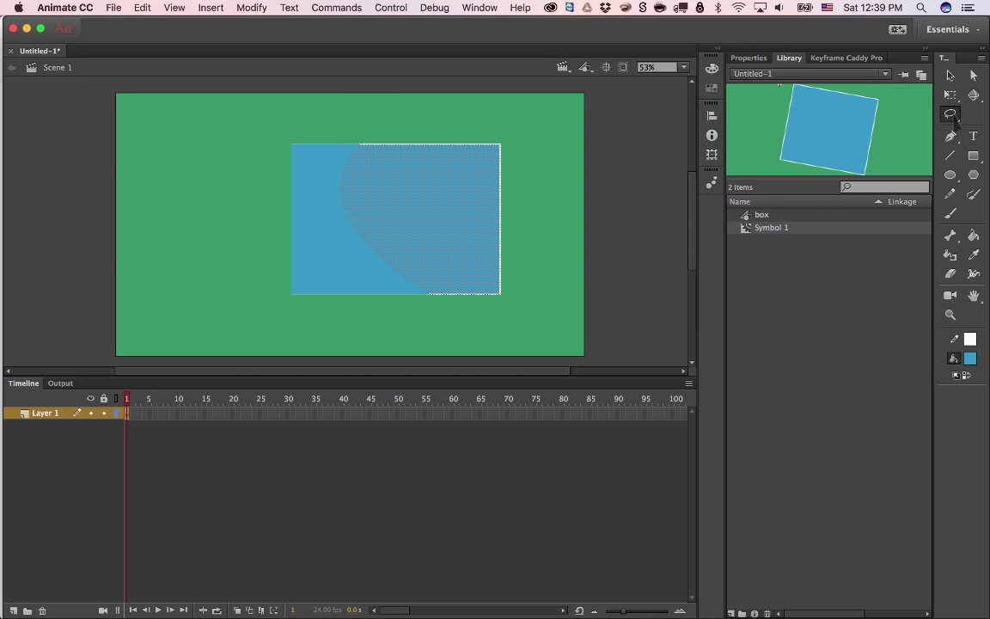
left_click(391, 92)
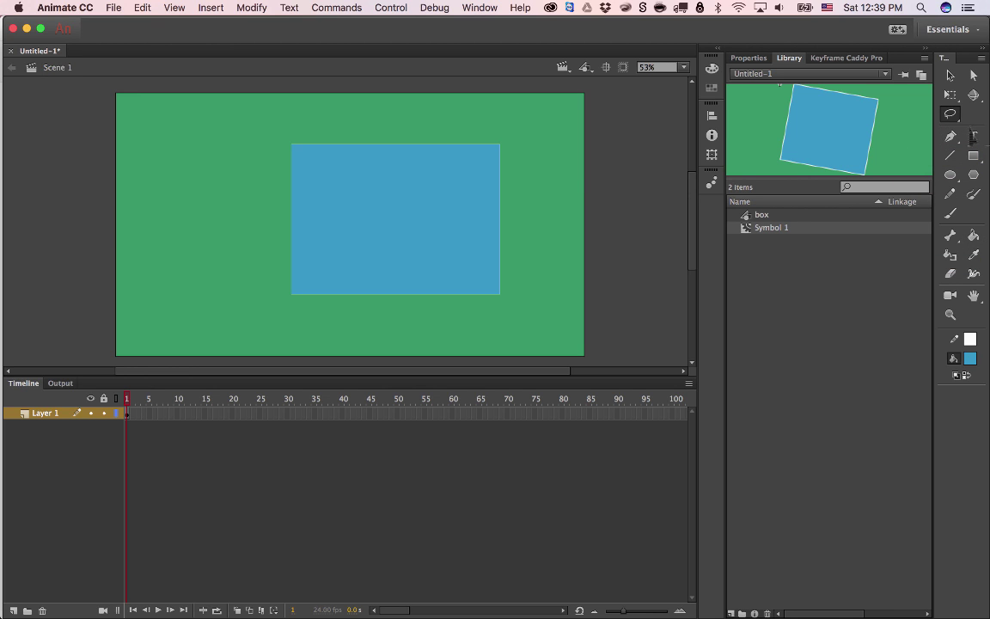
key("super+a")
key("BackSpace")
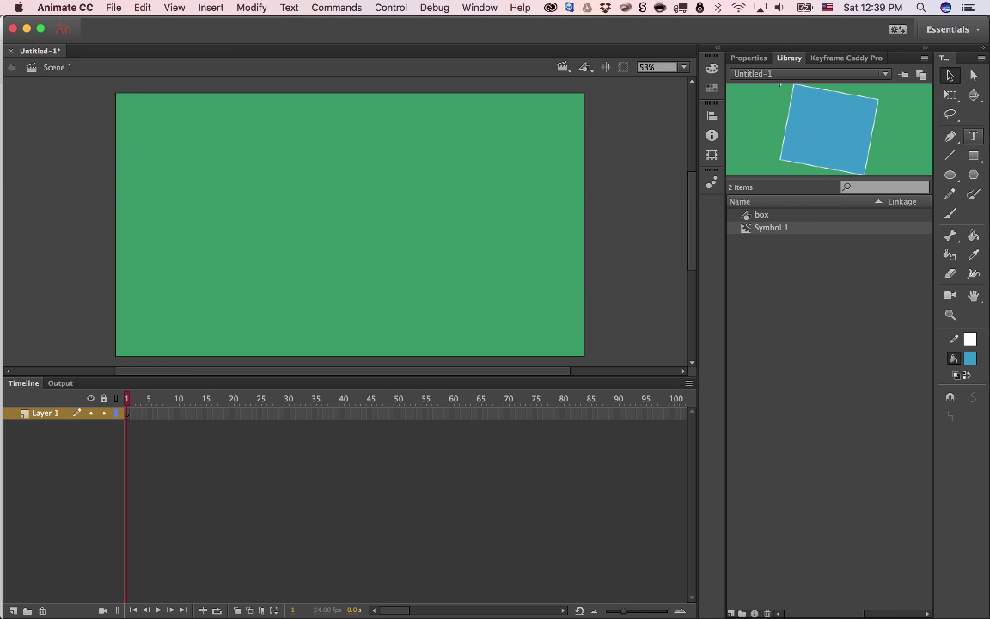
left_click(949, 114)
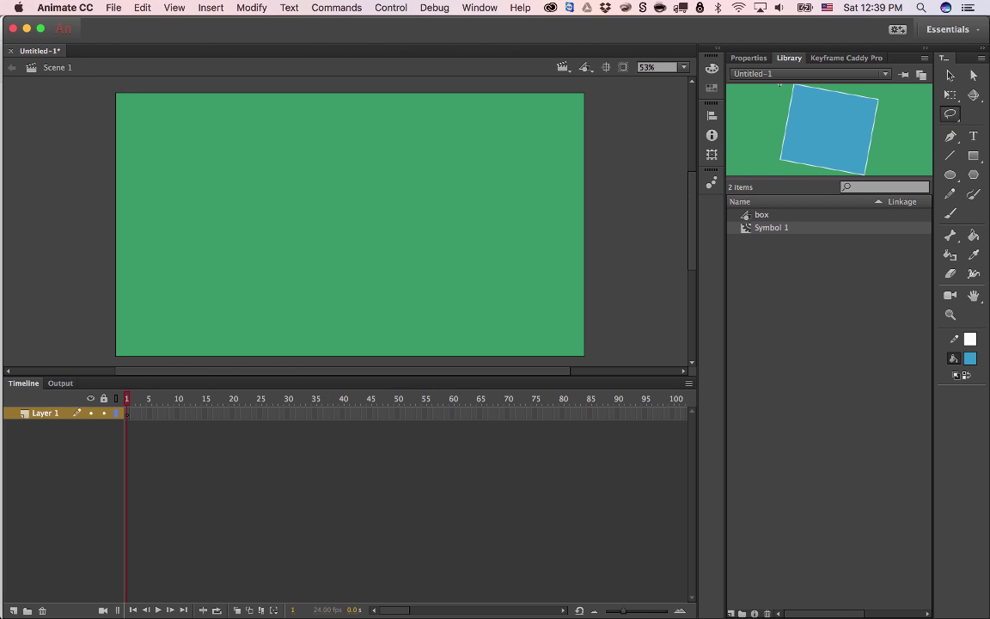
left_click(949, 113)
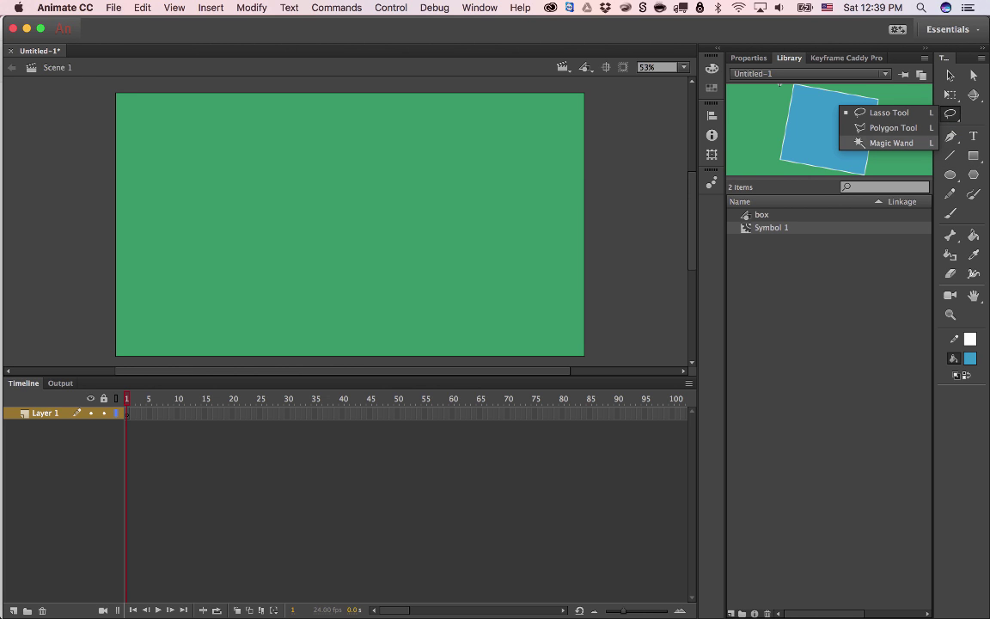
left_click(888, 113)
left_click(949, 94)
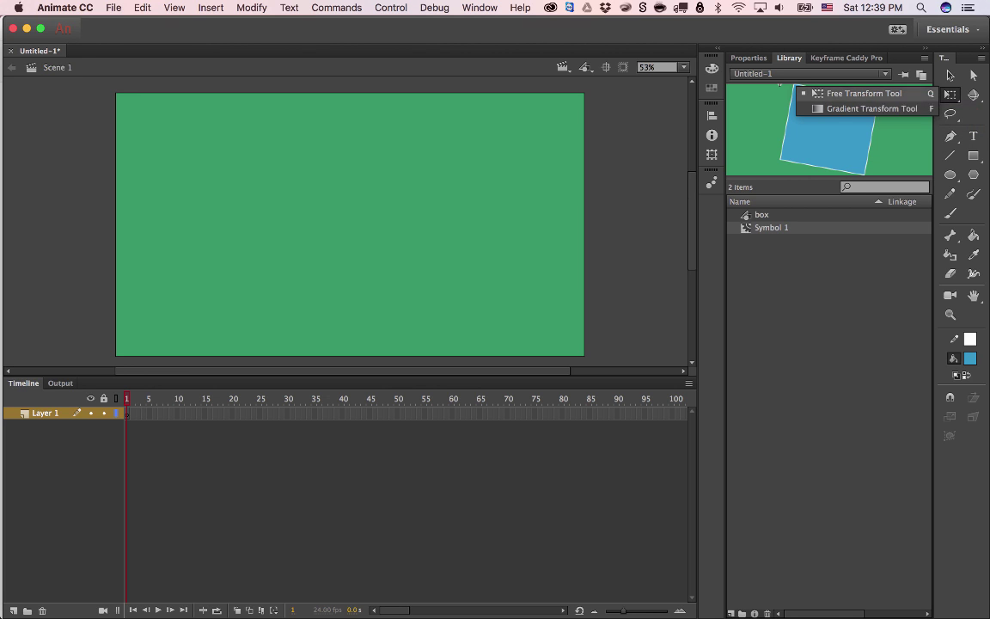
left_click(864, 94)
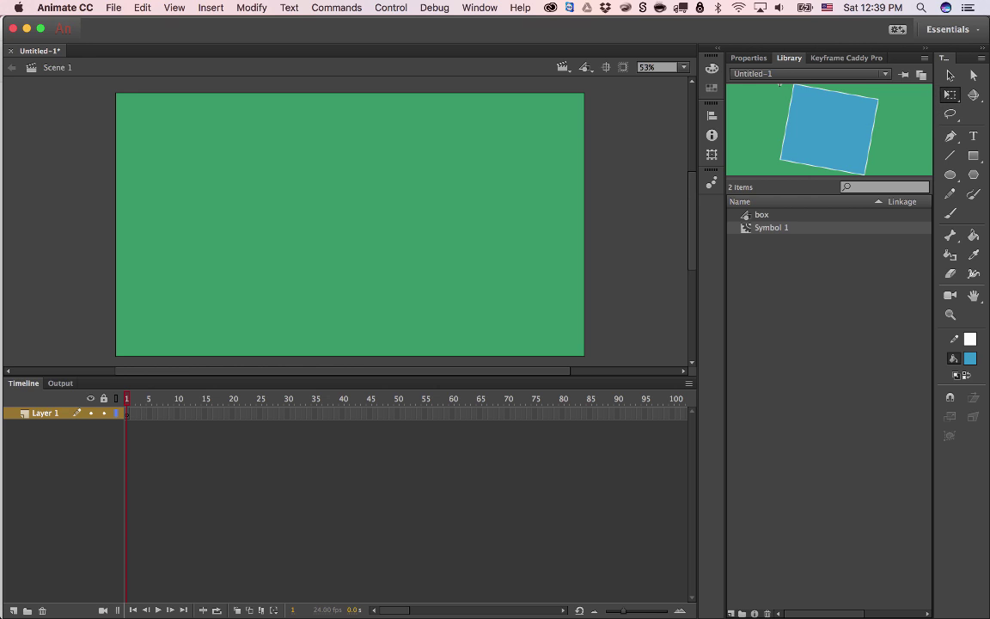
left_click(973, 95)
left_click(973, 94)
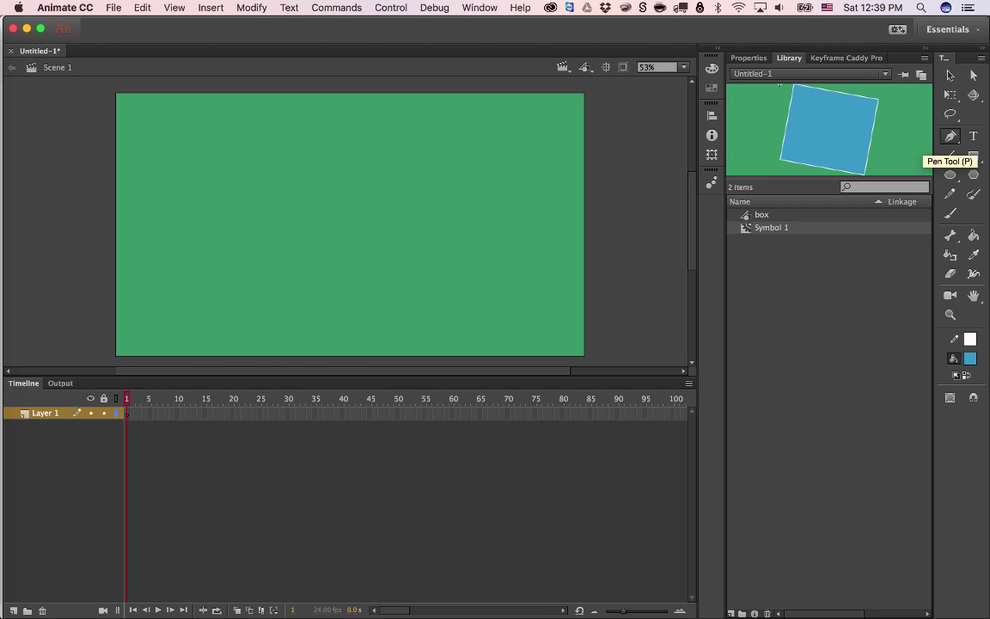
Draw a closed, straight-sided outline with seven anchor points in the middle of the stage using the Pen tool
left_click(950, 136)
left_click(267, 263)
left_click(254, 232)
left_click(323, 130)
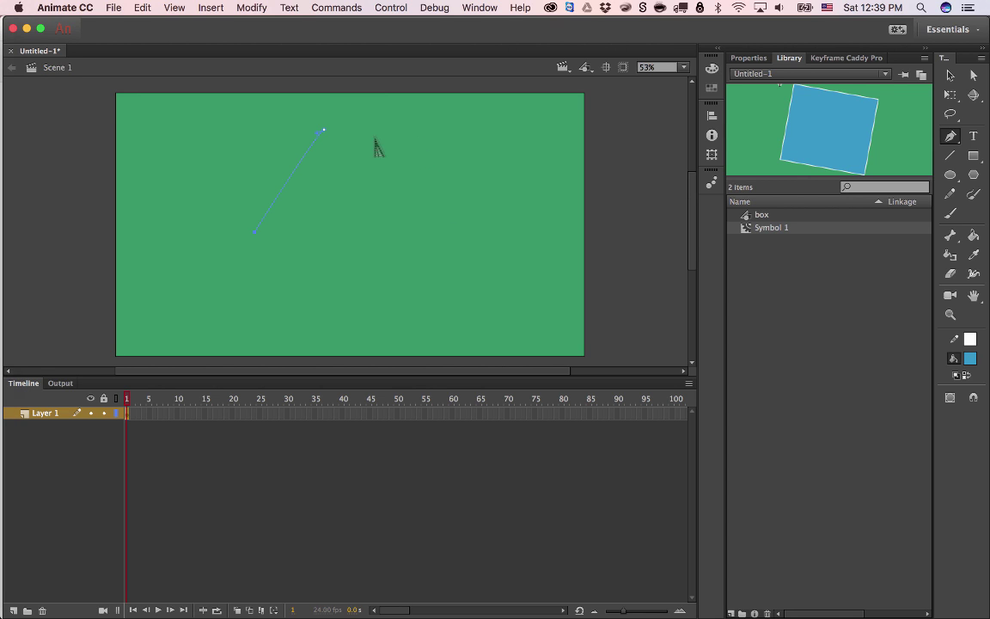
left_click(440, 257)
left_click(452, 206)
left_click(324, 129)
Move the outline up and to the right with the Subselection tool, and pull three of its right-side anchor points outward
key("a")
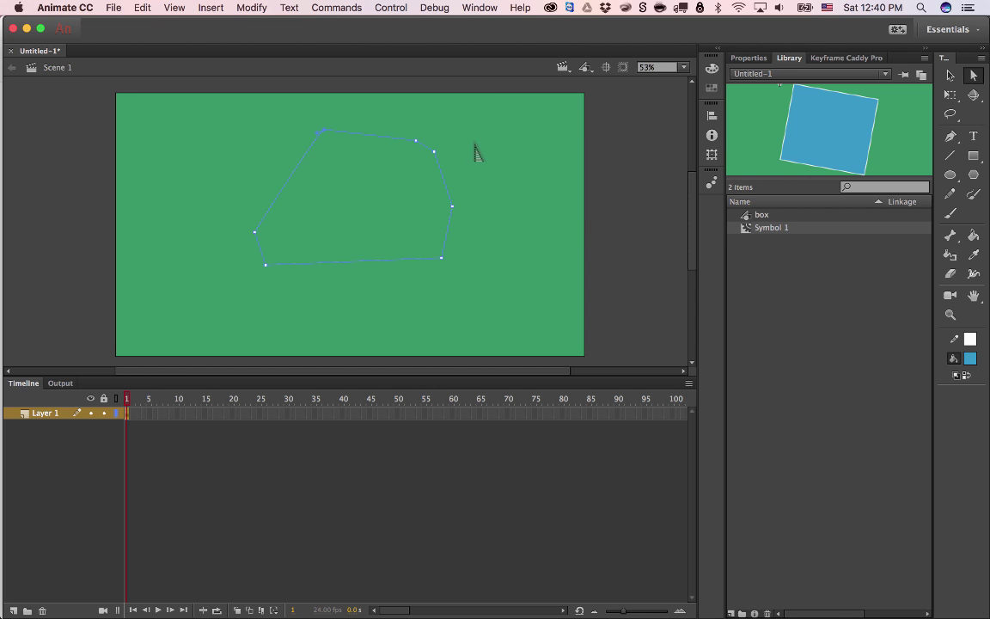
left_click_drag(436, 159, 475, 149)
left_click_drag(493, 206, 530, 210)
left_click_drag(480, 247, 474, 268)
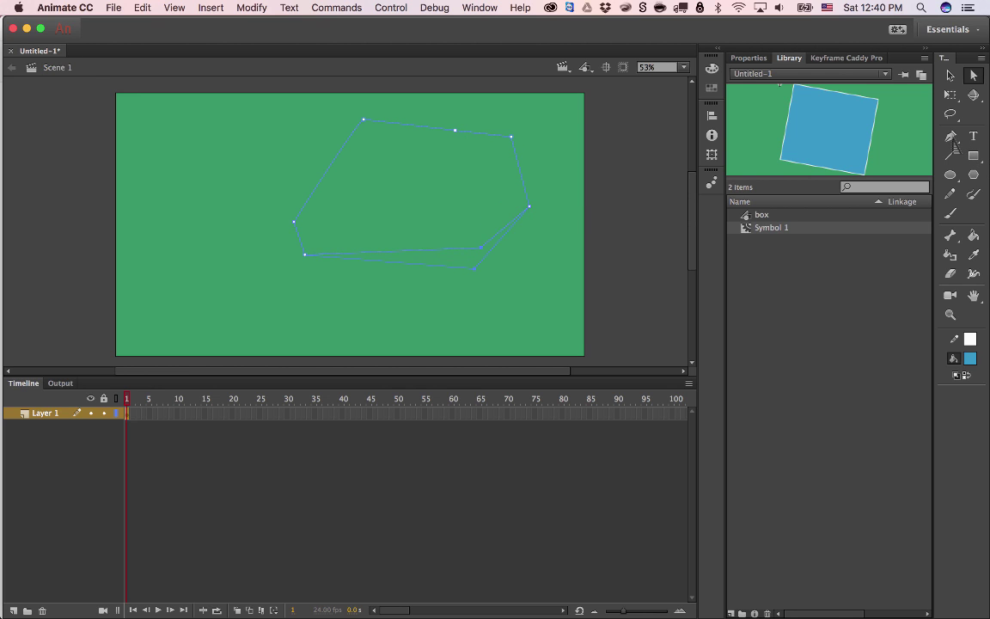
Draw a second Pen path with a long straight segment across the outline and a curved segment, undoing a first curve and removing the last point's outgoing handle
key("p")
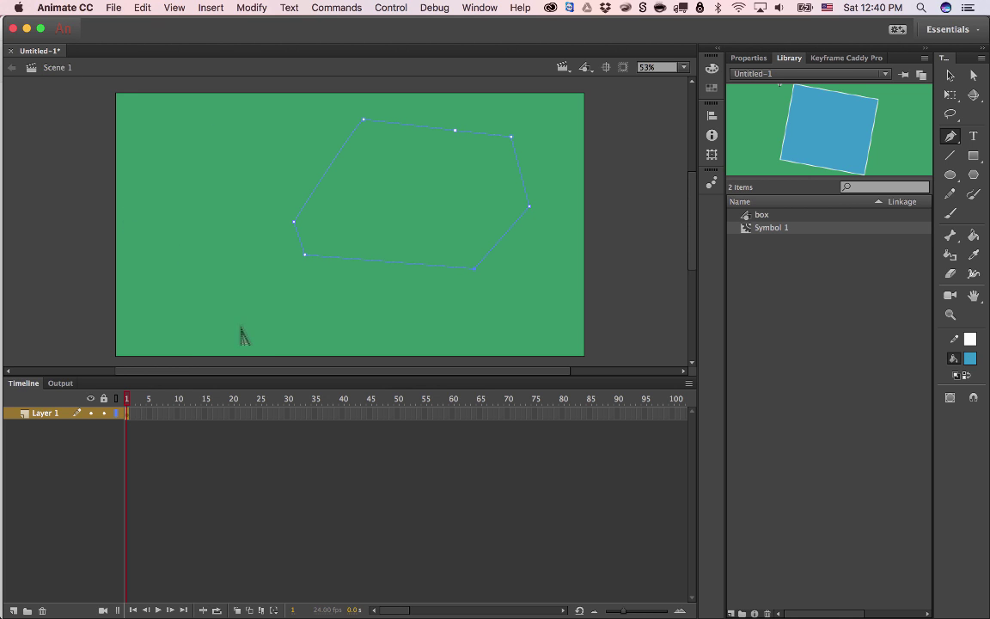
left_click_drag(175, 243, 237, 333)
left_click_drag(331, 256, 583, 153)
key("ctrl+z")
left_click(175, 245)
left_click(571, 110)
left_click_drag(60, 159, 61, 162)
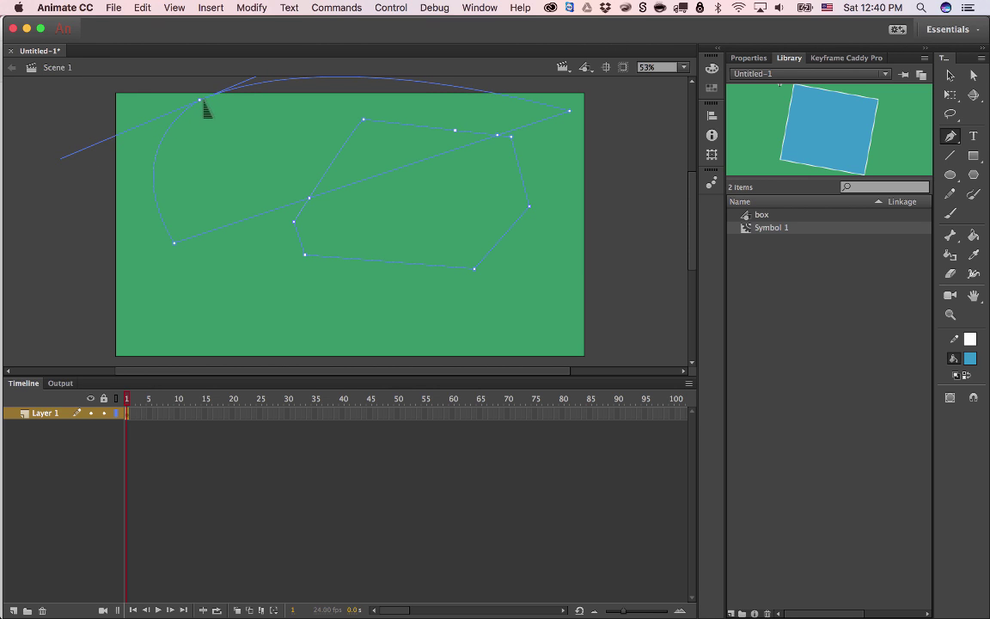
left_click(201, 100)
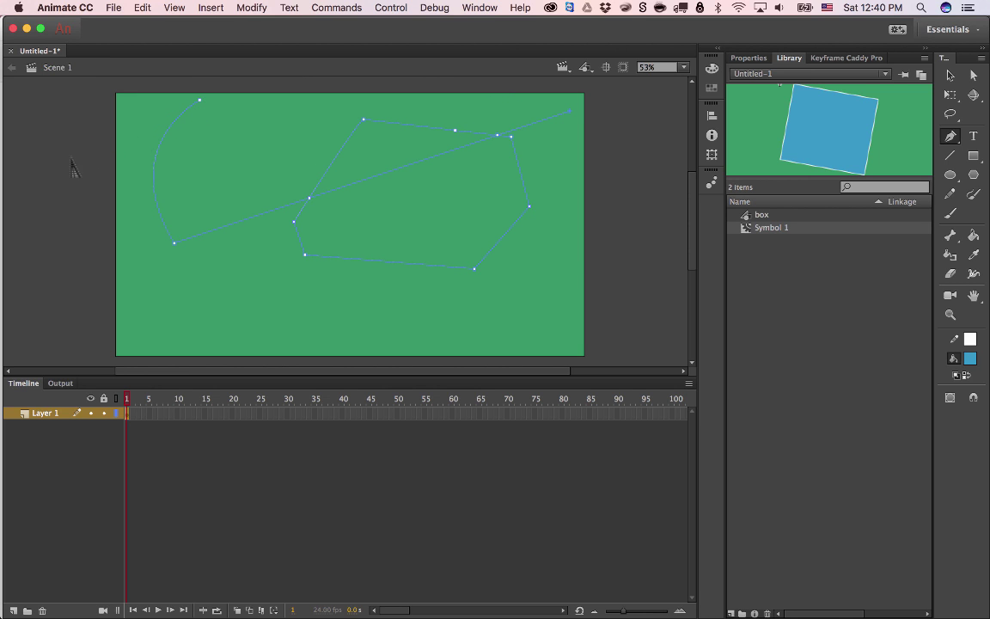
Try editing the anchor points of the large curved path, and undo the last path edits
left_click(199, 99)
left_click(571, 112)
left_click(156, 114)
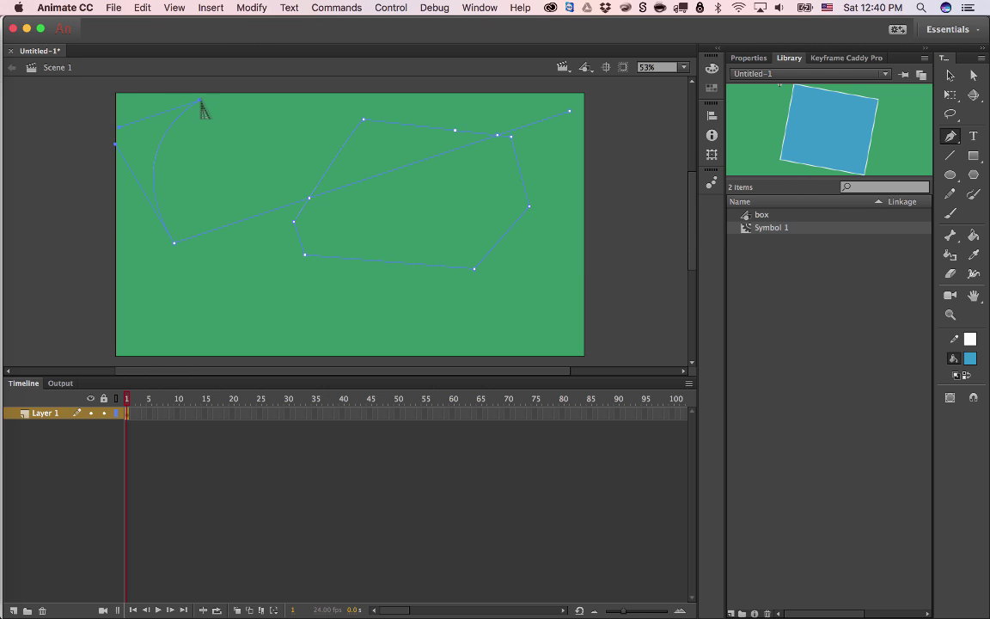
key("ctrl+z")
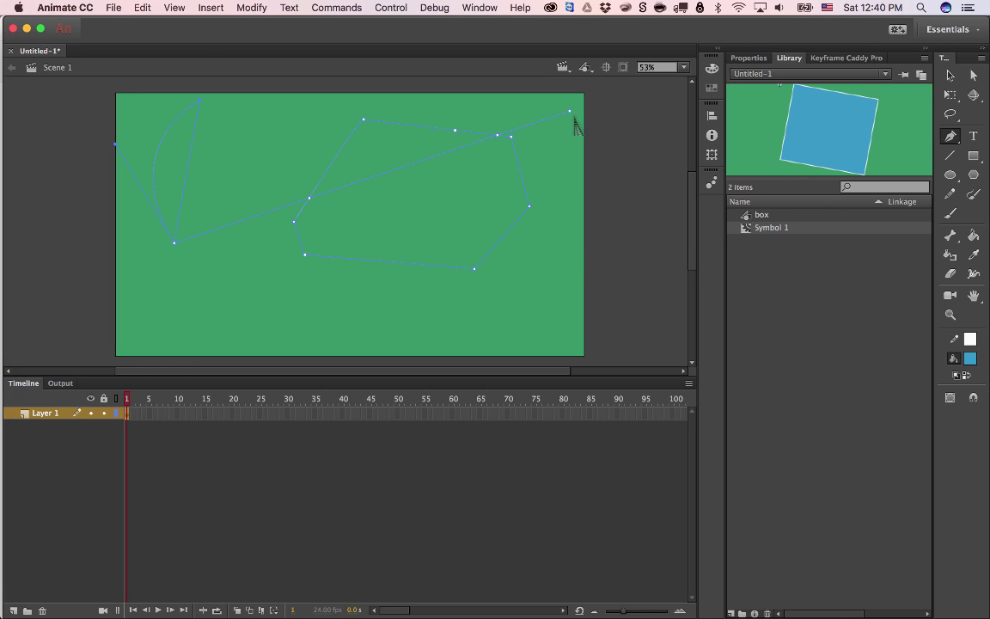
key("ctrl+z")
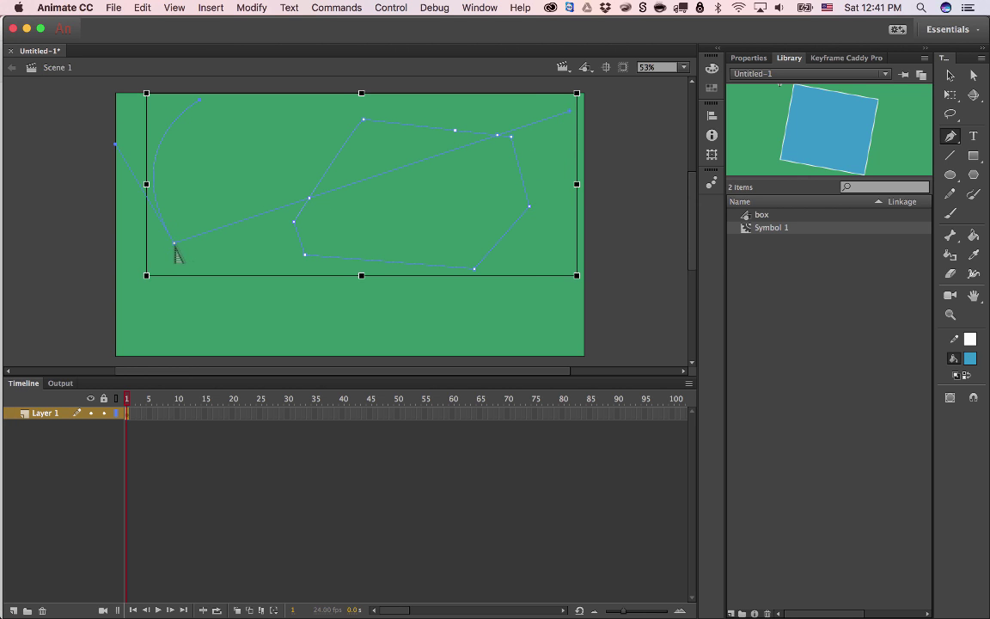
key("ctrl+z")
key("ctrl+z")
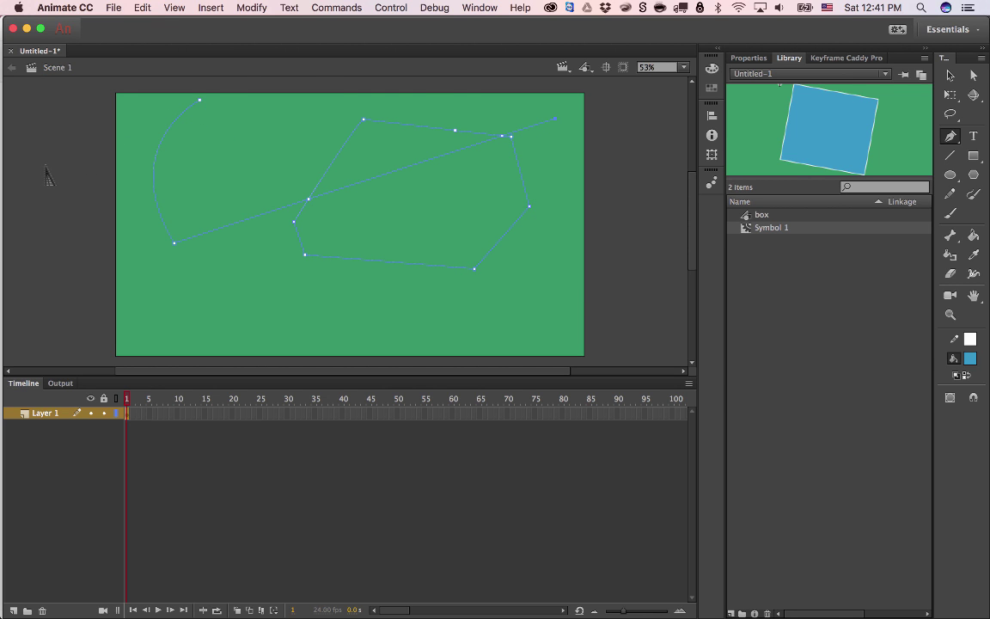
Select all the overlapping outline paths on the stage and delete them
left_click_drag(45, 167, 41, 152)
left_click(949, 75)
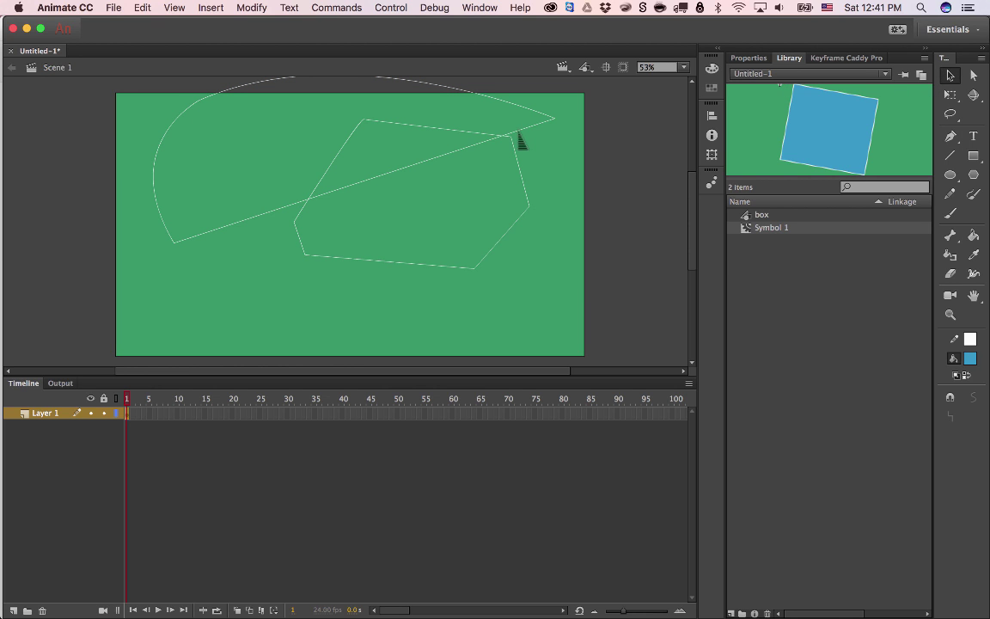
double_click(329, 186)
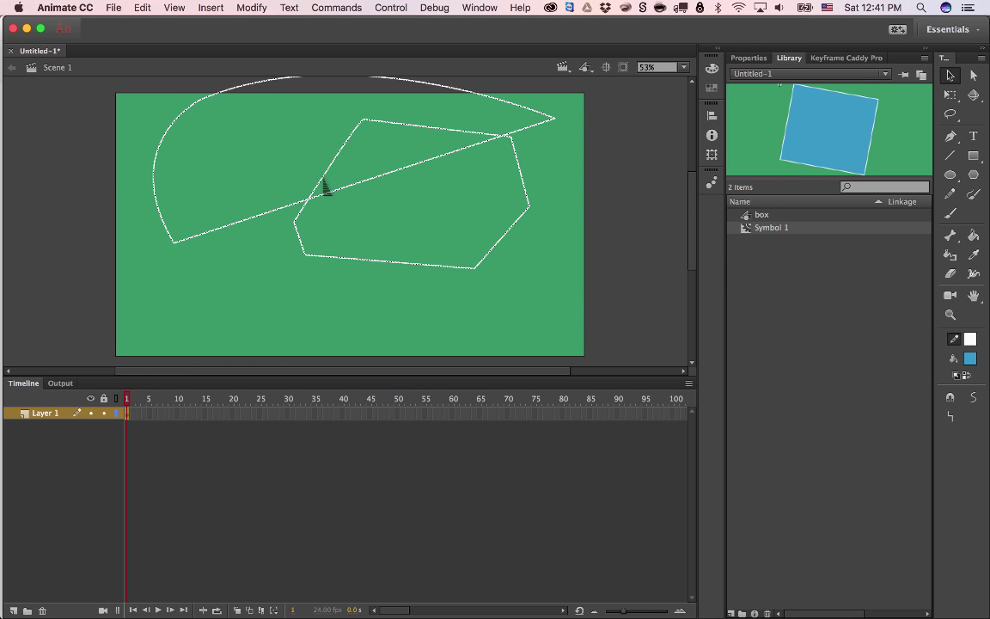
left_click_drag(311, 200, 312, 266)
left_click(155, 124)
mouse_move(99, 89)
left_mouse_down()
mouse_move(287, 270)
mouse_move(589, 339)
left_mouse_up()
key("Delete")
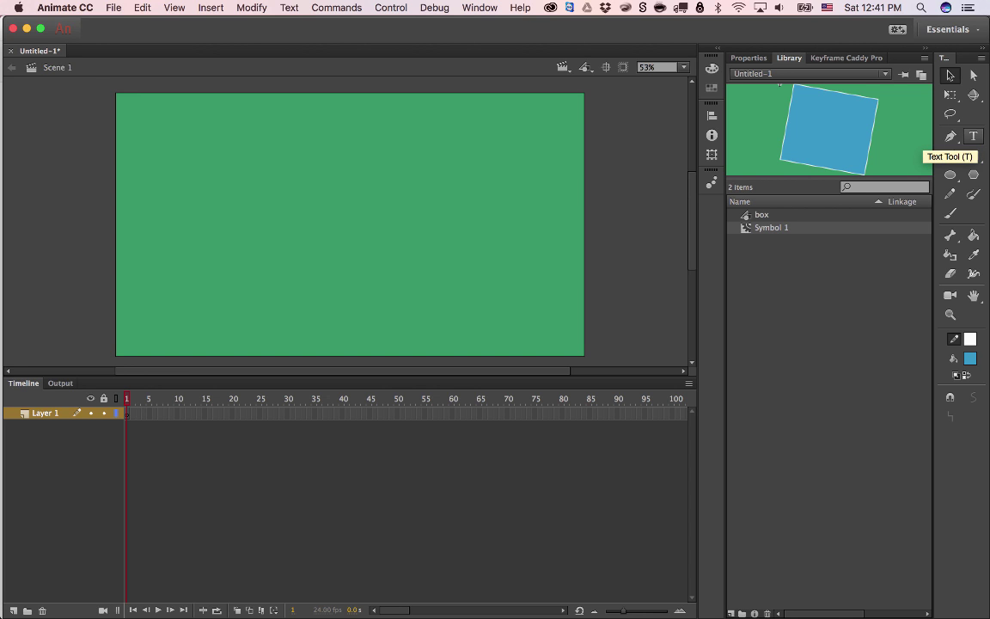
Add a short text block to the right of the stage centre, move it slightly down and right, and reopen it for editing
left_click(973, 136)
left_click(457, 214)
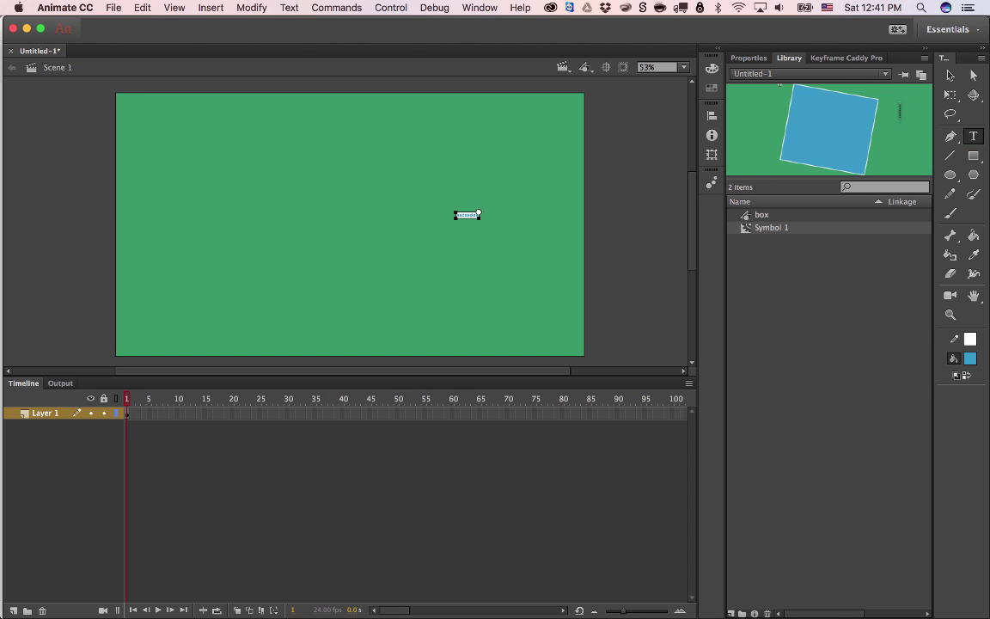
key("Escape")
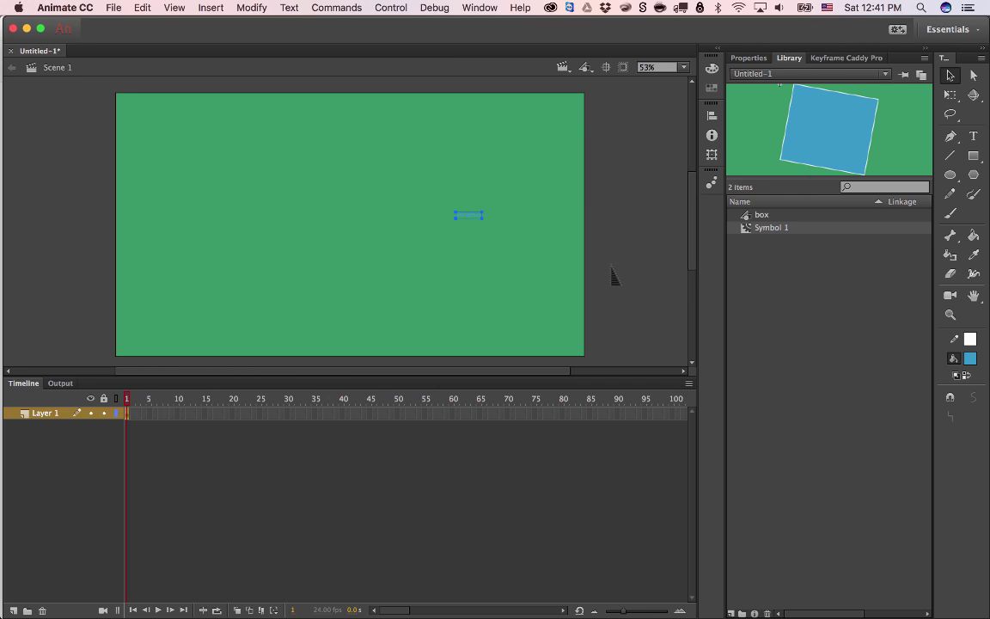
left_click_drag(466, 223, 483, 250)
double_click(491, 251)
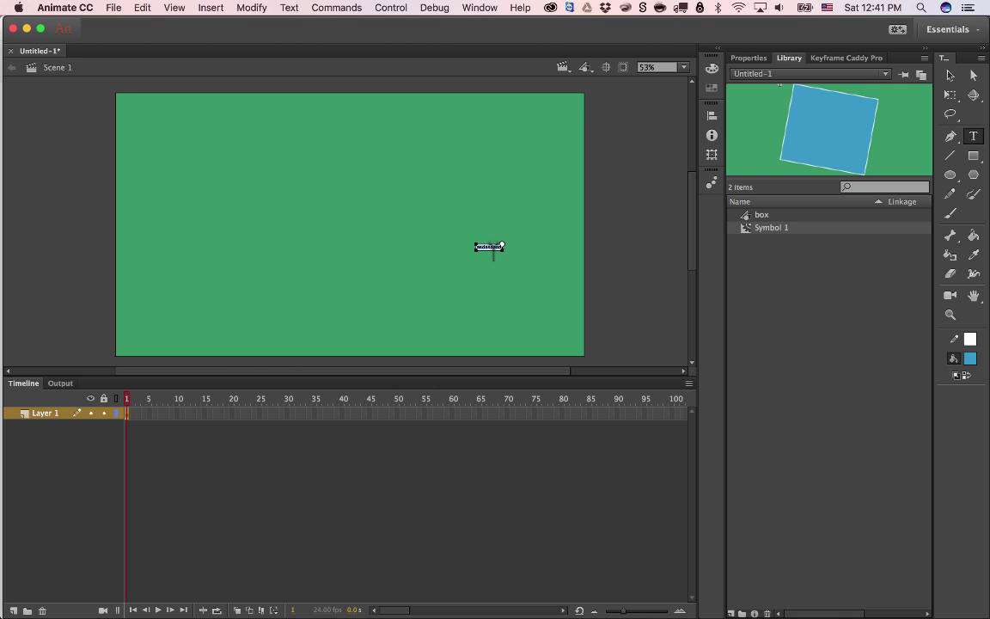
key("super+t")
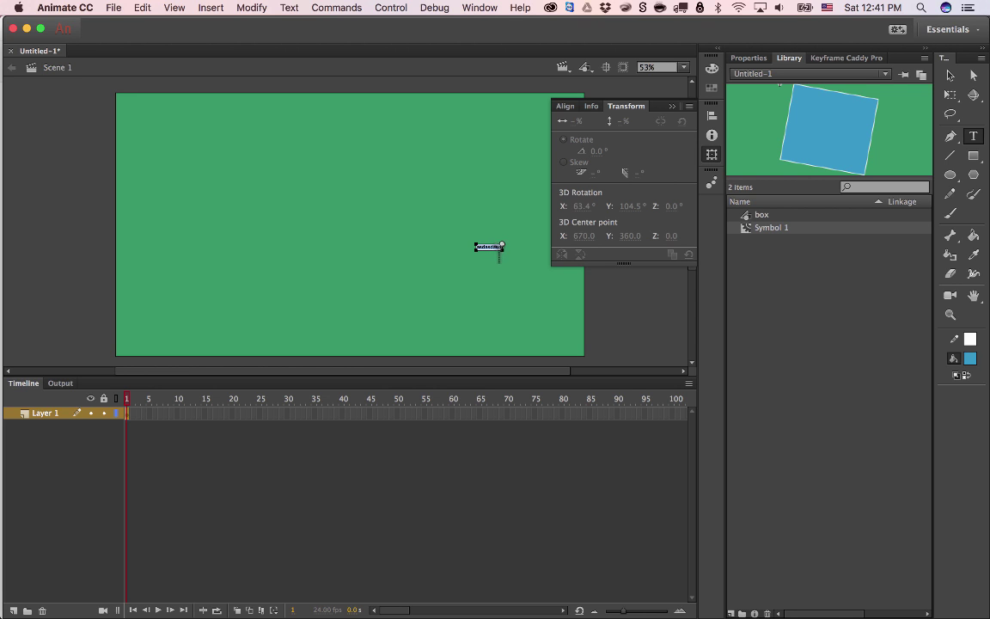
key("super+t")
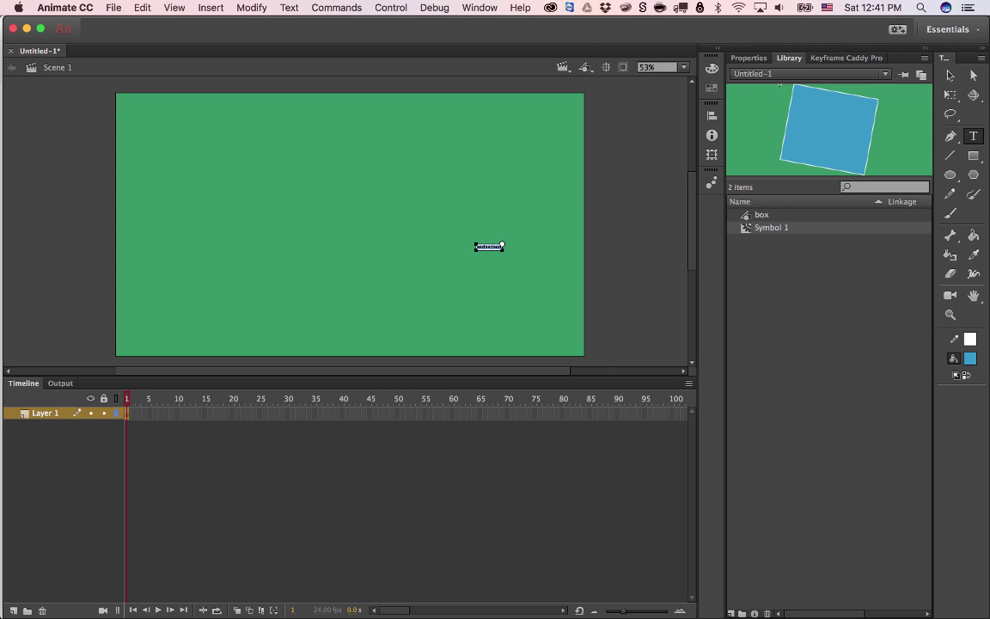
left_click(391, 8)
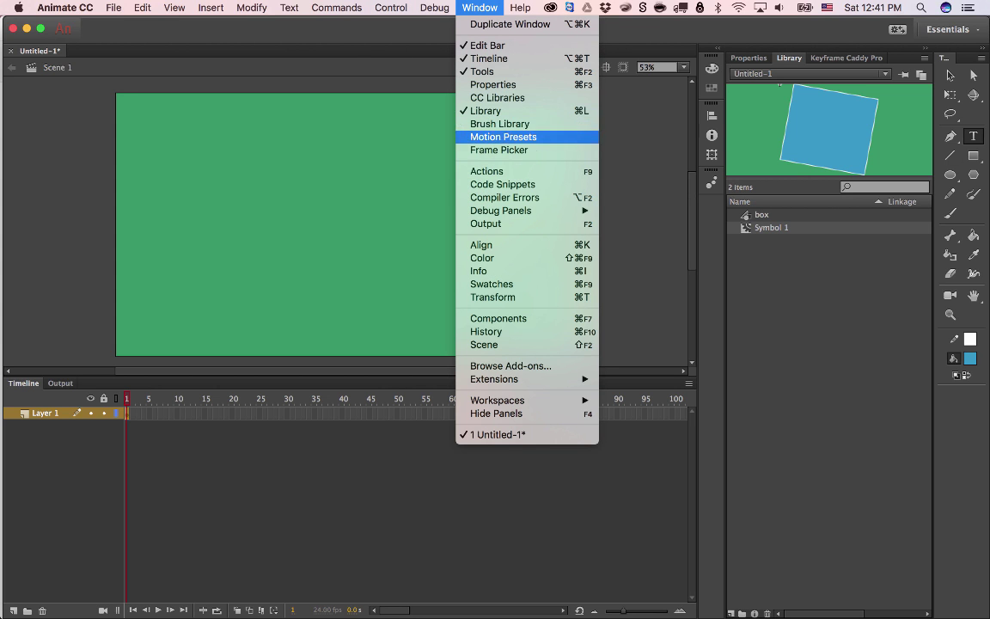
mouse_move(498, 401)
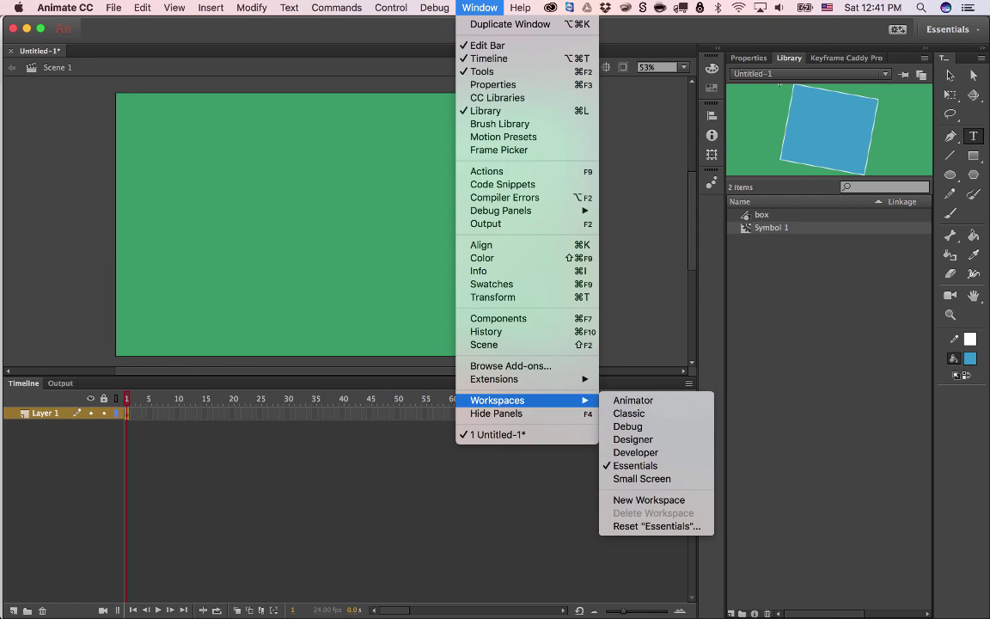
key("Escape")
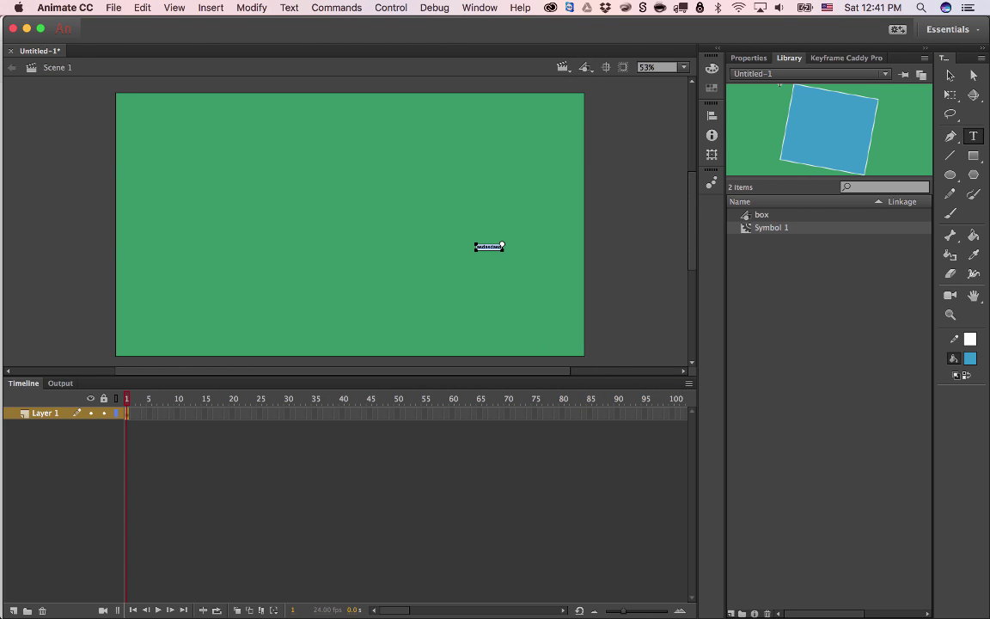
Replace the text block's content with "sdfvdsfvsdfvsdfv" and choose the Baskerville SemiBold font
type("sdfvdsfvsdfvsdfv")
left_click(289, 7)
mouse_move(298, 24)
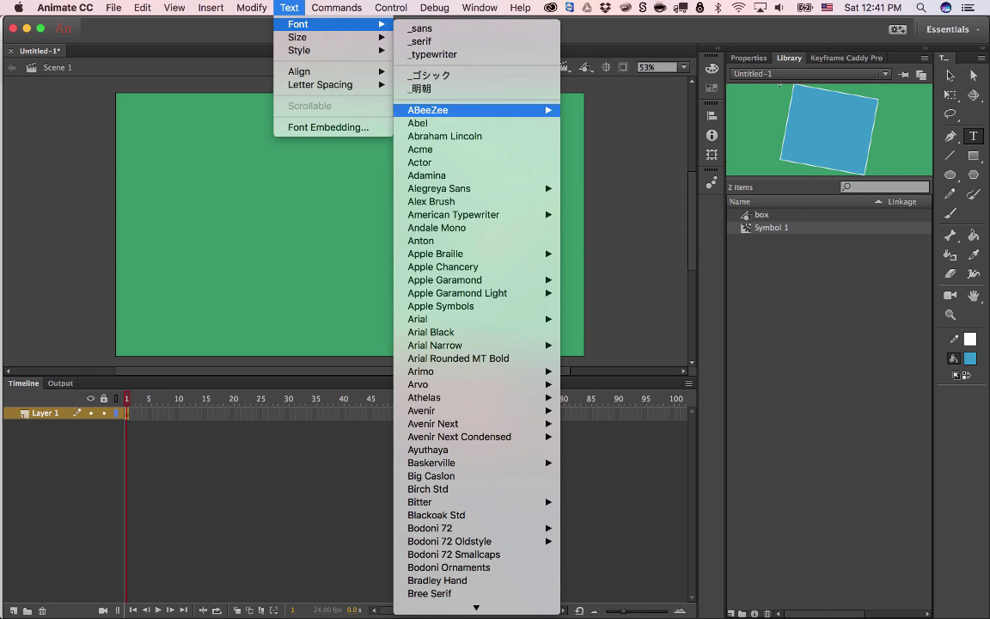
scroll(464, 266, "down", 1)
scroll(464, 258, "down", 5)
mouse_move(464, 227)
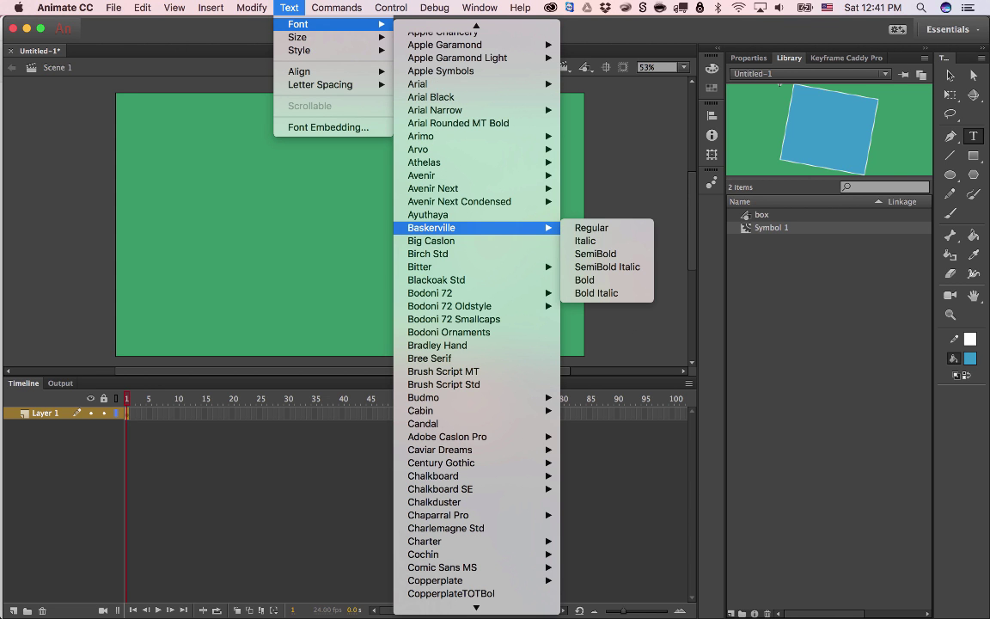
left_click(595, 254)
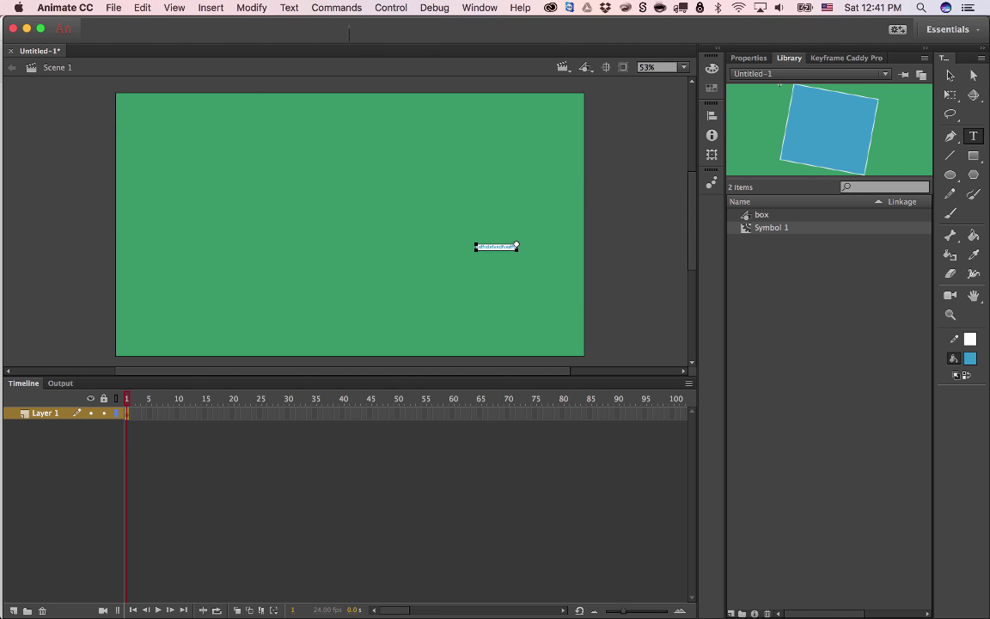
Change the text block's font to Facit Italic and view the available text sizes
left_click(288, 7)
mouse_move(327, 24)
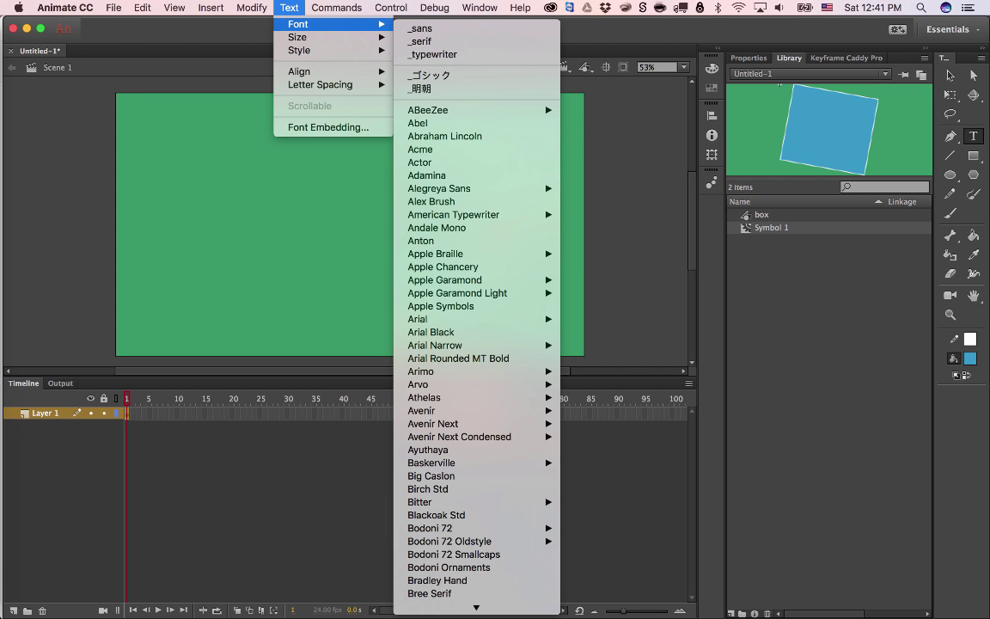
scroll(464, 343, "down", 10)
mouse_move(463, 345)
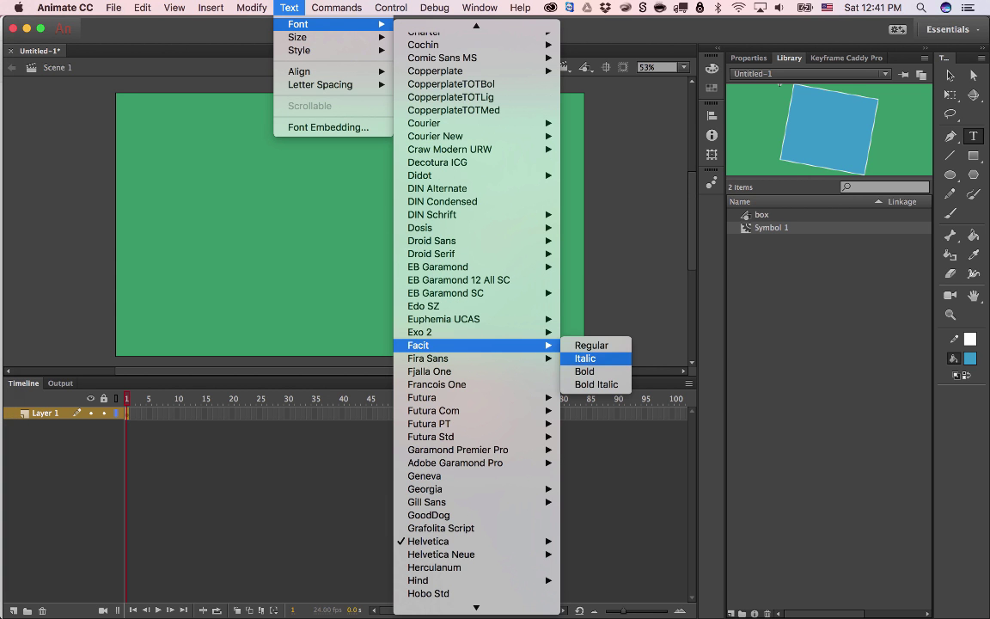
left_click(585, 358)
left_click(289, 7)
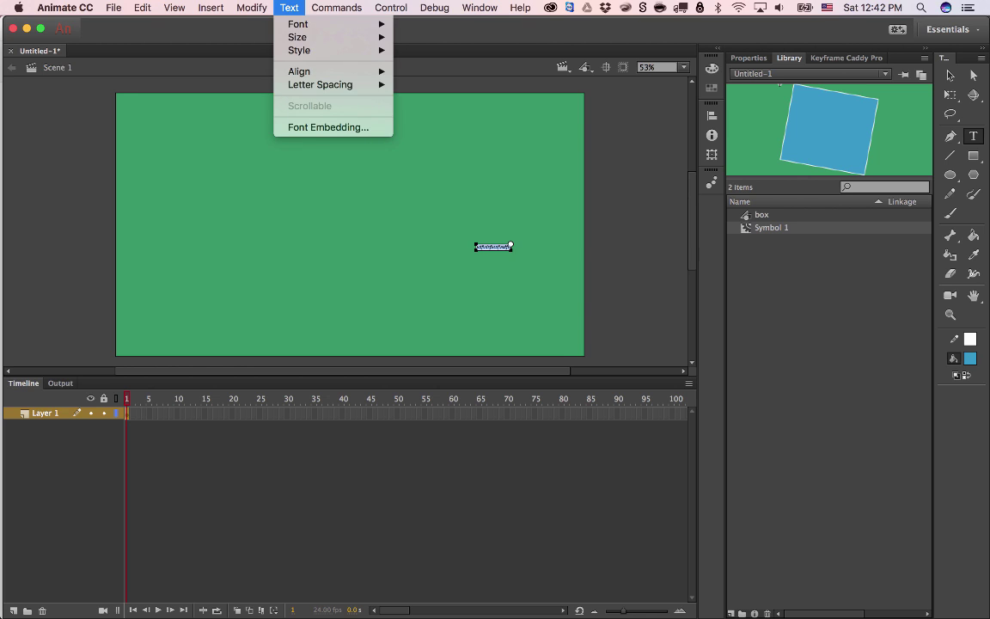
mouse_move(297, 37)
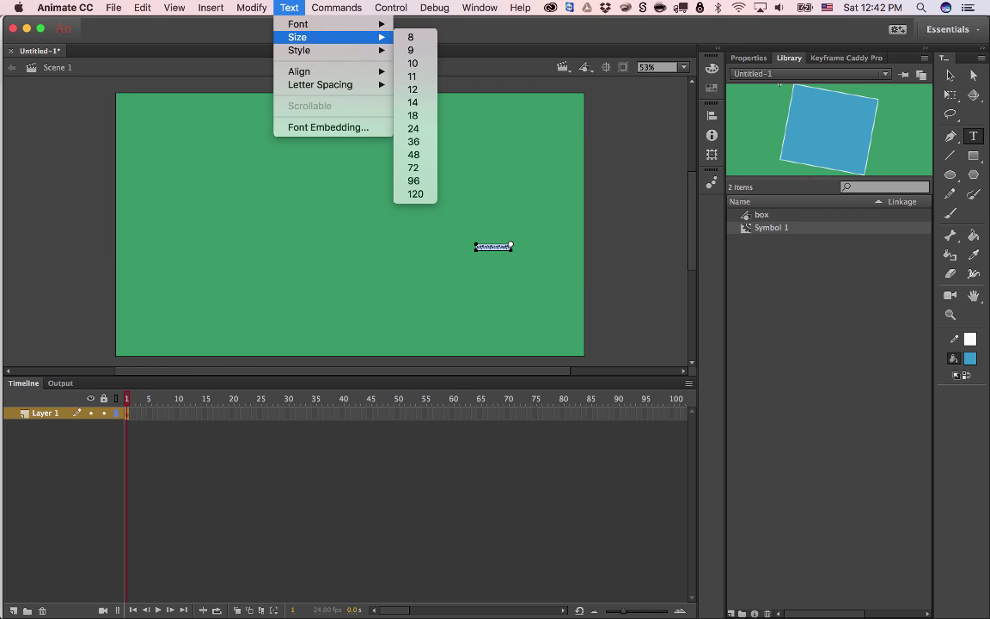
key("Escape")
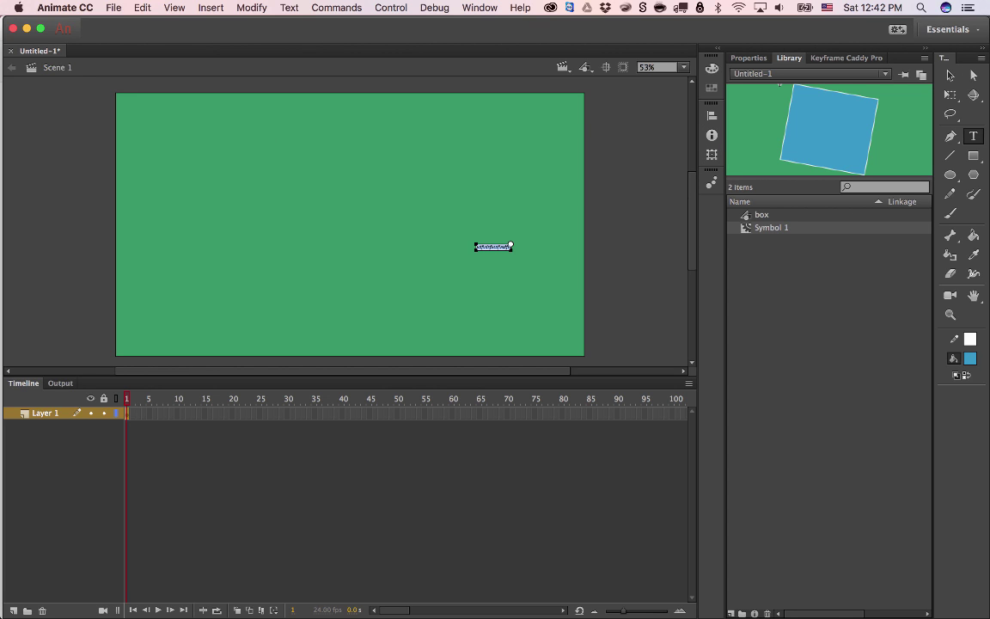
Select the text block on the stage and delete it
left_click(950, 74)
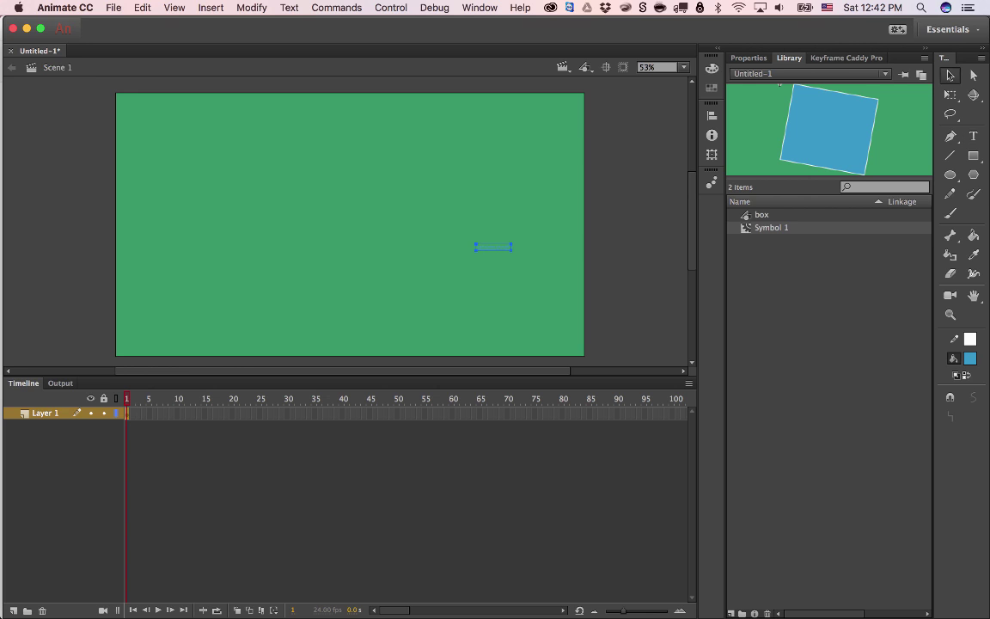
left_click_drag(401, 207, 540, 269)
key("Delete")
Draw a tilted four-sided outline in the middle of the stage with the Line tool, crossing the lines at its upper corner
key("n")
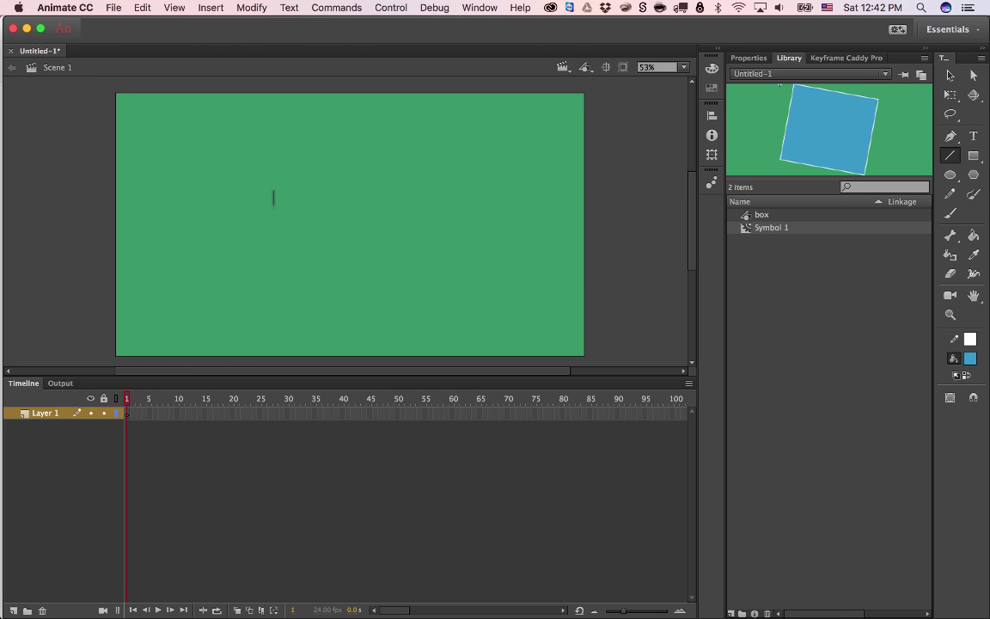
mouse_move(360, 114)
left_mouse_down()
mouse_move(266, 195)
mouse_move(392, 290)
mouse_move(452, 187)
mouse_move(332, 122)
left_mouse_up()
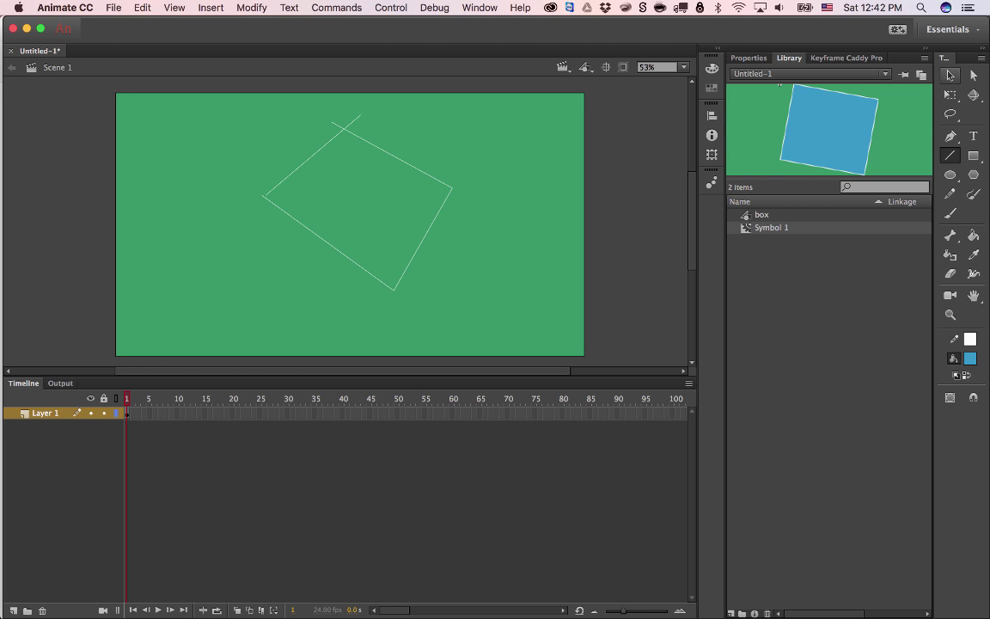
Bend the outline's two right-hand sides and its upper-left side outward into curves, leaving the lower-left side straight
left_click(950, 75)
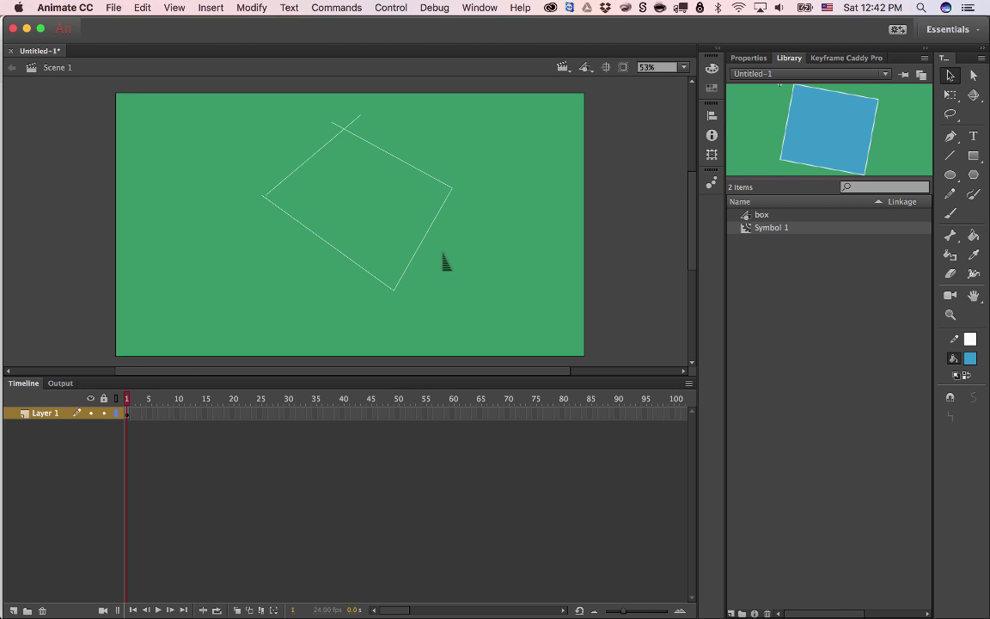
left_click_drag(419, 244, 468, 259)
left_click_drag(398, 158, 408, 147)
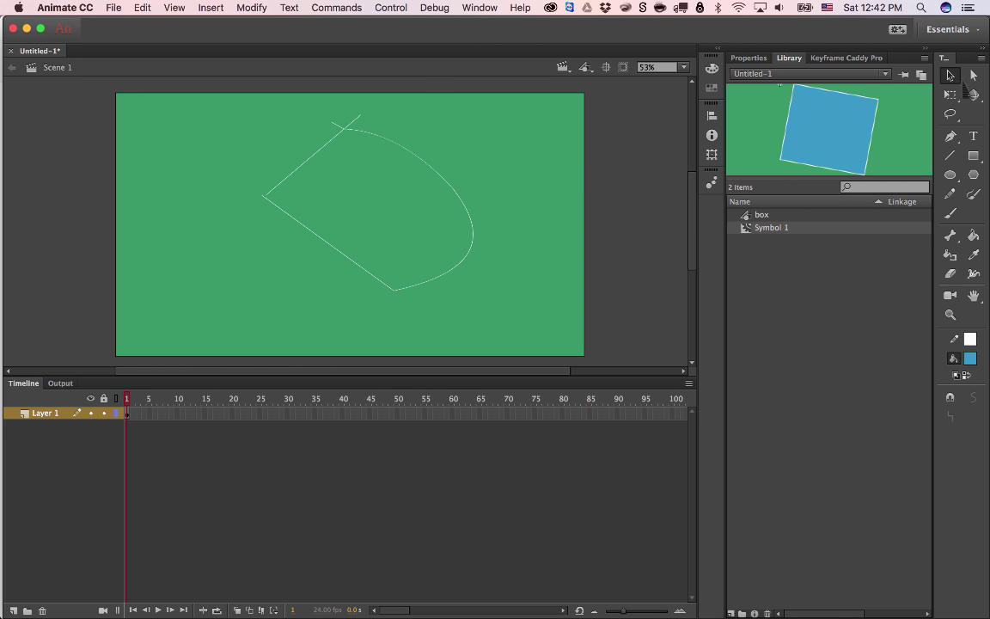
left_click_drag(303, 162, 289, 147)
Draw a wide rectangle over the curved outline and a tall narrow rectangle to the right of it
key("r")
left_click(973, 156)
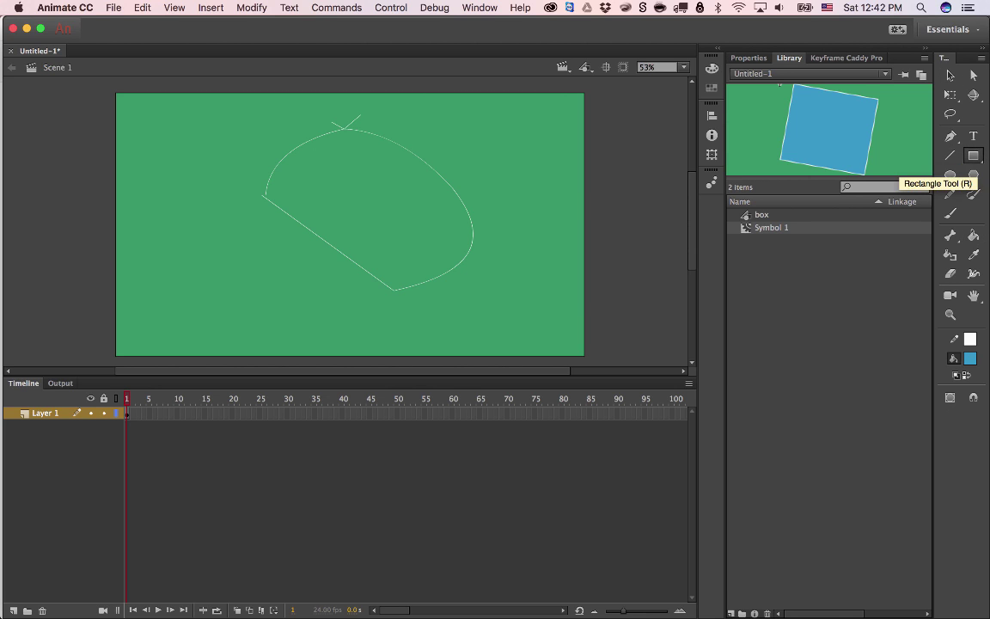
left_click_drag(339, 169, 464, 250)
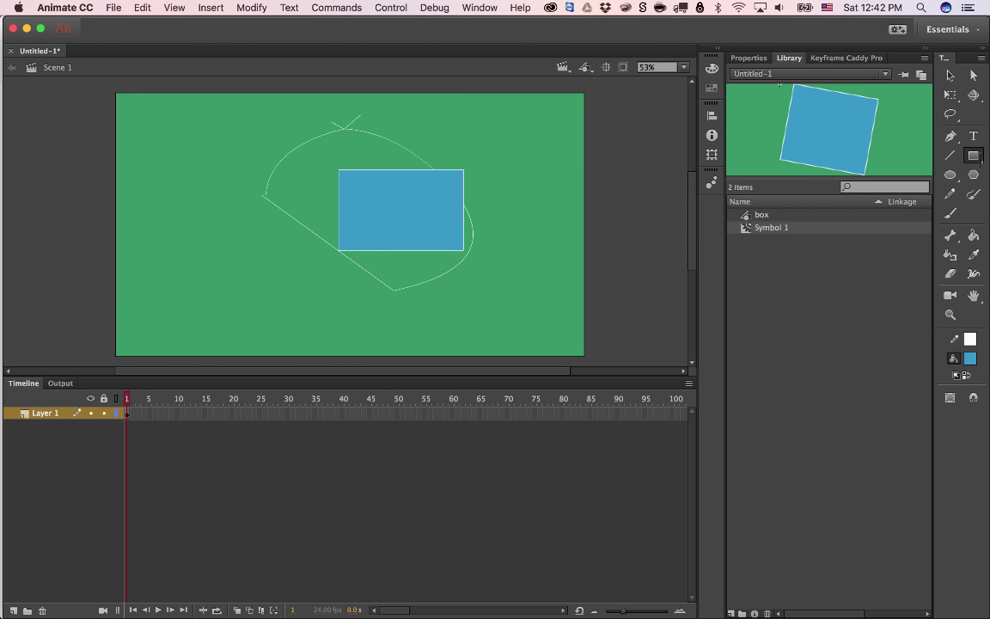
left_click_drag(475, 147, 525, 279)
Draw a rectangle primitive about 400 by 440 on the left half of the stage and set its corner radius to 66.75
left_click(972, 156)
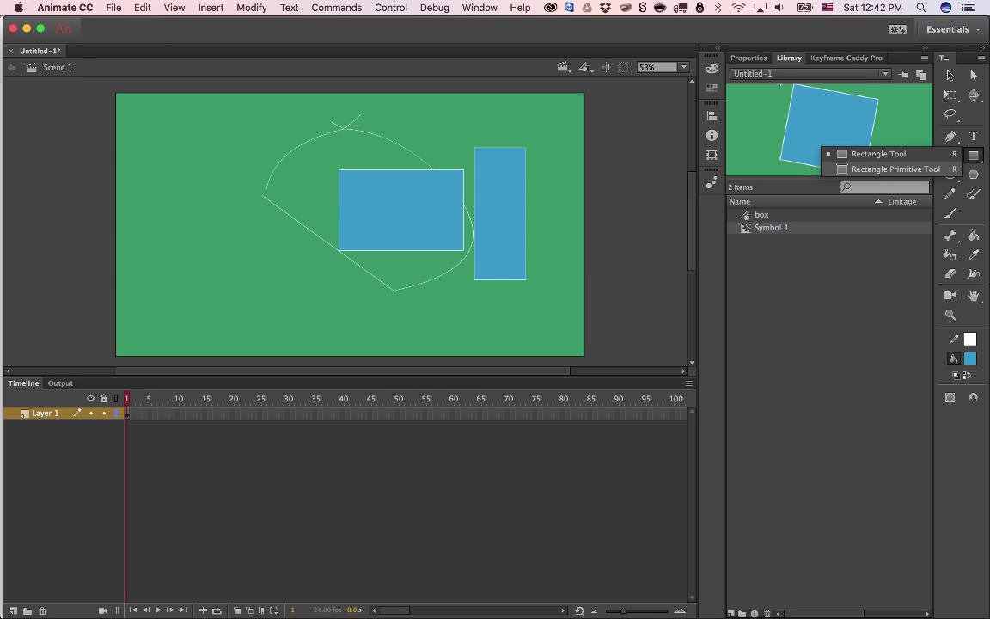
left_click(878, 154)
left_click_drag(178, 155, 324, 315)
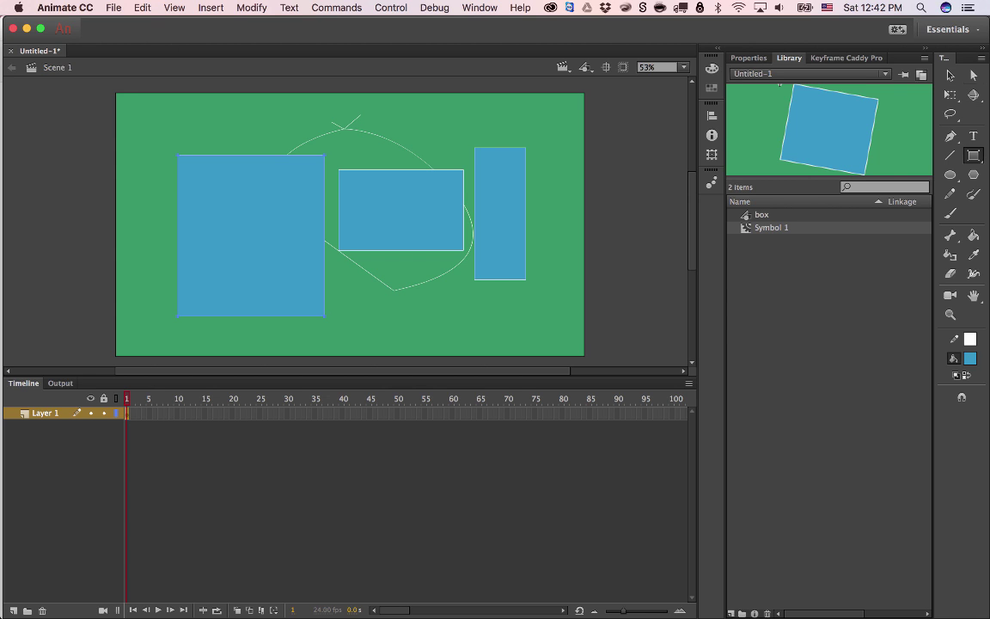
left_click(749, 58)
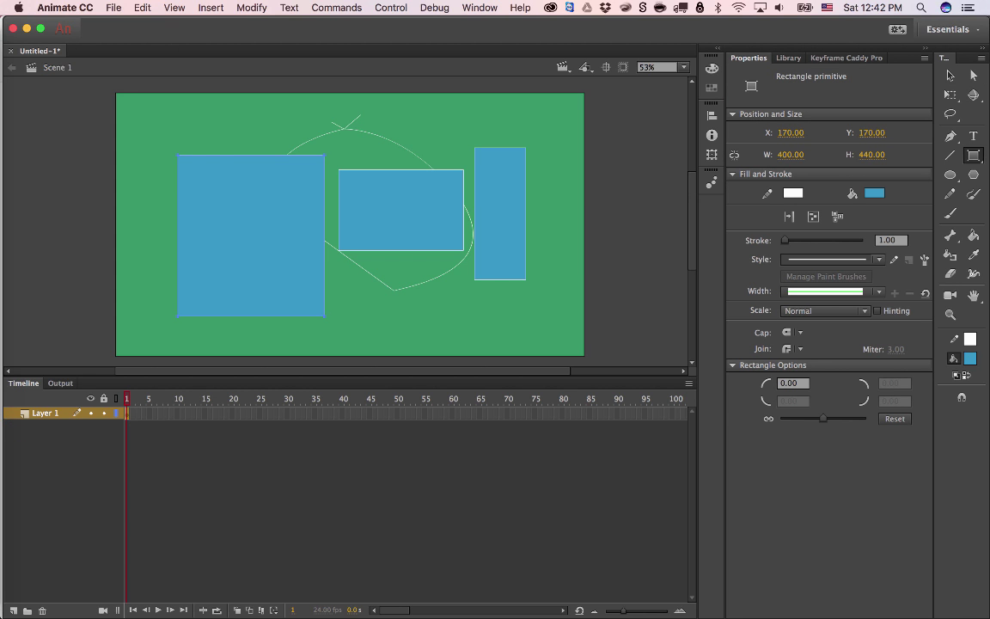
left_click_drag(823, 418, 851, 418)
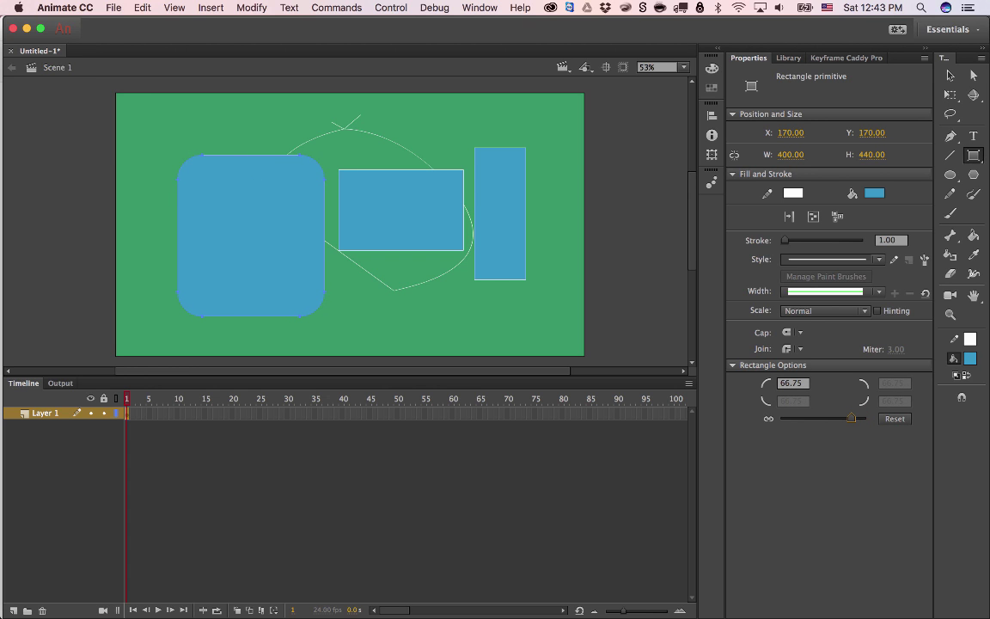
Draw a large oval overlapping the upper part of the rounded rectangle and the wide rectangle
key("o")
left_click_drag(240, 118, 422, 257)
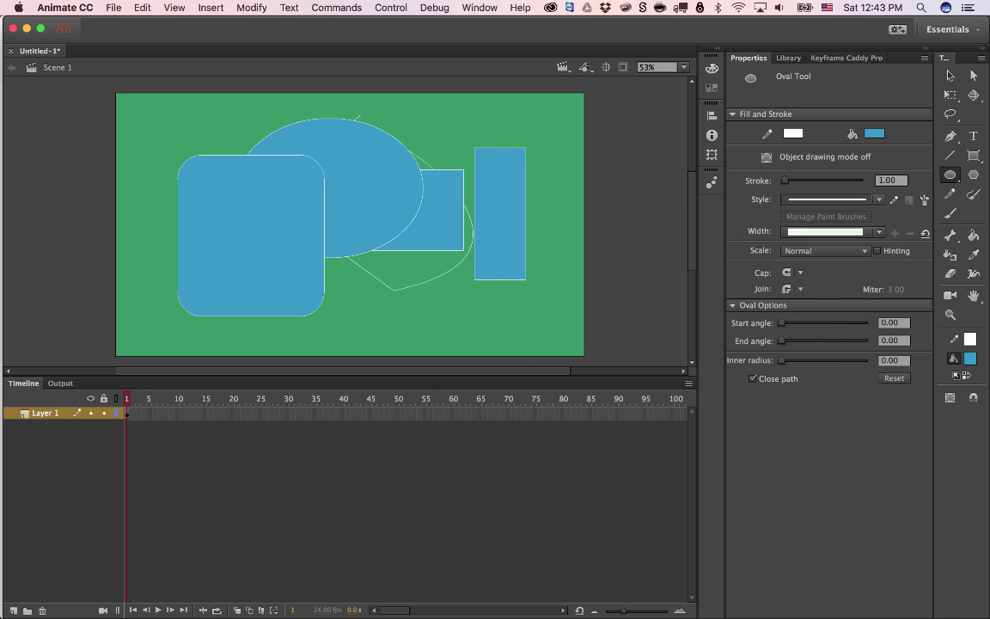
Draw an oval primitive about 270 by 280 across the stage's right edge and make it a full ring with inner radius 46.62 and end angle 360
left_click(950, 175)
left_click(894, 188)
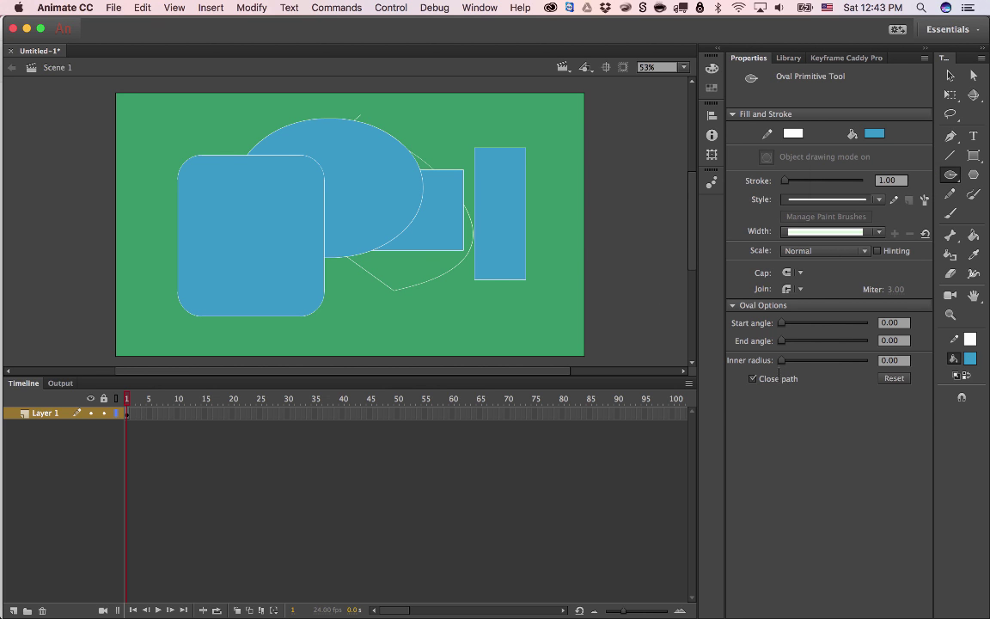
left_click_drag(555, 192, 653, 294)
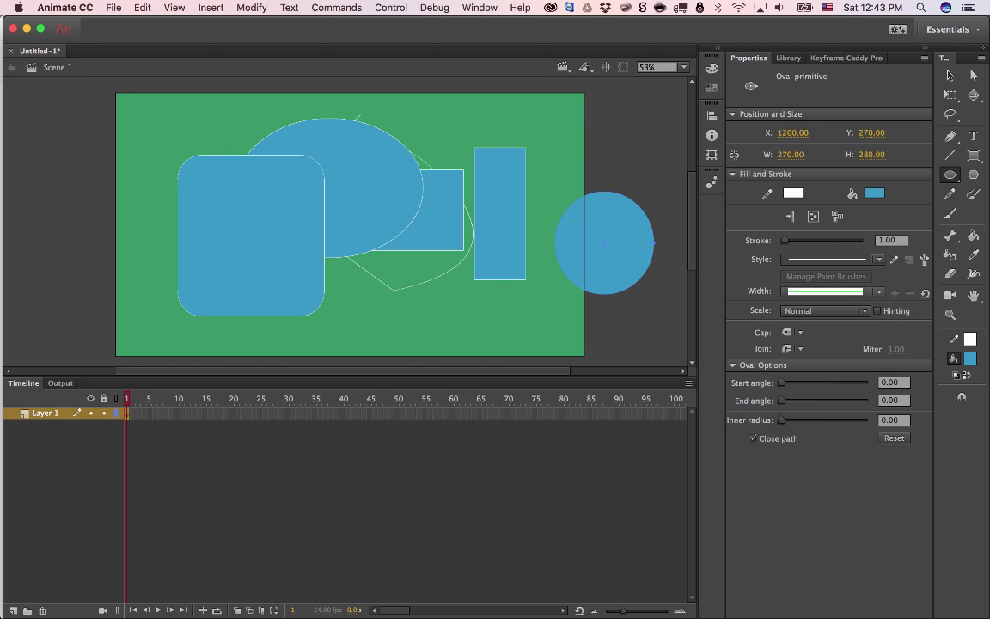
left_click_drag(781, 382, 868, 401)
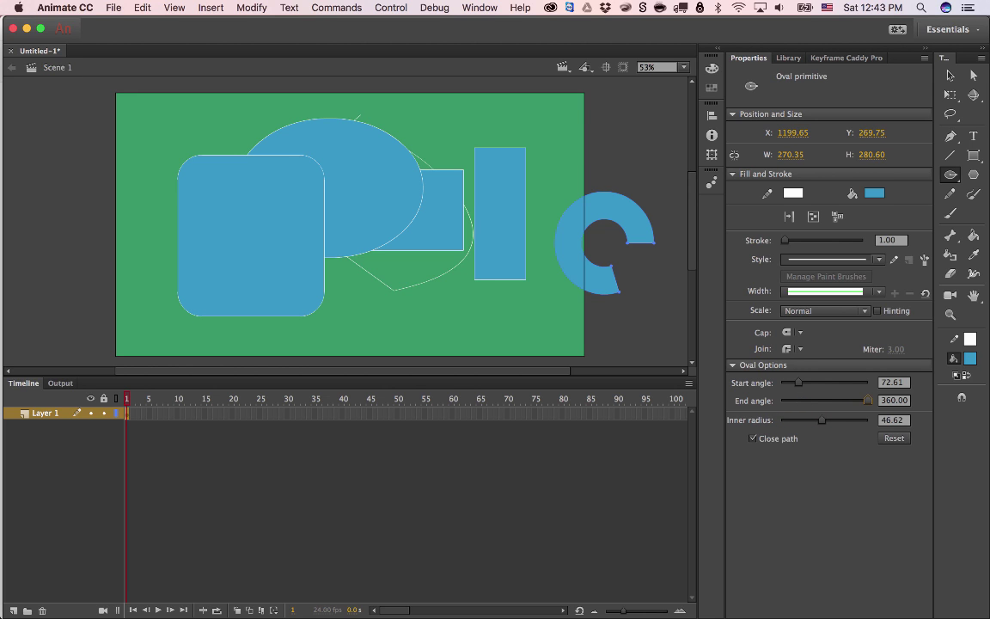
mouse_move(799, 383)
left_mouse_down()
mouse_move(825, 382)
mouse_move(779, 382)
left_mouse_up()
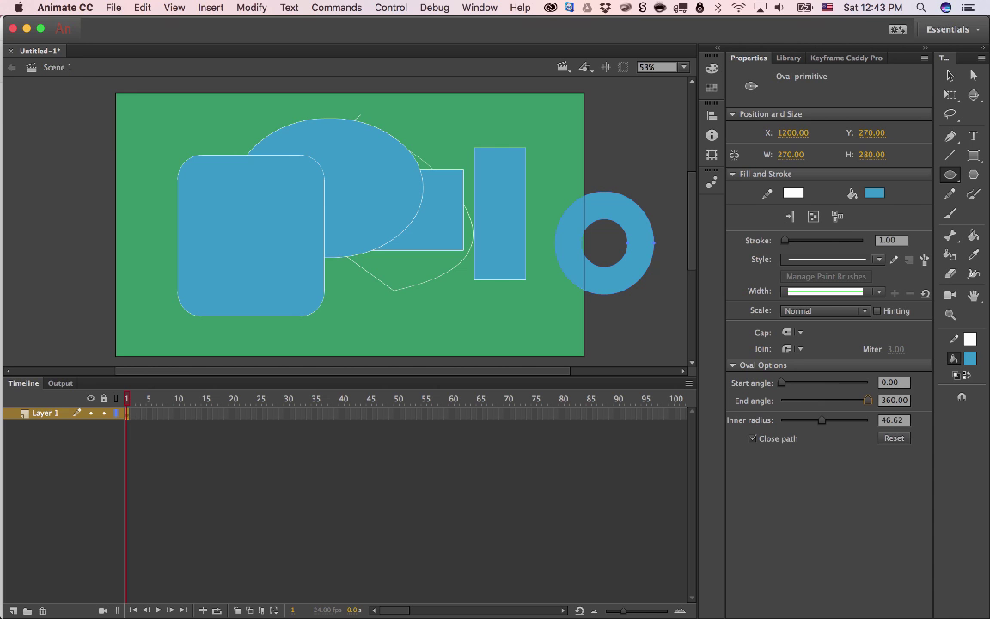
Scribble several loose white freehand lines with the Pencil tool across the shapes and beyond the stage's left edge
left_click(950, 75)
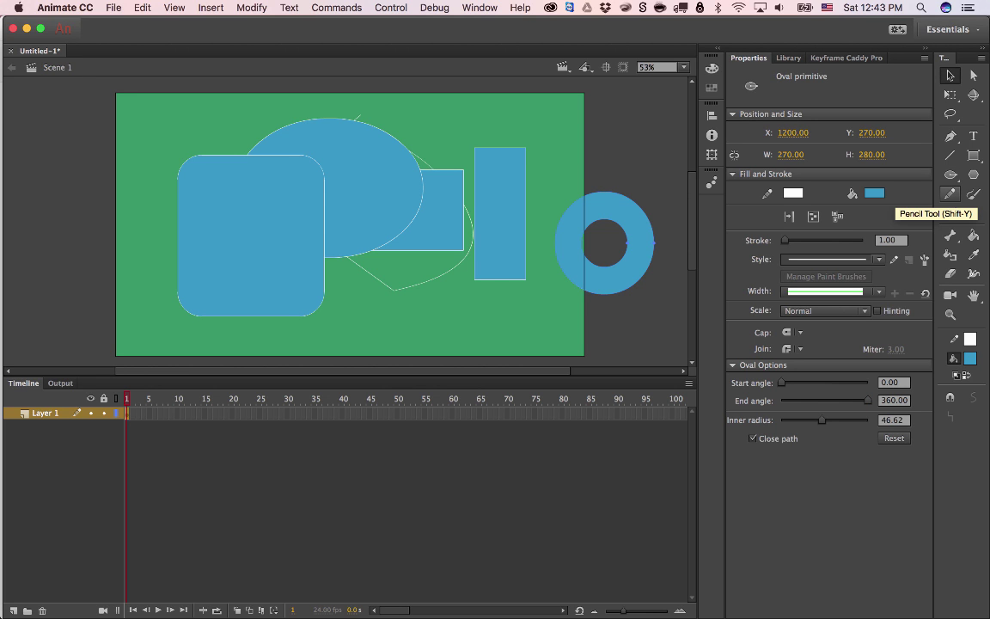
left_click(951, 194)
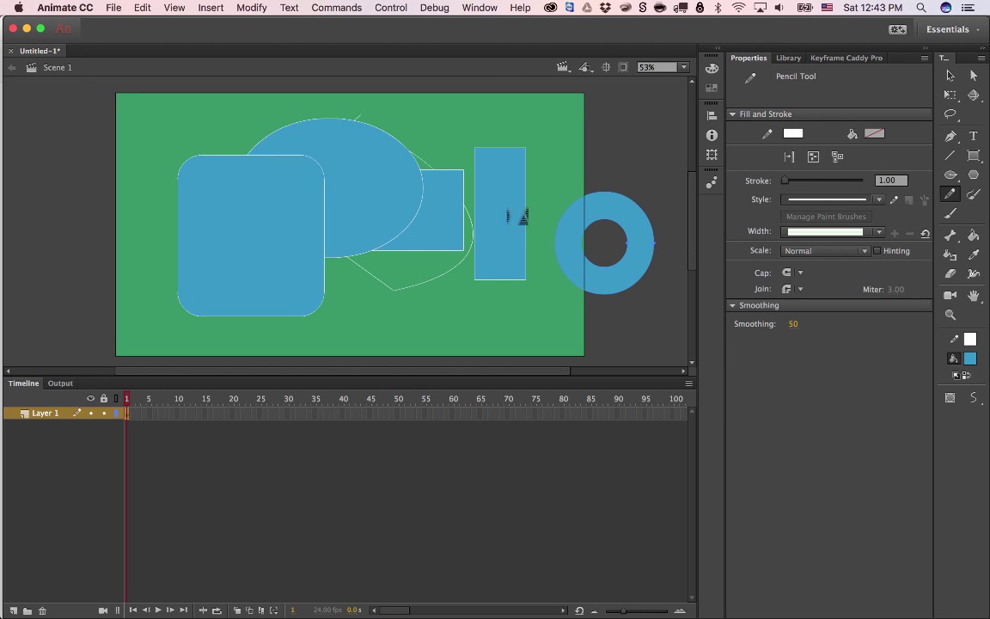
mouse_move(584, 131)
left_mouse_down()
mouse_move(579, 195)
mouse_move(511, 251)
mouse_move(513, 215)
left_mouse_up()
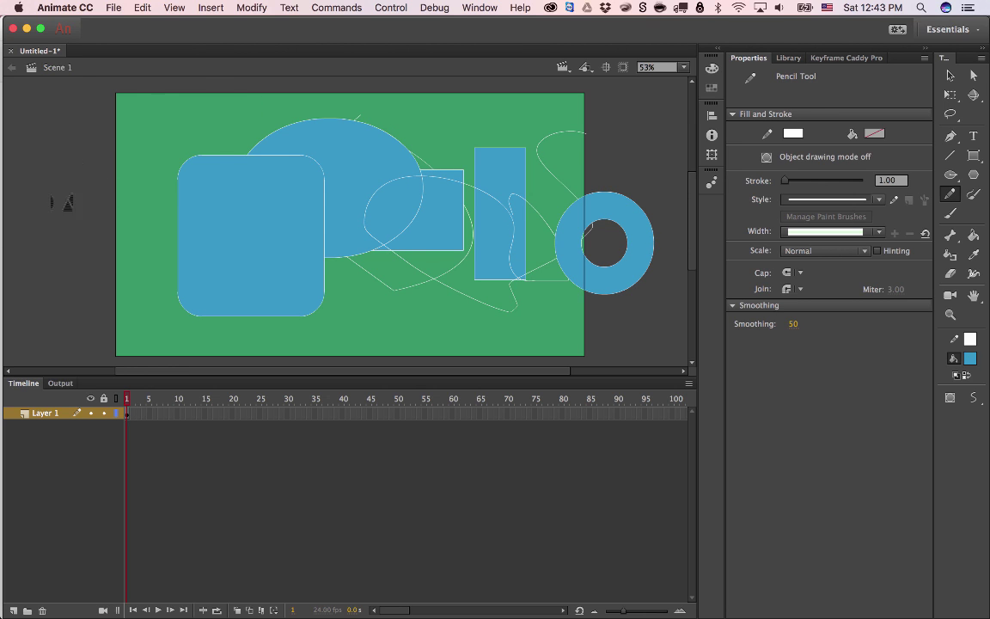
left_click_drag(196, 95, 290, 129)
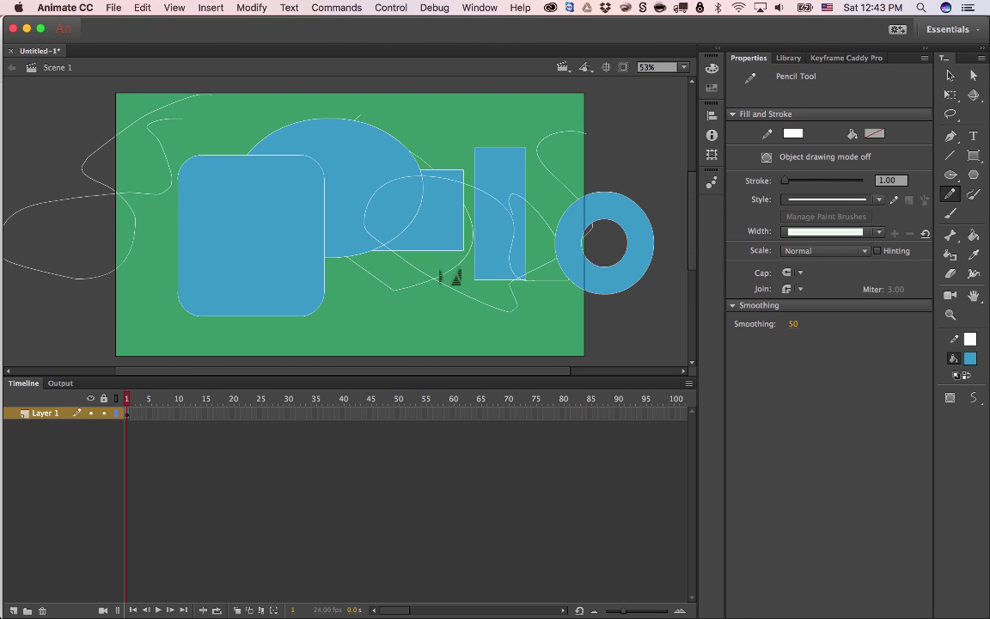
mouse_move(481, 215)
left_mouse_down()
mouse_move(430, 165)
mouse_move(320, 282)
mouse_move(293, 224)
mouse_move(245, 165)
mouse_move(76, 138)
mouse_move(17, 247)
left_mouse_up()
mouse_move(73, 194)
left_mouse_down()
mouse_move(95, 136)
mouse_move(34, 171)
left_mouse_up()
mouse_move(105, 153)
left_mouse_down()
mouse_move(110, 161)
mouse_move(125, 129)
mouse_move(139, 143)
left_mouse_up()
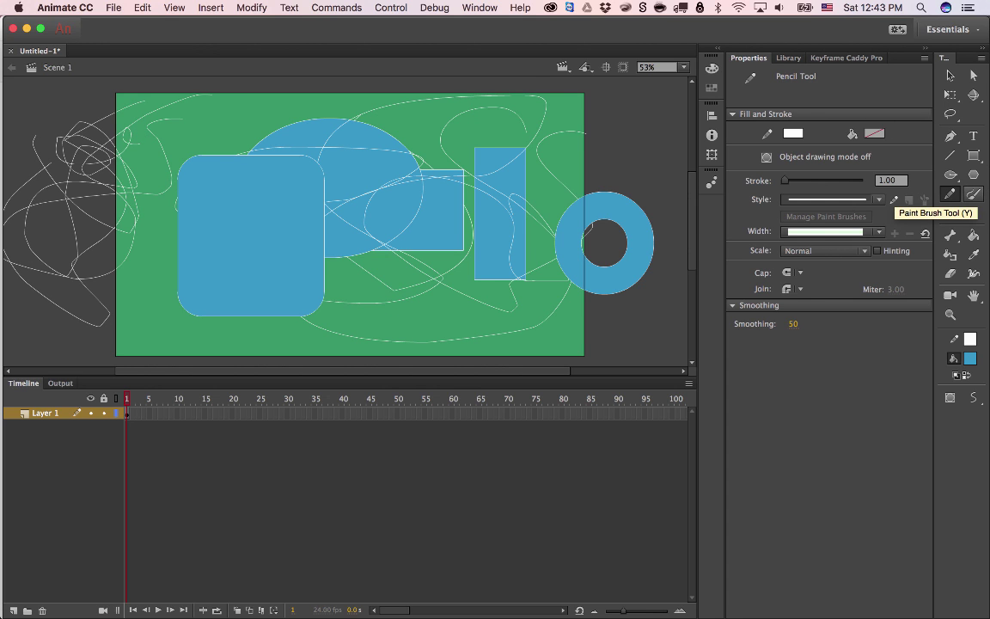
Scribble thin white strokes over the shapes with the Paint Brush tool and thicker blue strokes around them with the Brush tool
left_click(974, 193)
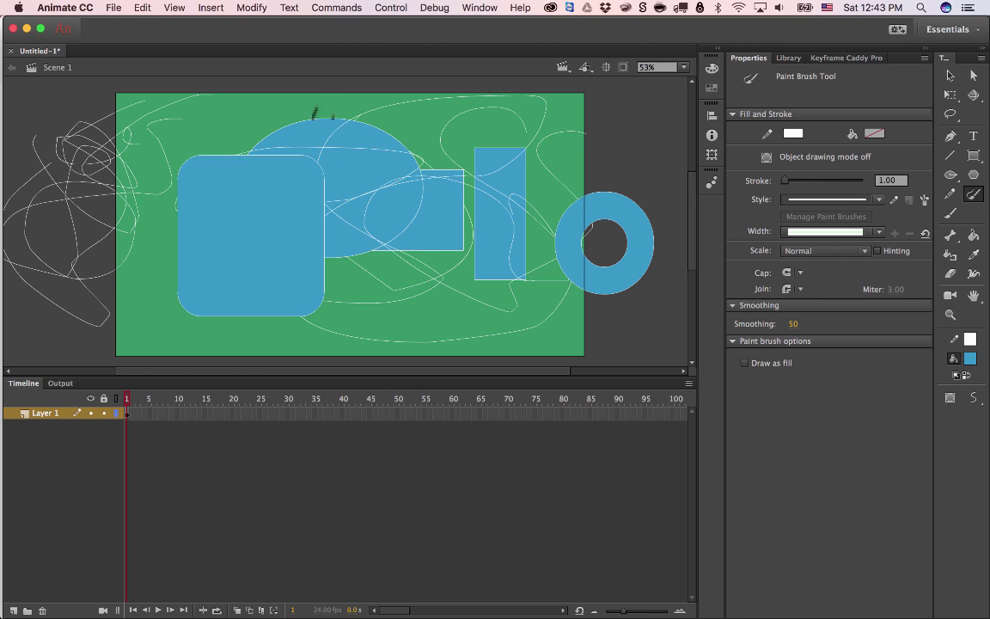
left_click_drag(563, 348, 559, 341)
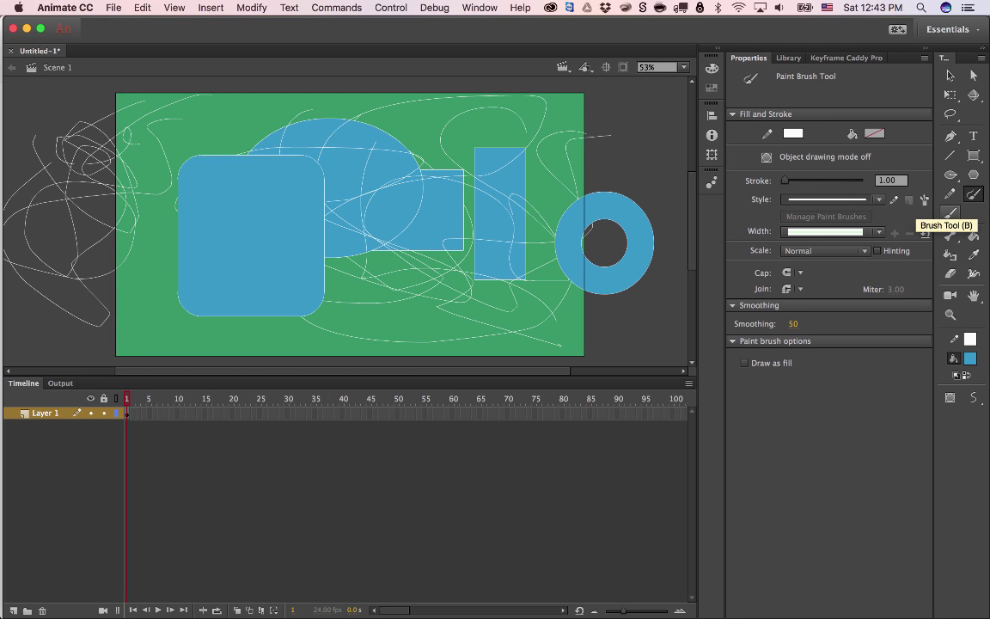
left_click(950, 213)
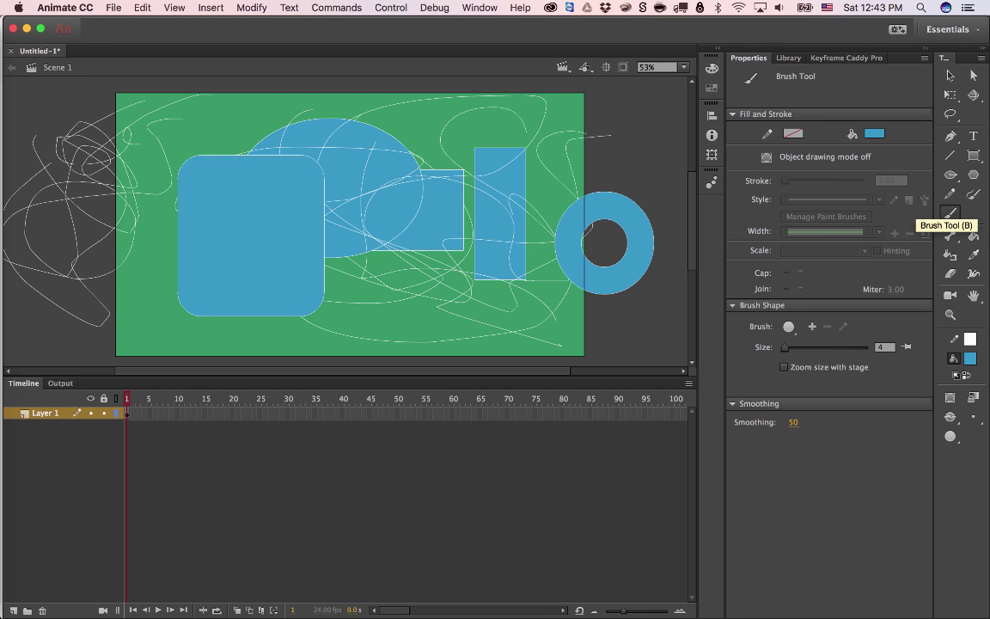
mouse_move(650, 121)
left_mouse_down()
mouse_move(640, 196)
mouse_move(526, 151)
left_mouse_up()
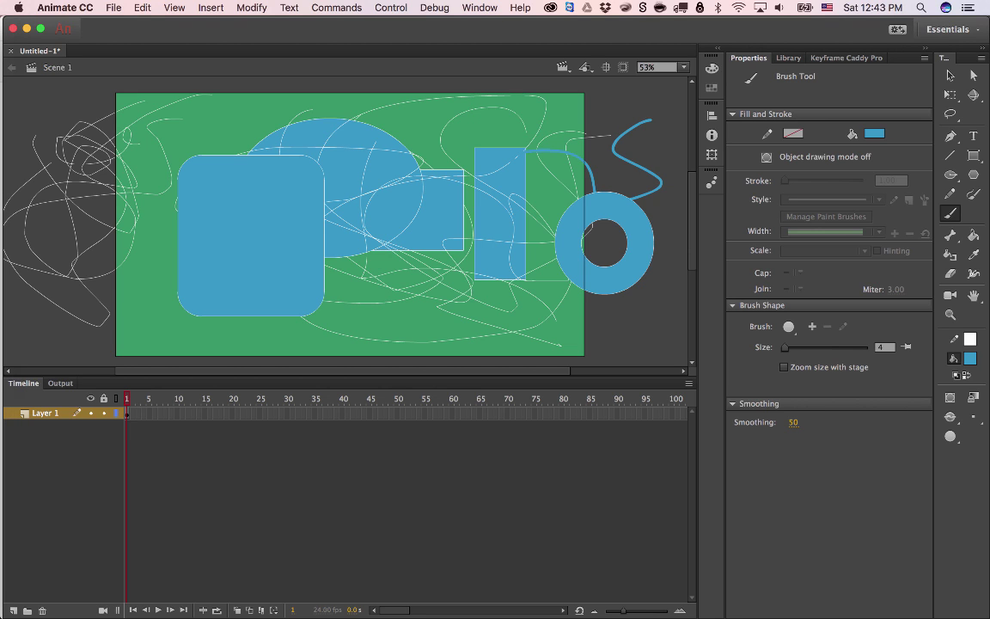
mouse_move(627, 92)
left_mouse_down()
mouse_move(526, 85)
mouse_move(395, 137)
left_mouse_up()
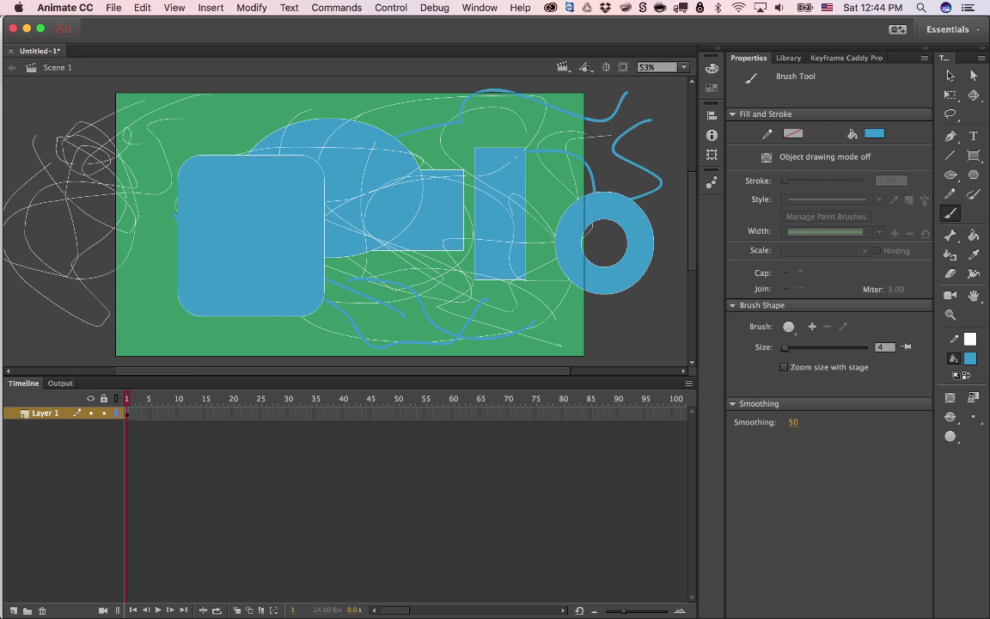
Select and delete all artwork on the stage
key("y")
key("super+a")
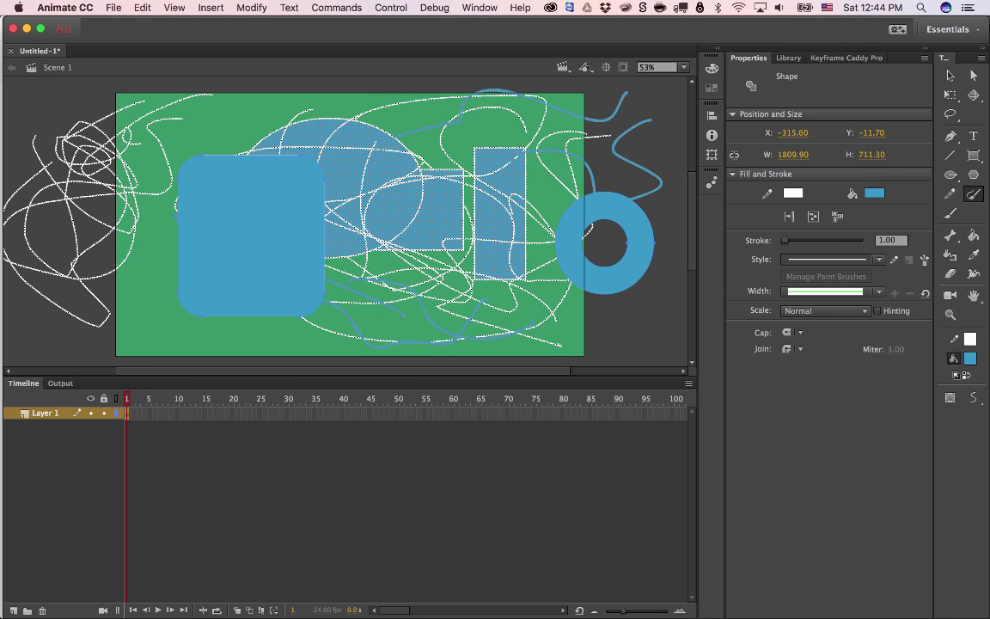
key("Delete")
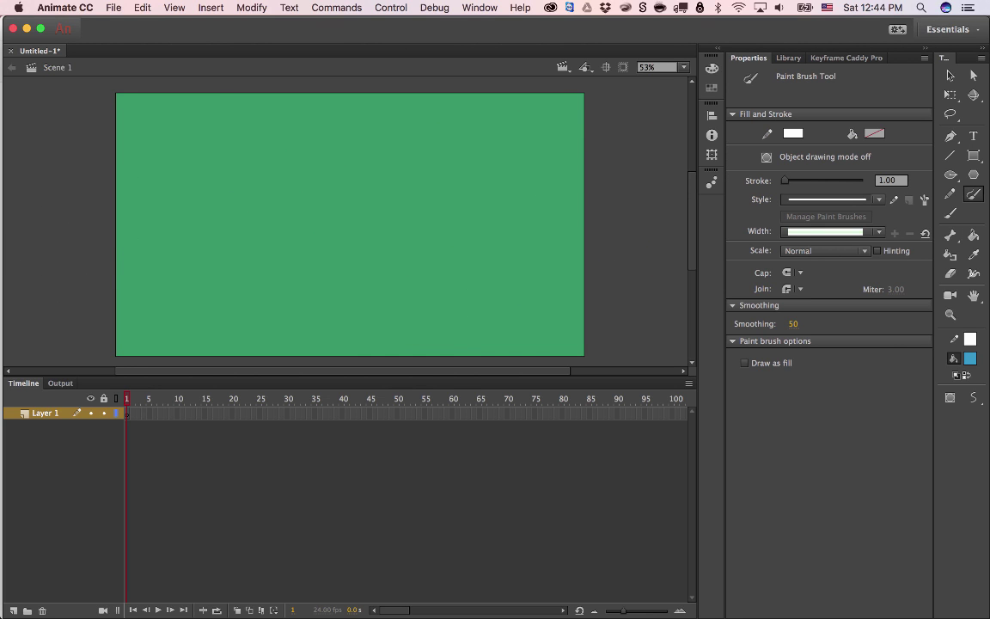
Paint a white S-shaped curve with the Paint Brush tool and a blue S-shaped curve to its right with the Brush tool
left_click_drag(372, 147, 142, 293)
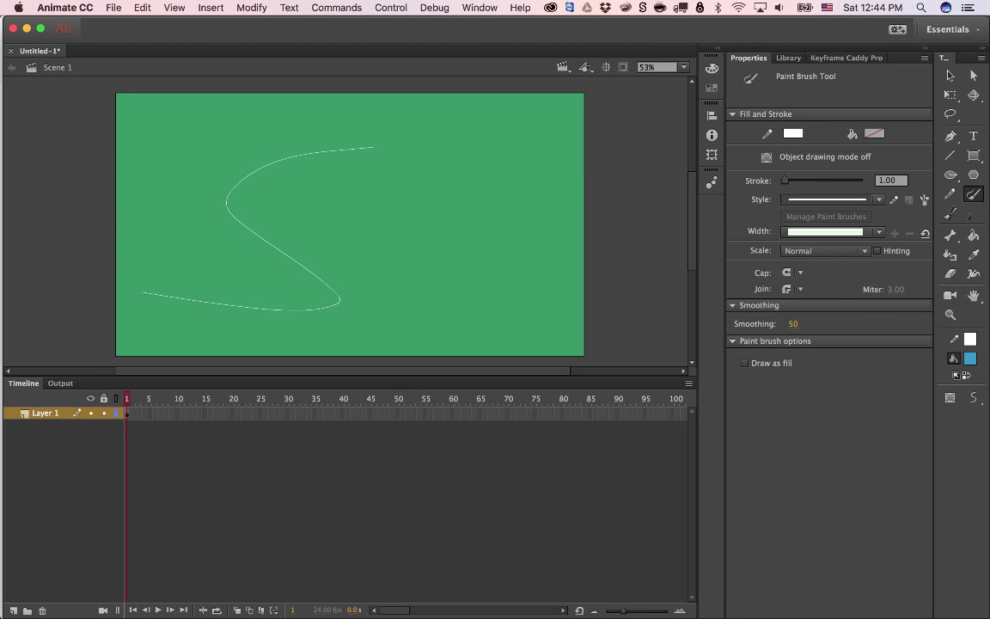
key("b")
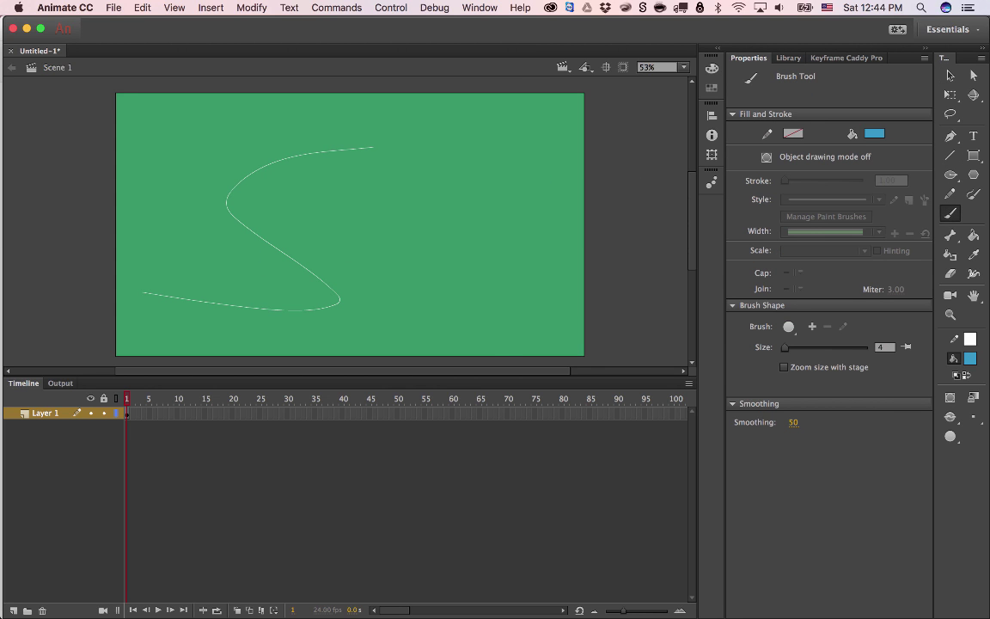
key("v")
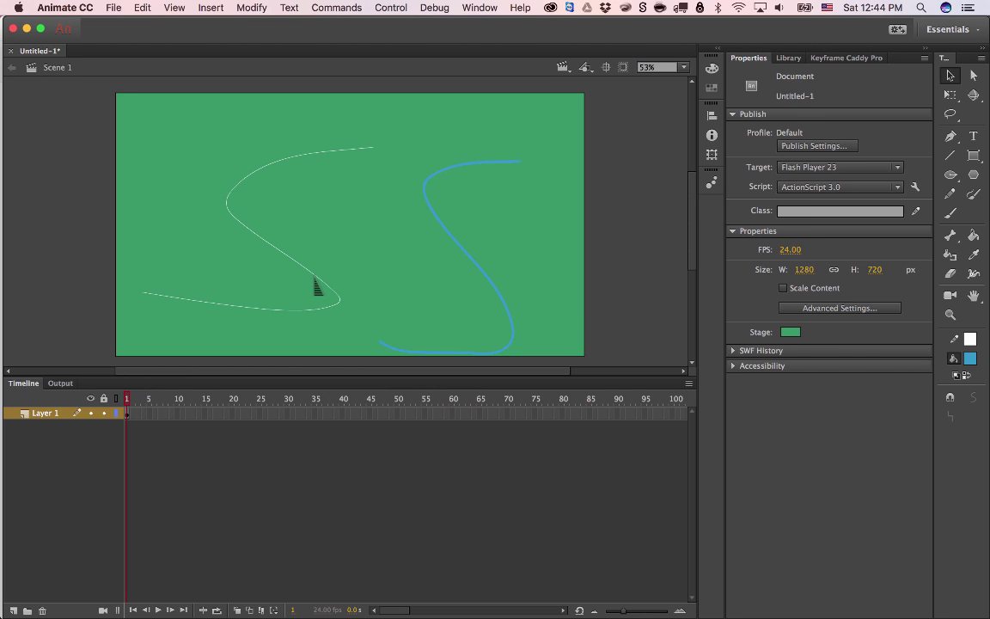
Apply the Dashed stroke style to the white curve
left_click(316, 280)
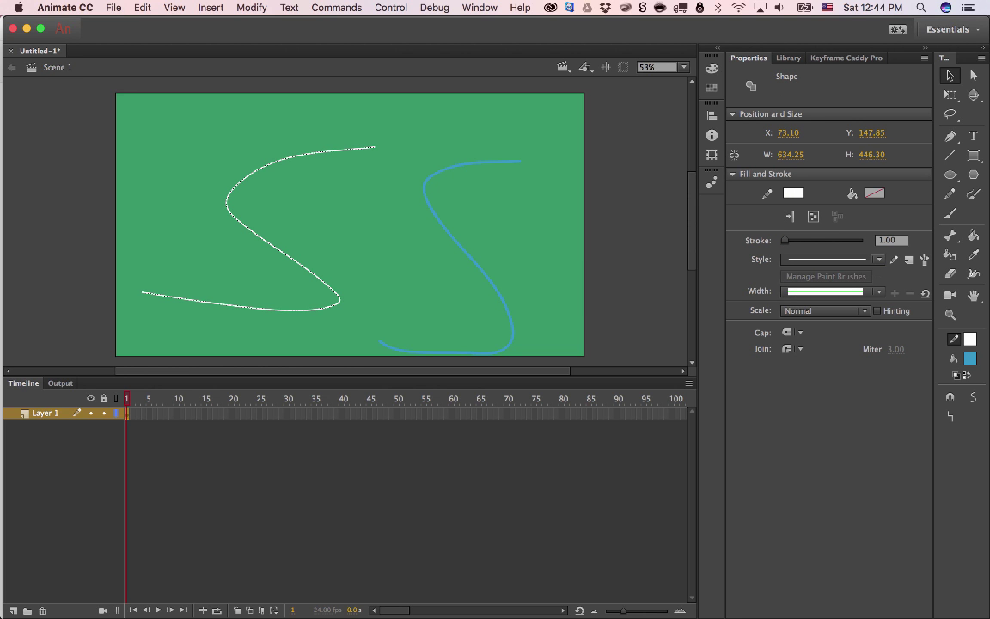
left_click(829, 259)
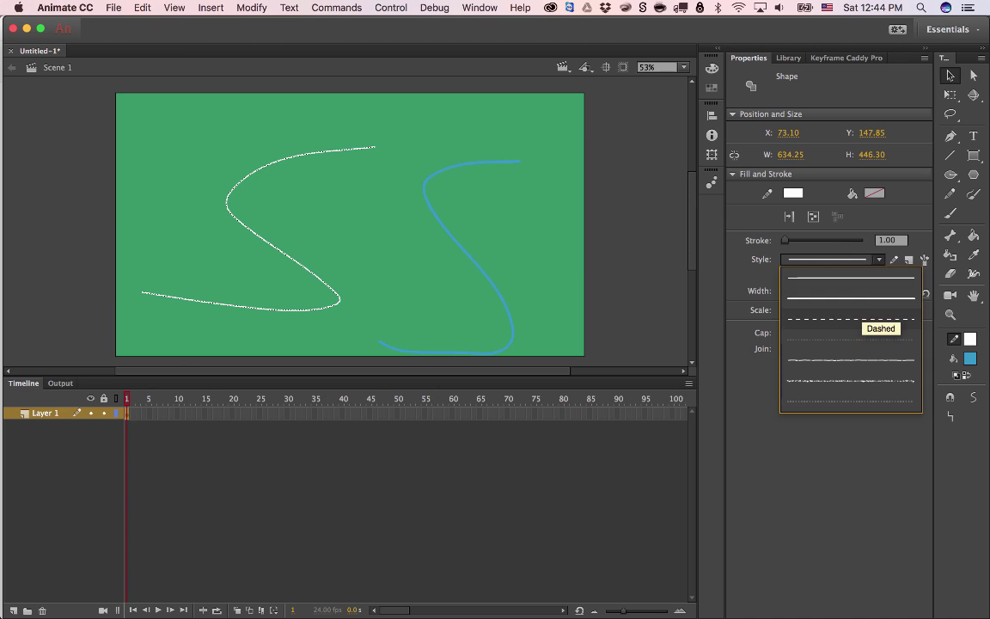
left_click(847, 318)
left_click(319, 279)
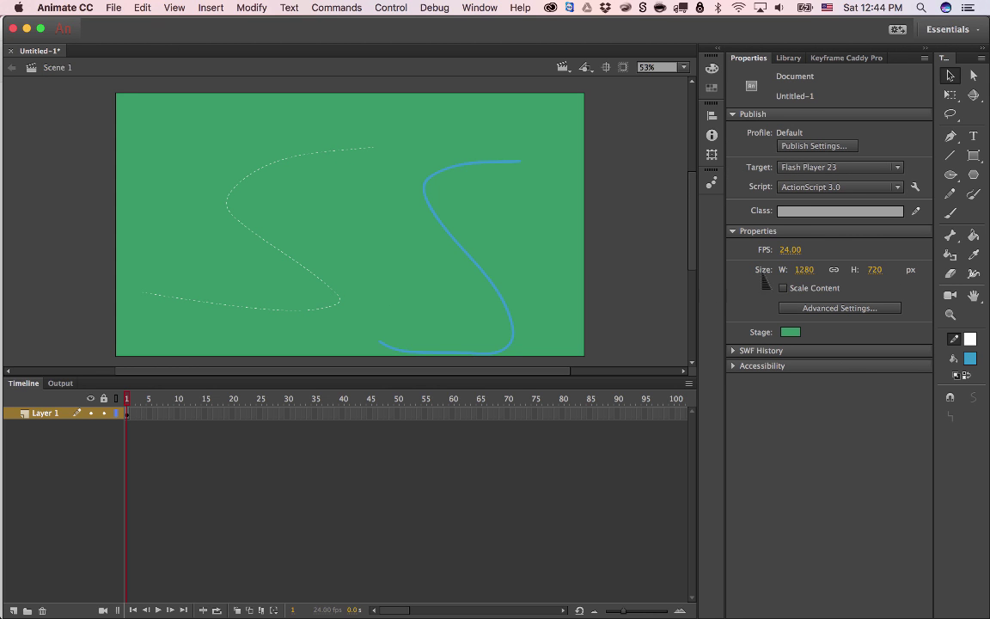
Give the reselected white curve a solid stroke style and the width profile that tapers at both ends
key("super+z")
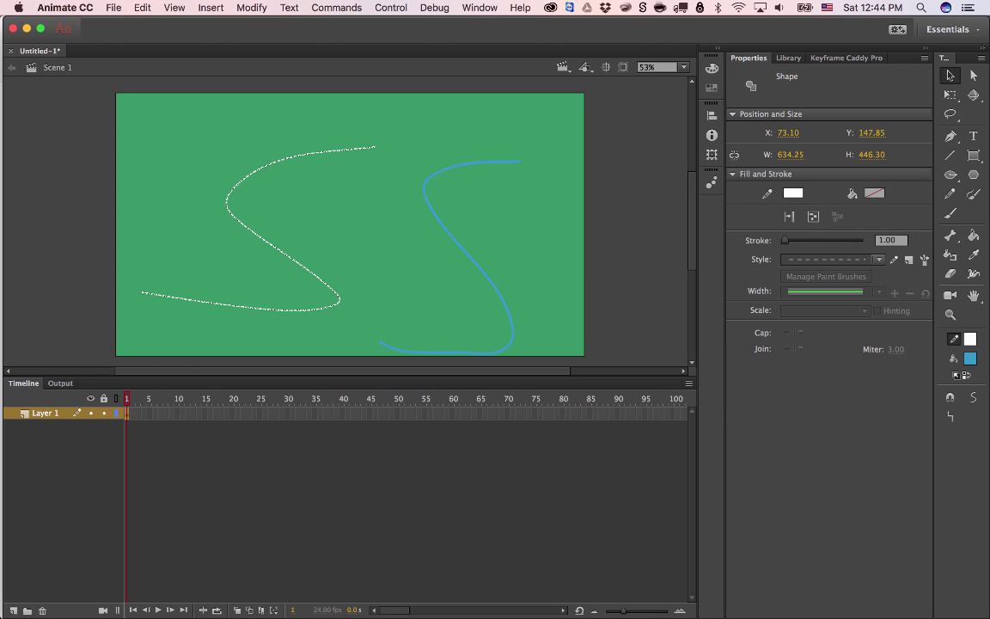
left_click(829, 259)
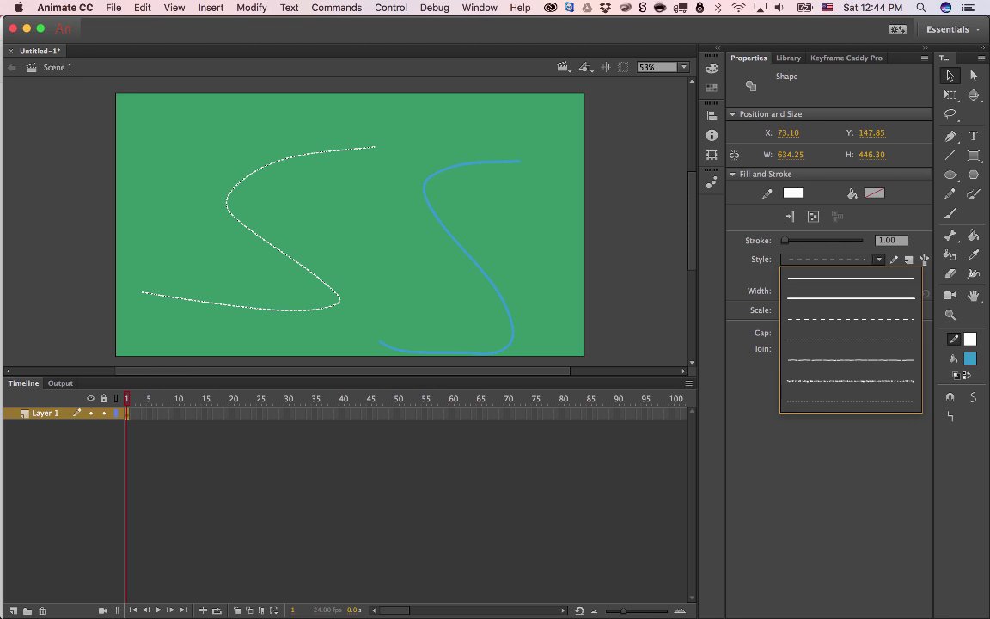
key("Return")
left_click(857, 259)
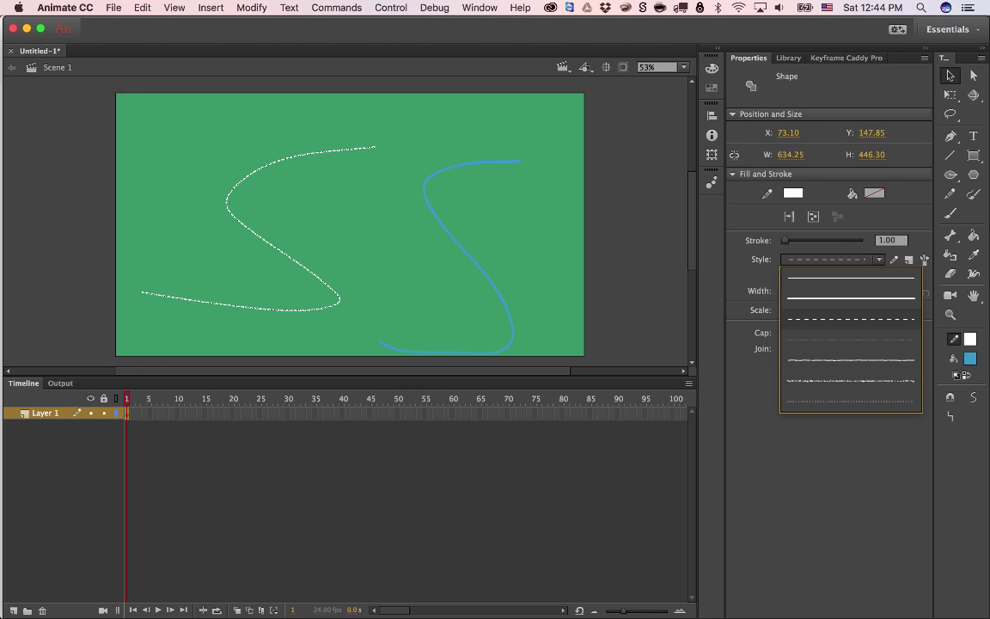
left_click(850, 296)
left_click(850, 292)
left_click(825, 326)
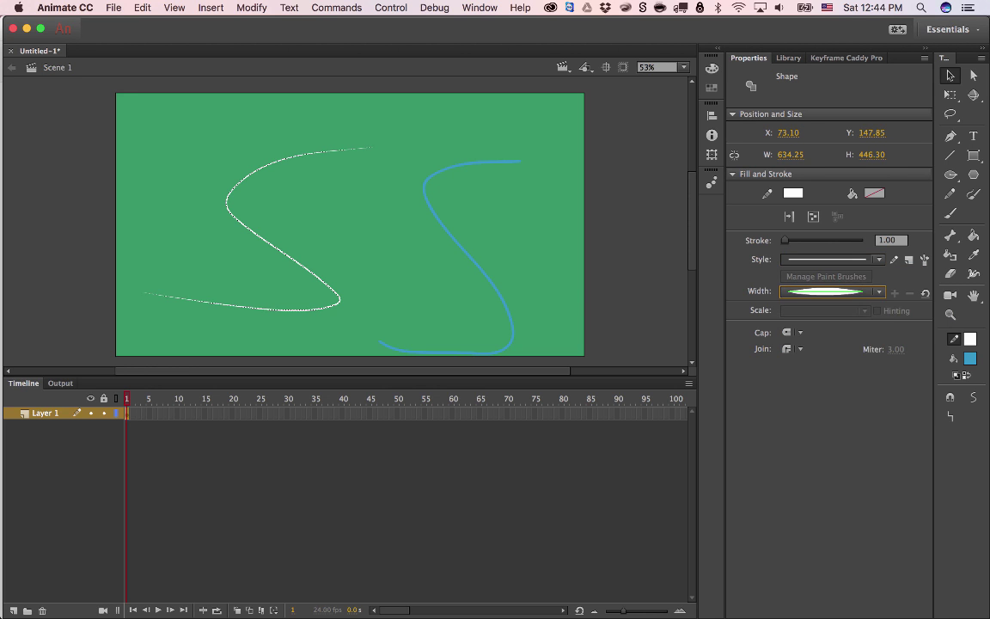
Select the blue curve to check its fill and stroke properties, and deselect it
left_click(478, 265)
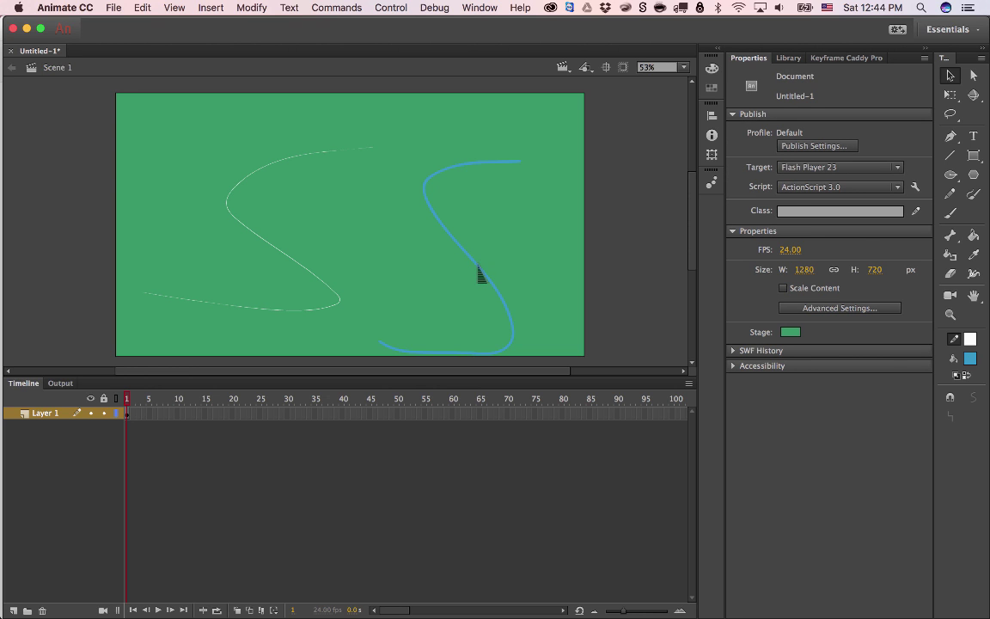
left_click(482, 274)
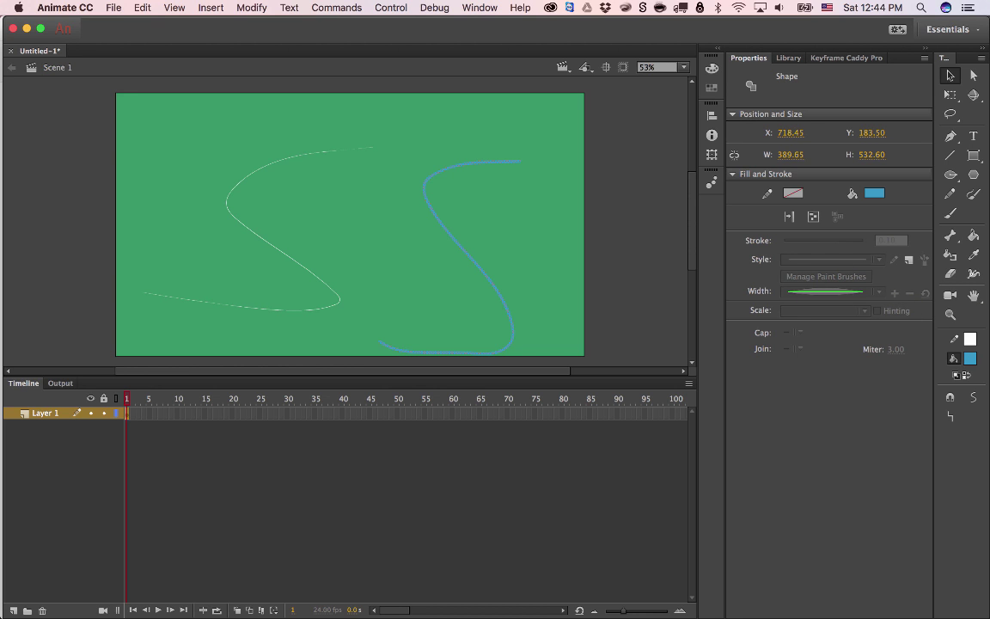
left_click(342, 314)
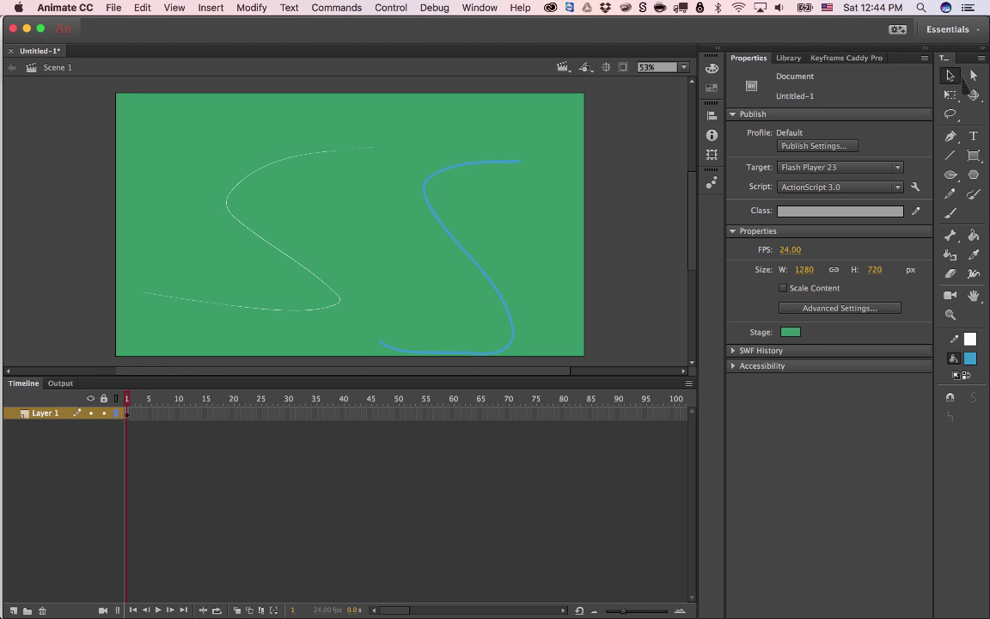
Display the white curve's anchor points with the Subselection tool and examine them along its whole length
key("a")
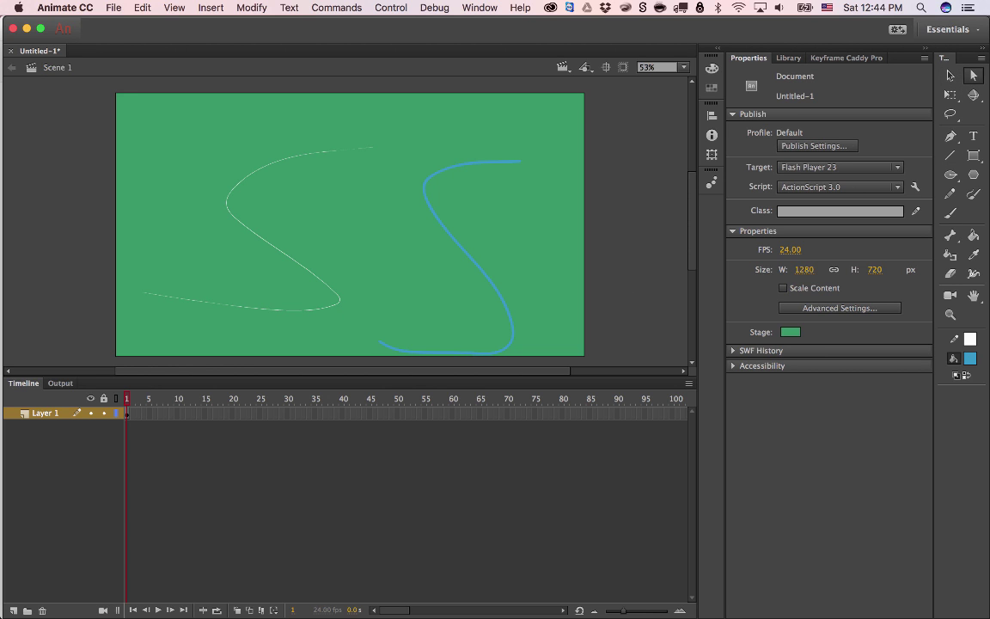
key("super+equal")
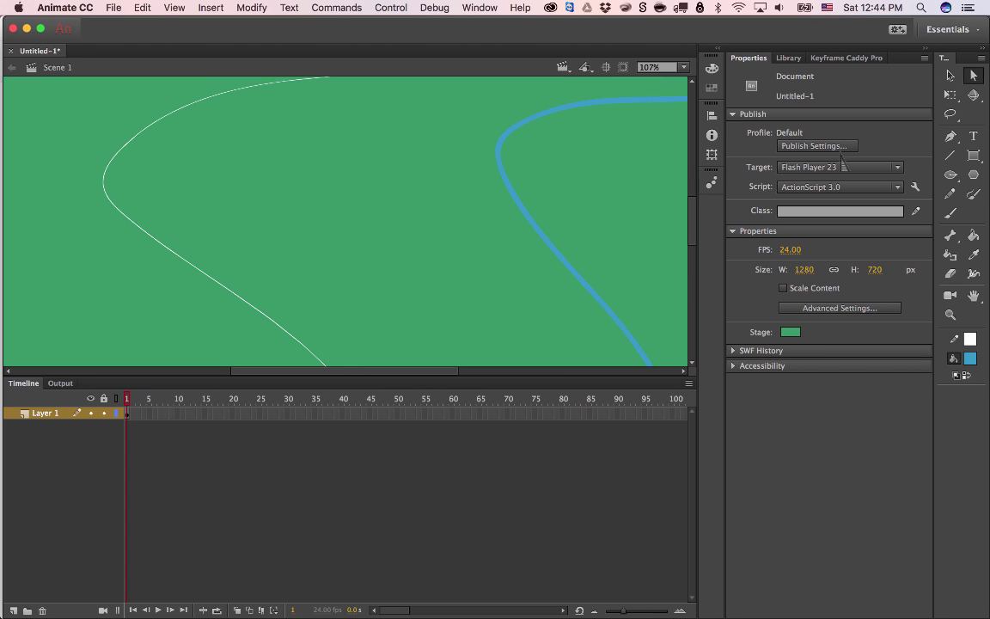
left_click(126, 145)
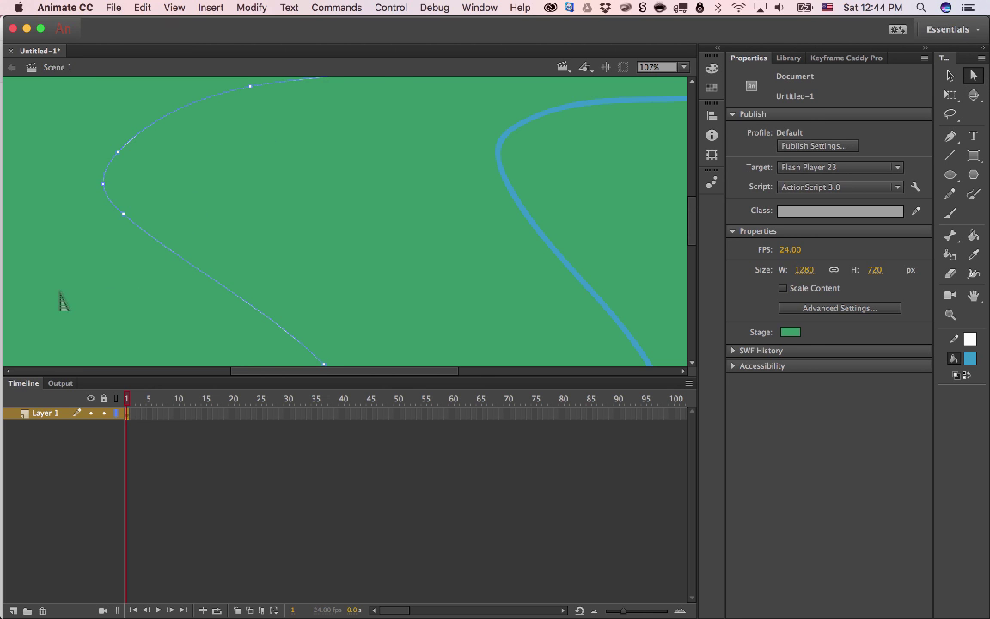
left_click_drag(57, 306, 3, 392)
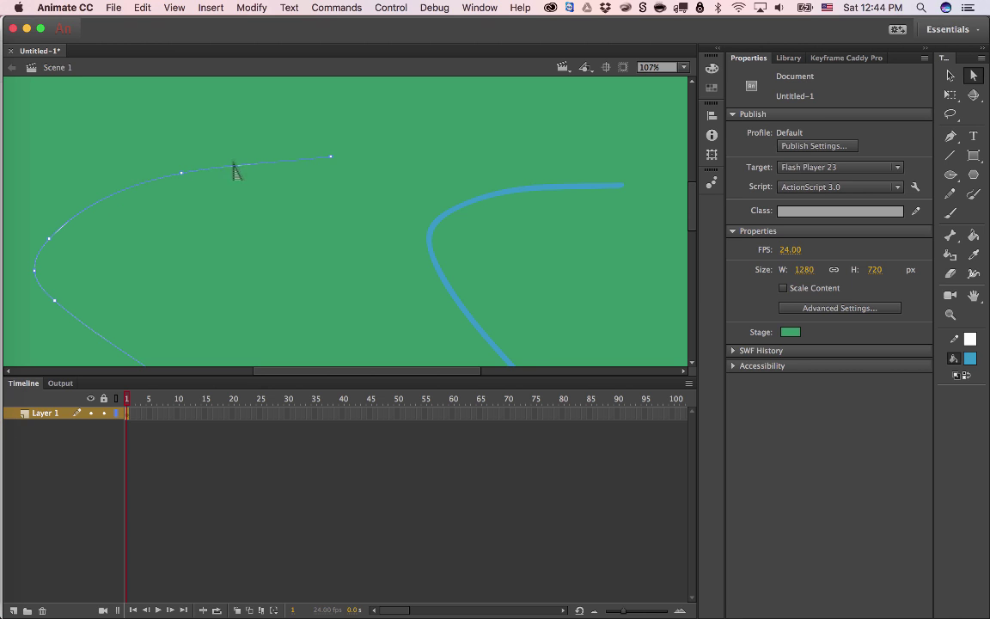
scroll(193, 281, "down", 6)
scroll(194, 281, "right", 1)
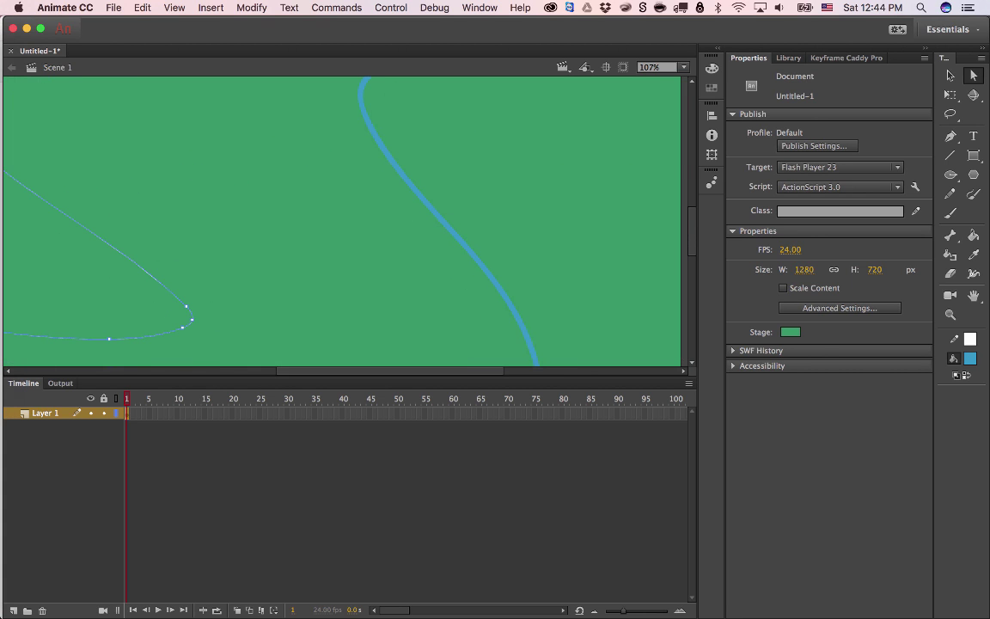
scroll(193, 281, "left", 2)
scroll(409, 236, "left", 5)
scroll(409, 236, "down", 2)
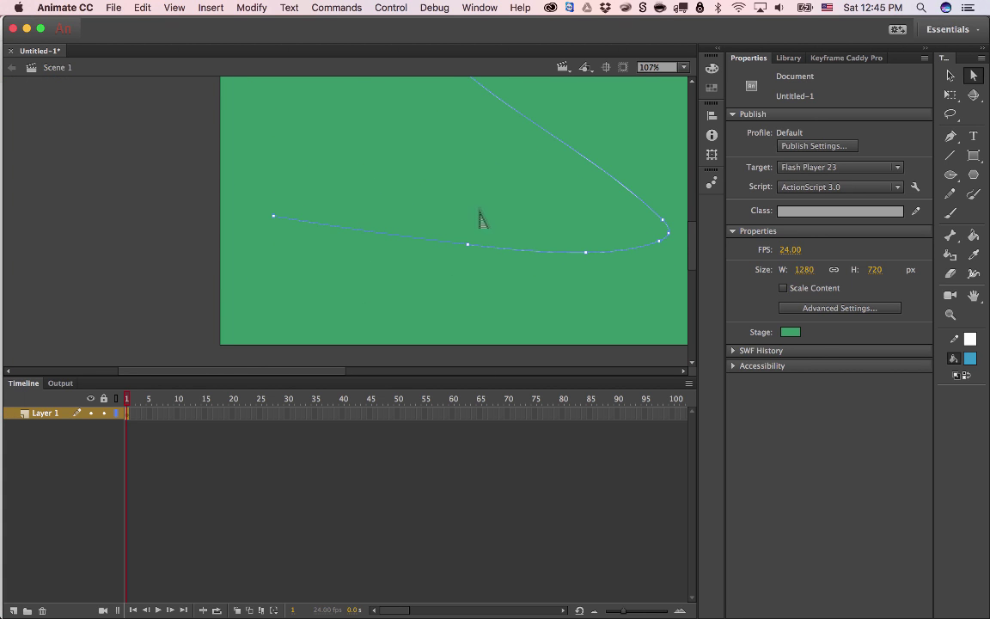
Display the blue curve's anchor points with the Subselection tool and examine them from its upper end to its lower end
scroll(481, 219, "right", 10)
scroll(481, 219, "up", 1)
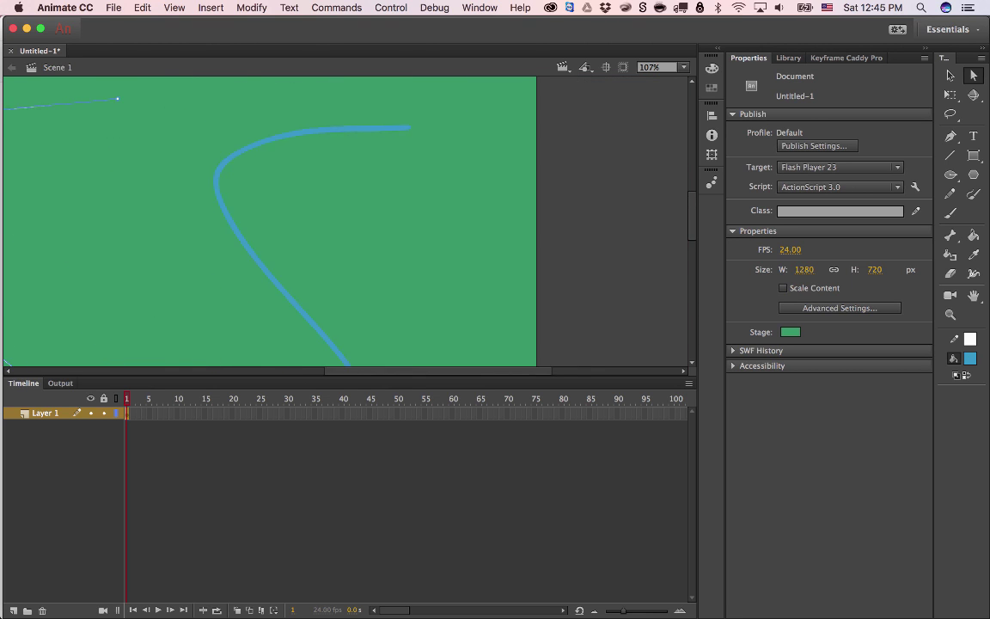
scroll(344, 223, "left", 2)
left_click(305, 152)
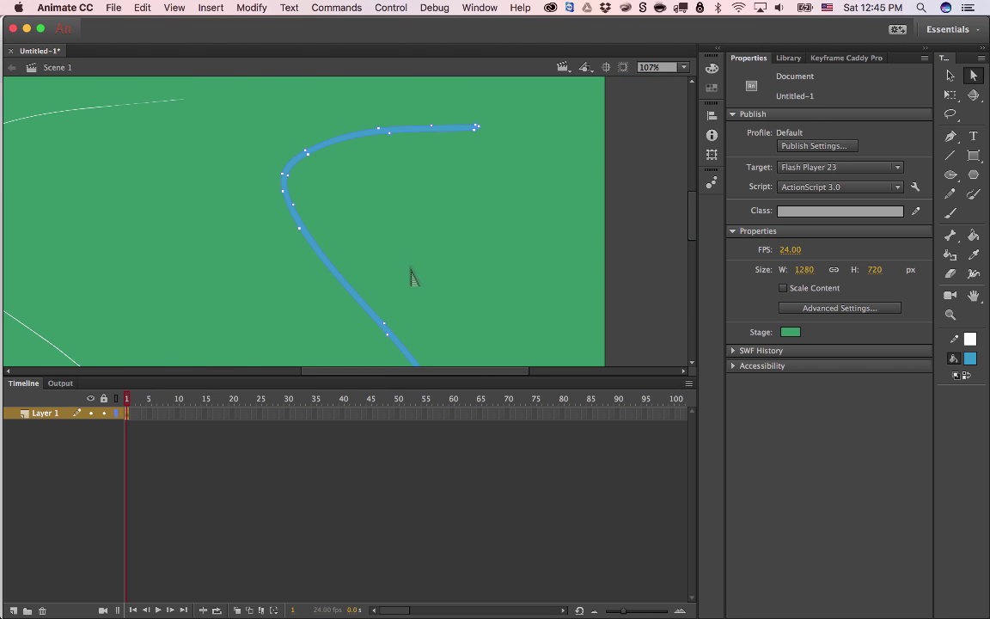
scroll(210, 266, "down", 7)
scroll(210, 265, "right", 2)
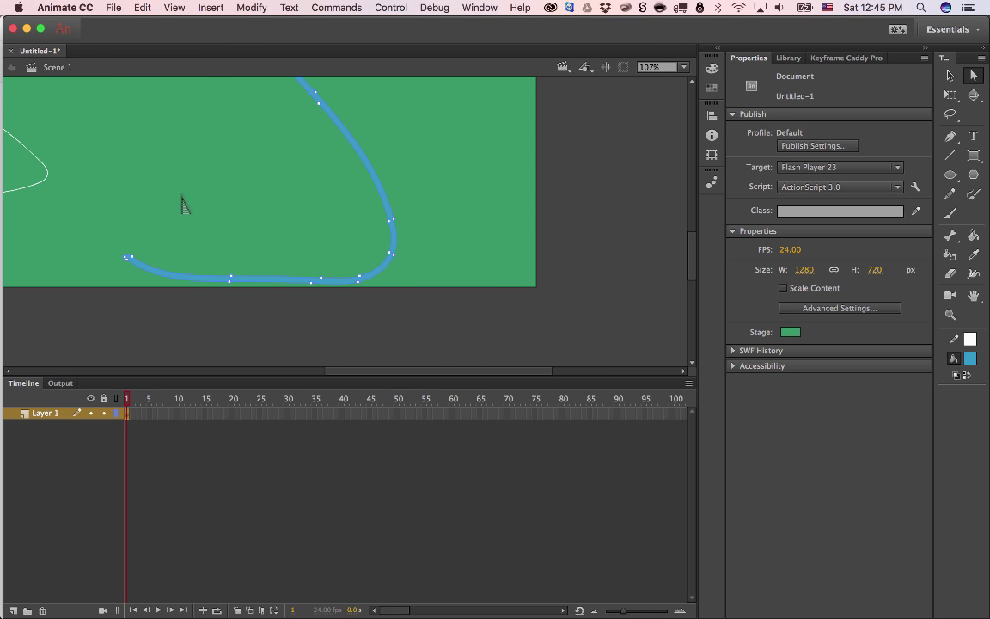
Reselect the white curve and examine its anchor points again for comparison with the blue curve
scroll(182, 204, "left", 6)
left_click(244, 171)
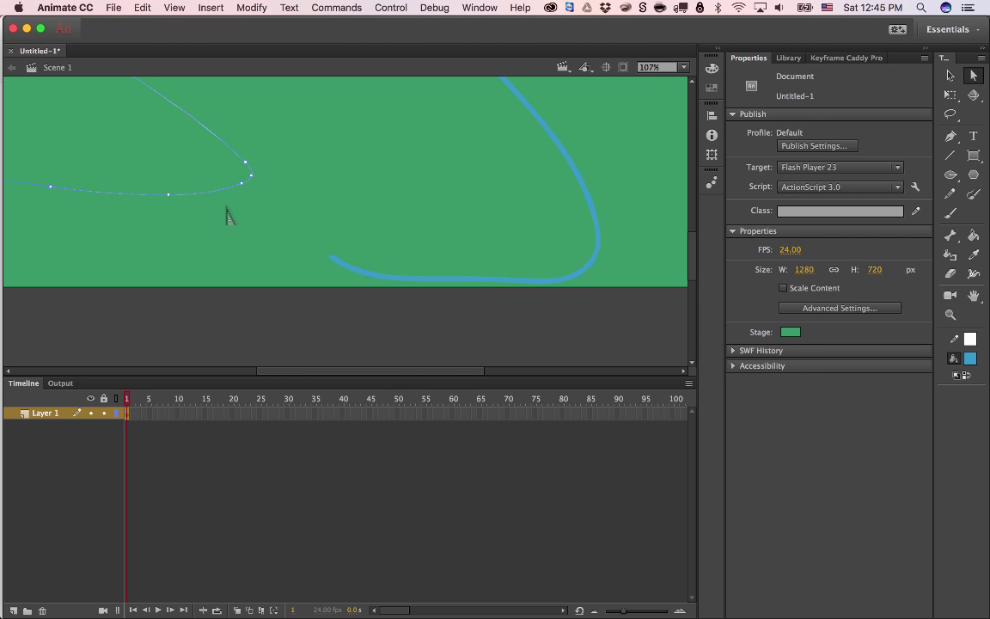
scroll(312, 221, "left", 12)
scroll(312, 221, "up", 3)
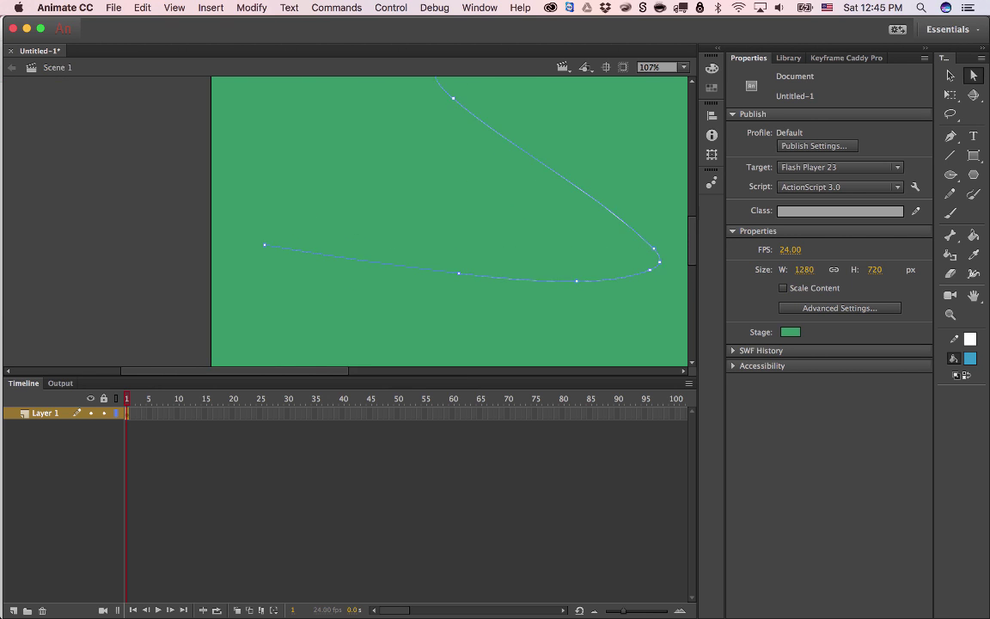
scroll(346, 221, "right", 15)
scroll(317, 275, "left", 2)
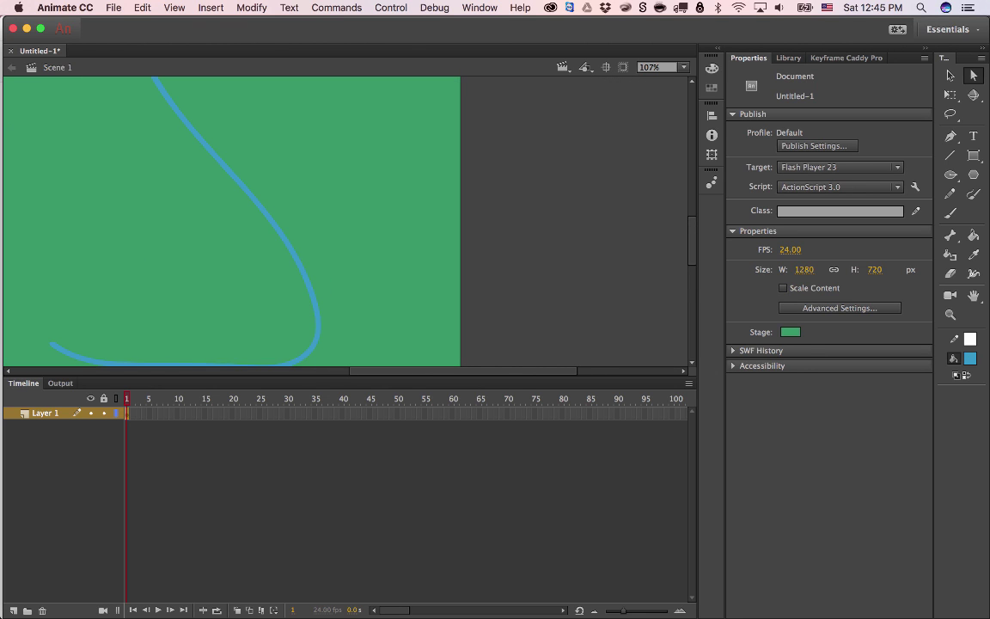
Redisplay the blue curve's anchor points and compare both sides of its outline with the single white stroke
left_click(285, 239)
scroll(317, 163, "left", 16)
scroll(317, 163, "down", 1)
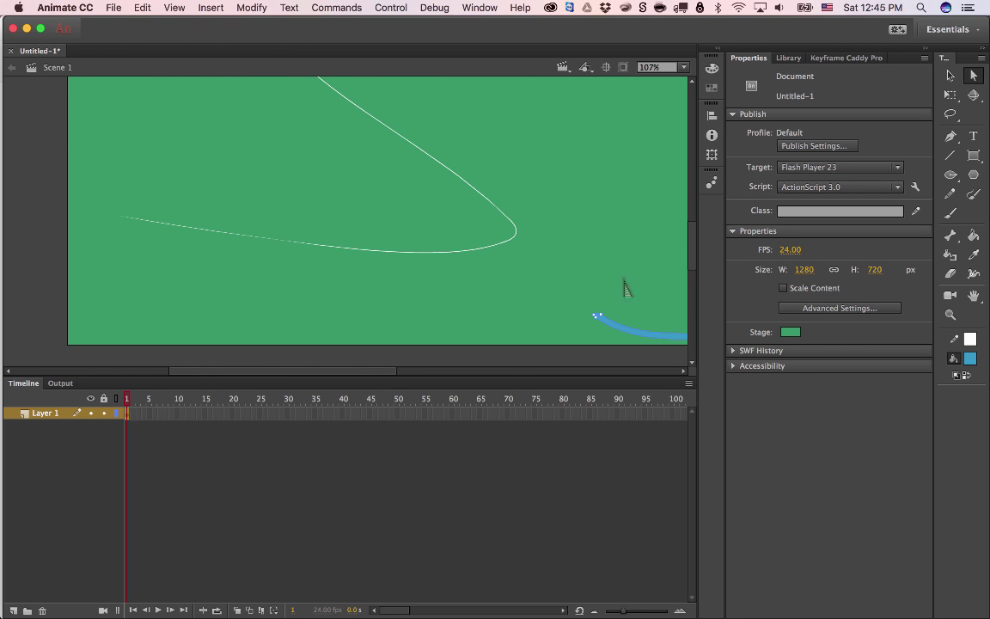
scroll(523, 268, "down", 1)
scroll(524, 268, "right", 10)
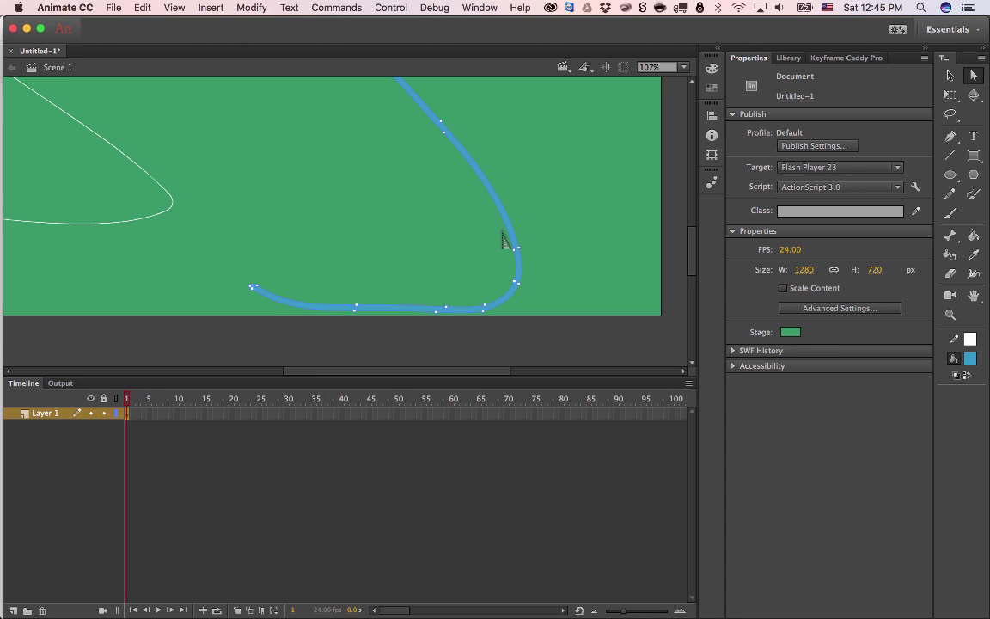
scroll(552, 209, "up", 8)
scroll(345, 221, "left", 2)
scroll(345, 222, "up", 1)
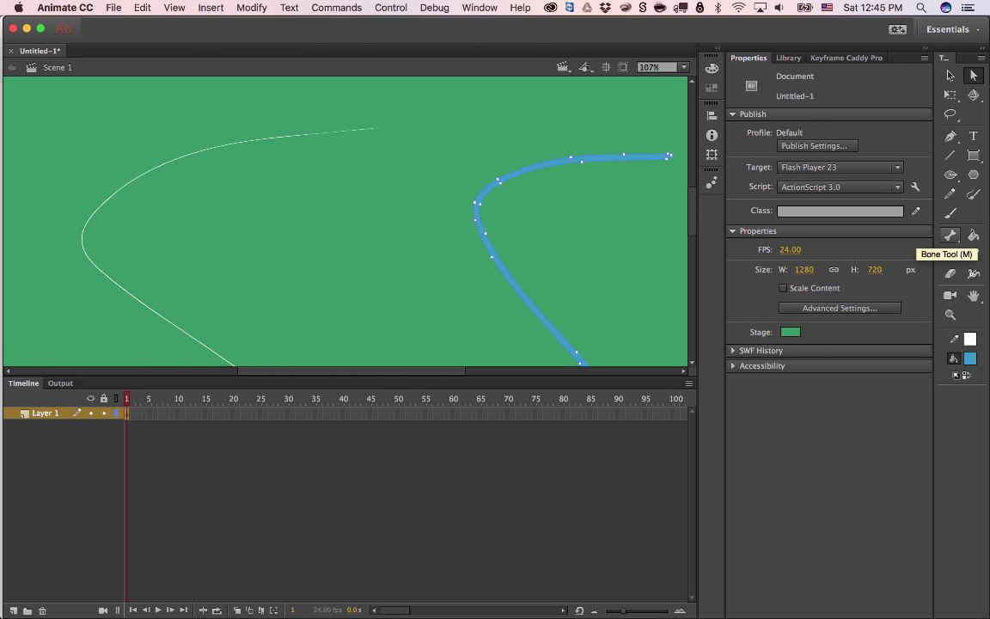
Draw four crossing white lines enclosing a four-sided area inside the white curve, and fill that area blue with the Paint Bucket
left_click(950, 235)
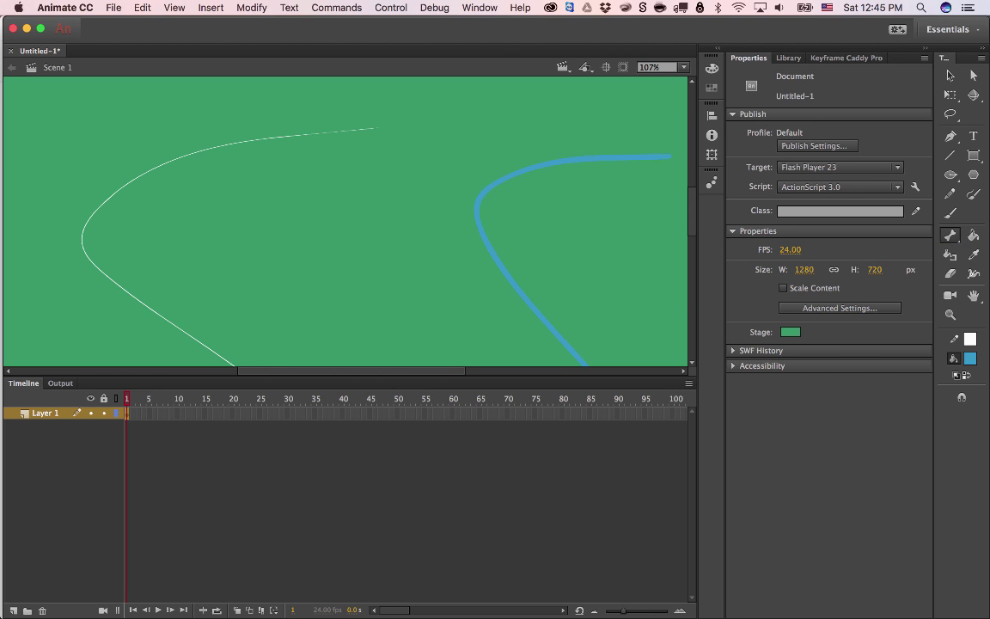
left_click(974, 236)
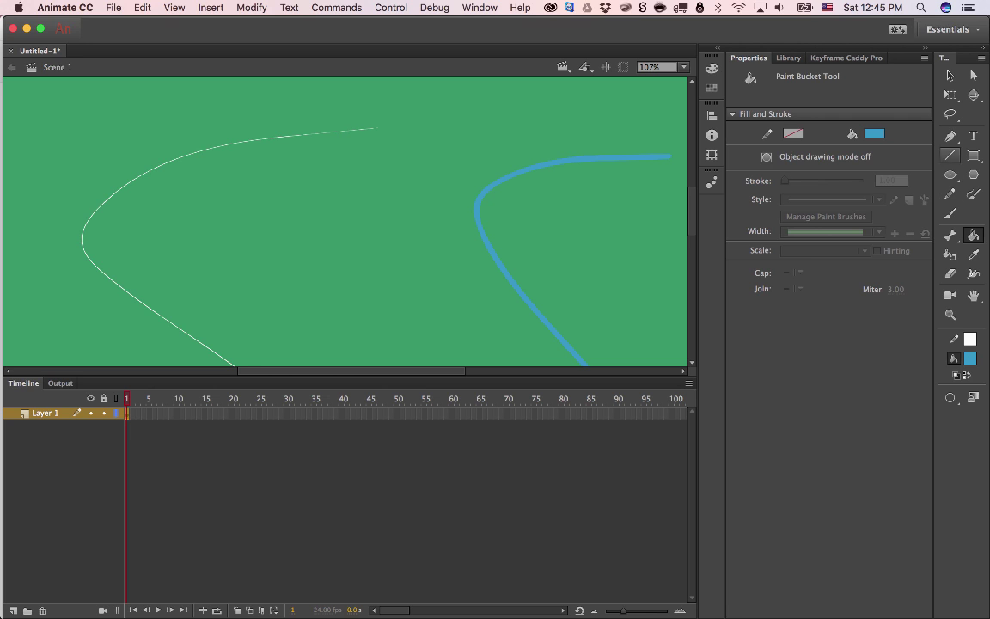
key("n")
mouse_move(328, 145)
left_mouse_down()
mouse_move(212, 252)
mouse_move(285, 333)
left_mouse_up()
mouse_move(262, 334)
left_mouse_down()
mouse_move(388, 232)
mouse_move(241, 152)
left_mouse_up()
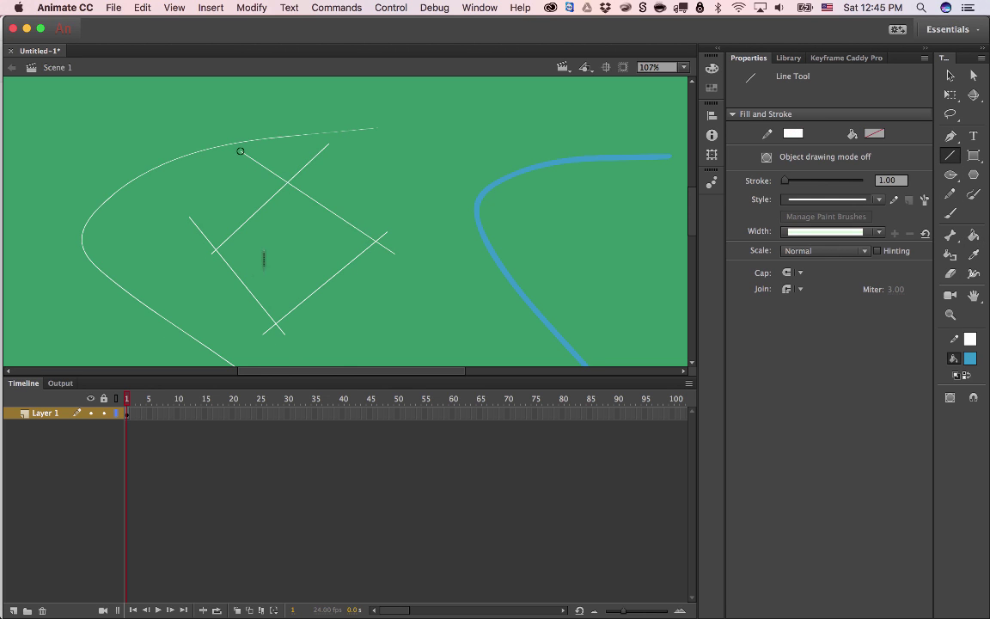
key("k")
left_click(295, 253)
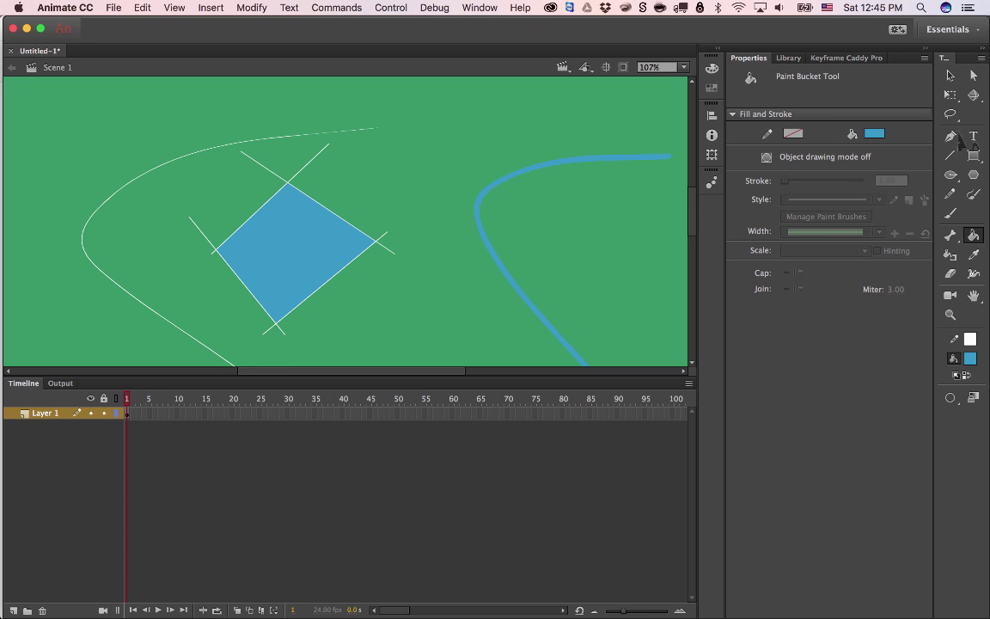
Draw four more white lines forming a smaller four-sided shape between the curves, leaving a small gap at its upper corner
left_click(950, 156)
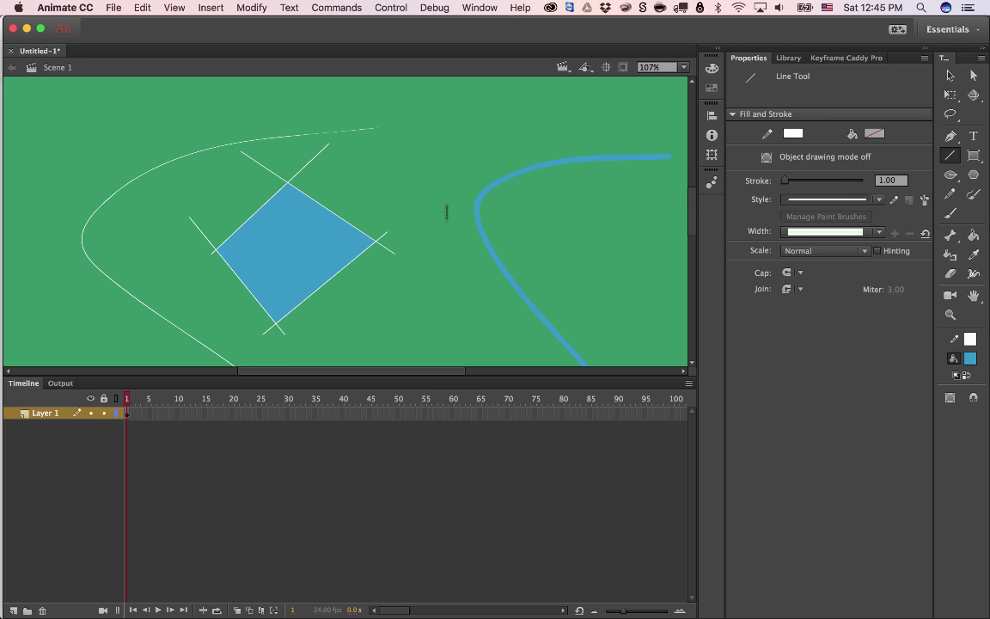
left_click_drag(415, 107, 374, 179)
mouse_move(344, 152)
left_mouse_down()
mouse_move(468, 232)
mouse_move(496, 128)
mouse_move(475, 123)
left_mouse_up()
left_click_drag(386, 107, 461, 129)
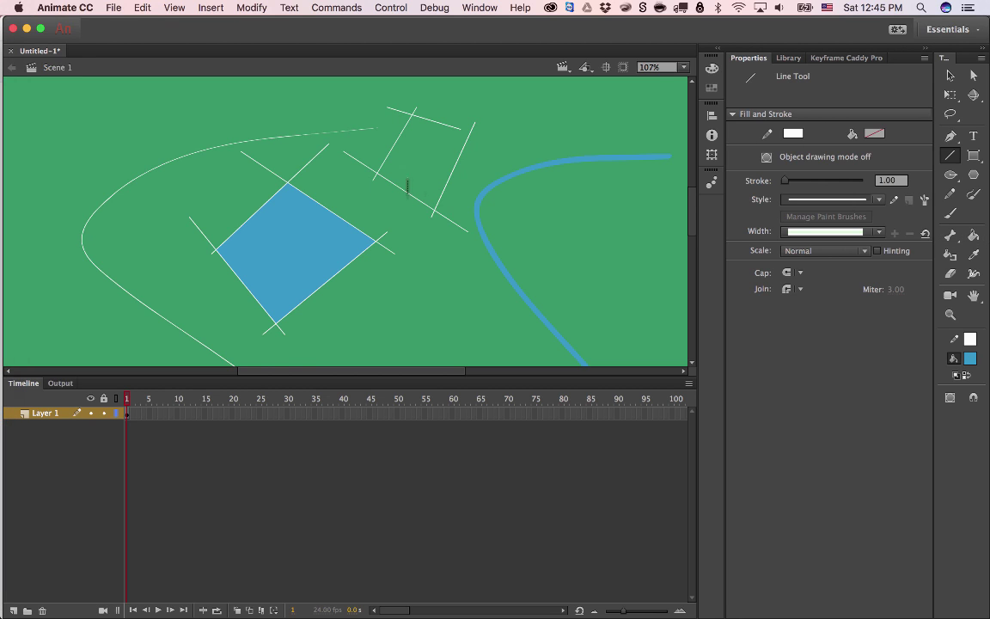
Set the Paint Bucket's gap size option to Close Large Gaps
key("k")
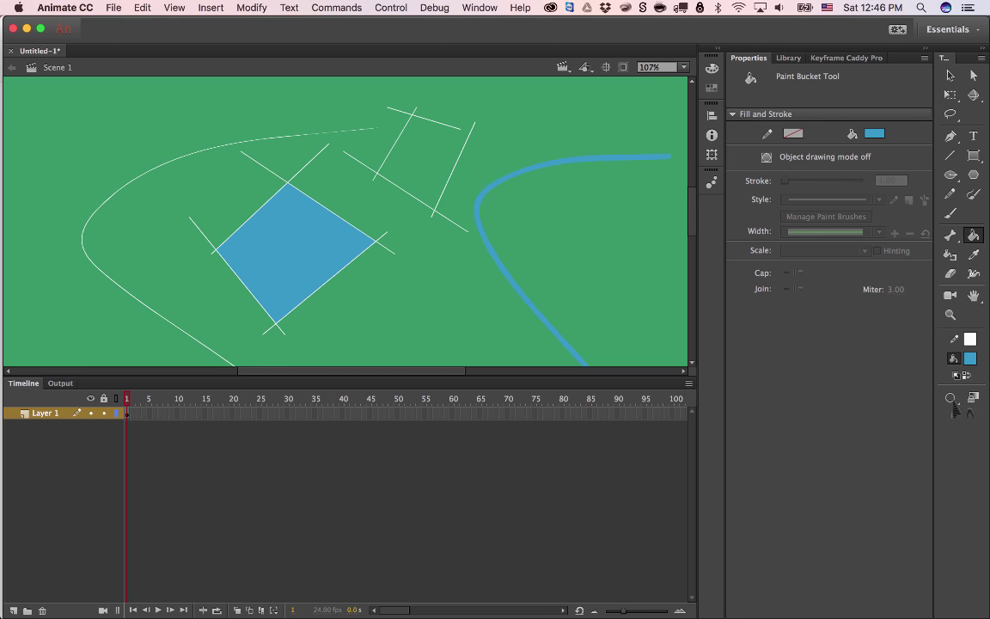
left_click(951, 397)
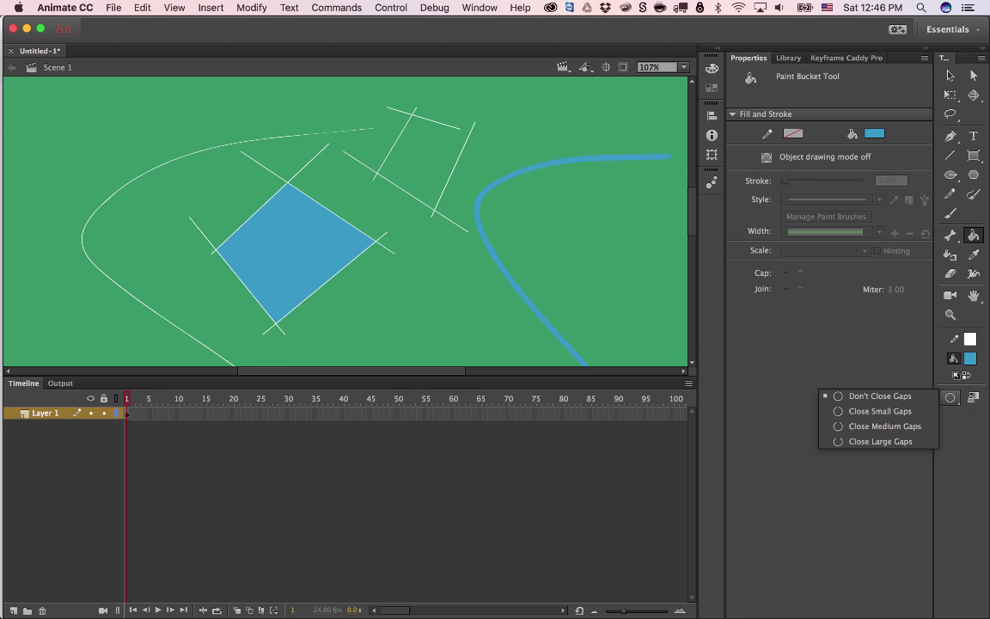
left_click(880, 440)
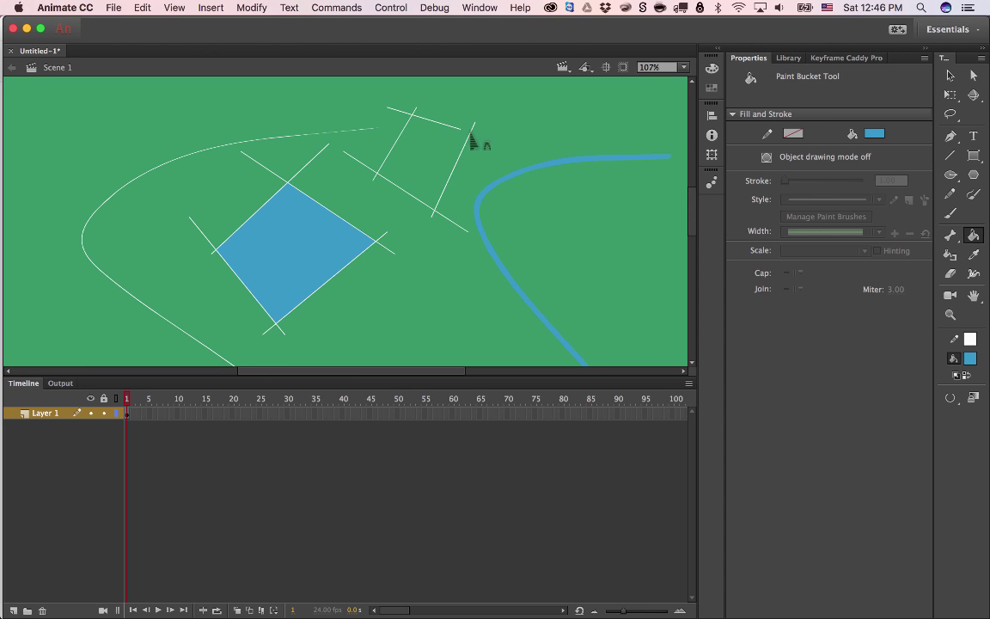
Lengthen the smaller shape's upper line to narrow the corner gap, and fill the shape blue with the Paint Bucket
key("v")
left_click_drag(461, 129, 468, 131)
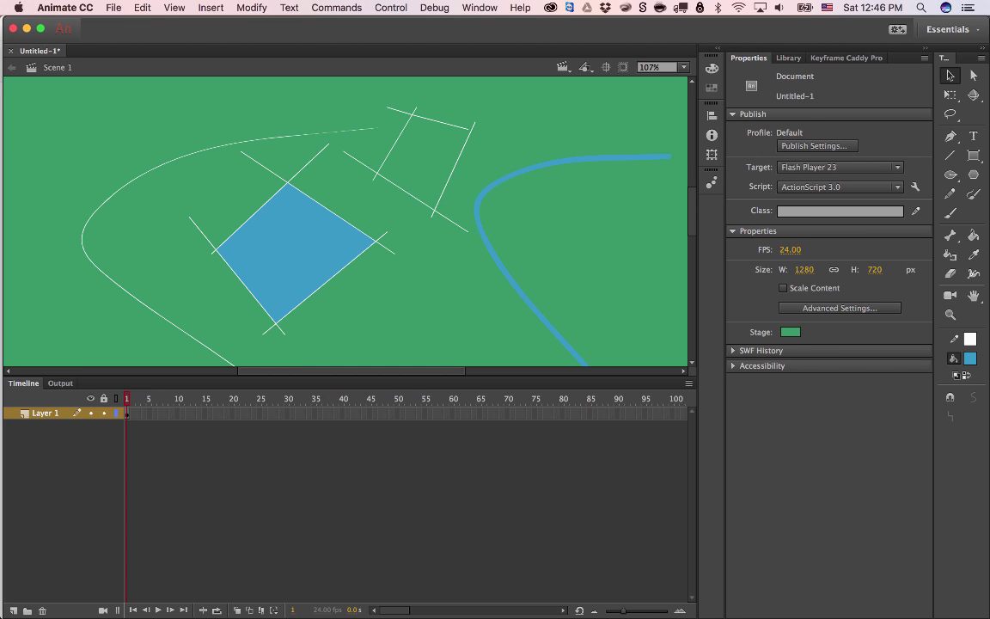
key("k")
left_click(472, 141)
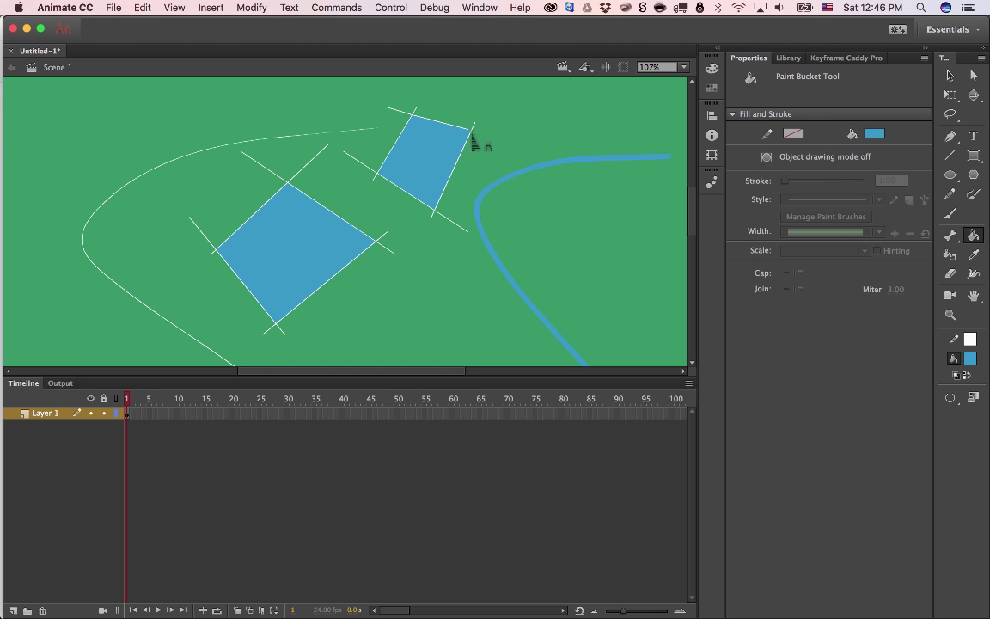
left_click(949, 397)
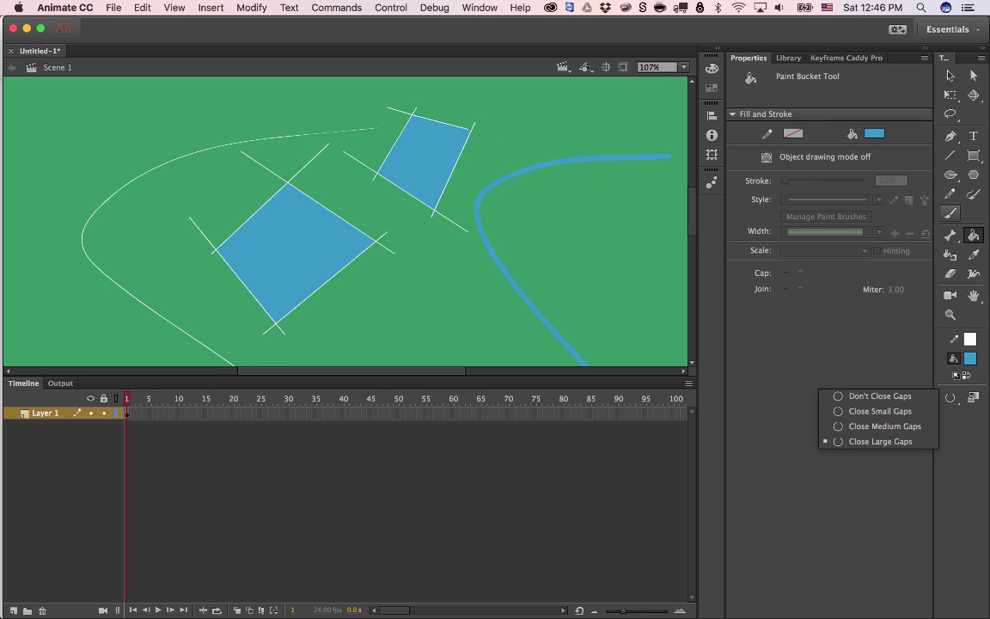
left_click(795, 374)
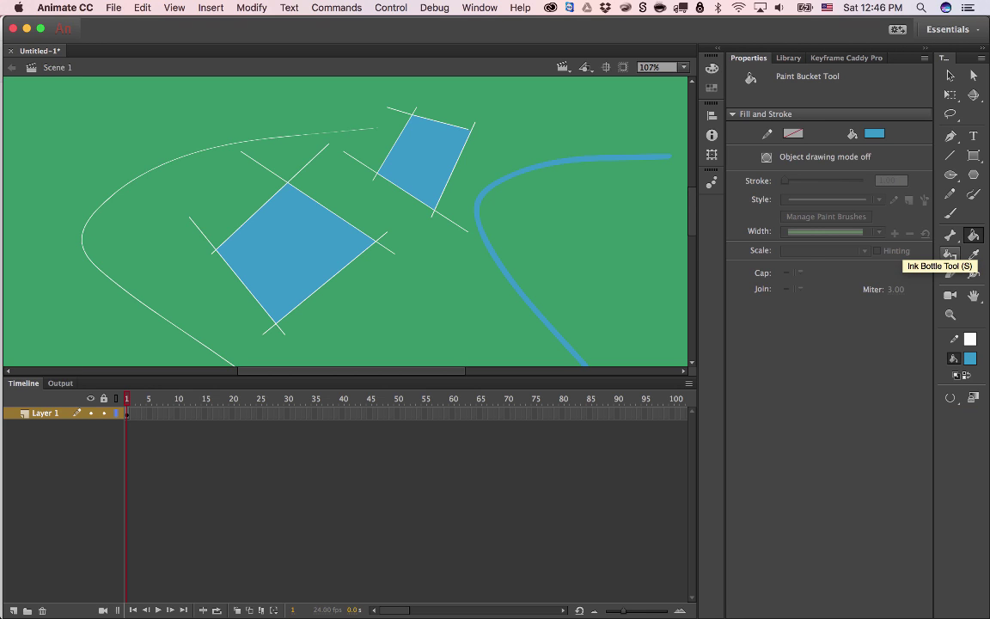
Outline the blue curve with a white 1.00 solid stroke using the Ink Bottle tool and inspect the outline
left_click(949, 254)
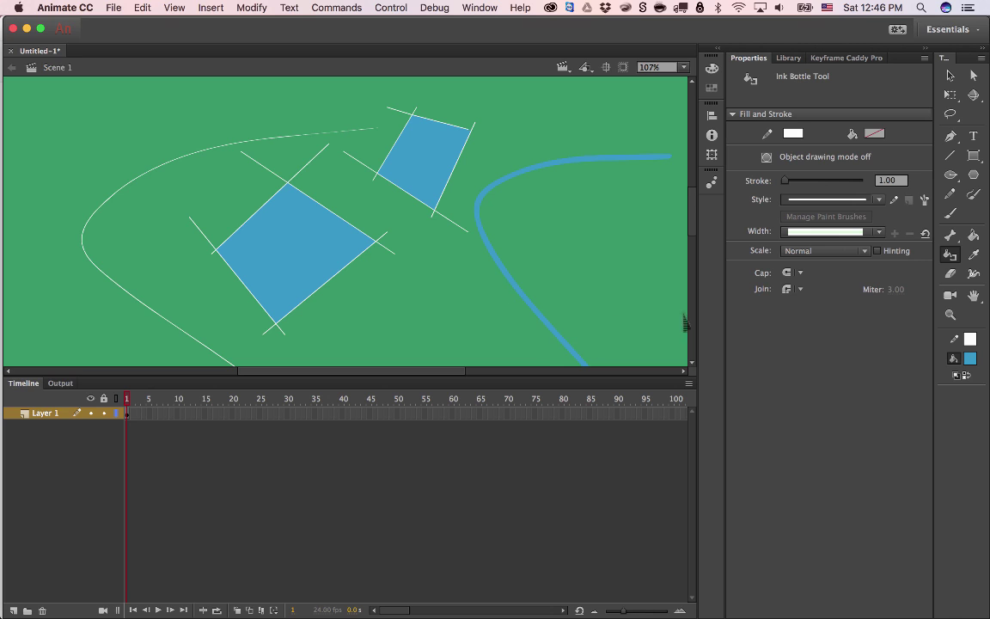
left_click(518, 287)
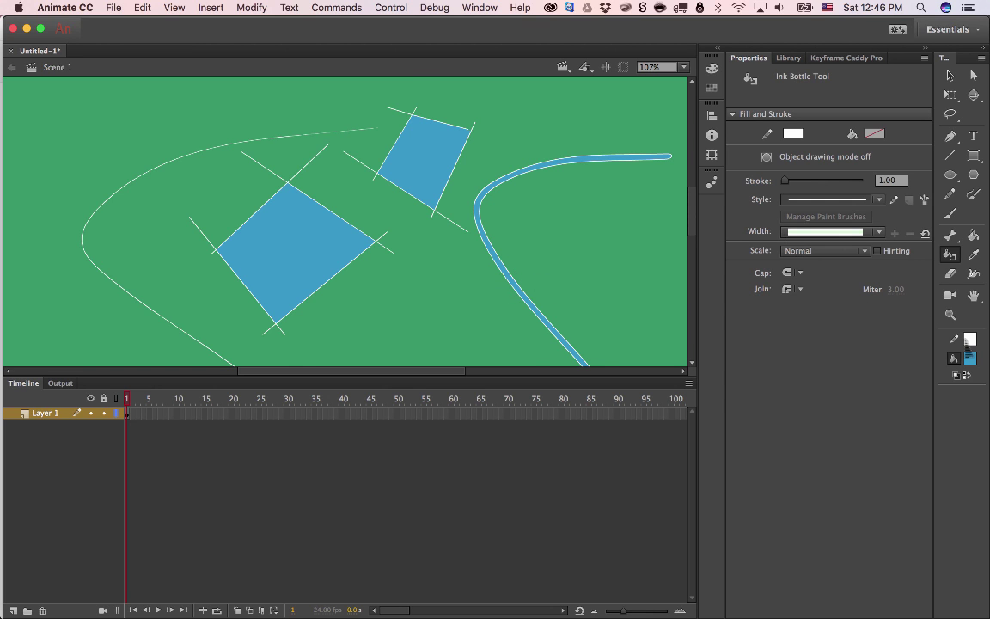
scroll(346, 221, "down", 3)
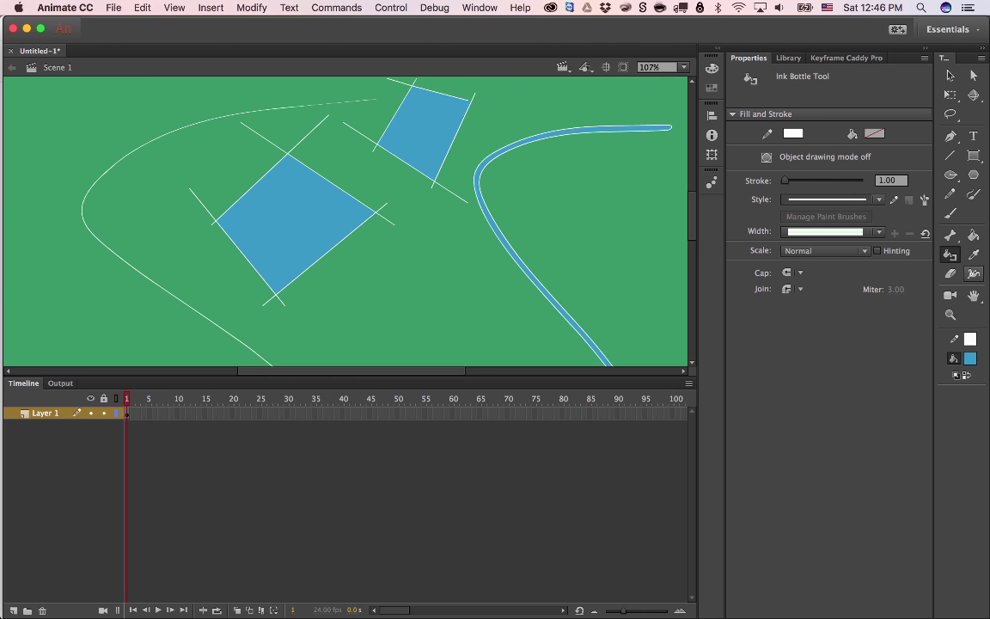
scroll(346, 222, "down", 7)
scroll(345, 221, "up", 9)
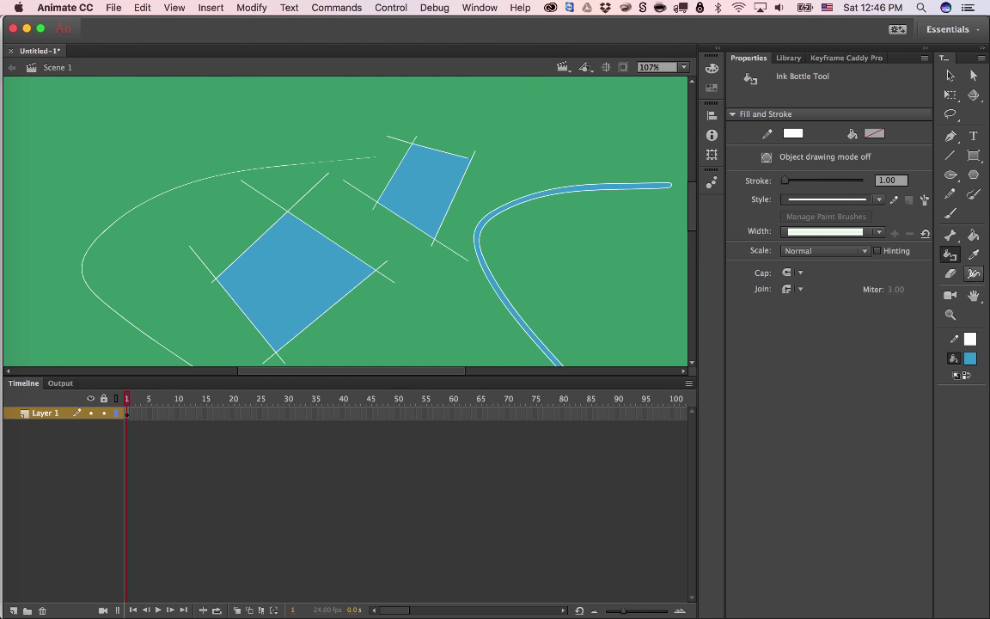
Sample the green stage colour and then the larger shape's blue fill with the Eyedropper
left_click(974, 254)
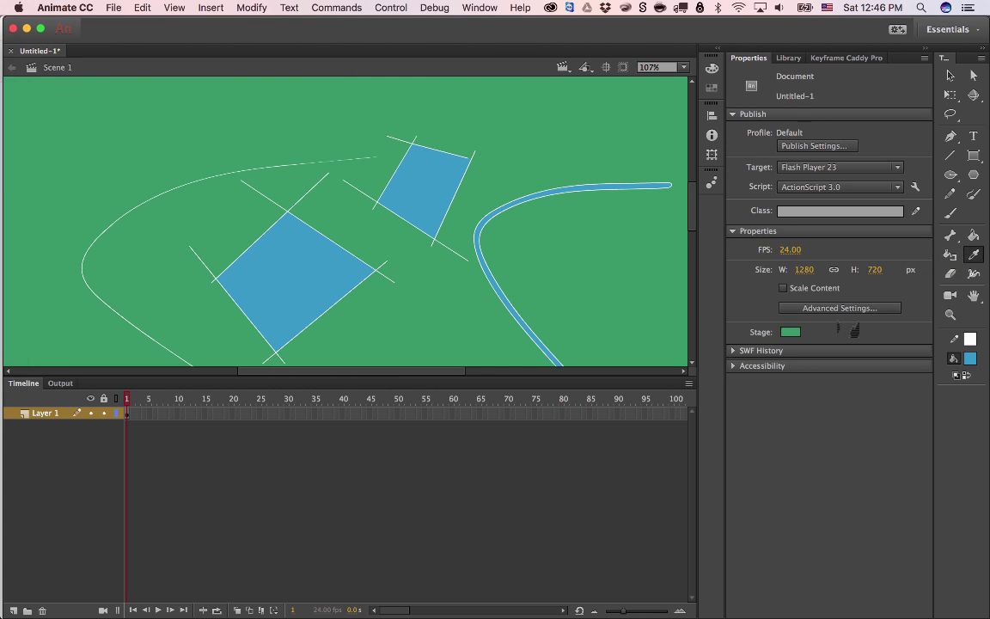
key("k")
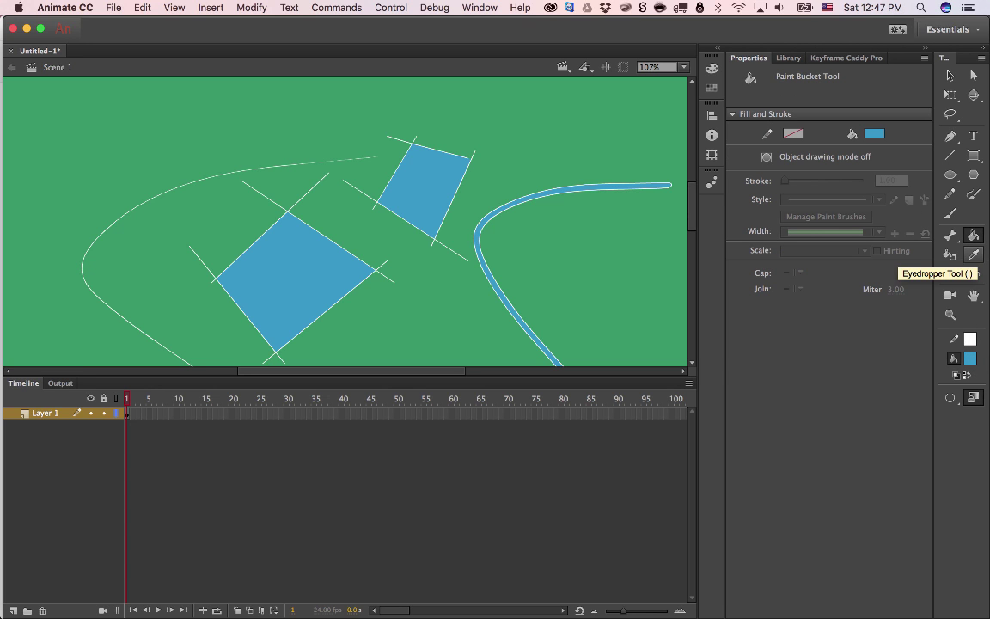
left_click(973, 254)
left_click(610, 258)
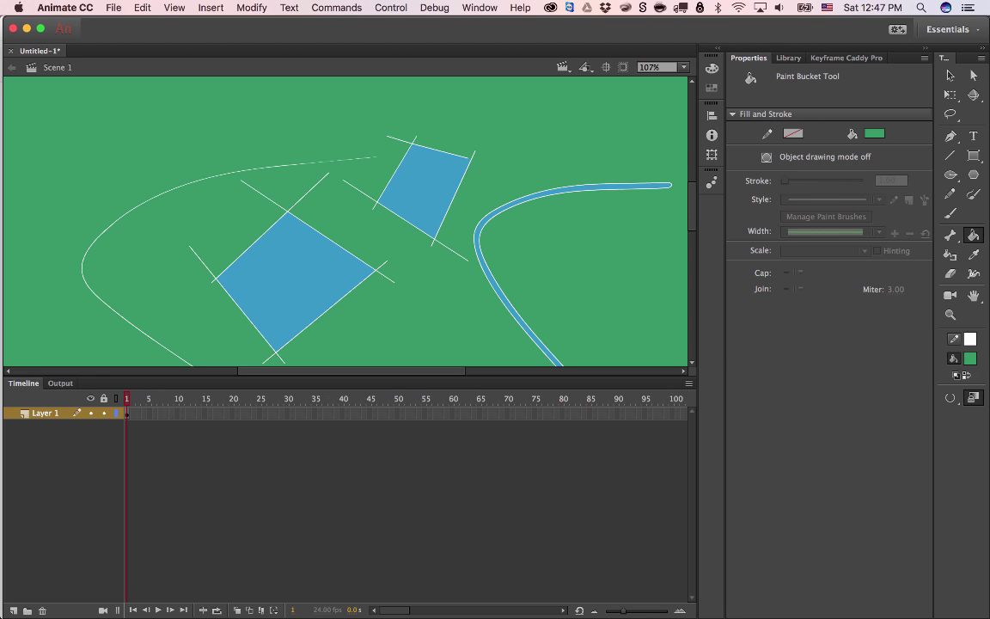
key("i")
left_click(296, 281)
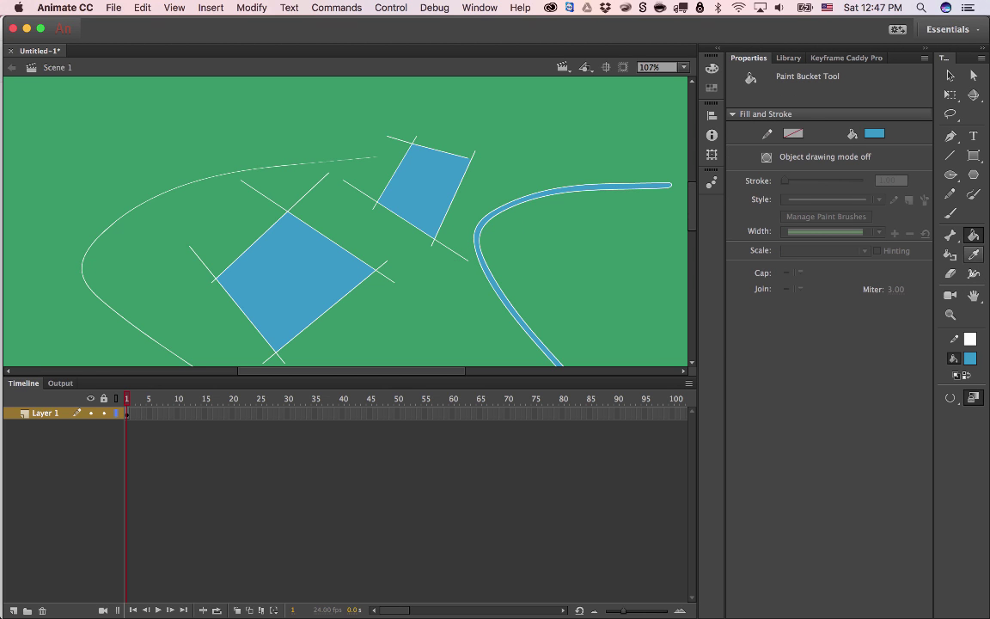
Sample the smaller shape's white line as the stroke and the green stage as the fill colour with the Eyedropper
key("i")
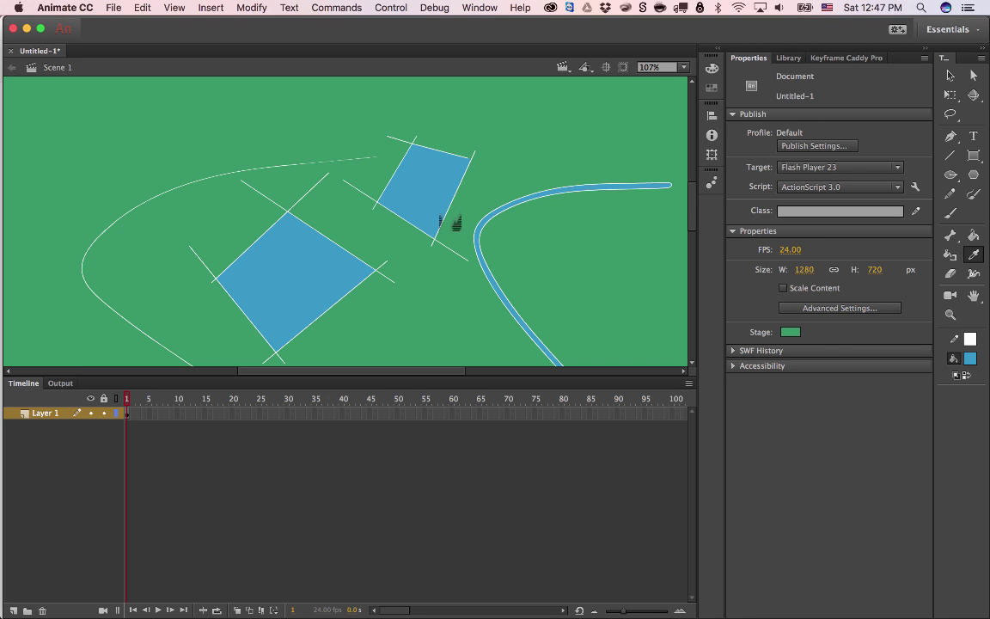
left_click(438, 237)
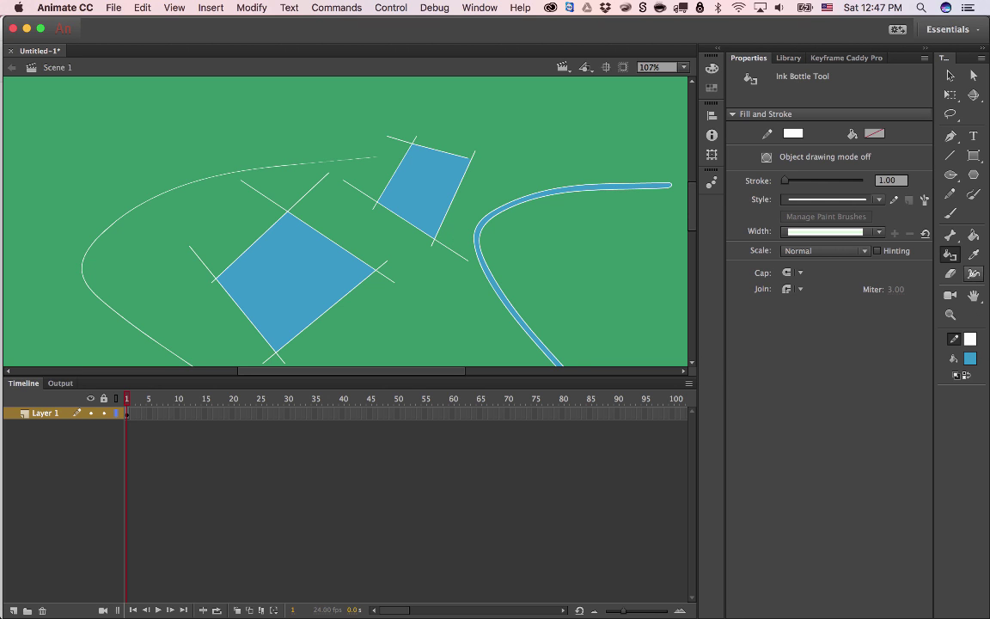
left_click(973, 254)
left_click(602, 274)
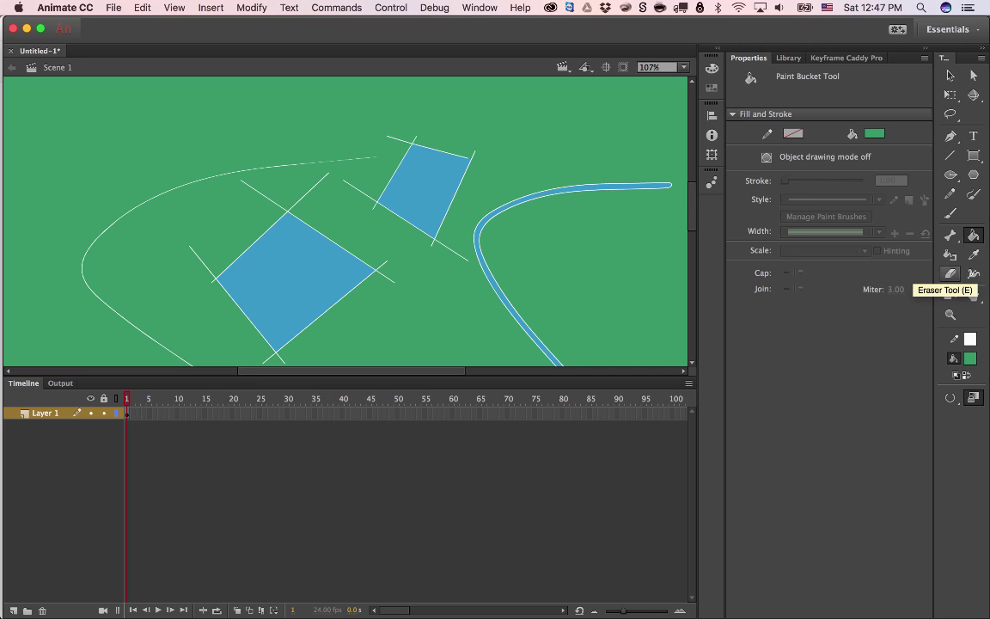
Thicken the overhanging line ends around the two blue shapes with the Width tool
left_click(949, 273)
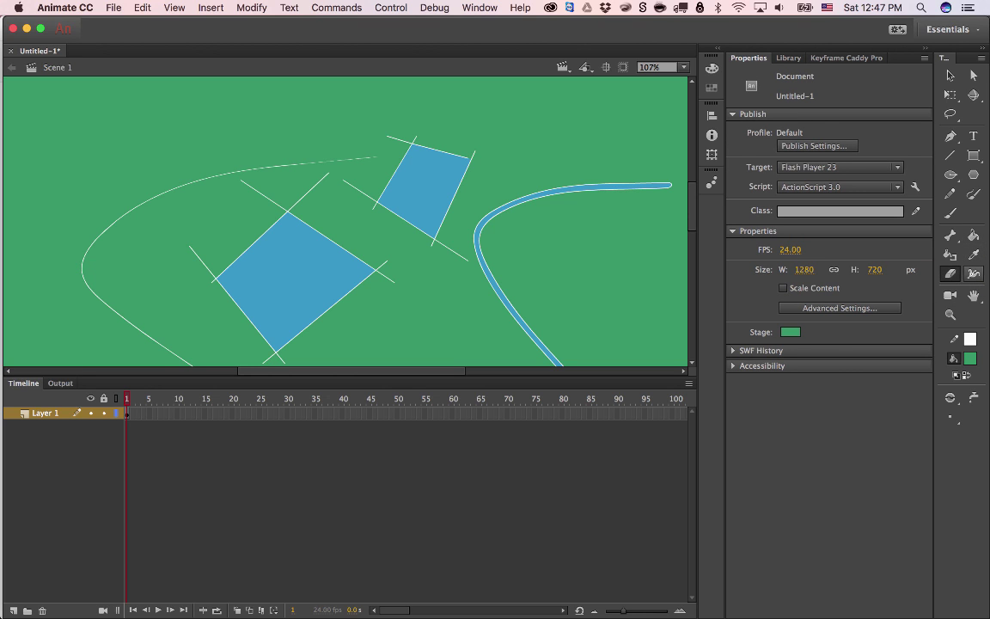
left_click(974, 273)
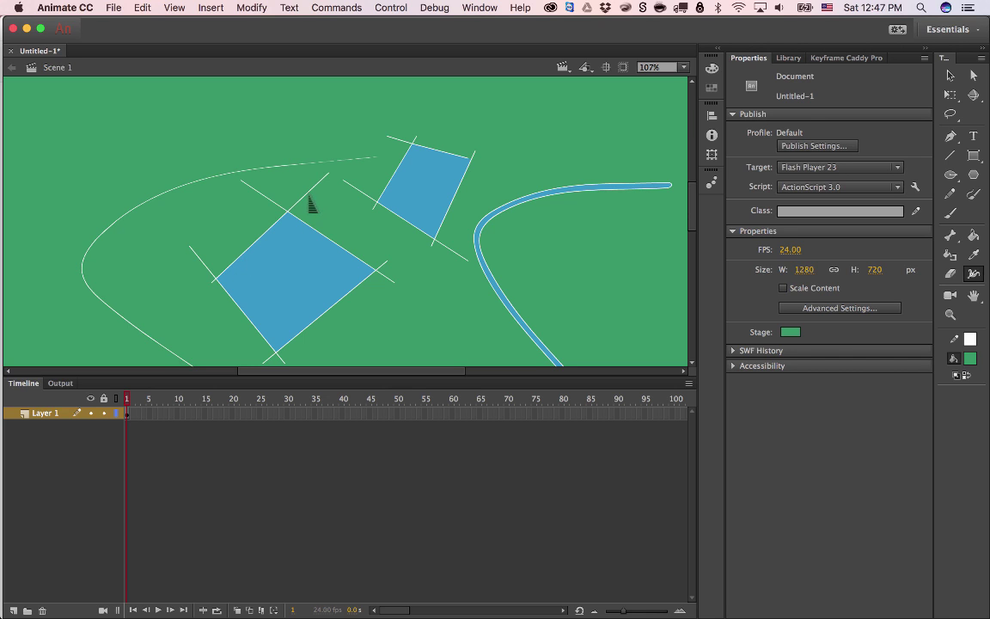
left_click_drag(308, 203, 365, 201)
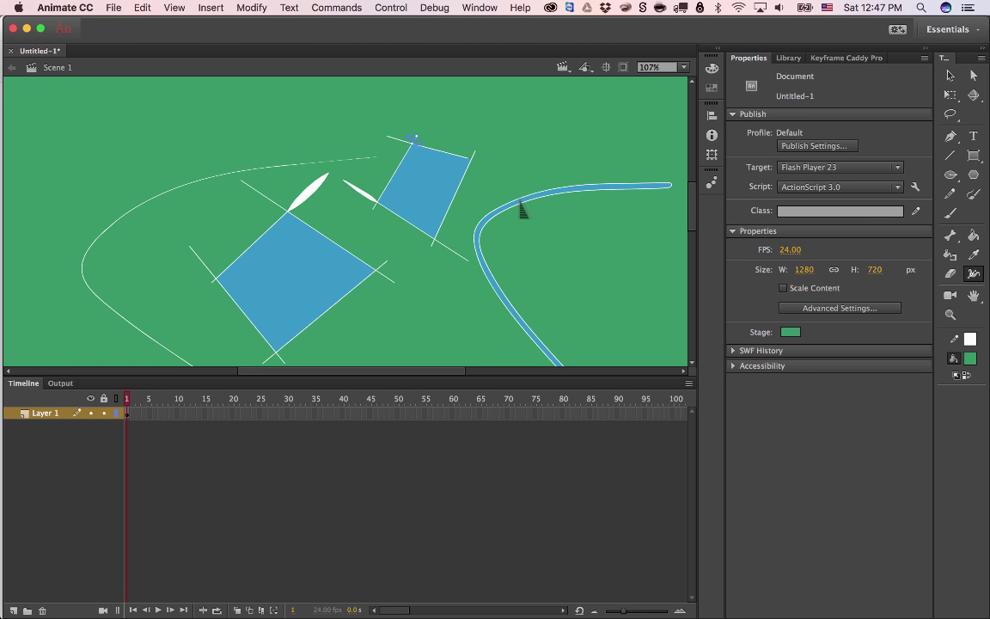
Widen the white outline of the blue curve with the Width tool and inspect it along its whole length
left_click(516, 203)
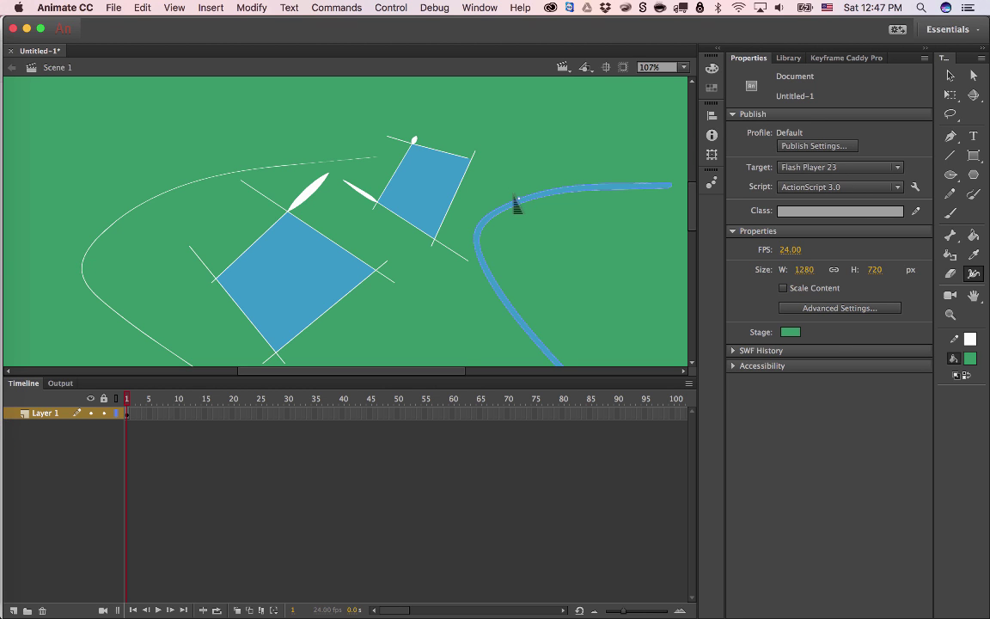
left_click(587, 268)
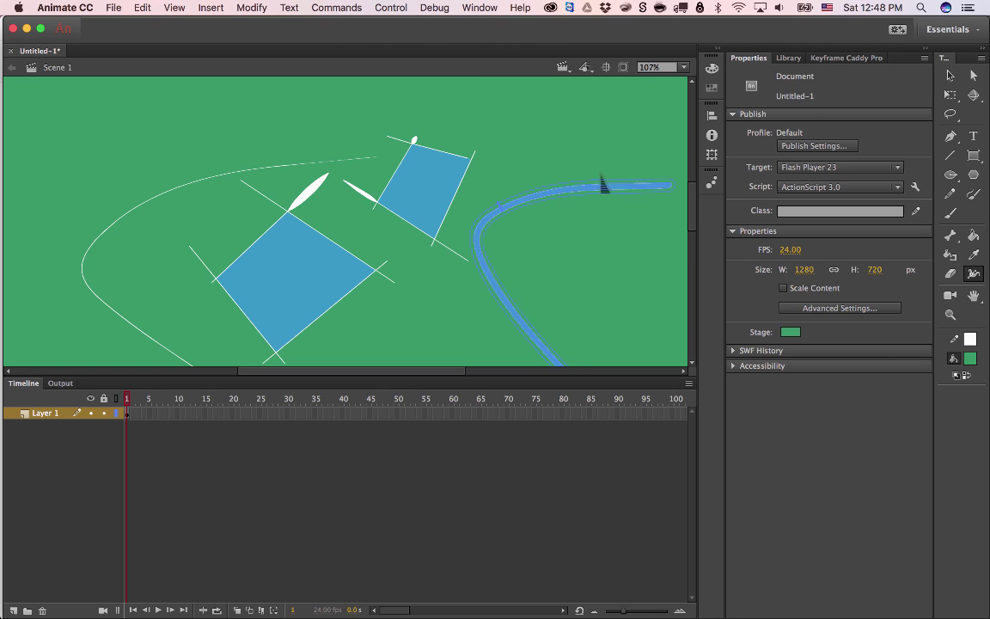
scroll(575, 258, "down", 5)
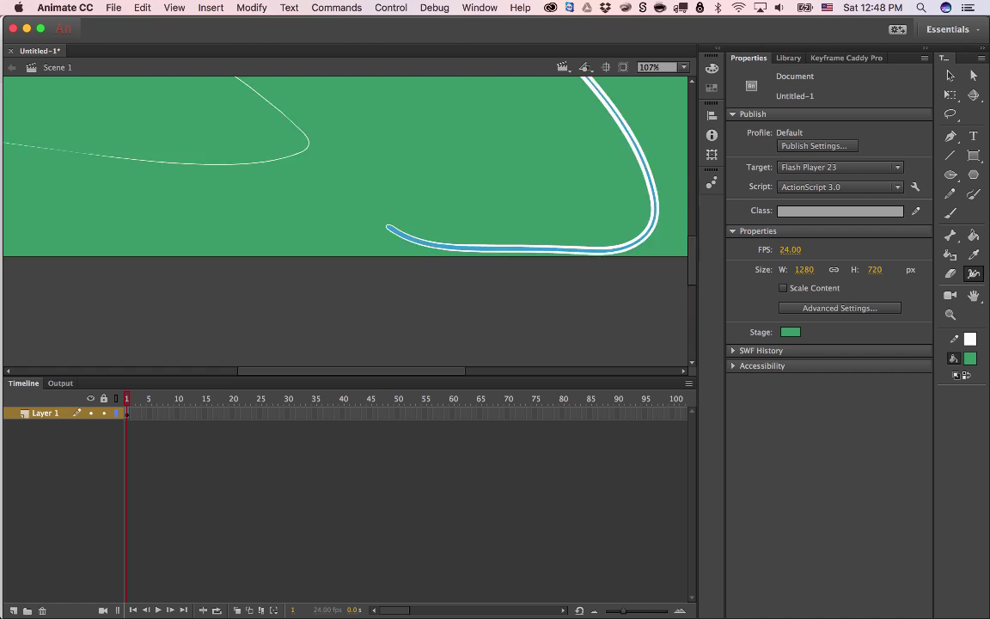
scroll(575, 258, "up", 10)
scroll(346, 222, "down", 5)
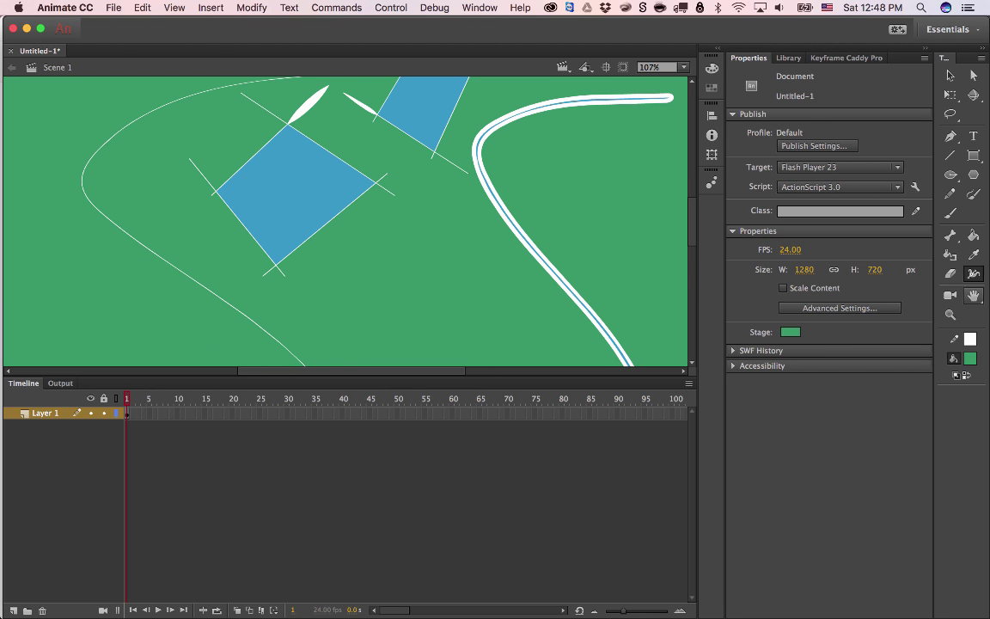
Add a camera to the scene, zoom it out to 69% and reposition its view around the drawing
left_click(949, 295)
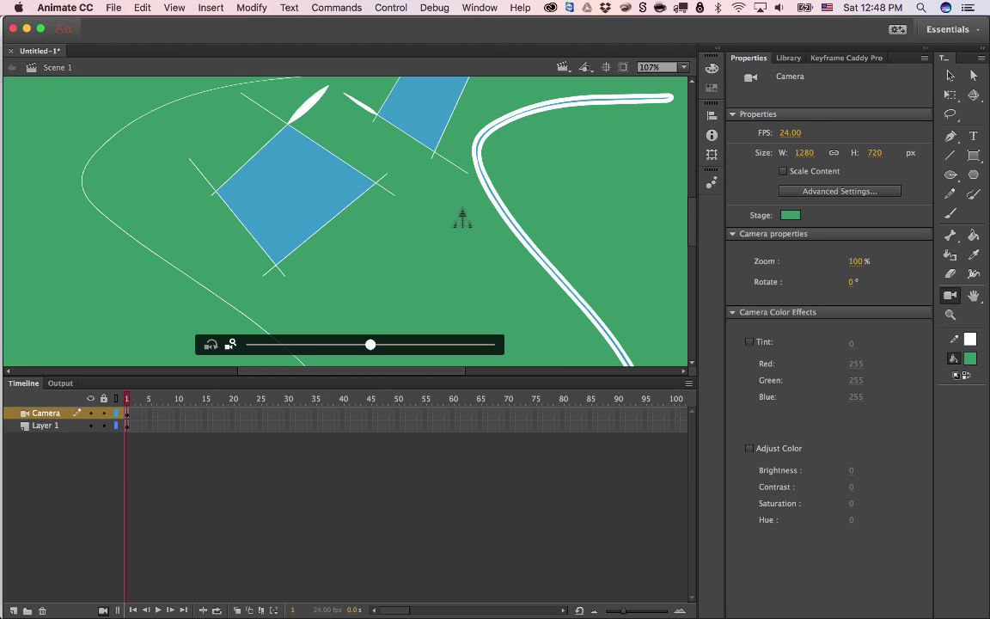
mouse_move(375, 205)
left_mouse_down()
mouse_move(368, 186)
mouse_move(371, 258)
mouse_move(283, 351)
mouse_move(336, 296)
left_mouse_up()
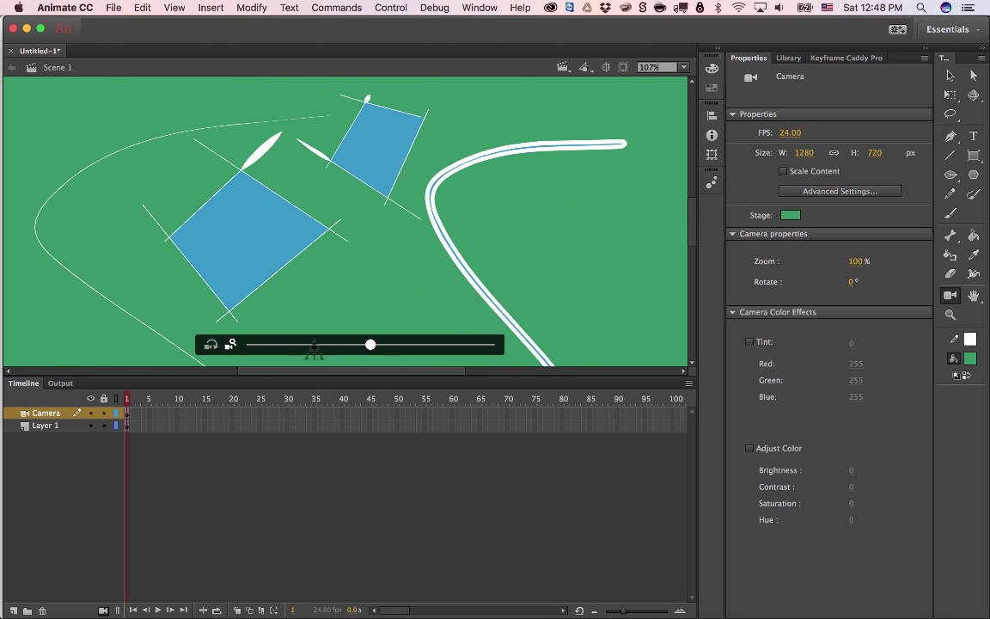
left_click_drag(371, 344, 281, 344)
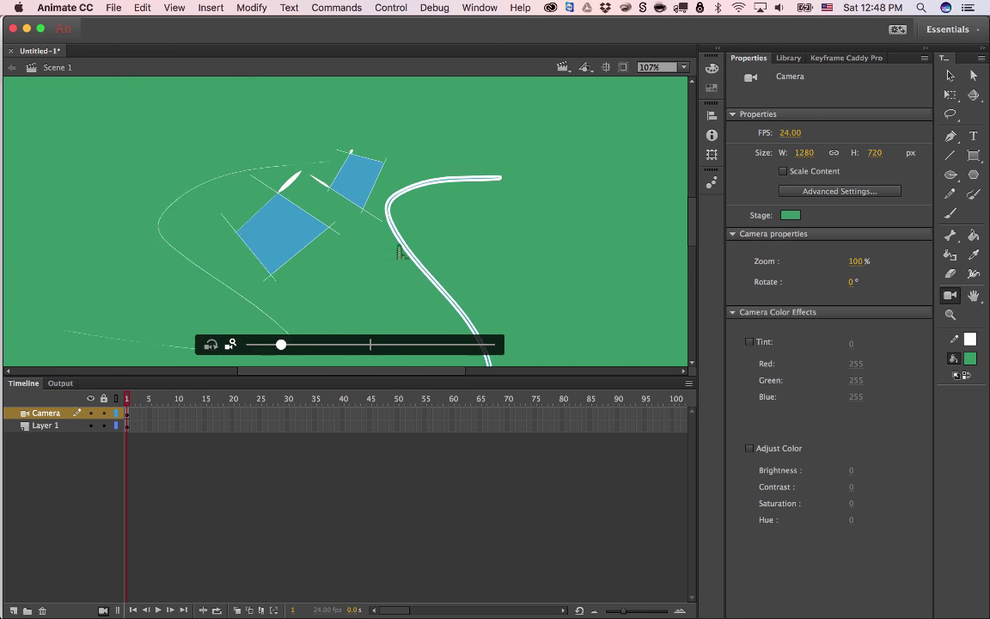
left_click_drag(402, 251, 330, 325)
Extend the Camera layer and Layer 1 to frame 45 and zoom the camera in on a new keyframe there
mouse_move(317, 316)
left_mouse_down()
mouse_move(248, 380)
mouse_move(320, 421)
mouse_move(339, 383)
mouse_move(369, 425)
left_mouse_up()
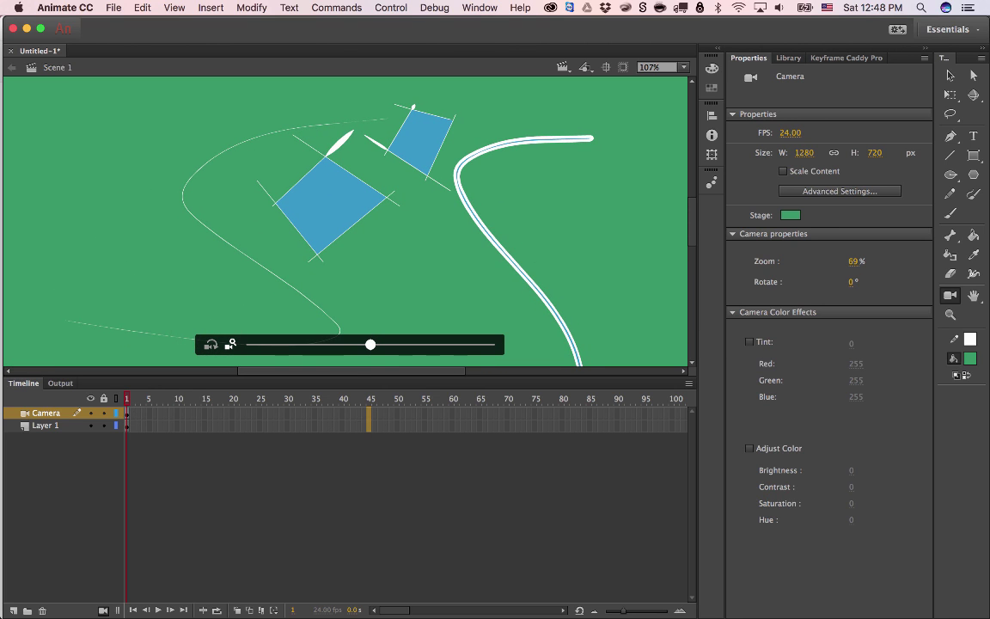
key("F5")
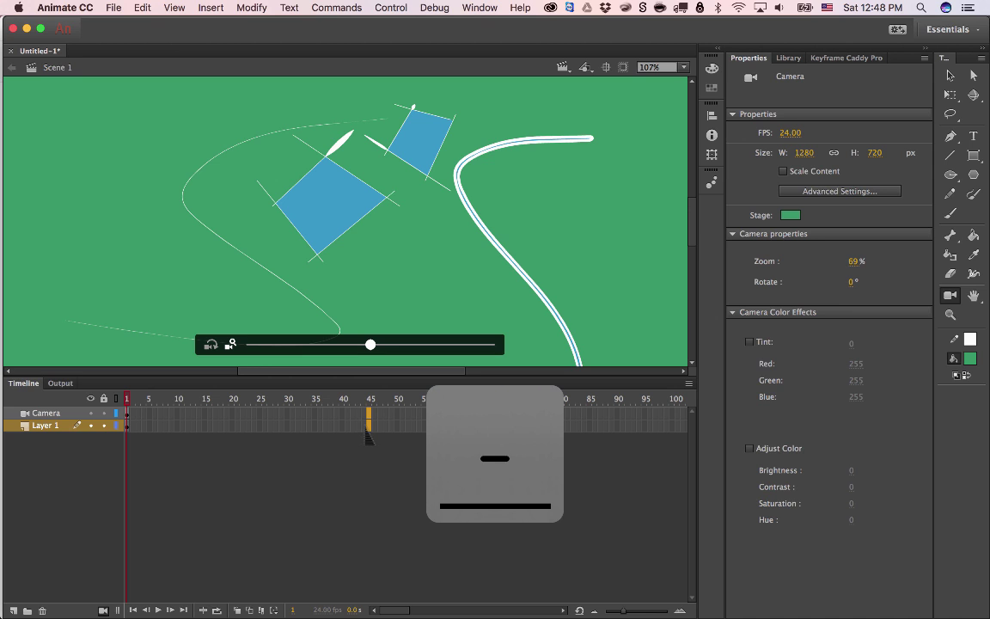
key("F5")
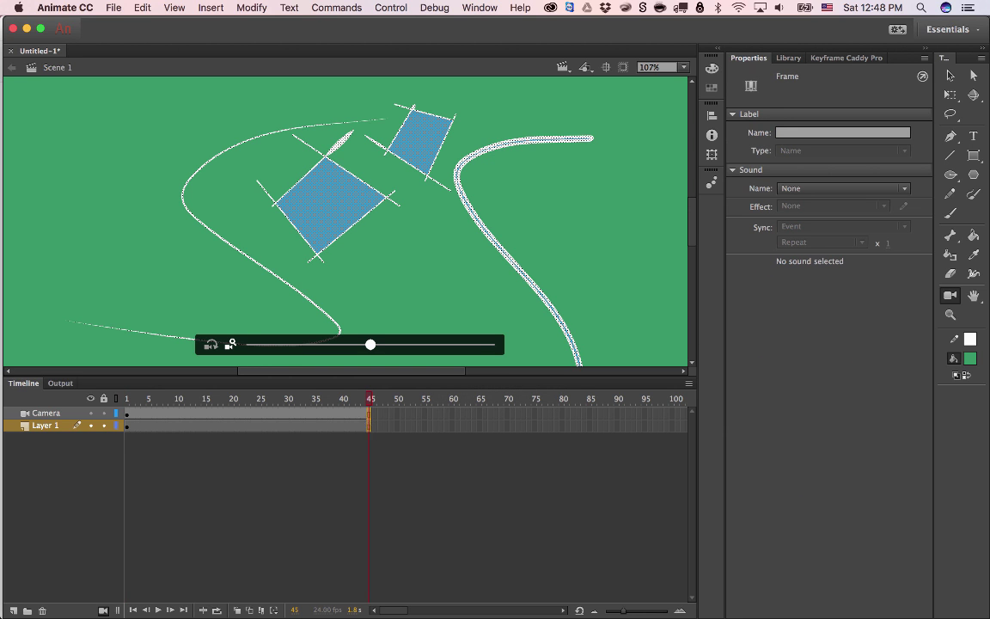
left_click(370, 414)
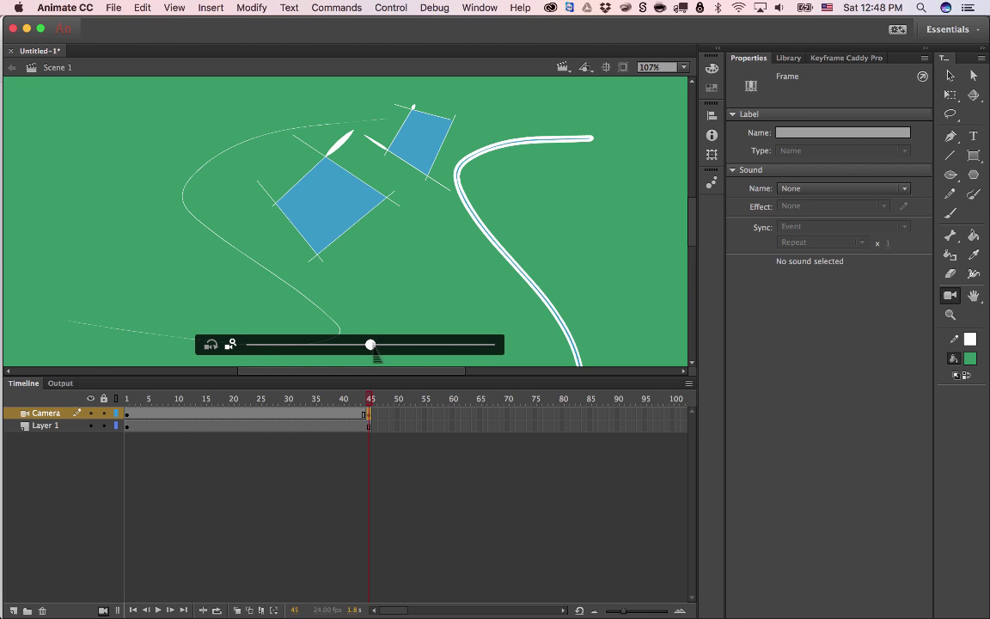
left_click_drag(370, 344, 494, 345)
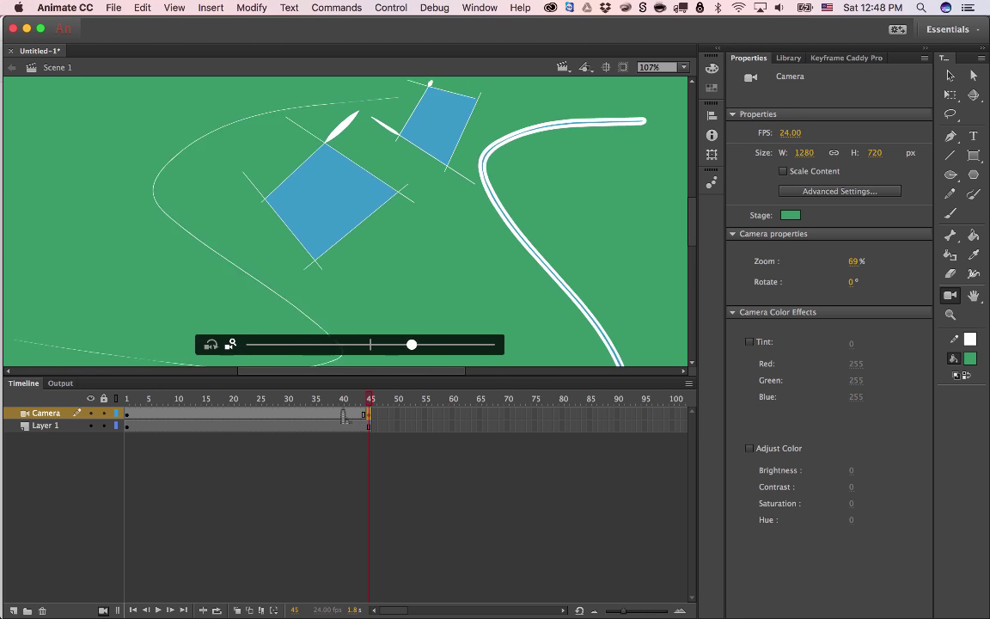
Create a classic tween between the two camera keyframes and play back the camera zoom
left_click_drag(370, 400, 327, 415)
right_click(326, 415)
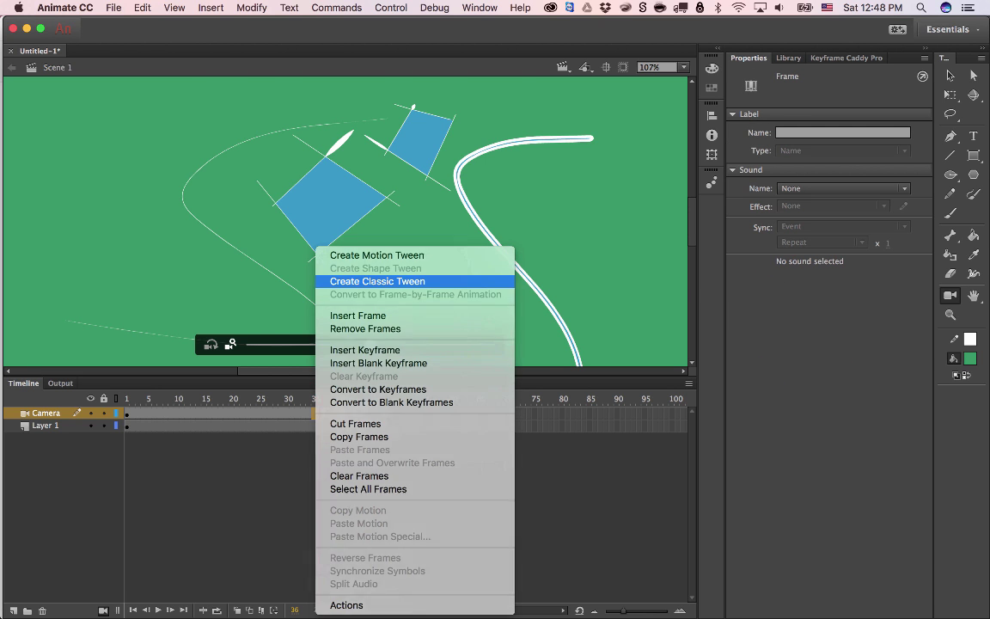
left_click(369, 278)
key("Return")
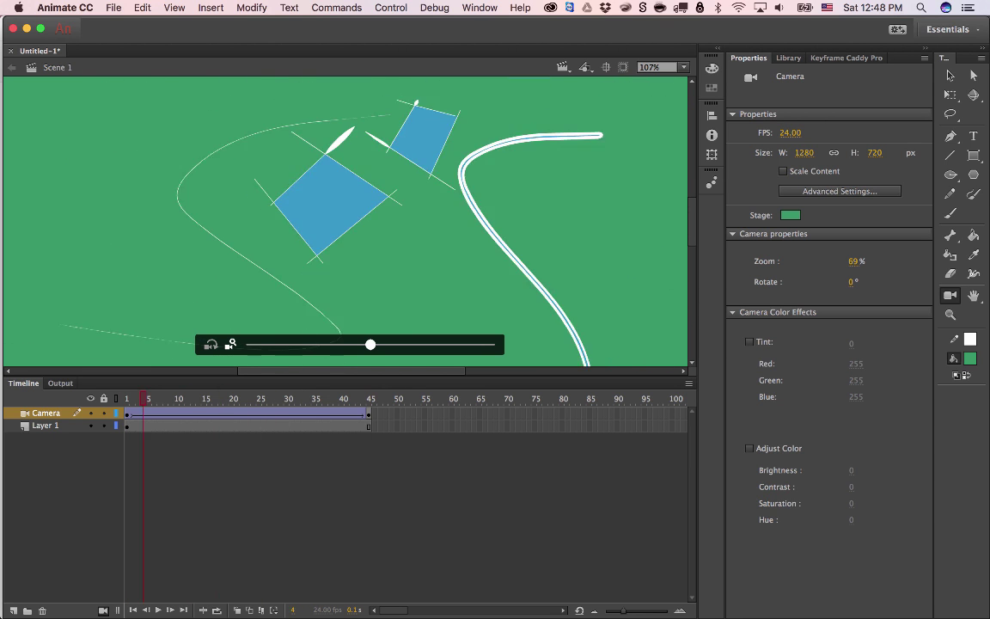
key("Return")
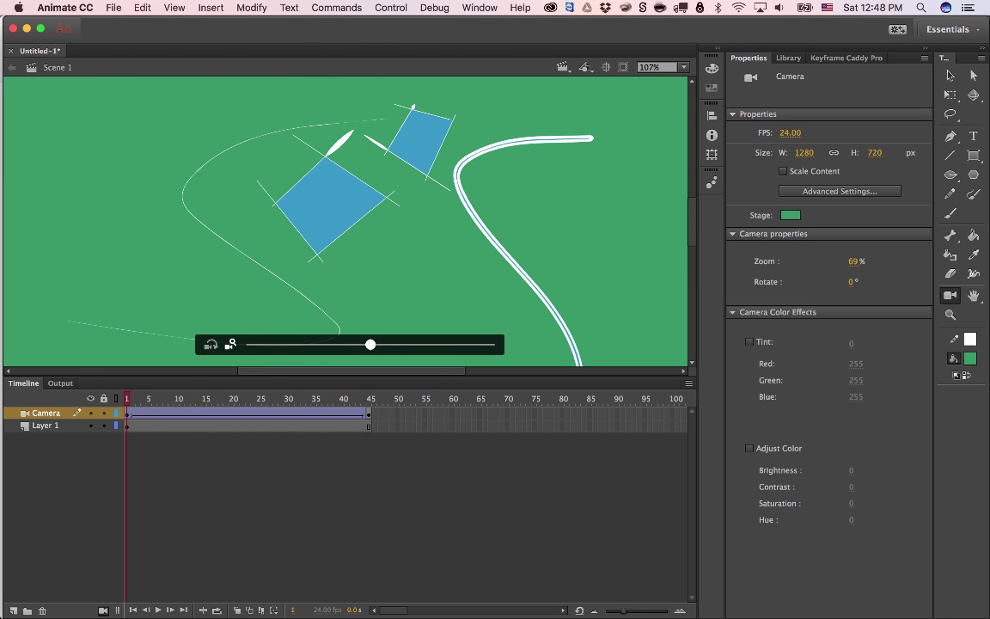
Rotate the camera to -10° at frame 17 and return the playhead to frame 1
left_click_drag(127, 398, 215, 398)
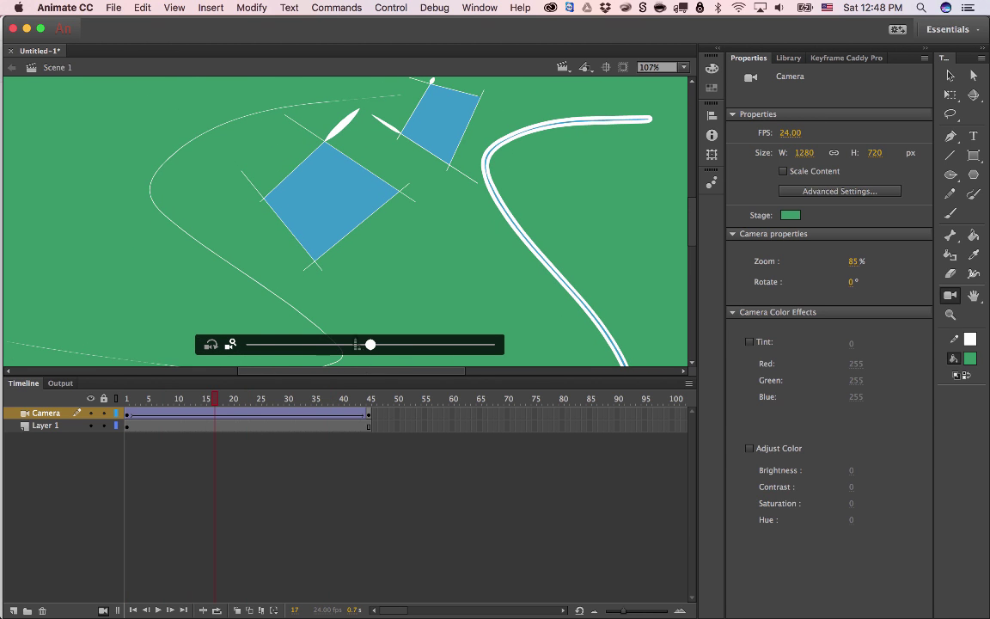
left_click(211, 344)
left_click_drag(370, 344, 127, 398)
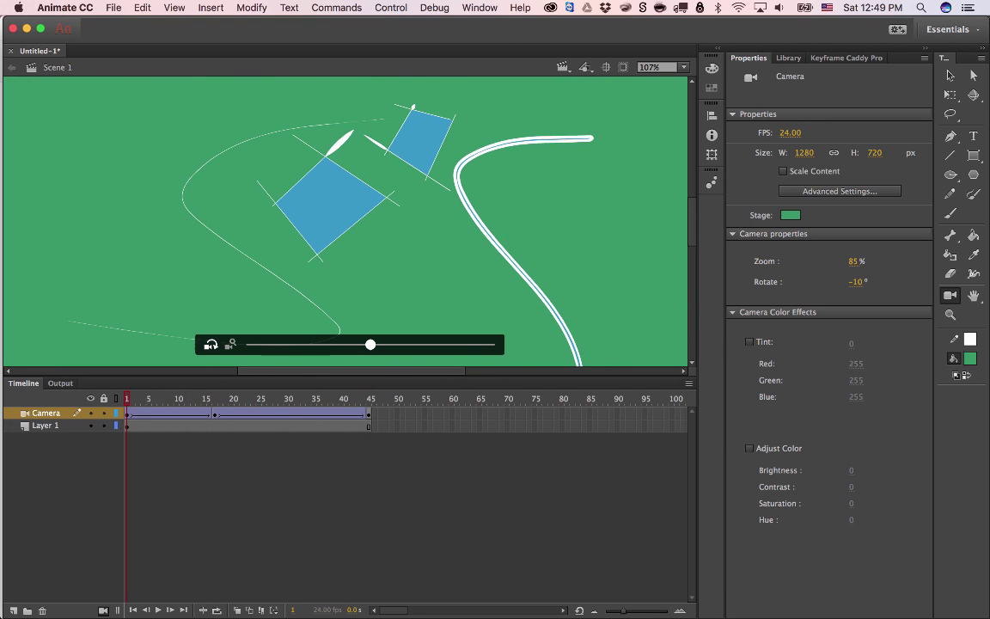
Move around the stage with the Hand tool, zoom in to 948% with the Zoom tool and zoom back out to 59%
left_click(973, 294)
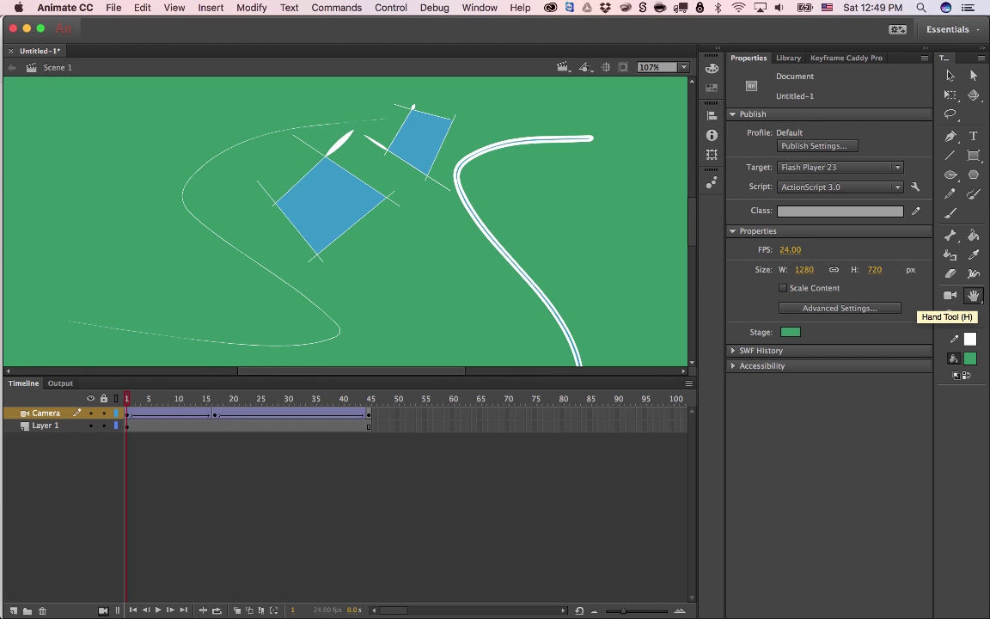
left_click_drag(481, 265, 575, 327)
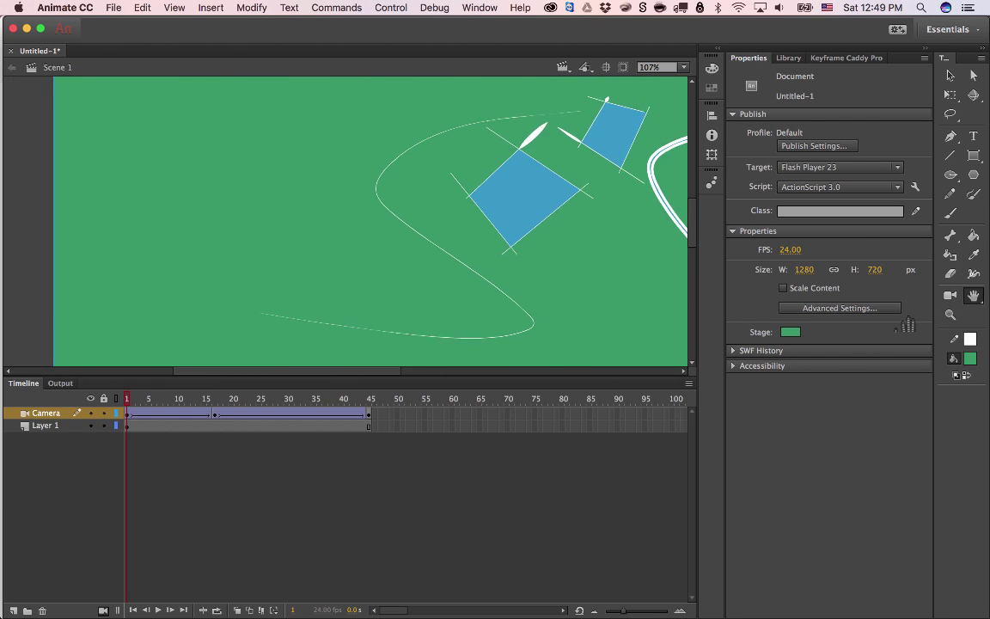
left_click_drag(573, 253, 564, 231)
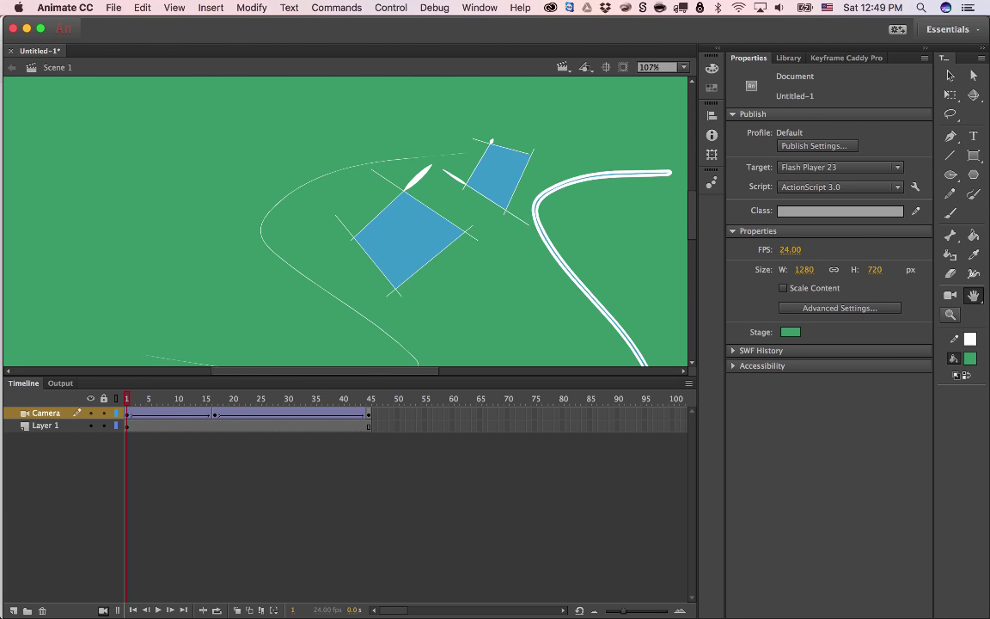
key("z")
left_click_drag(511, 257, 525, 293)
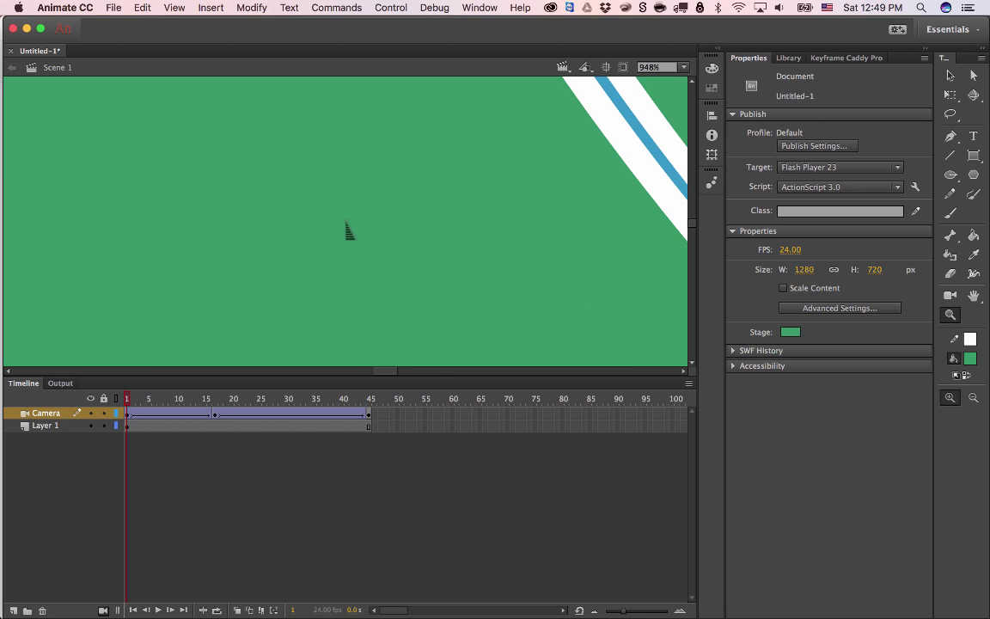
left_click(305, 221, "alt")
left_click(305, 221, "alt")
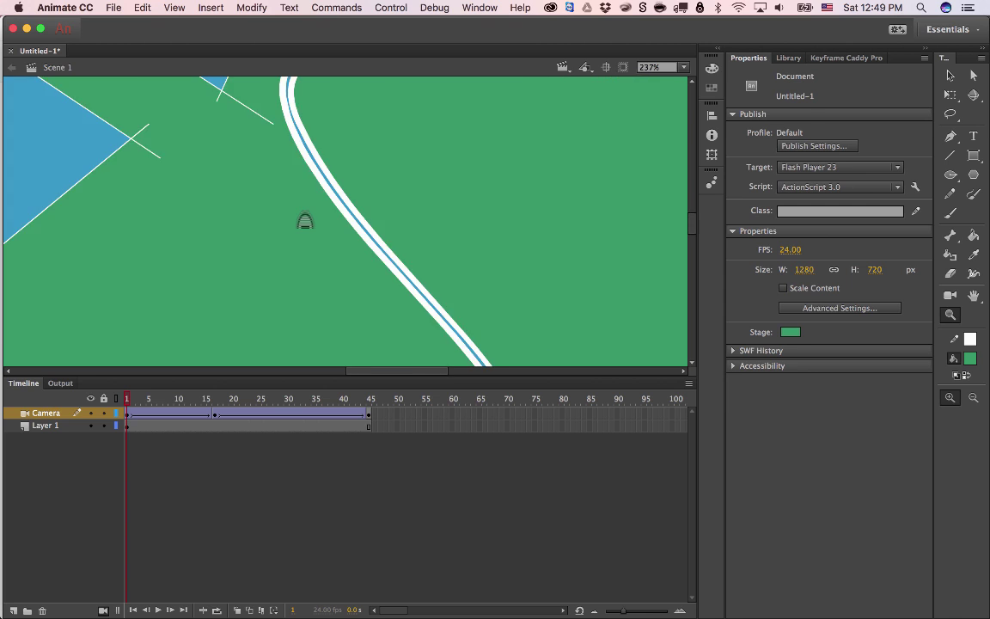
left_click(325, 249, "alt")
left_click(354, 259, "alt")
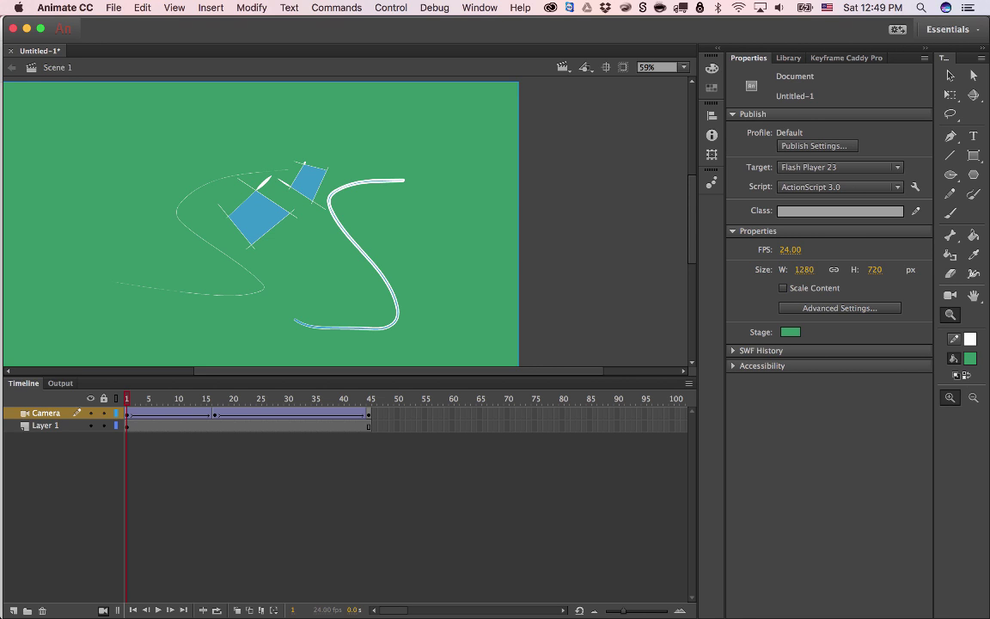
Reset the stroke and fill to the default colours, swap them to a white stroke and black fill, and leave the Zoom tool enlarging
left_click(955, 375)
left_click(967, 376)
left_click(966, 376)
left_click(966, 375)
left_click(972, 398)
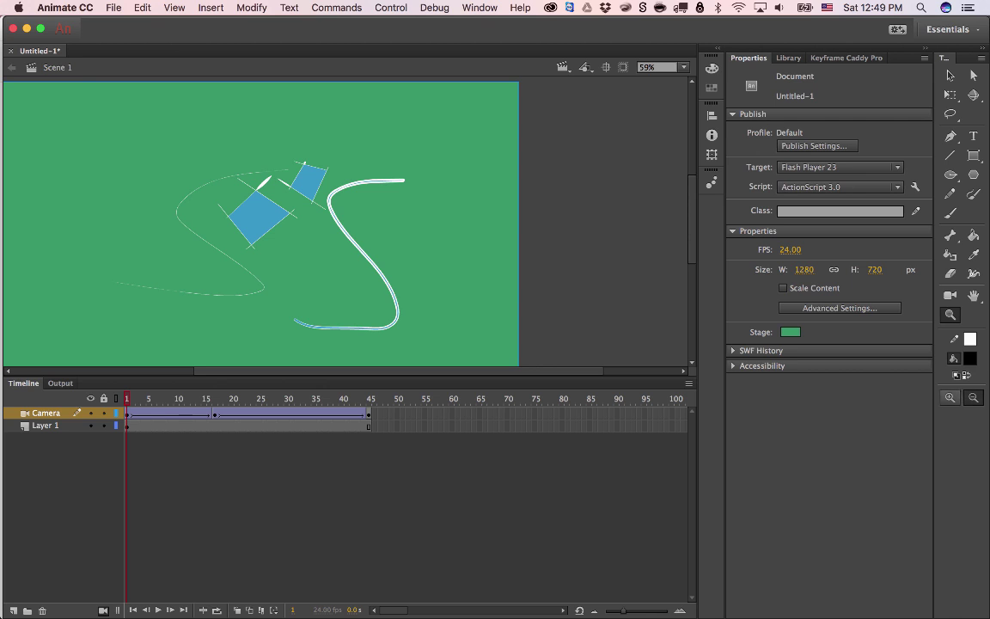
left_click(949, 398)
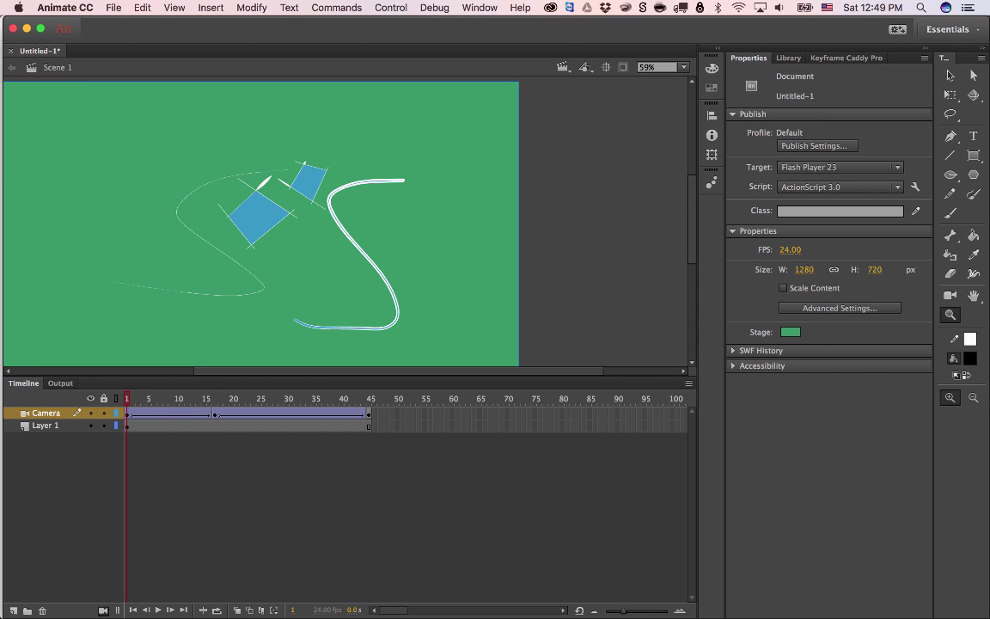
Add seven new layers above Layer 1 and reselect Layer 1
left_click(46, 425)
left_click(46, 414)
left_click(45, 426)
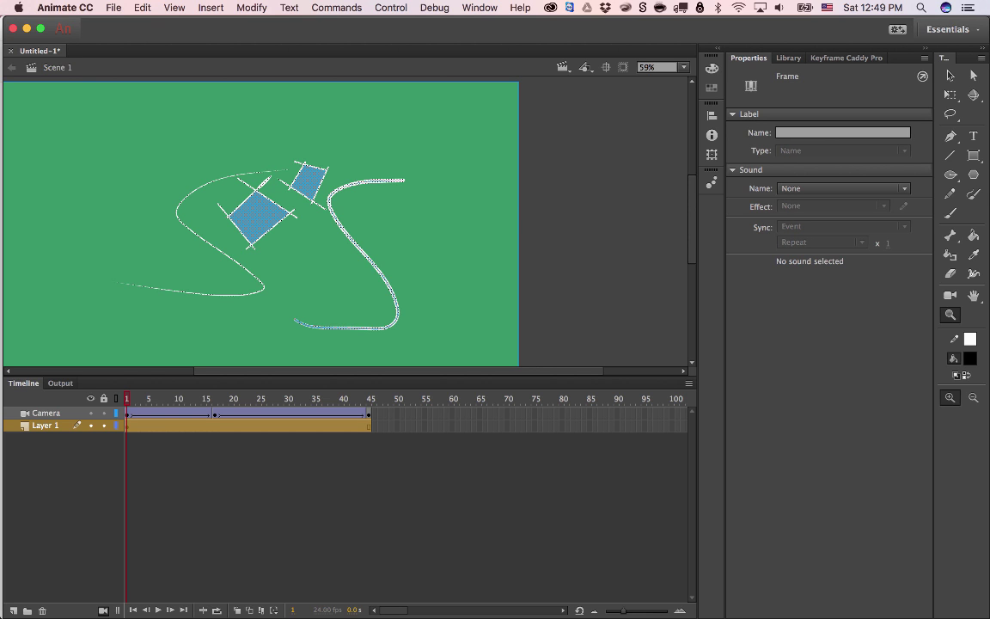
key("ctrl+shift+d")
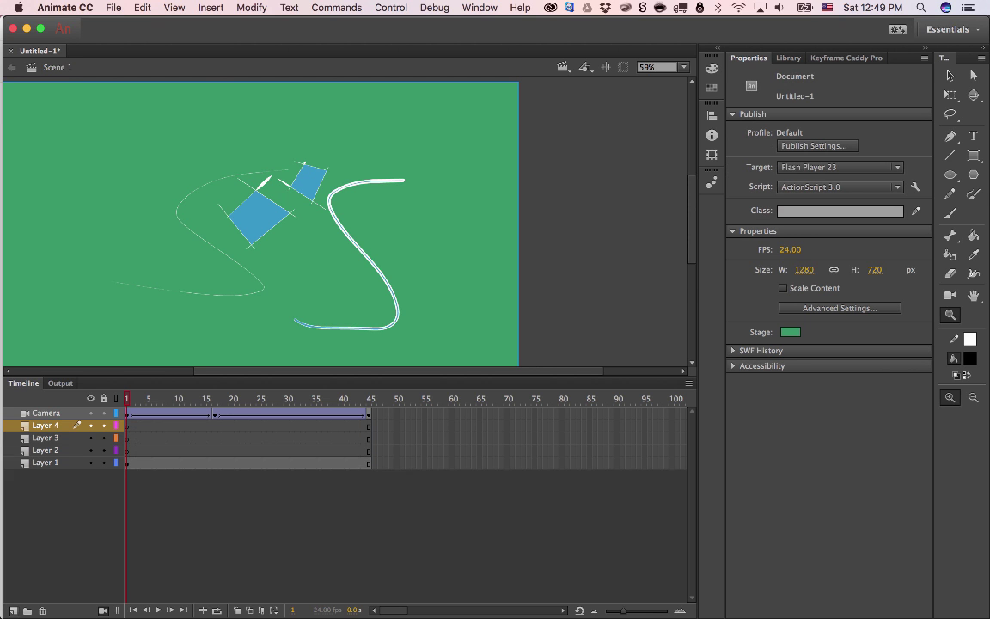
left_click(46, 512)
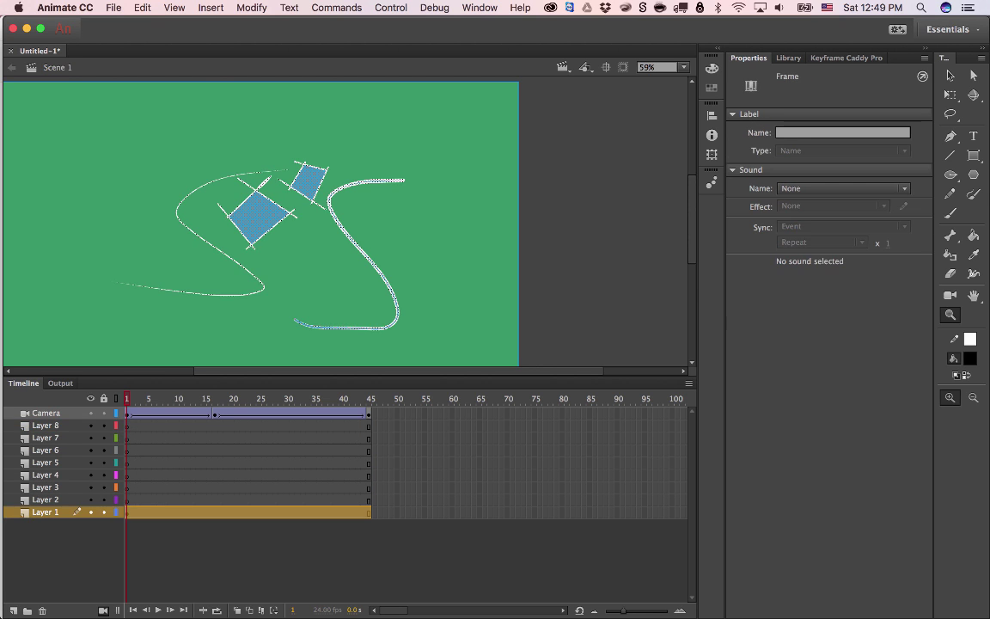
Examine frame 10 of Layer 4, frame 6 of Layer 1, and compare the first keyframes of Layer 1 and Layer 2
left_click(177, 475)
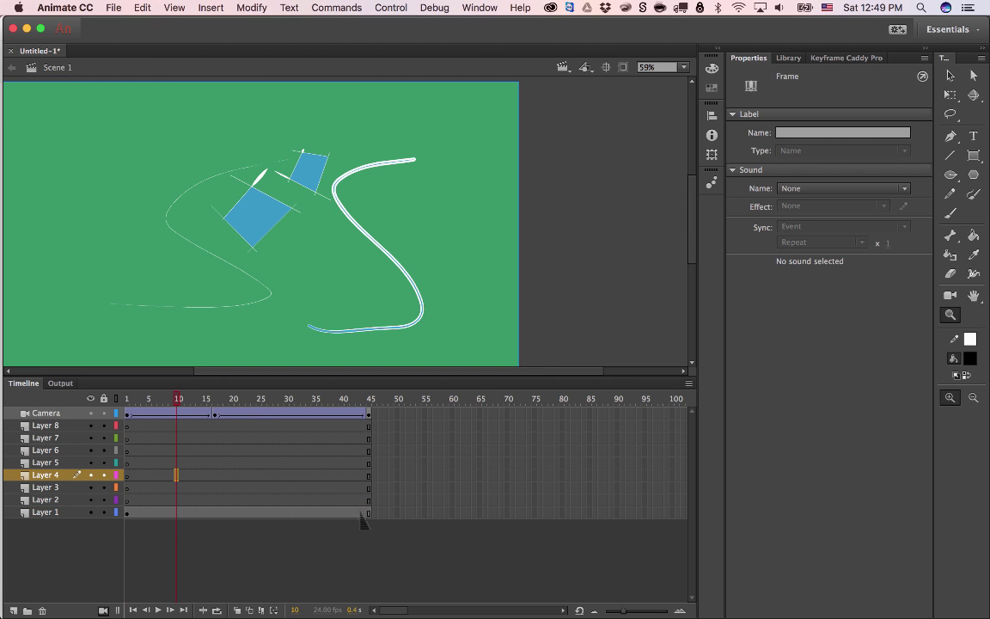
left_click(154, 512)
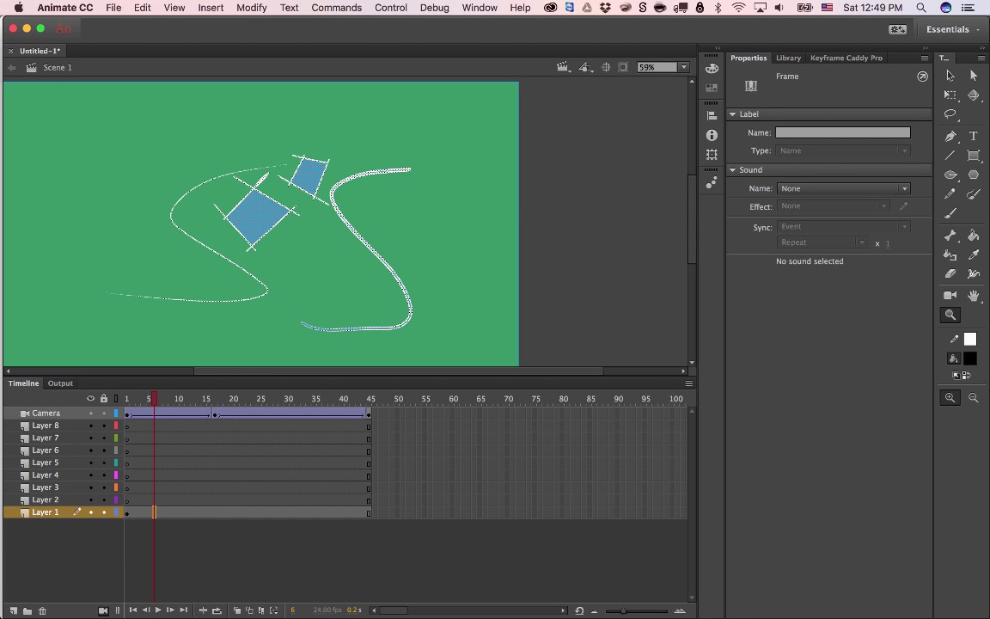
left_click(127, 512)
left_click(129, 524)
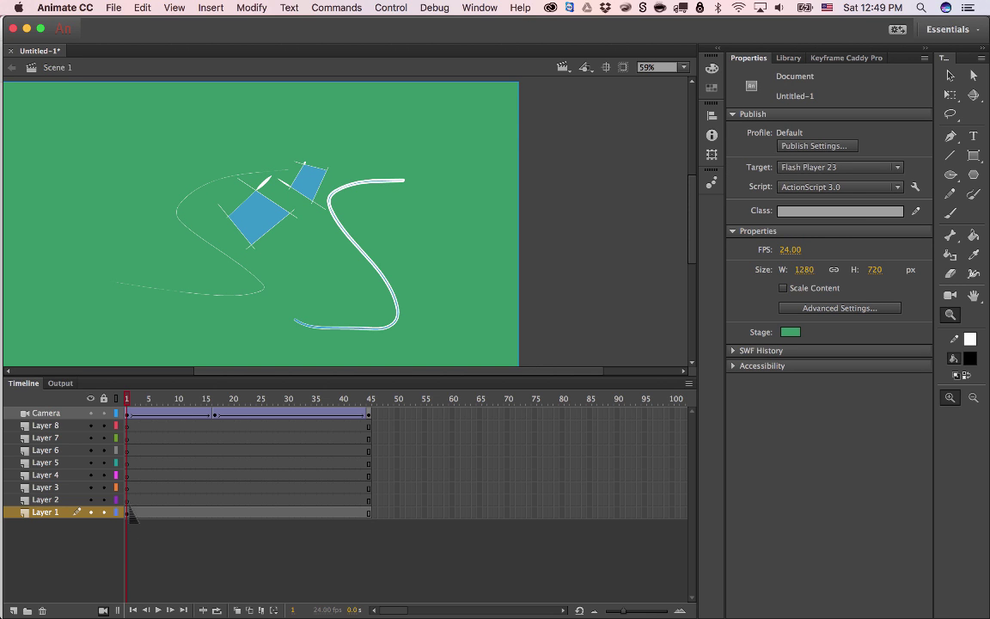
left_click(129, 504)
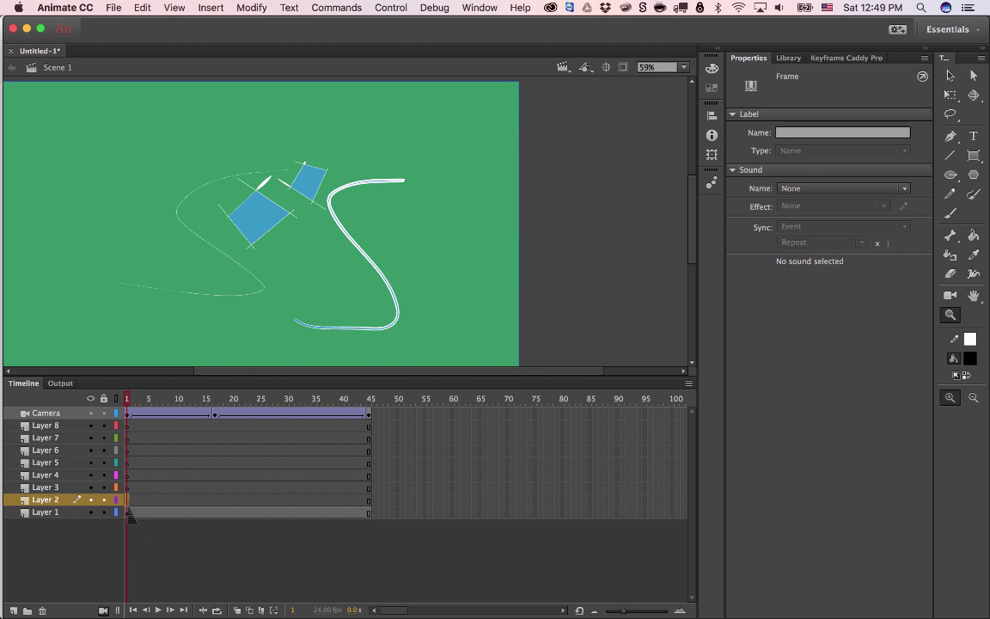
Draw a black-filled square on Layer 2 with the Rectangle tool, in the empty area beside the thin curve
left_click(122, 482)
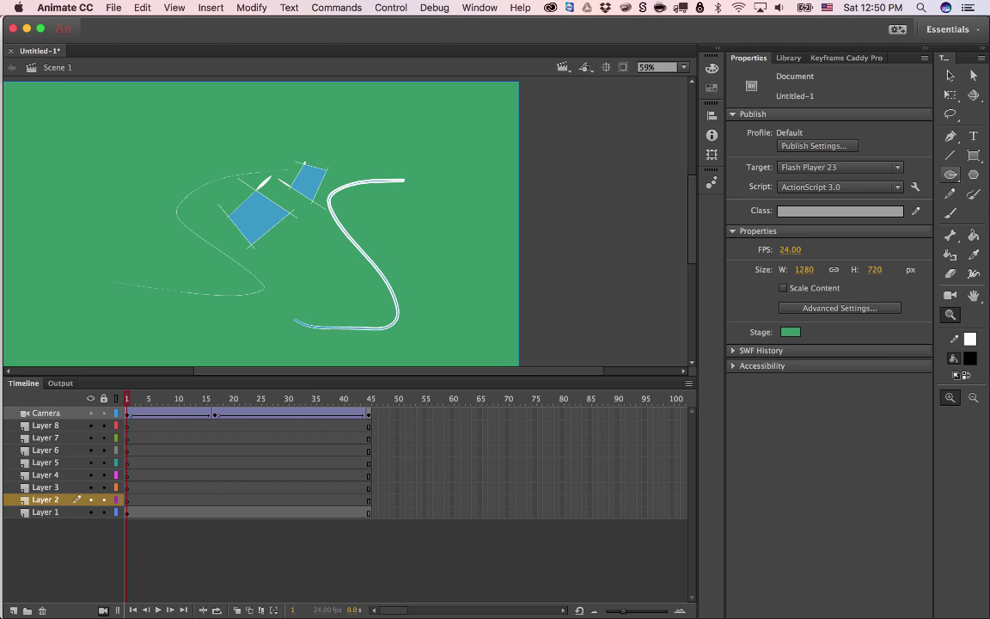
left_click(974, 156)
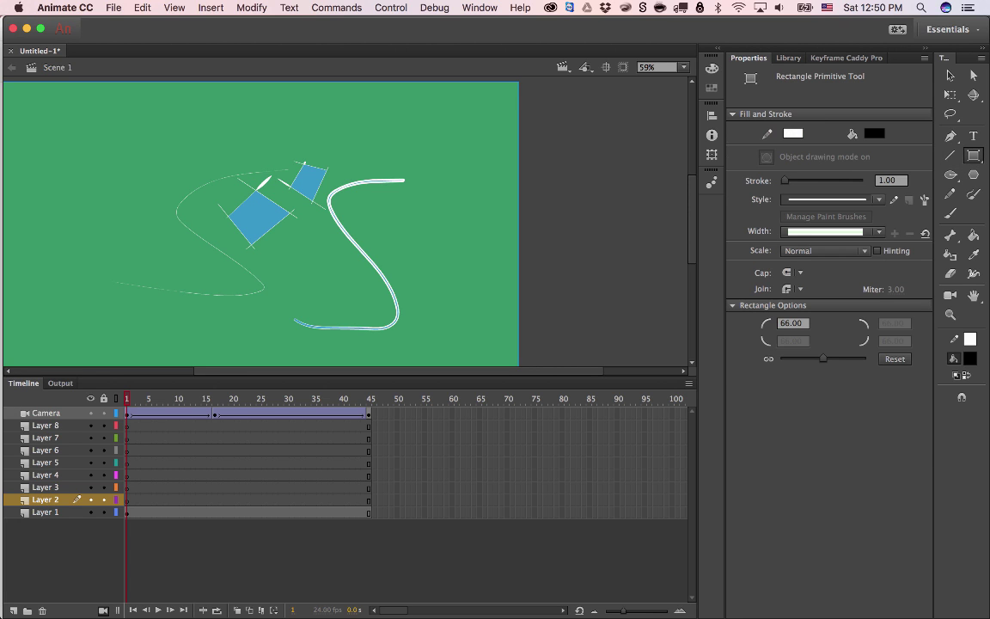
left_click(868, 151)
left_click_drag(74, 155, 173, 254)
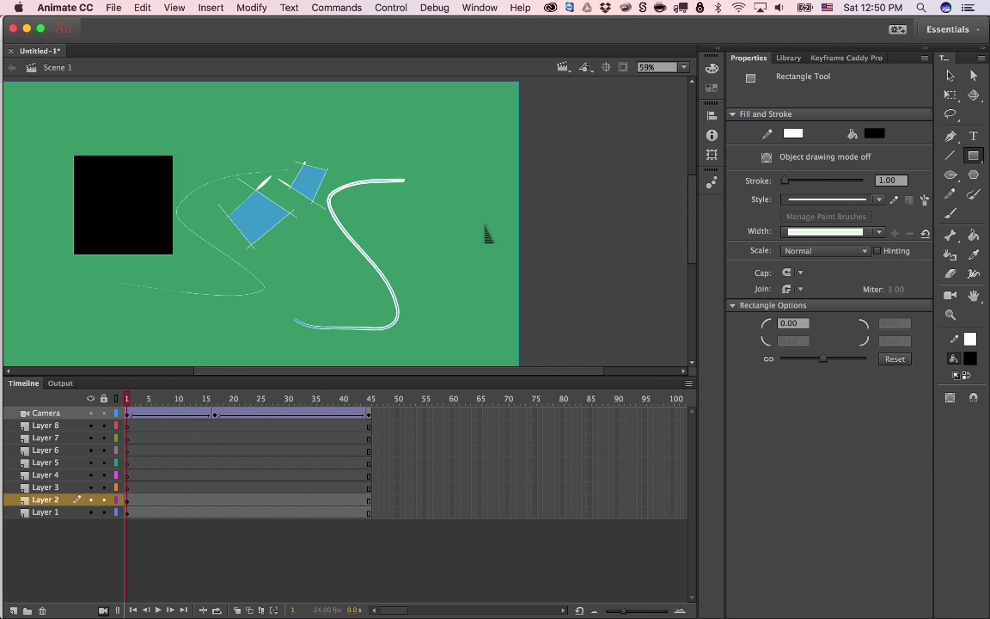
Draw a wide and a tall black rectangle on Layer 4, and a small black square below the curve on Layer 6
left_click(47, 475)
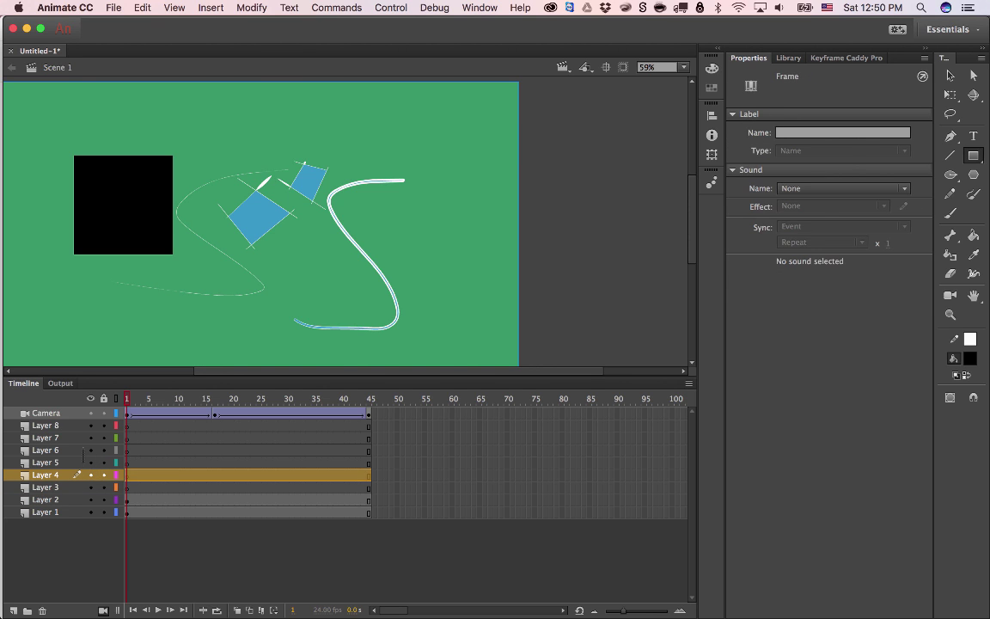
left_click_drag(243, 138, 381, 166)
left_click_drag(427, 127, 483, 224)
left_click(90, 462)
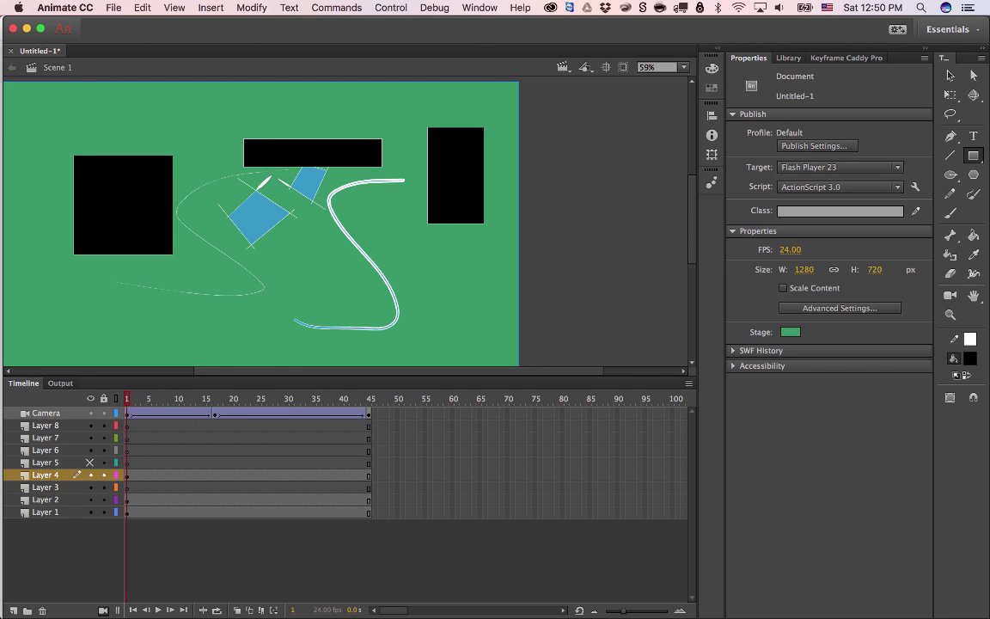
left_click(46, 451)
left_click_drag(229, 300, 263, 336)
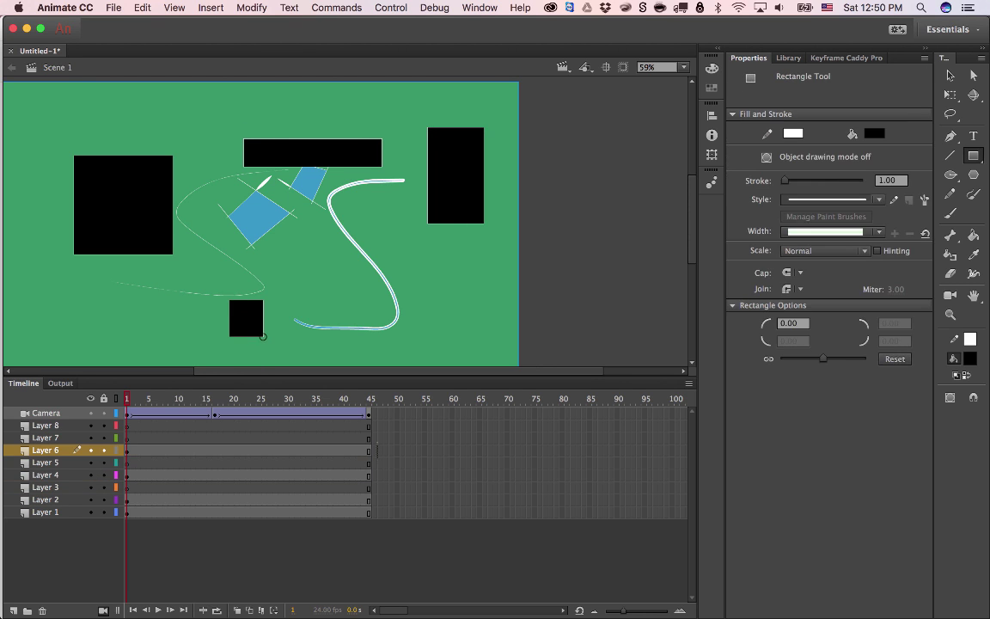
Remove frames 30 to 45 from Layer 6
key("shift+period")
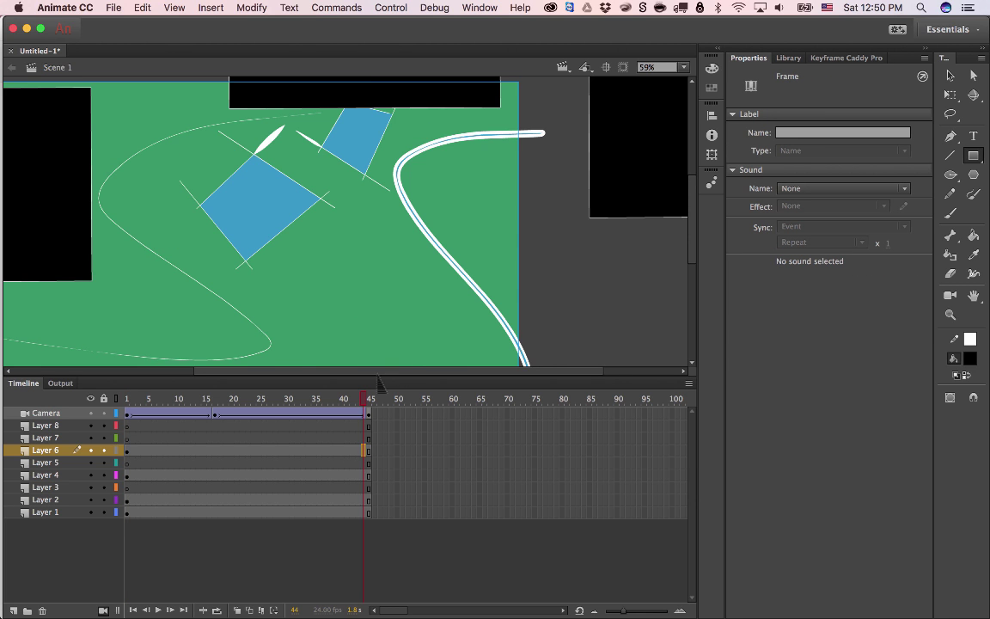
left_click_drag(286, 451, 369, 450)
right_click(348, 451)
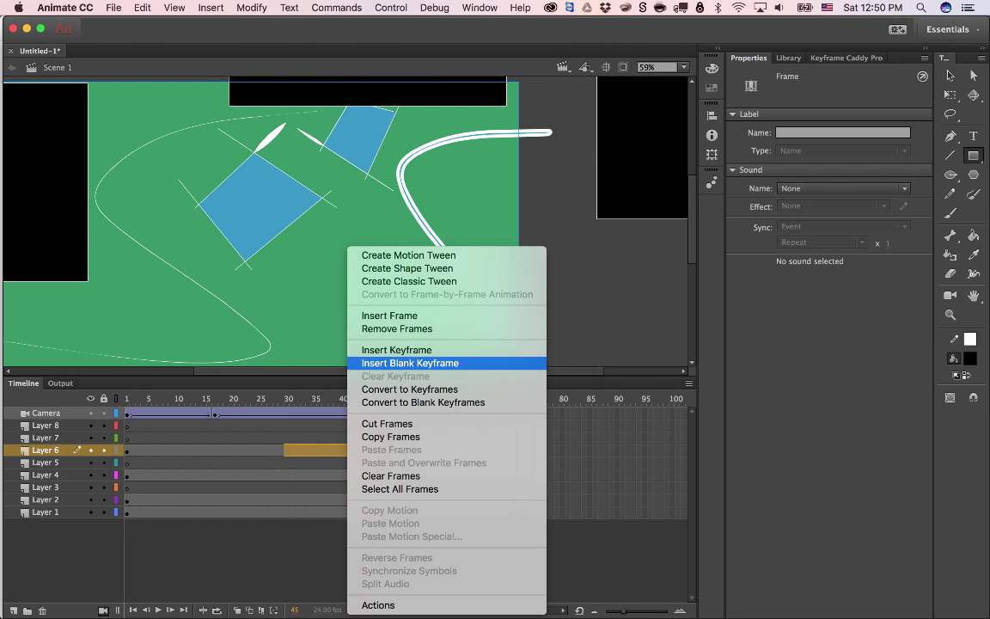
left_click(397, 328)
left_click(325, 437)
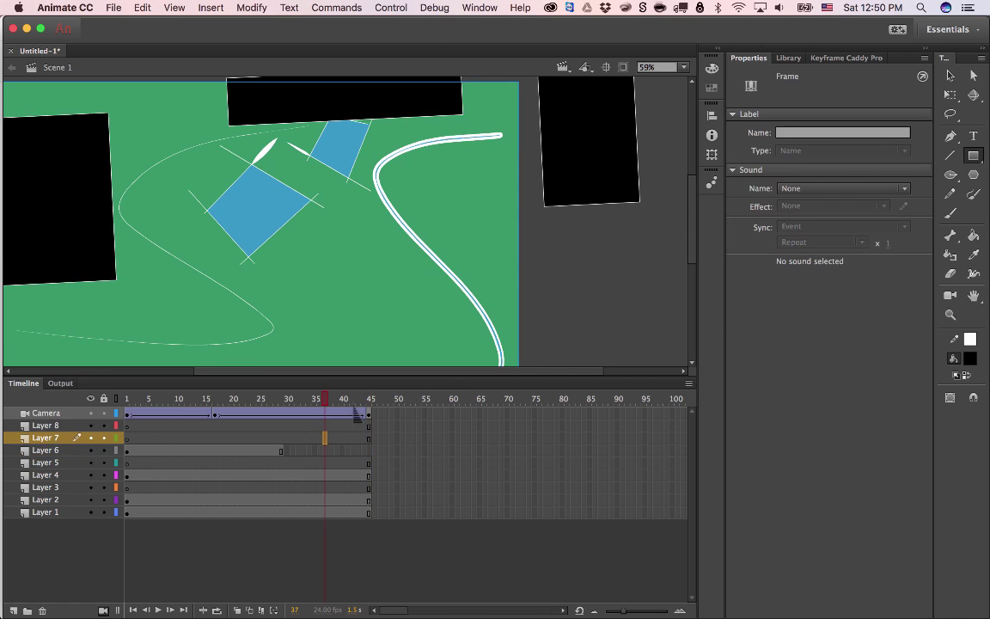
Extend Layer 6 back out to frame 45 and give it a keyframe at frame 45
left_click(369, 450)
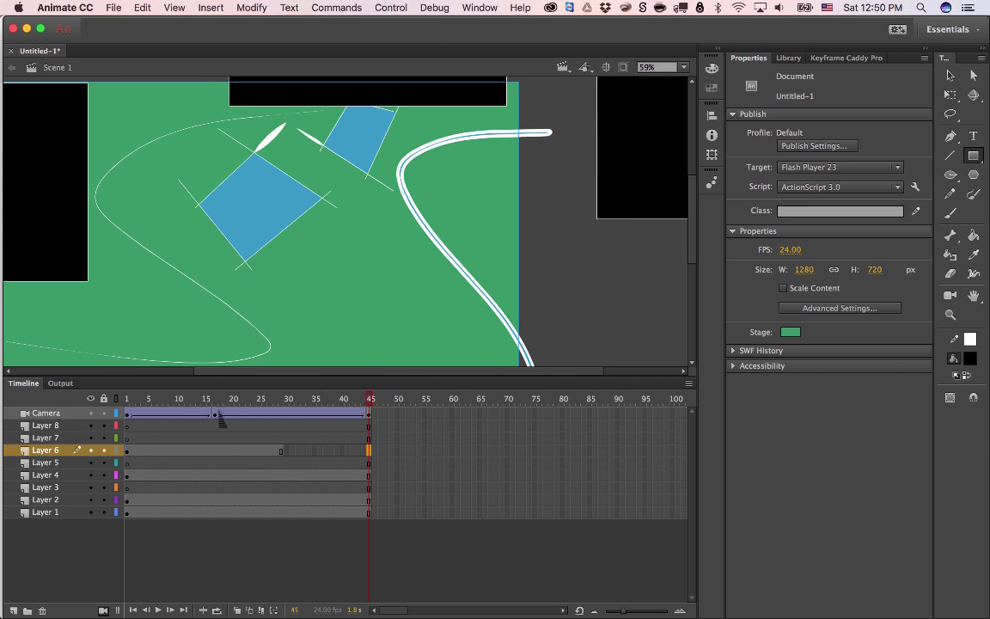
left_click_drag(370, 398, 275, 399)
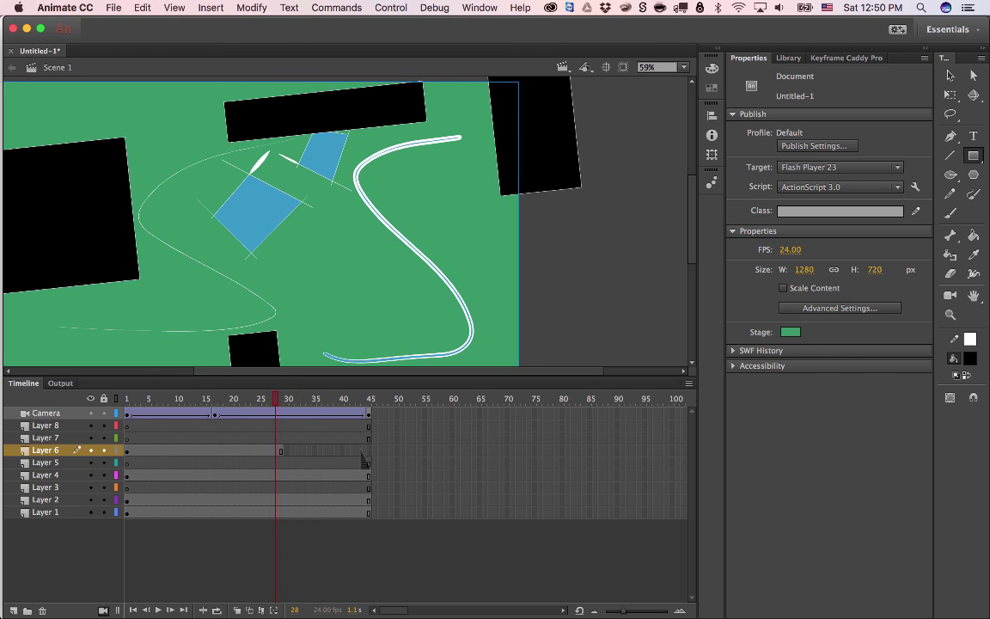
key("period")
left_click_drag(281, 451, 368, 451)
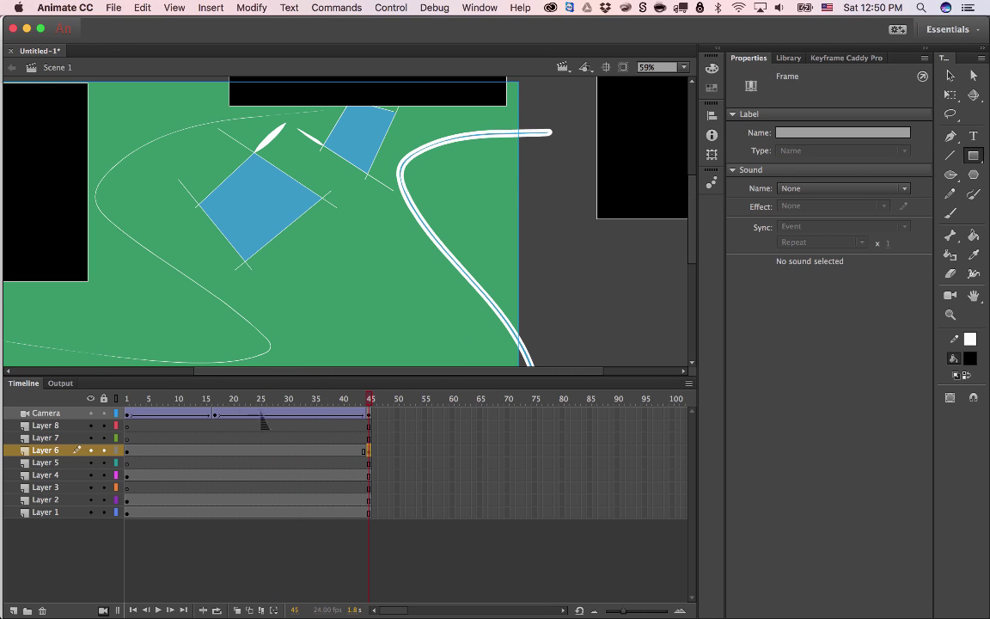
Preview Layer 6 over frames 1 to 45 and compare its frame 17 with the Camera layer's tweens and the Library items
left_click(292, 448)
key("Return")
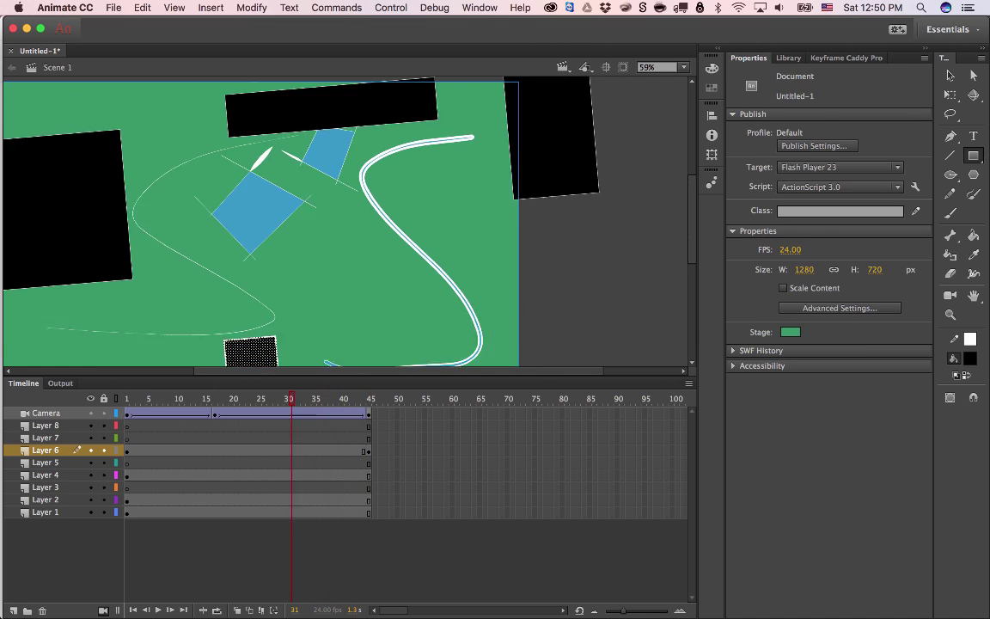
left_click_drag(331, 399, 302, 399)
left_click(368, 450)
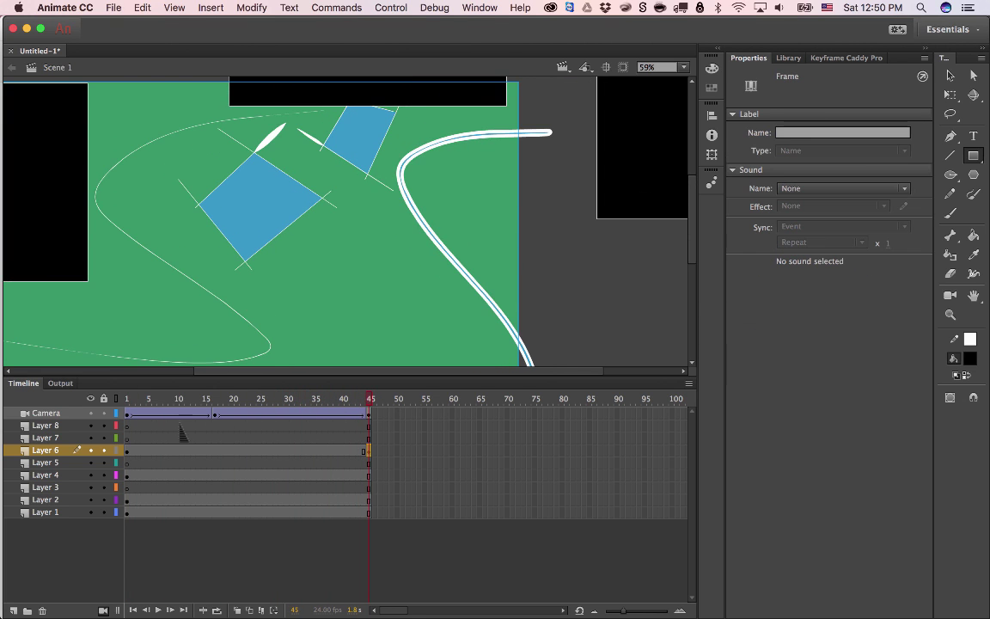
left_click_drag(370, 398, 126, 399)
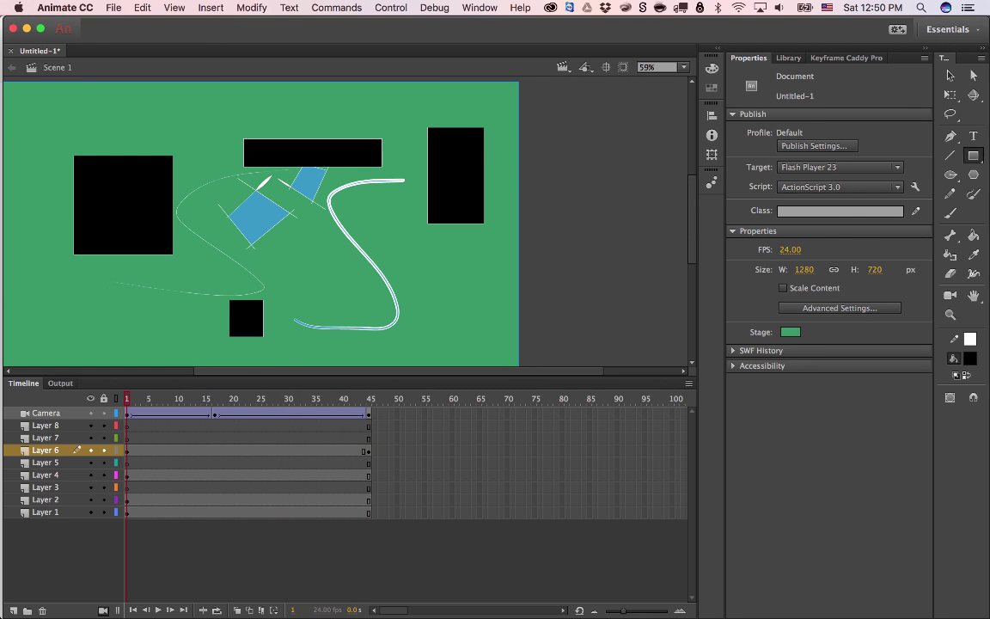
left_click(215, 450)
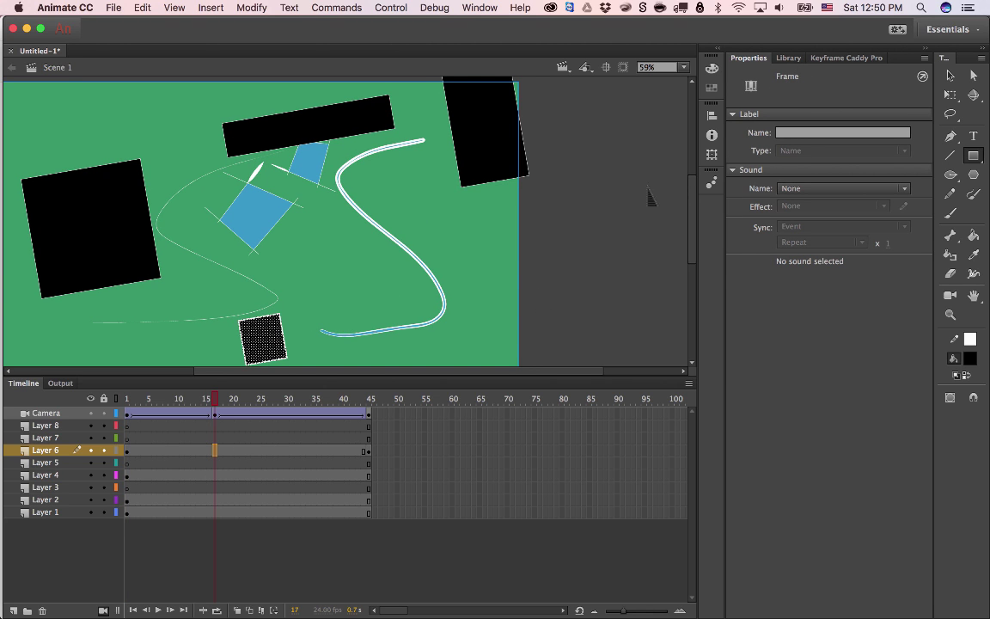
left_click(244, 414)
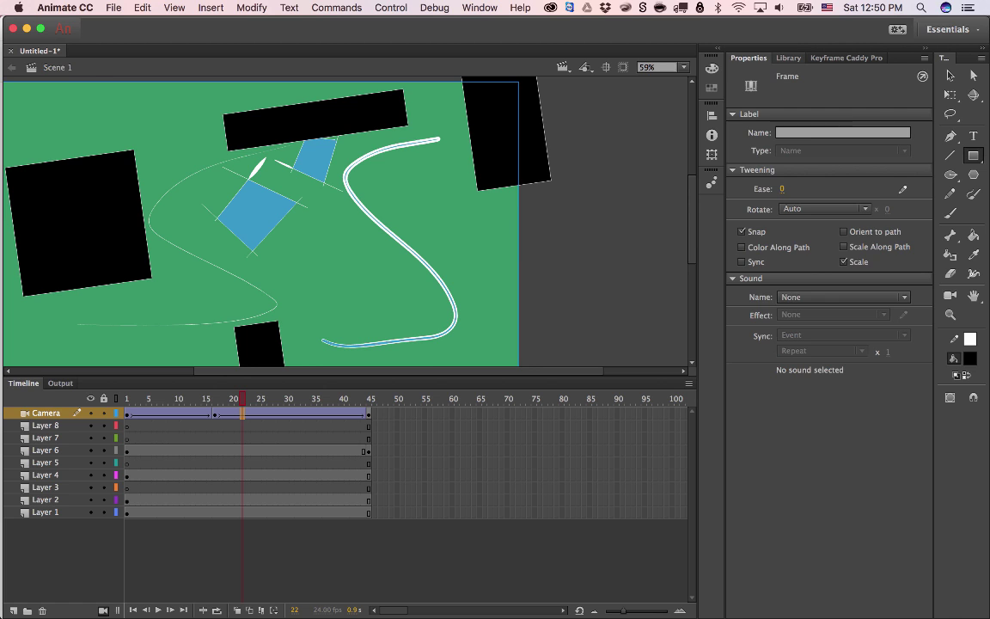
left_click(788, 57)
left_click(198, 414)
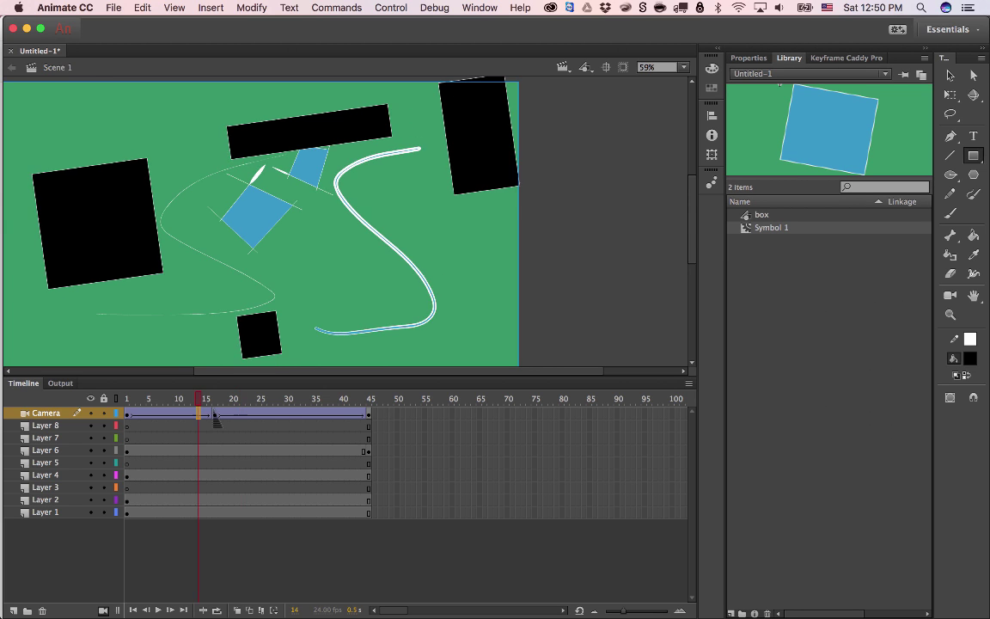
mouse_move(198, 398)
left_mouse_down()
mouse_move(236, 399)
mouse_move(128, 399)
mouse_move(293, 399)
mouse_move(194, 398)
left_mouse_up()
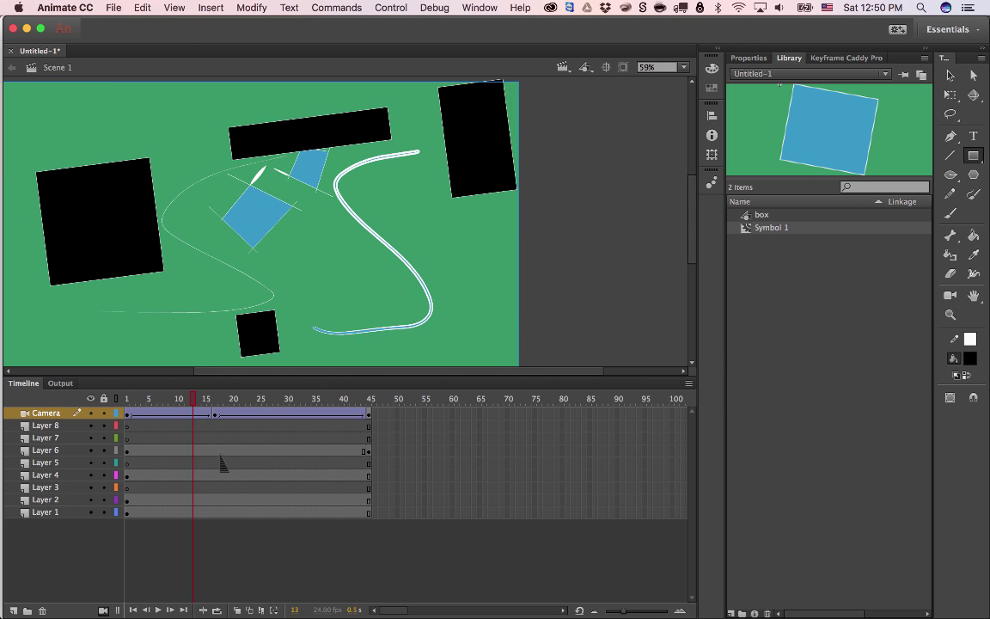
Insert a keyframe at frame 18 of Layer 6 and move its small black square towards the inside of the thick curve
left_click(198, 450)
key("period")
key("period")
key("period")
key("period")
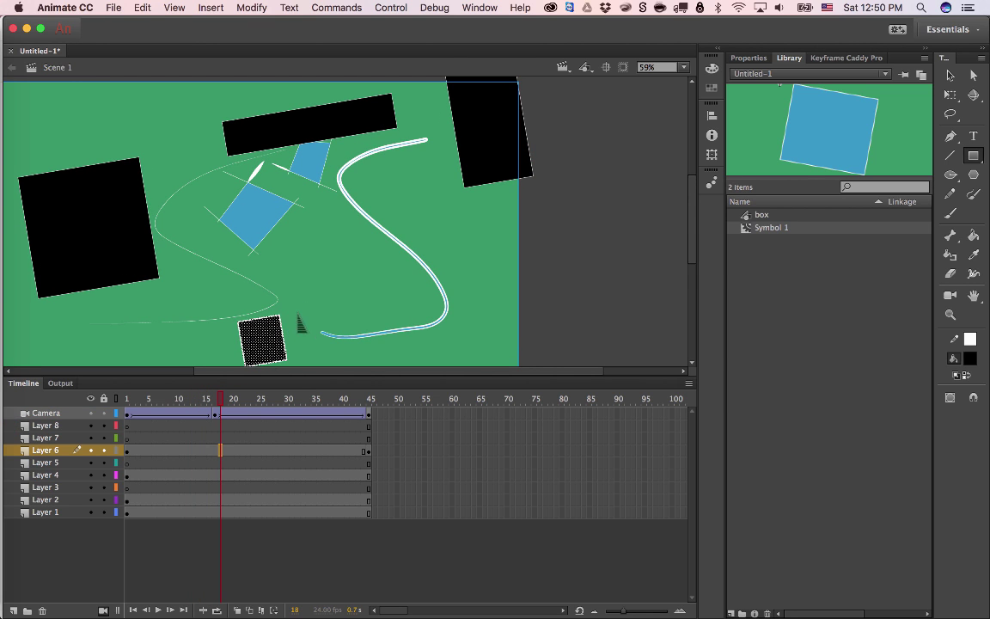
key("v")
mouse_move(263, 341)
left_mouse_down()
mouse_move(308, 256)
mouse_move(262, 340)
left_mouse_up()
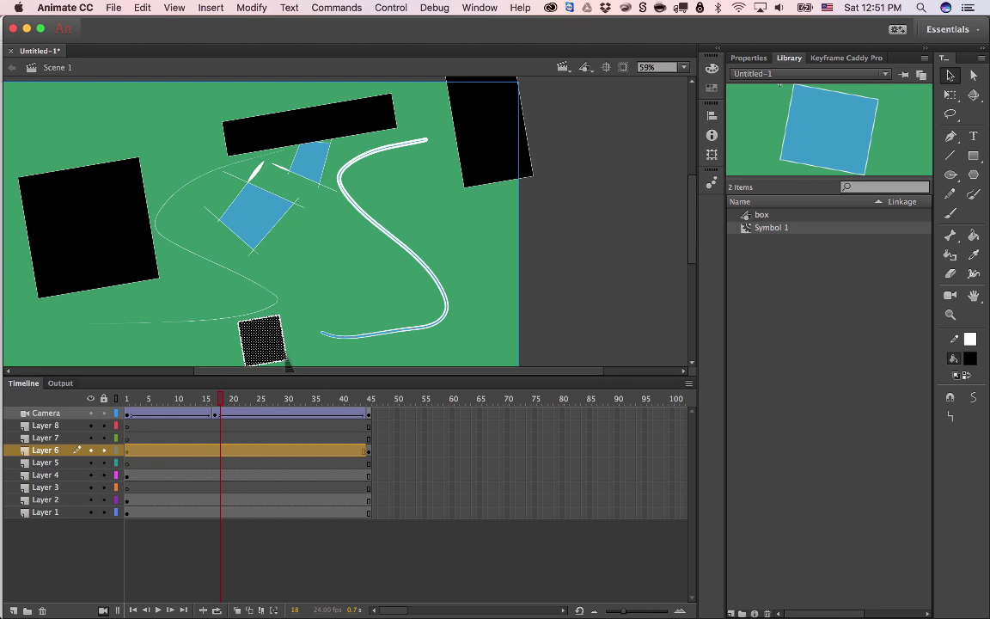
right_click(220, 450)
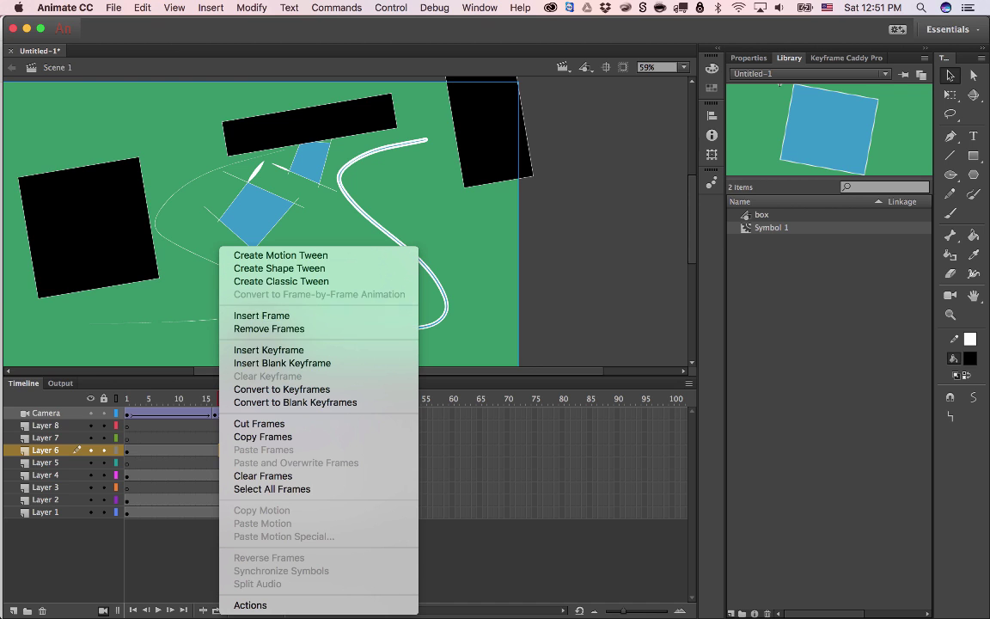
left_click(268, 350)
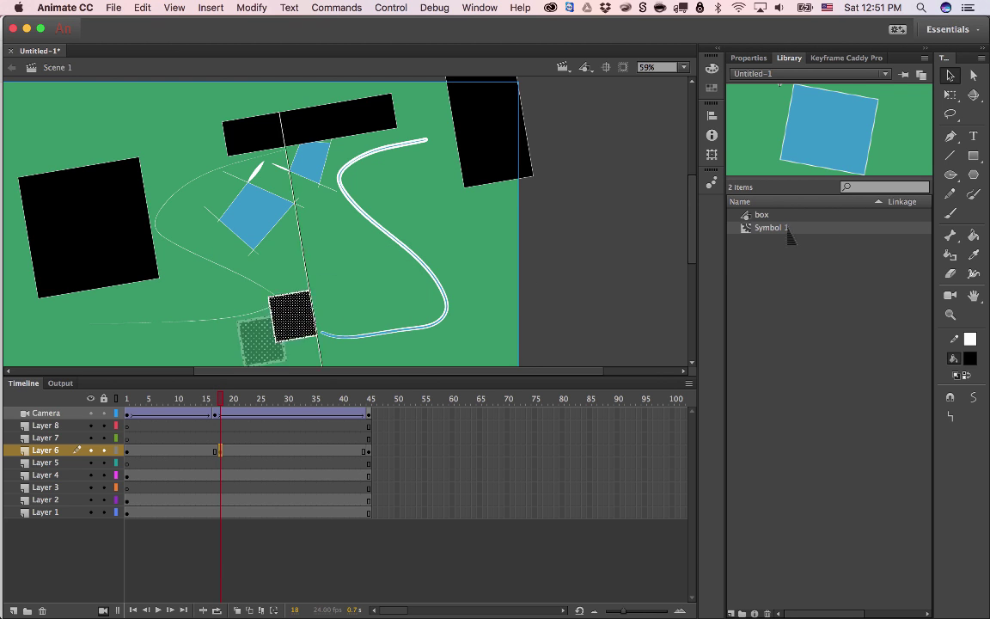
Create classic tweens on Layer 6 for the spans on both sides of the frame 18 keyframe
left_click_drag(183, 449, 260, 449)
right_click(248, 449)
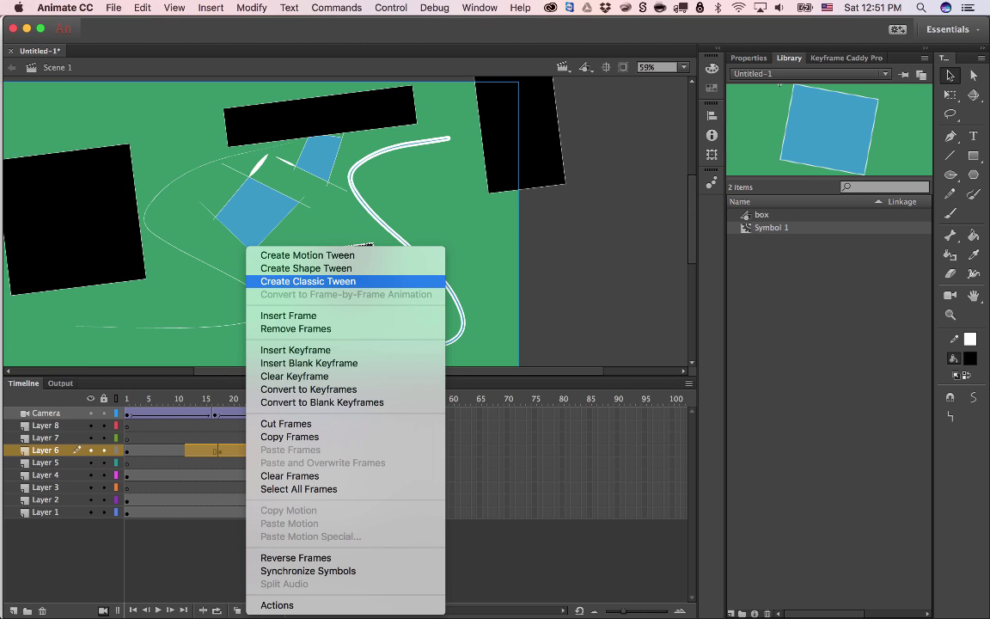
left_click(308, 281)
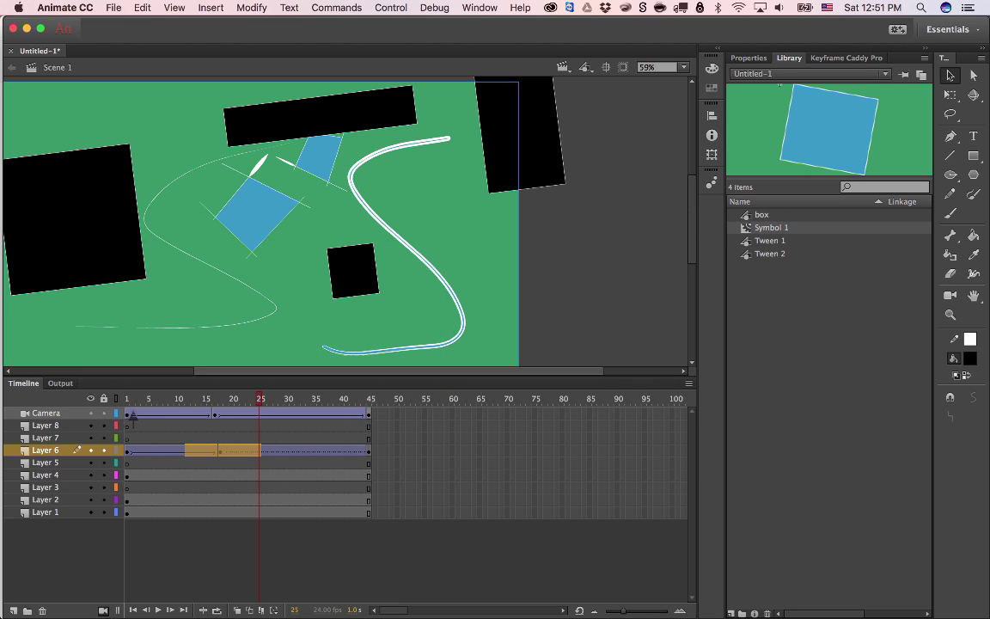
Examine the Tween 1 symbol in the Library and compare frames 1, 16, 18 and 19 of the Layer 6 tween
left_click(260, 399)
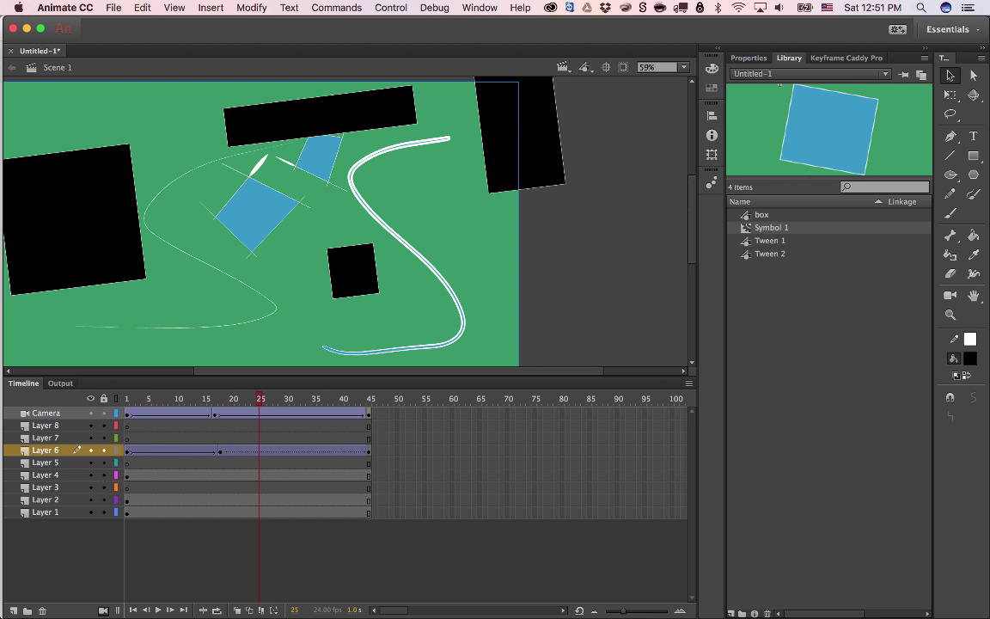
left_click_drag(261, 398, 210, 398)
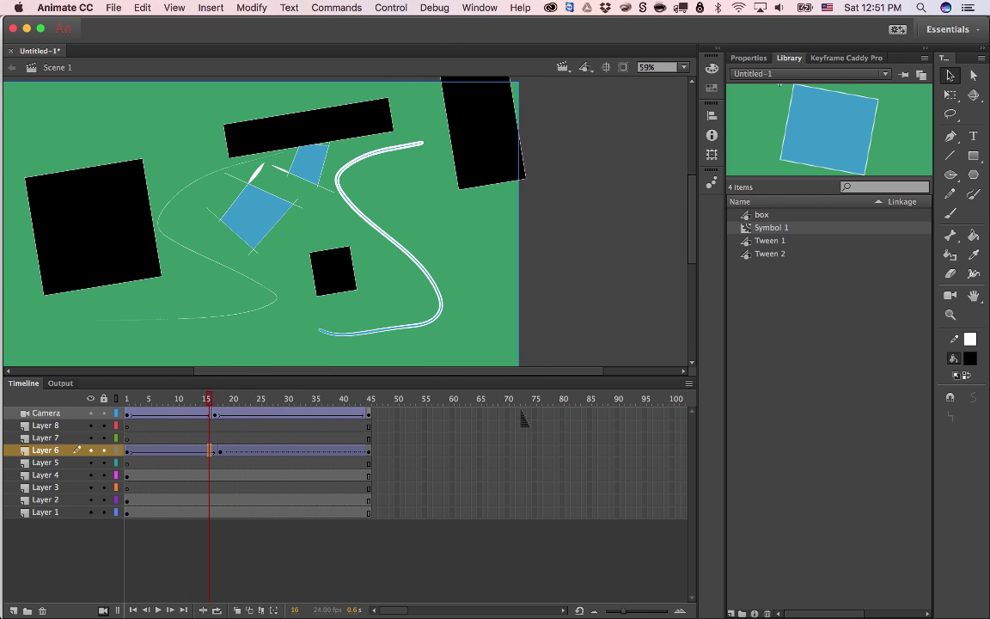
left_click(756, 241)
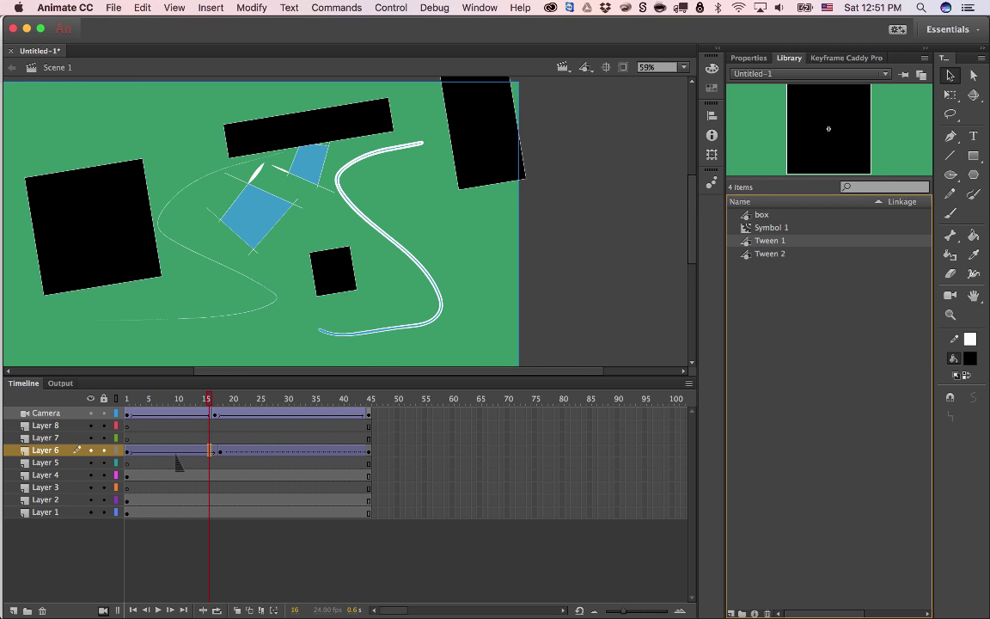
left_click(128, 399)
left_click(221, 399)
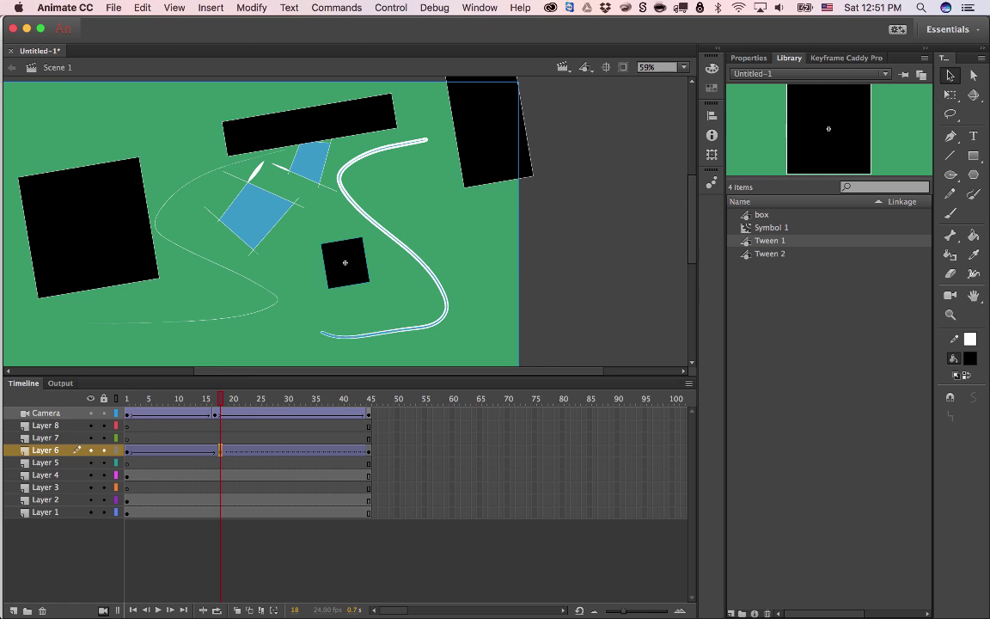
key("period")
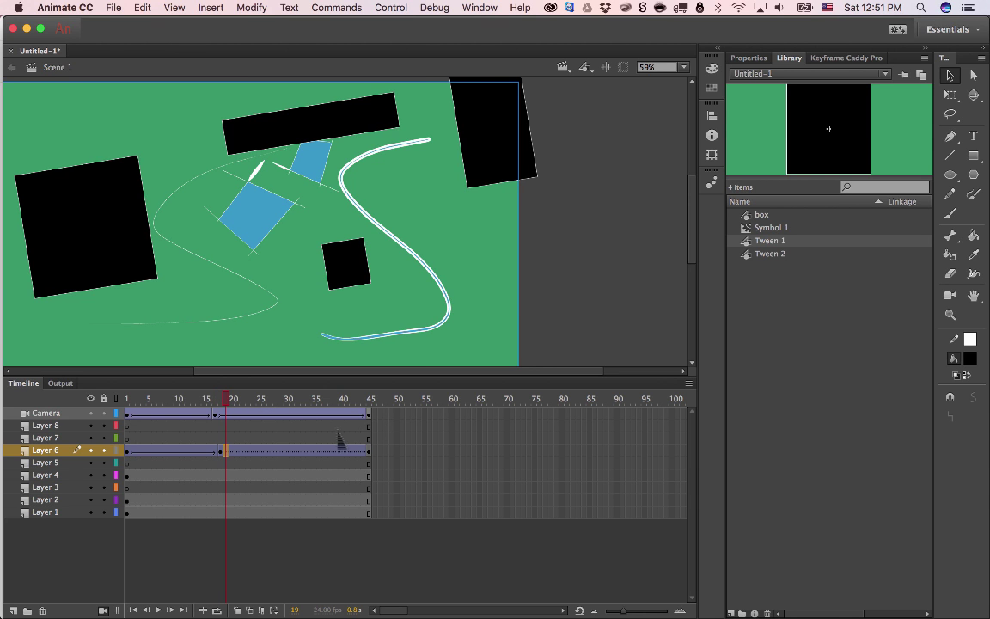
Play the animation onward from frame 19 and step back frame by frame to the keyframe at frame 18
key("Return")
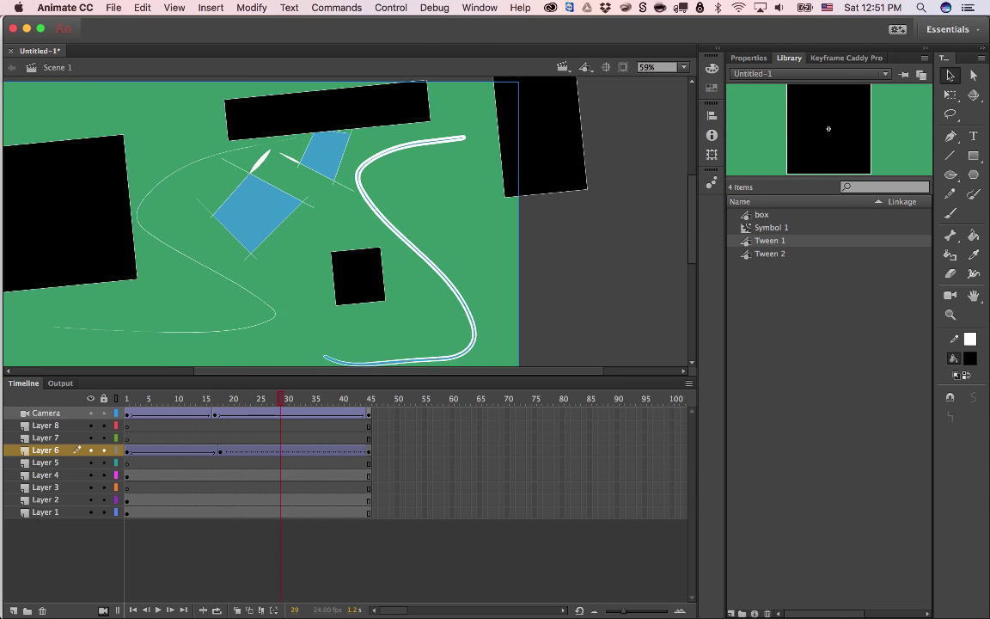
key("comma")
key("comma")
key("comma")
key("comma")
key("comma")
key("comma")
key("comma")
key("comma")
key("comma")
key("comma")
key("comma")
key("comma")
key("comma")
key("comma")
key("comma")
key("comma")
key("comma")
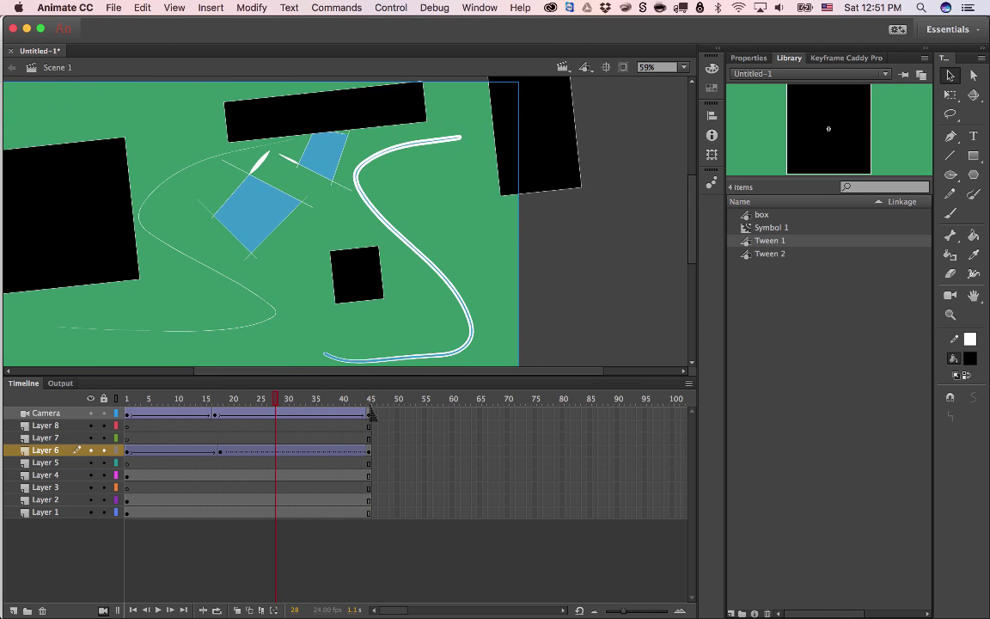
key("comma")
key("comma")
key("comma")
key("comma")
key("comma")
key("comma")
key("comma")
key("comma")
key("comma")
key("comma")
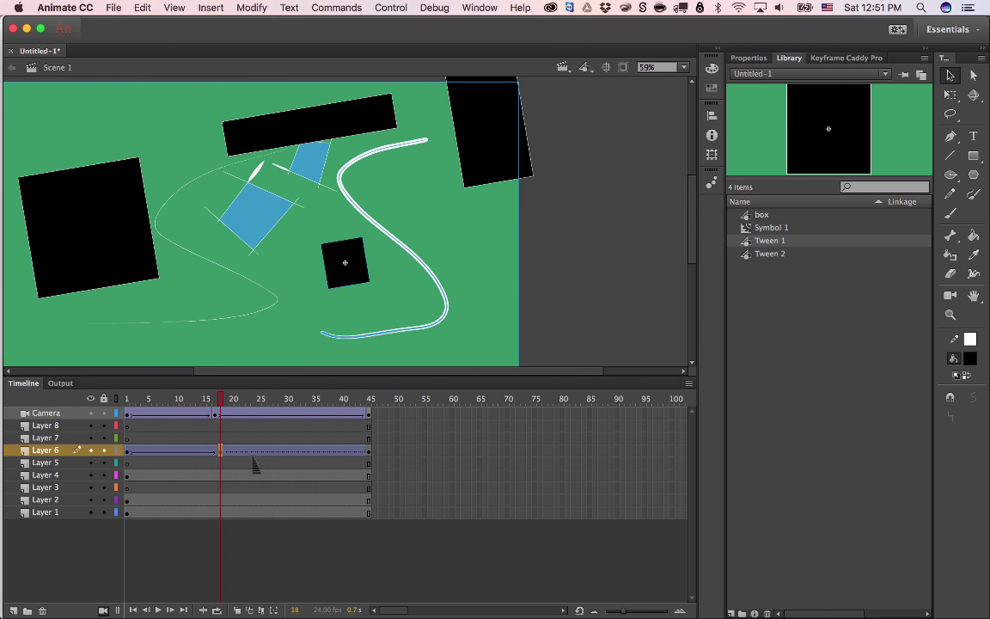
Scrub back from frame 45 and examine Layer 6's tween around the frame 18 keyframe and at frame 9
key("shift+period")
left_click_drag(369, 399, 315, 398)
mouse_move(193, 451)
left_mouse_down()
mouse_move(261, 451)
mouse_move(198, 450)
left_mouse_up()
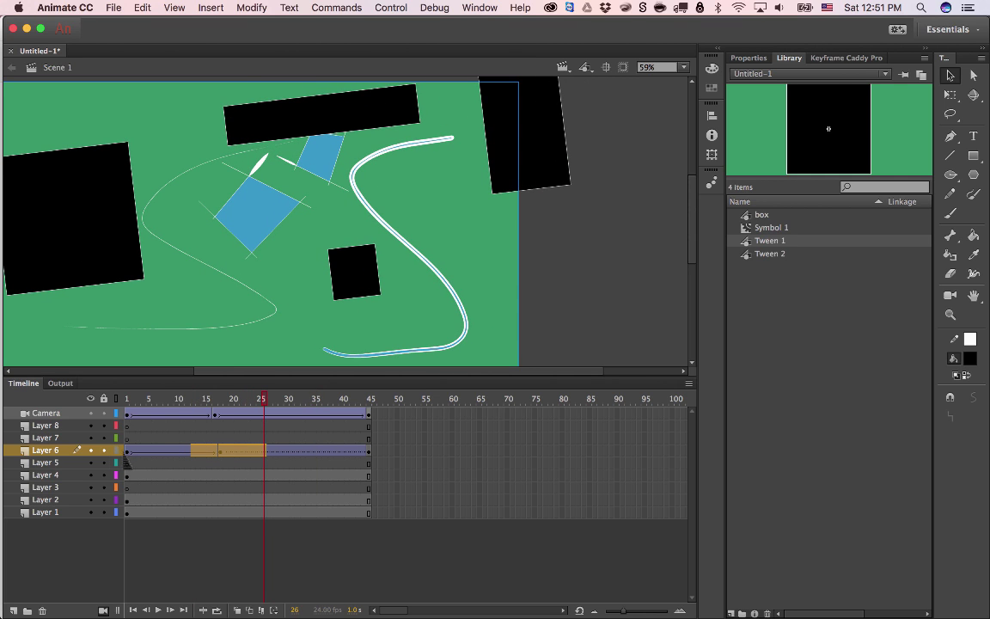
left_click(169, 450)
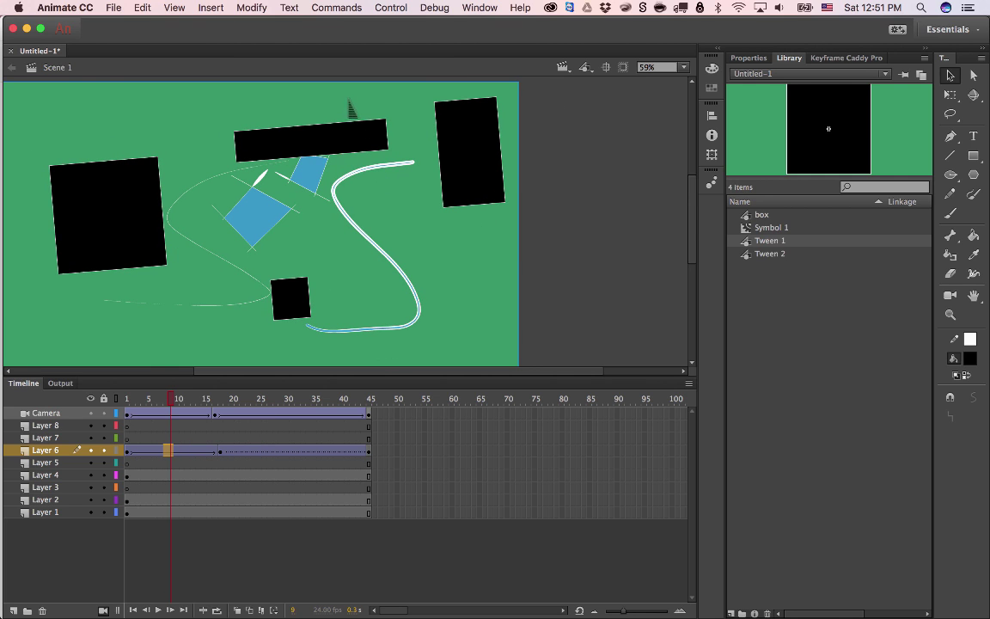
Review Layer 6's tween at frames 45, 31 and 20 and compare the Tween 1 and Tween 2 symbols in the Library
key("alt+period")
key("alt+period")
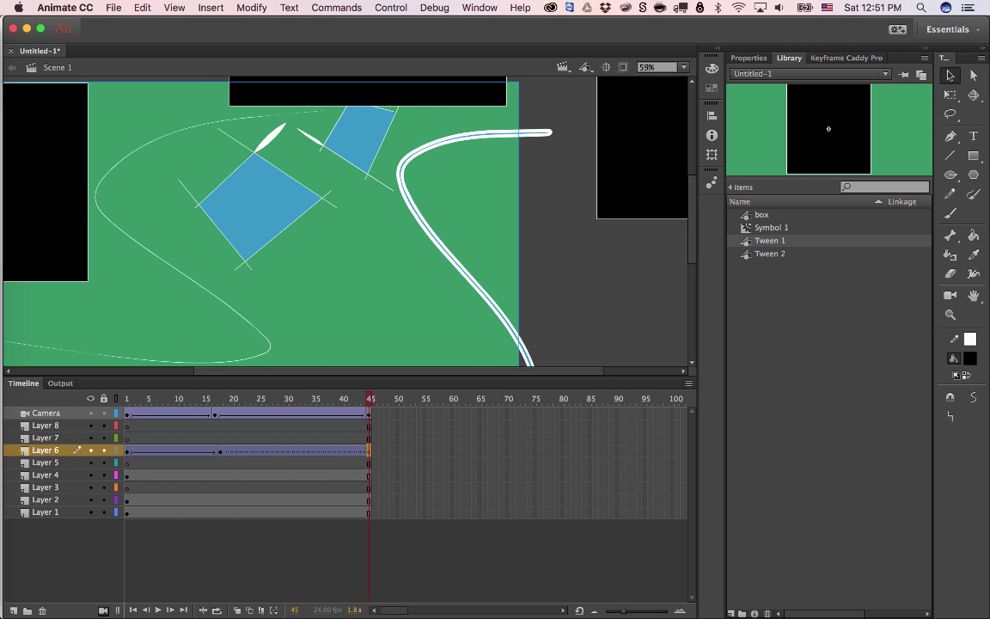
left_click_drag(370, 399, 291, 399)
left_click(769, 241)
key("Down")
key("Up")
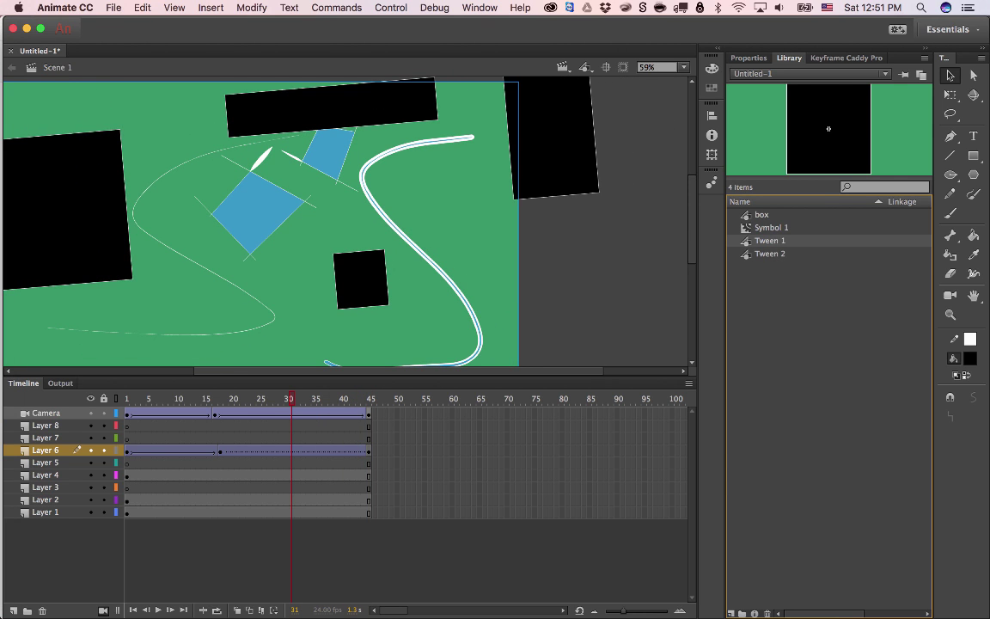
key("Down")
left_click(231, 450)
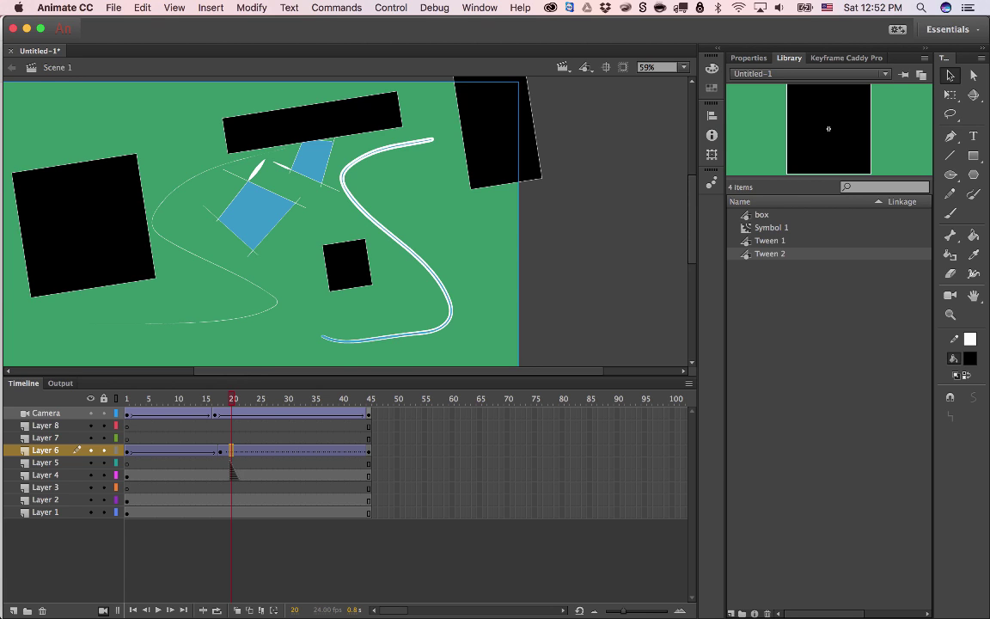
Undo Layer 6's classic tweens, the black box's move and the keyframe at frame 18
key("super+z")
key("super+z")
key("super+z")
key("super+z")
key("super+z")
key("super+z")
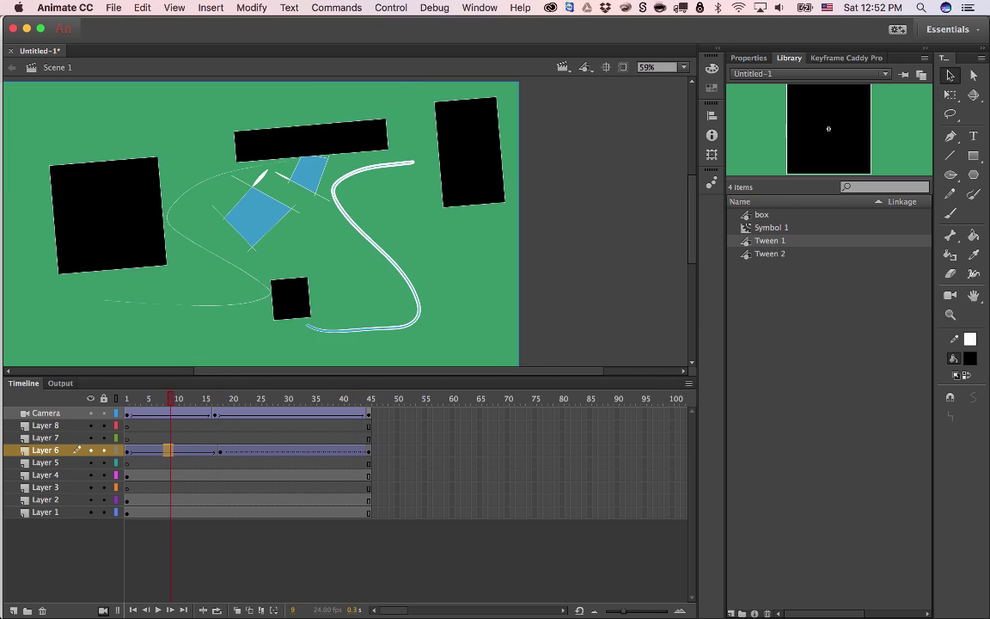
key("super+z")
key("super+z")
key("super+z")
key("super+z")
key("super+z")
key("super+z")
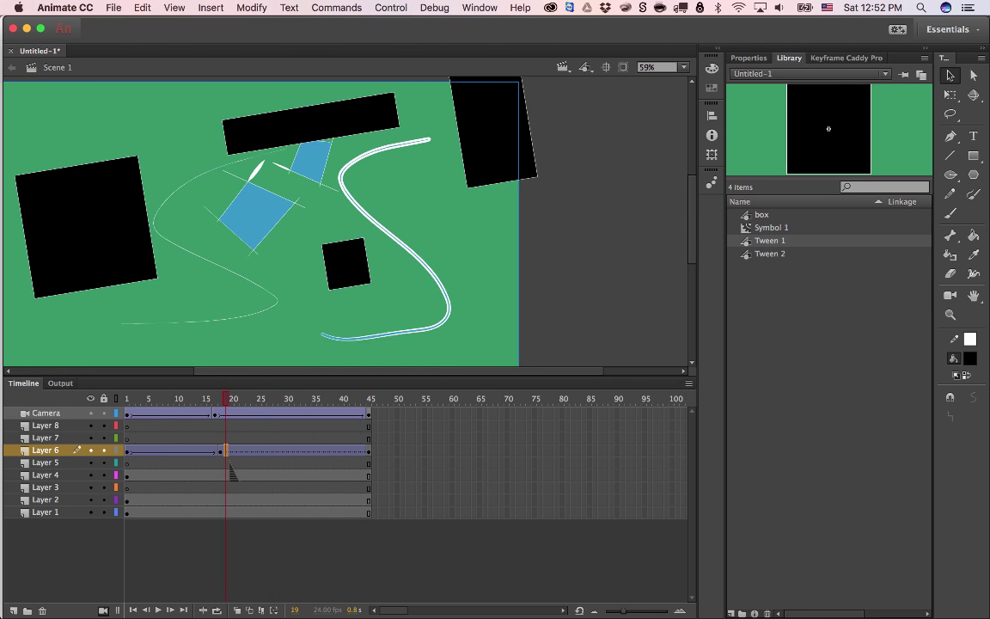
key("super+z")
key("super+z")
key("super+z")
key("super+z")
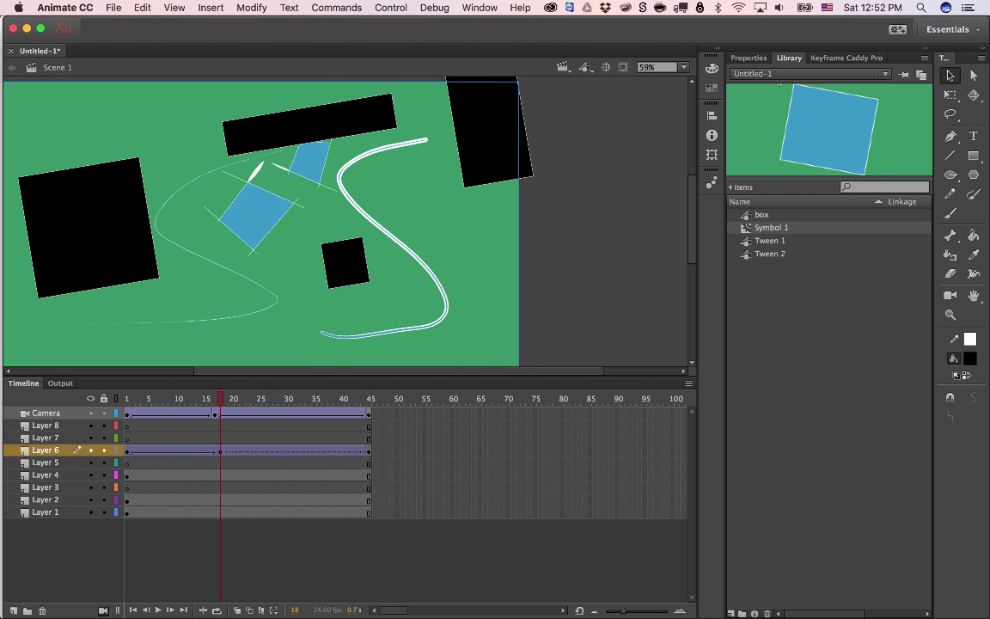
key("super+z")
key("super+z")
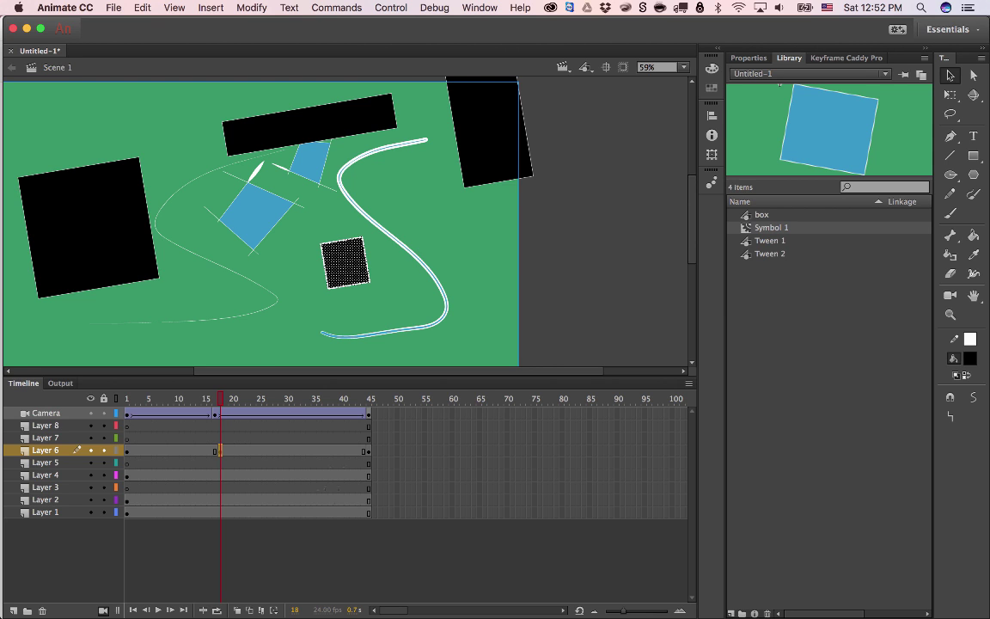
key("super+z")
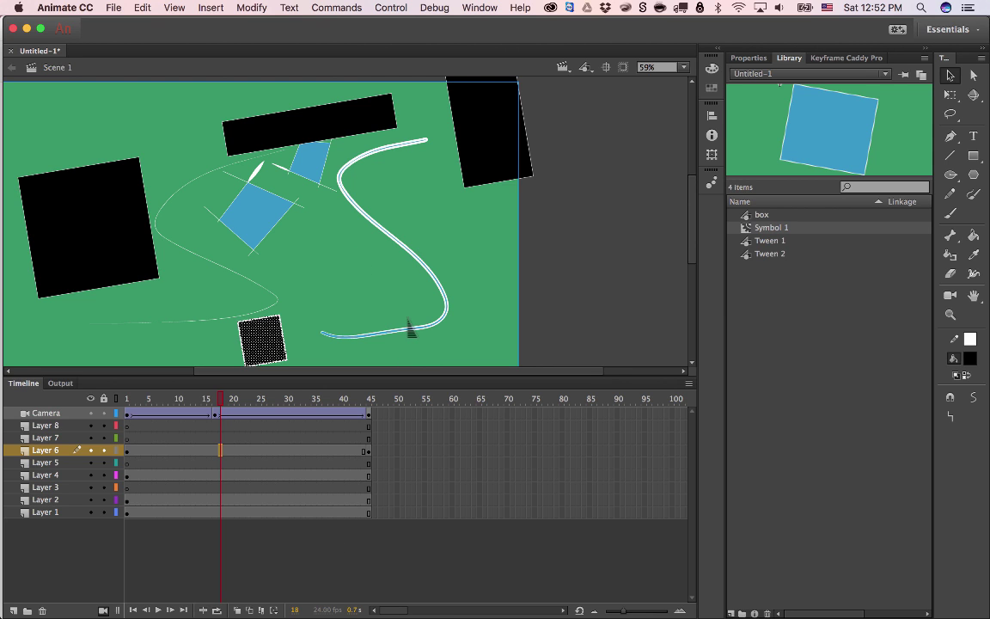
Convert the small black box on Layer 6 to a Movie Clip symbol named box2
right_click(269, 271)
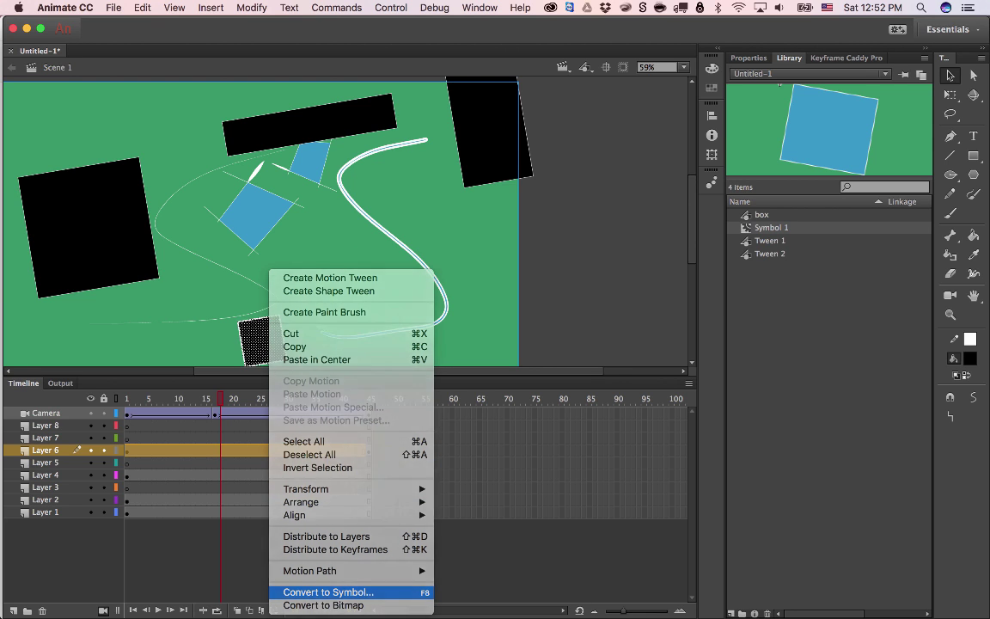
left_click(328, 592)
type("box2")
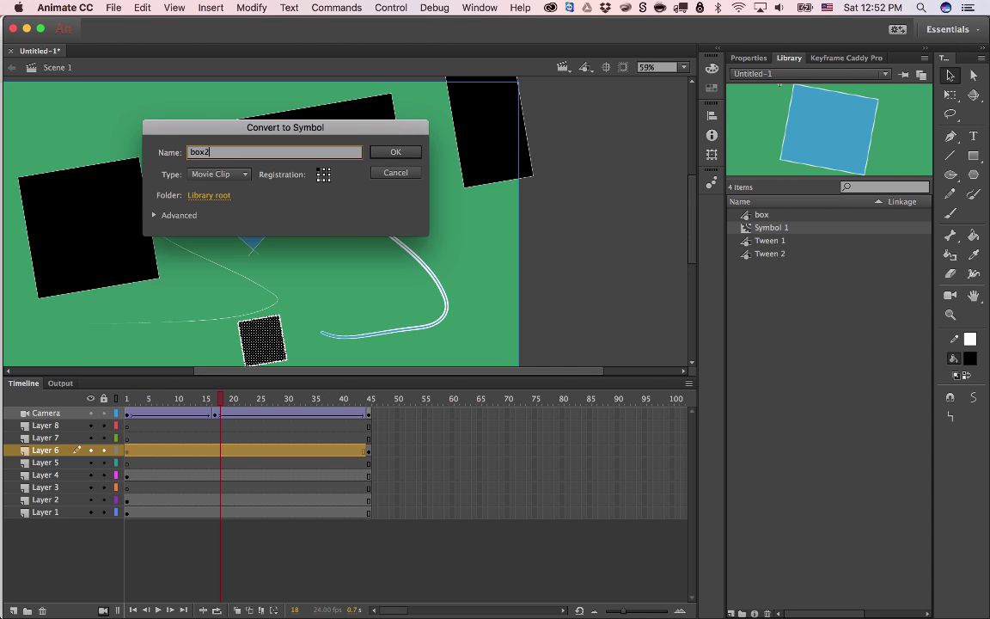
key("Return")
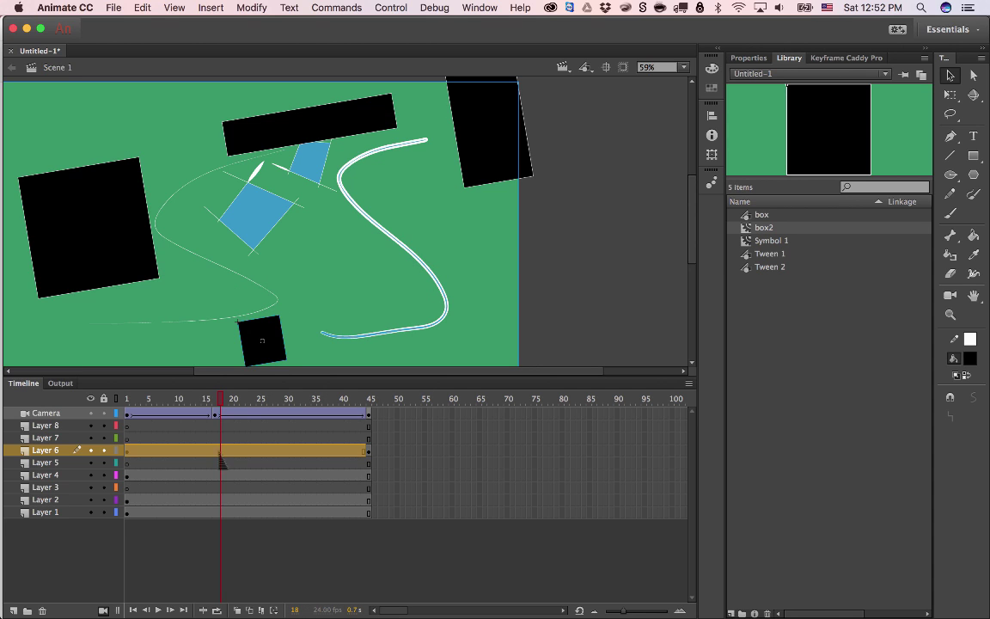
left_click(293, 359)
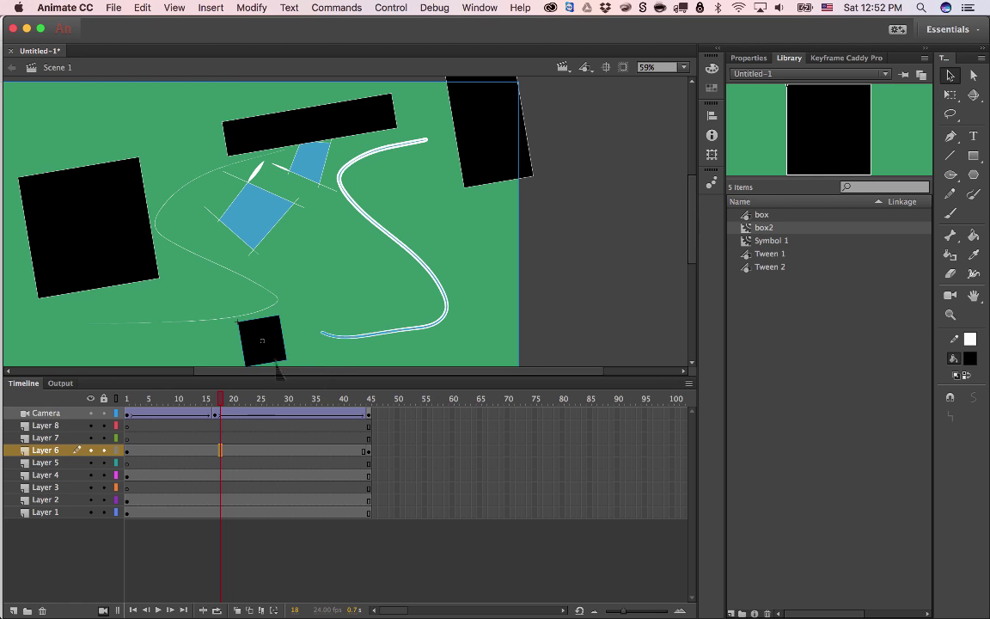
Insert a keyframe at frame 18 of Layer 6 and move the box2 instance up beside the large blue square
right_click(218, 450)
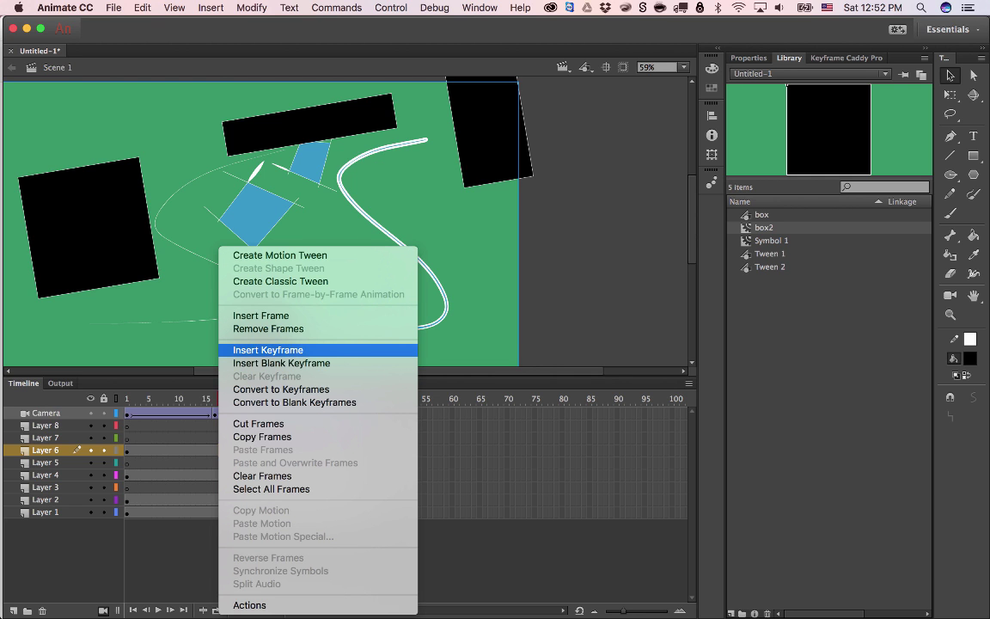
left_click(284, 349)
left_click_drag(267, 340, 330, 227)
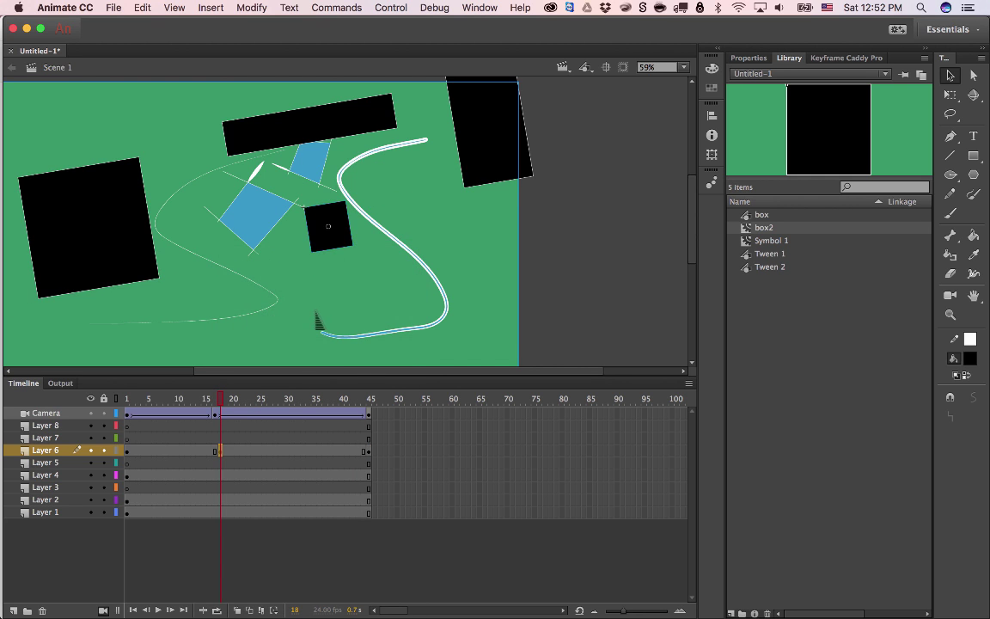
Create classic tweens on Layer 6 across the spans before and after the frame 18 keyframe
left_click_drag(204, 451, 235, 450)
right_click(230, 450)
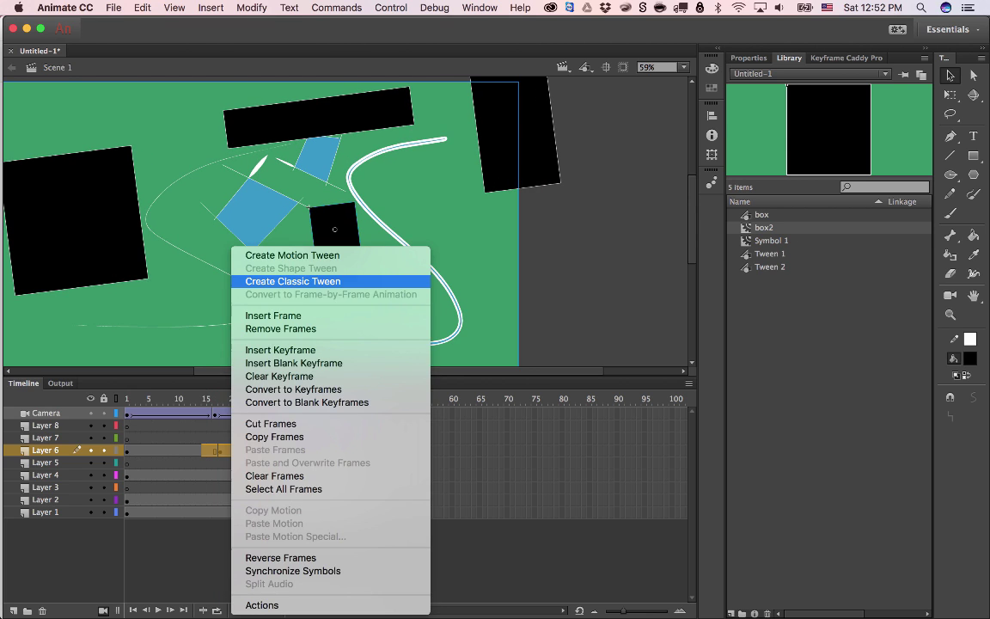
left_click(292, 281)
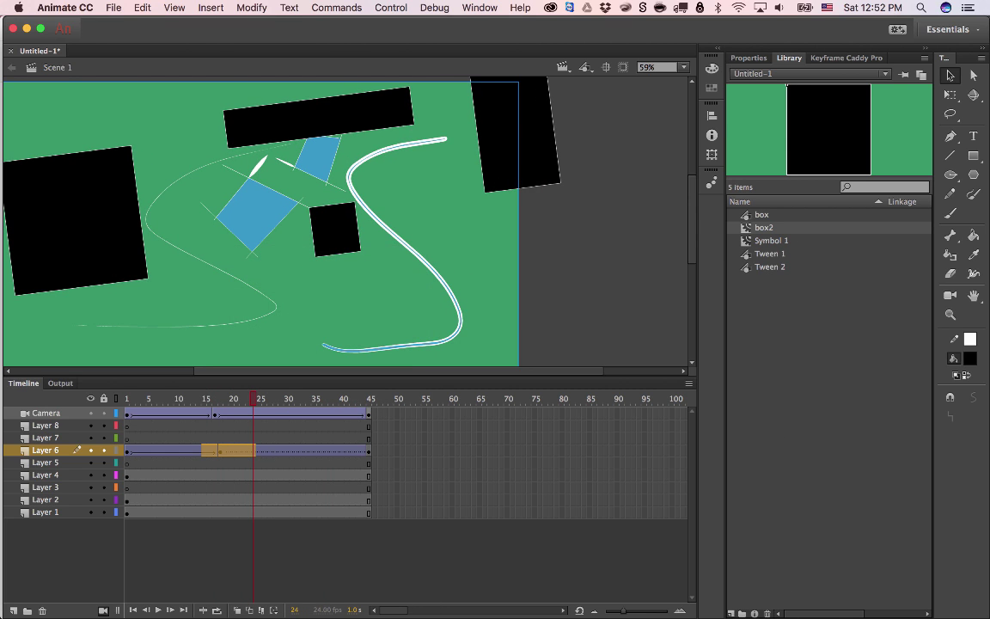
Delete the Tween 1 and Tween 2 symbols from the Library and preview the box2 and Symbol 1 symbols
left_click(769, 253)
left_click(770, 266, "shift")
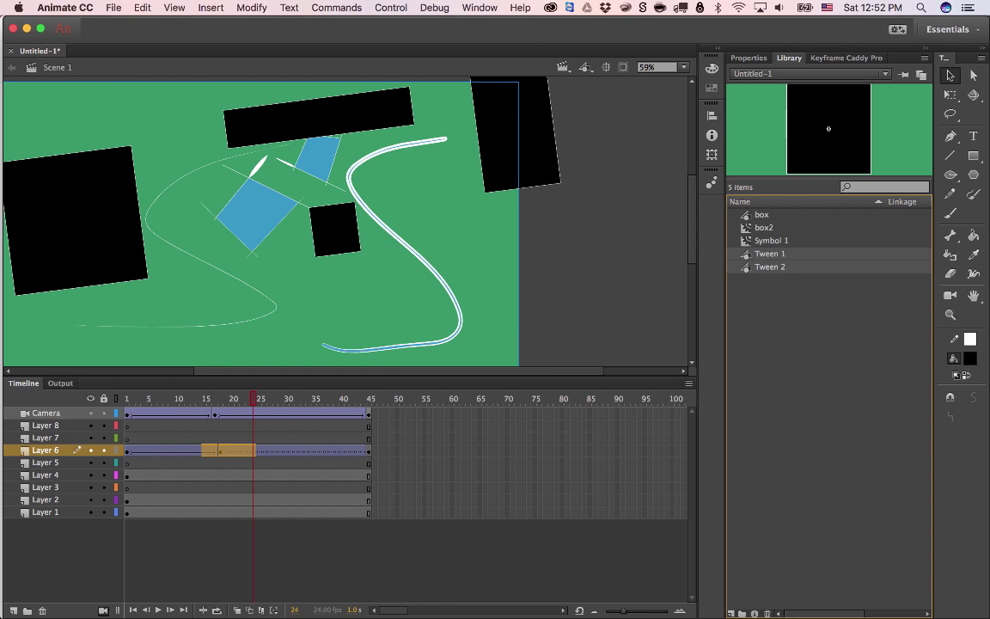
key("Delete")
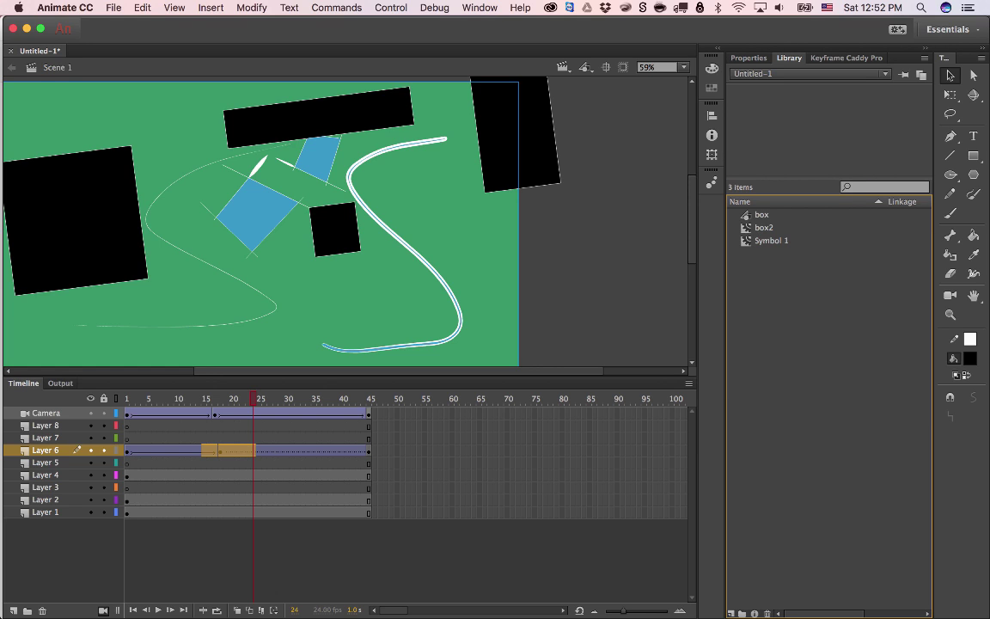
left_click(764, 228)
key("Down")
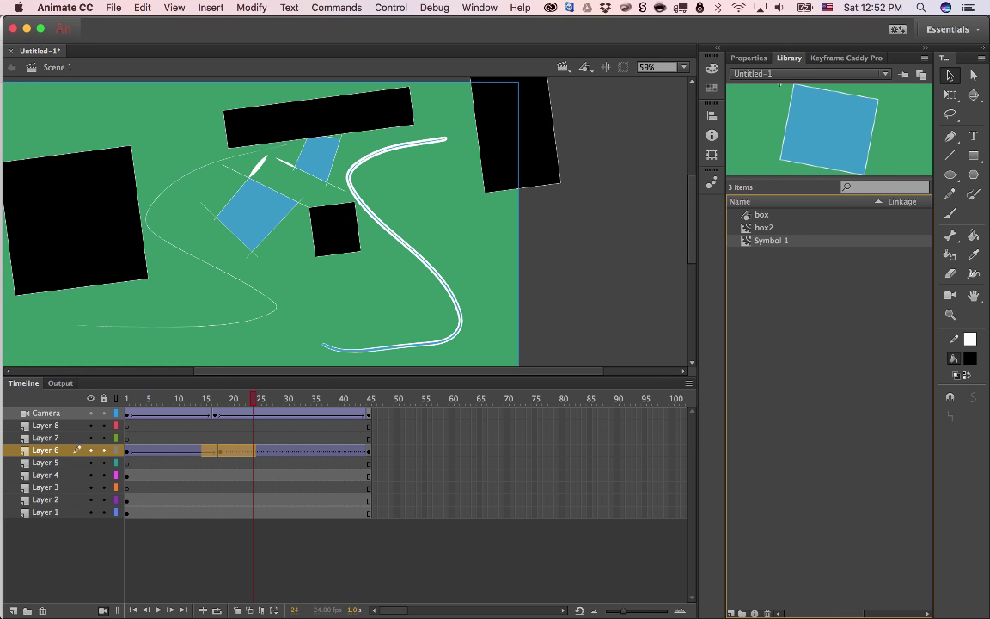
key("Up")
left_click(655, 184)
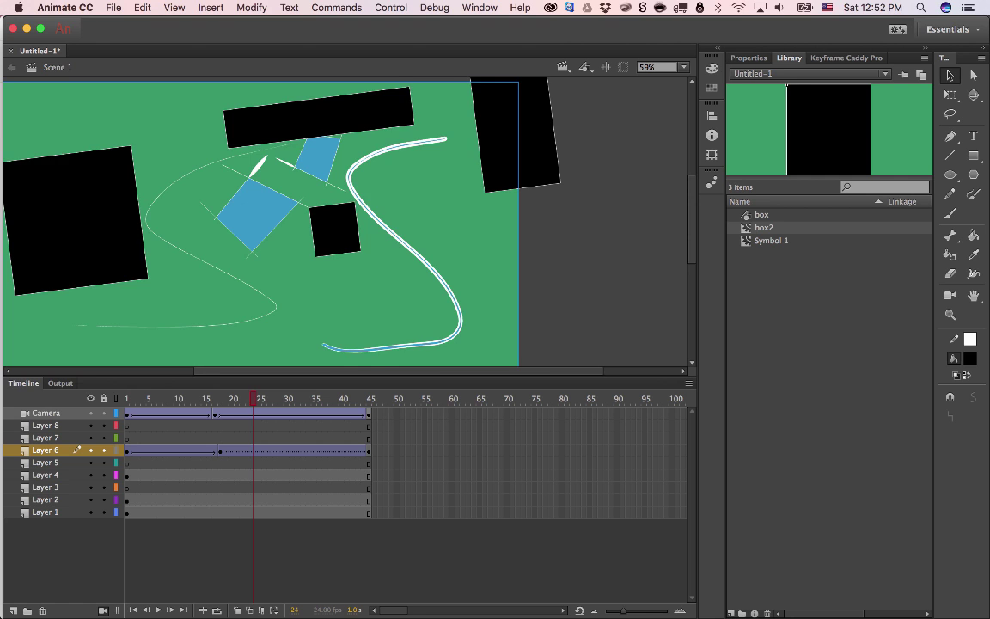
At frame 45 of Layer 6, move the black box up onto the stage beneath the large blue square
mouse_move(253, 399)
left_mouse_down()
mouse_move(127, 399)
mouse_move(259, 398)
left_mouse_up()
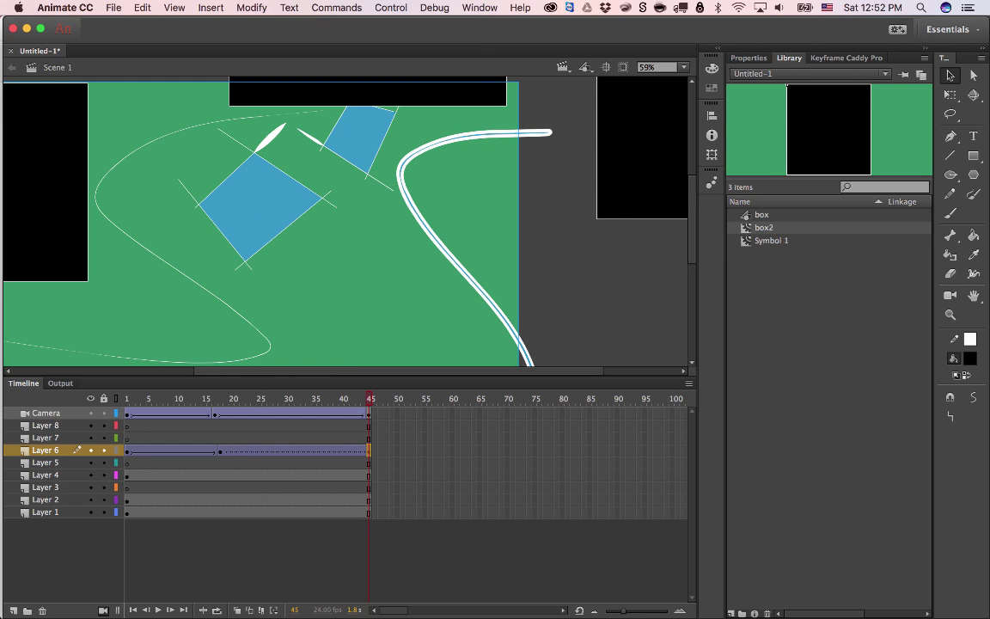
scroll(295, 167, "down", 8)
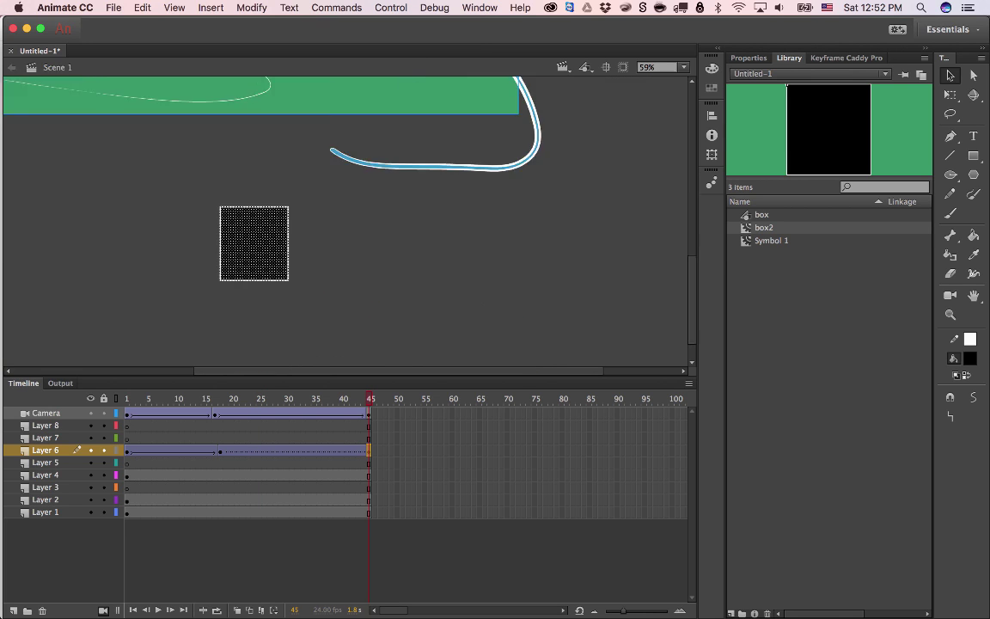
scroll(295, 166, "up", 15)
scroll(294, 166, "down", 16)
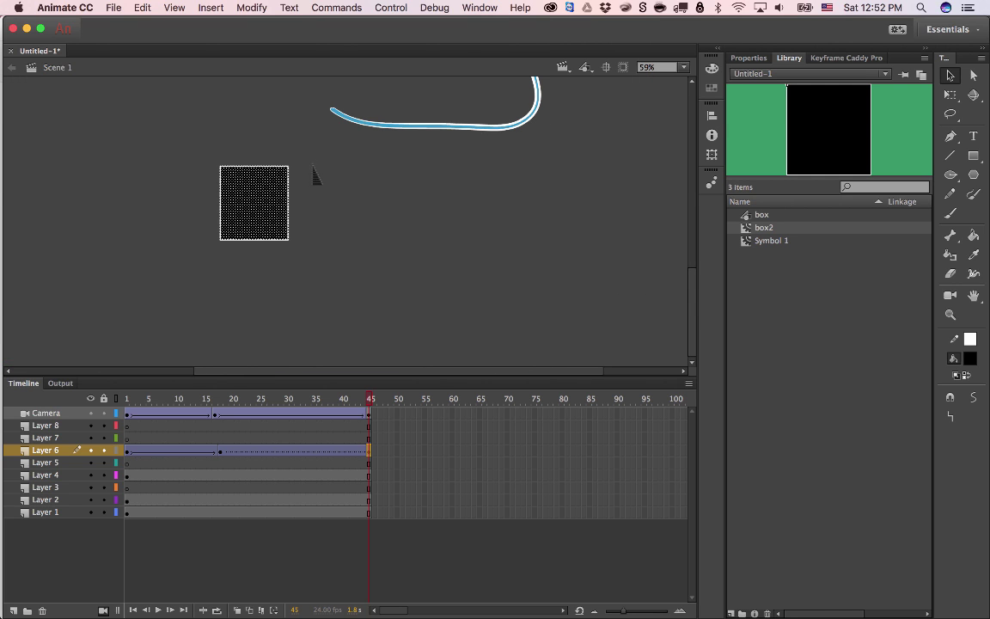
key("super+z")
scroll(332, 206, "up", 14)
scroll(331, 207, "down", 10)
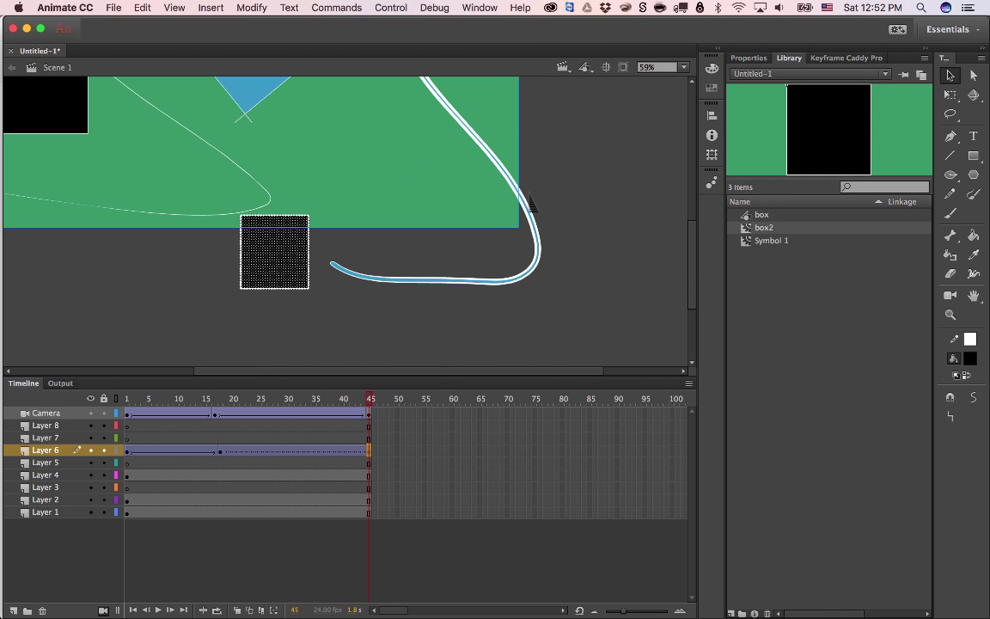
key("super+z")
key("super+z")
scroll(335, 258, "up", 14)
scroll(335, 258, "down", 8)
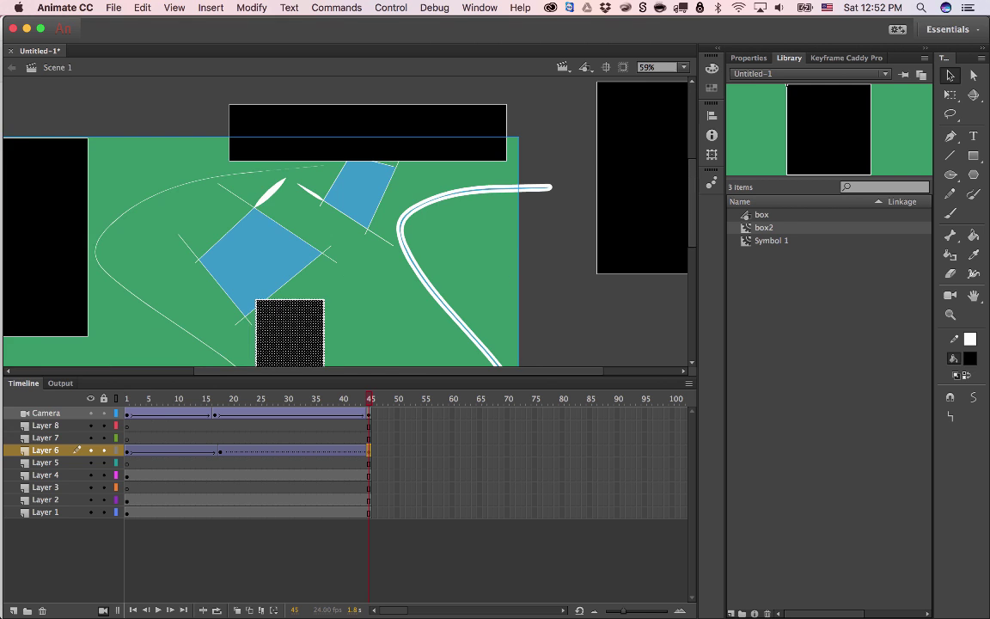
key("super+z")
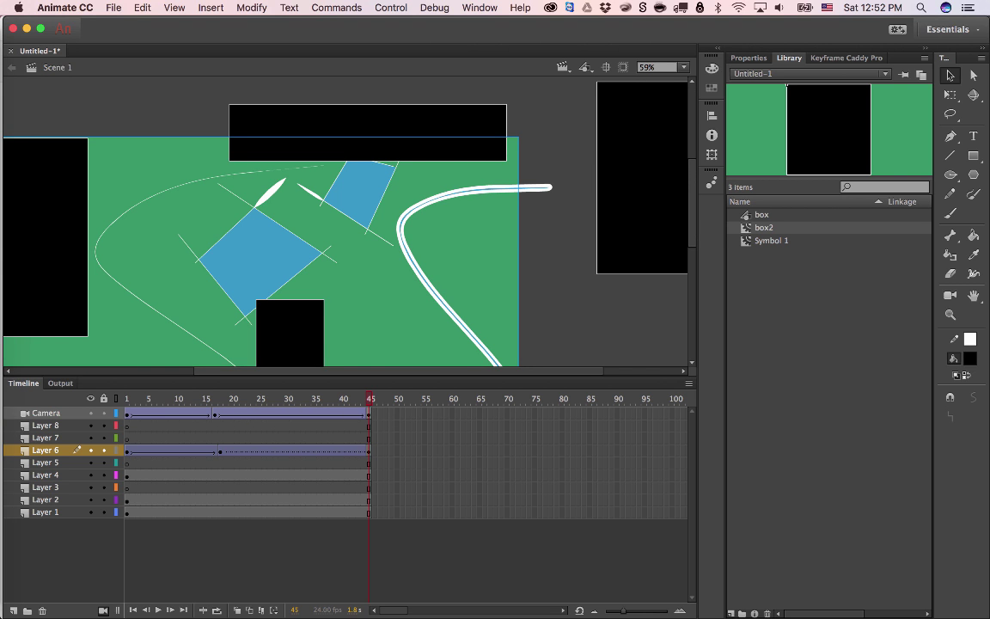
Play the Layer 6 animation from frame 21 to the end and return to the frame 18 keyframe
left_click_drag(369, 398, 236, 399)
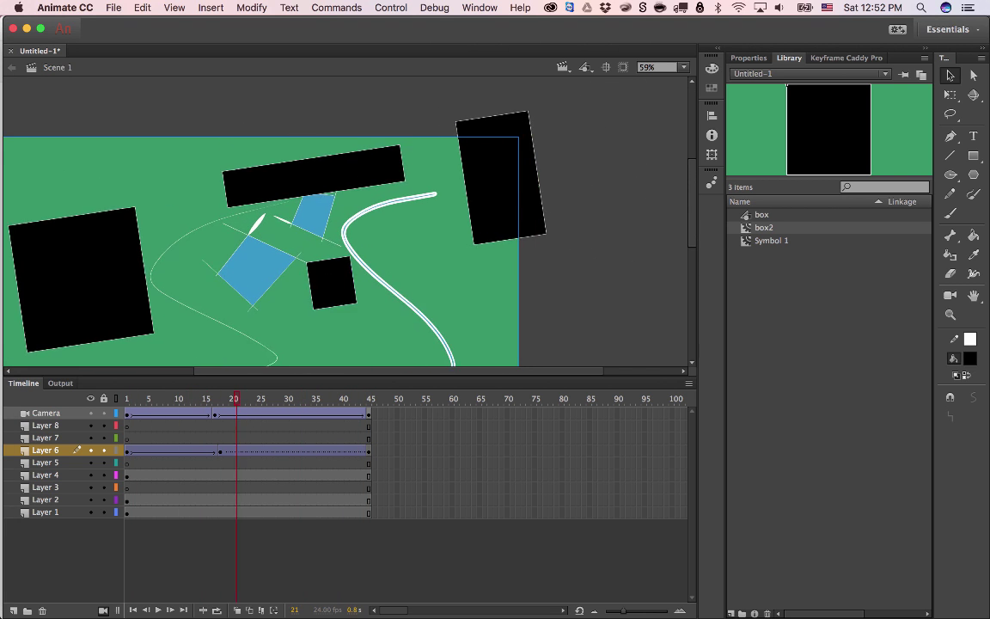
key("Return")
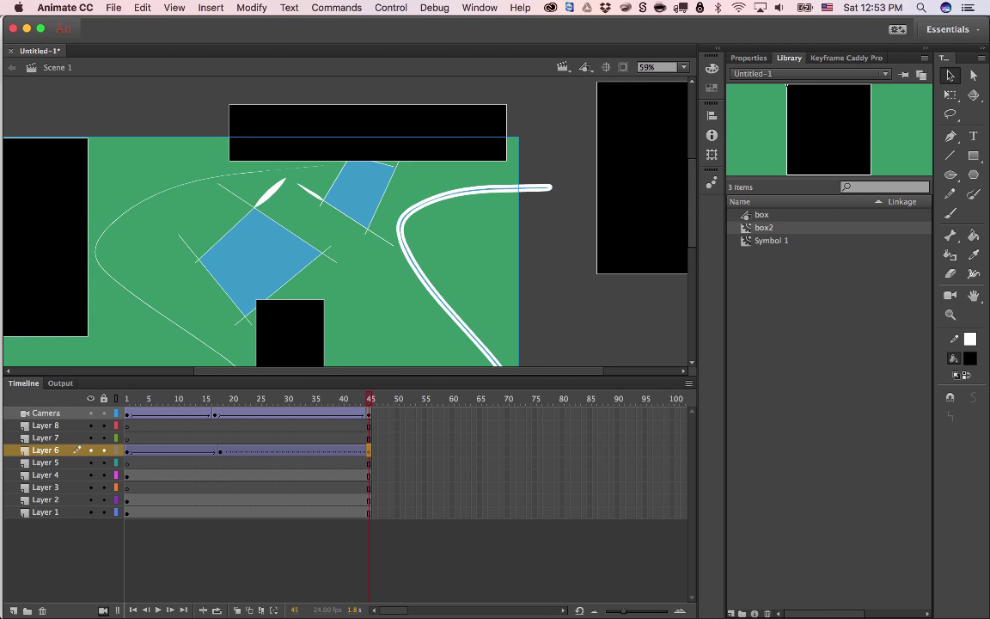
left_click(220, 452)
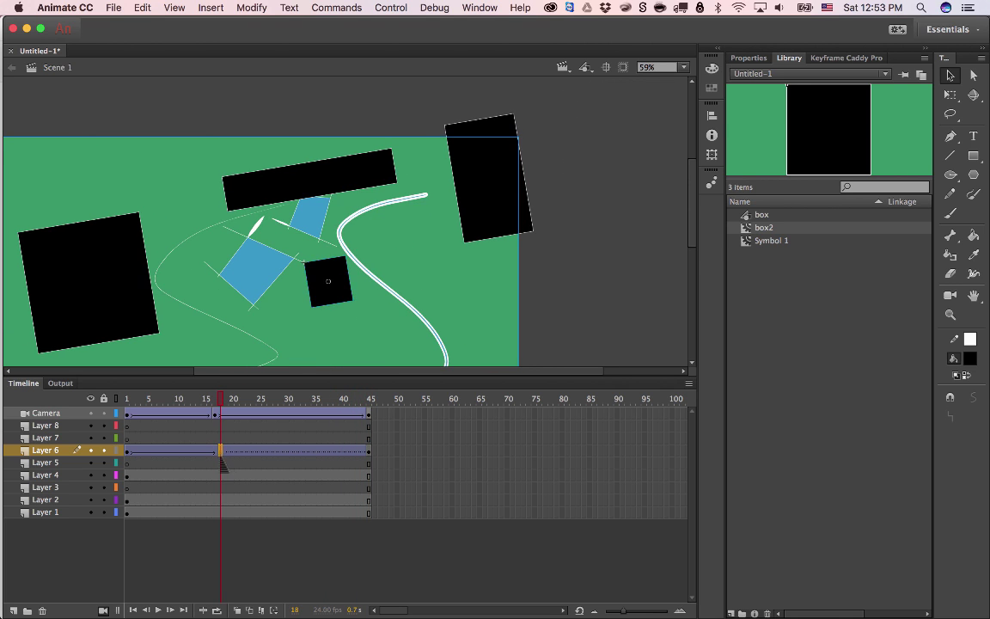
Try copying Layer 6's frame 18 keyframe onto frame 45, and undo the copy
left_click_drag(220, 455, 448, 469)
left_click_drag(227, 455, 221, 455)
left_click(447, 464)
left_click(221, 452)
left_click_drag(220, 454, 370, 452)
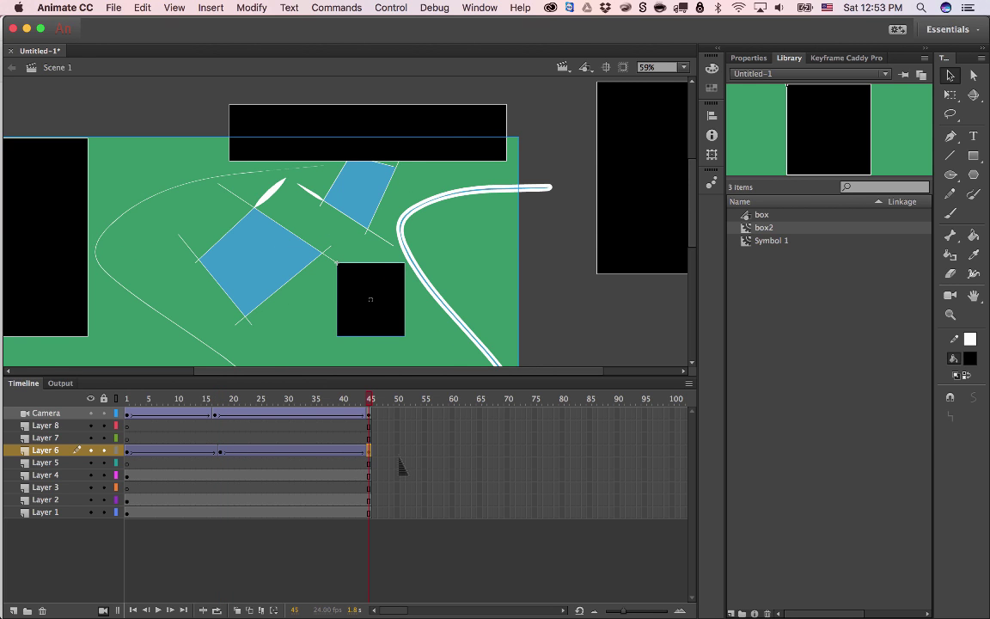
left_click_drag(221, 451, 364, 452)
key("super+z")
left_click(396, 450)
left_click(467, 437)
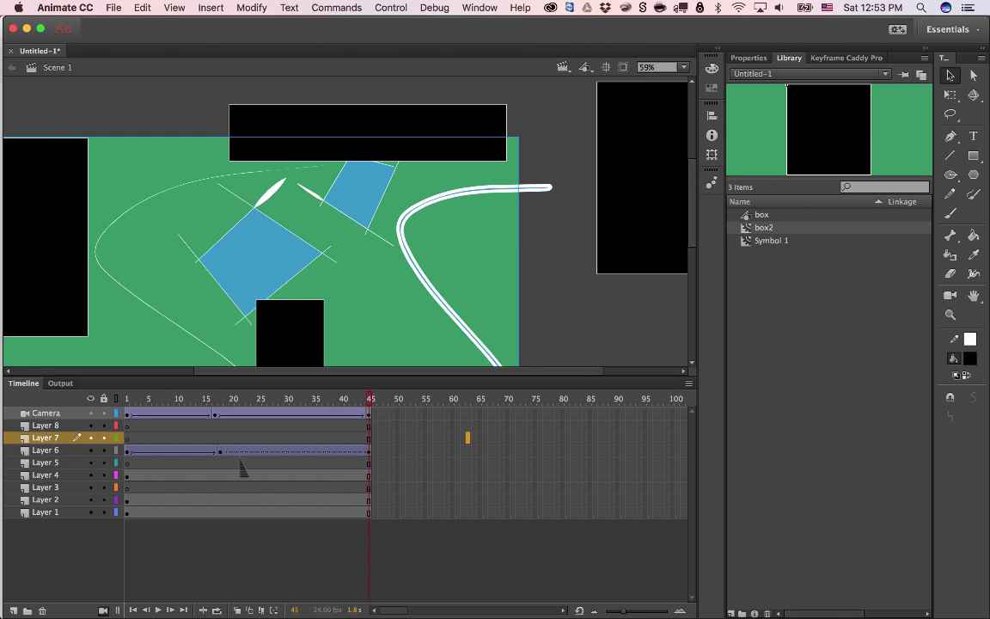
left_click(220, 452)
key("Return")
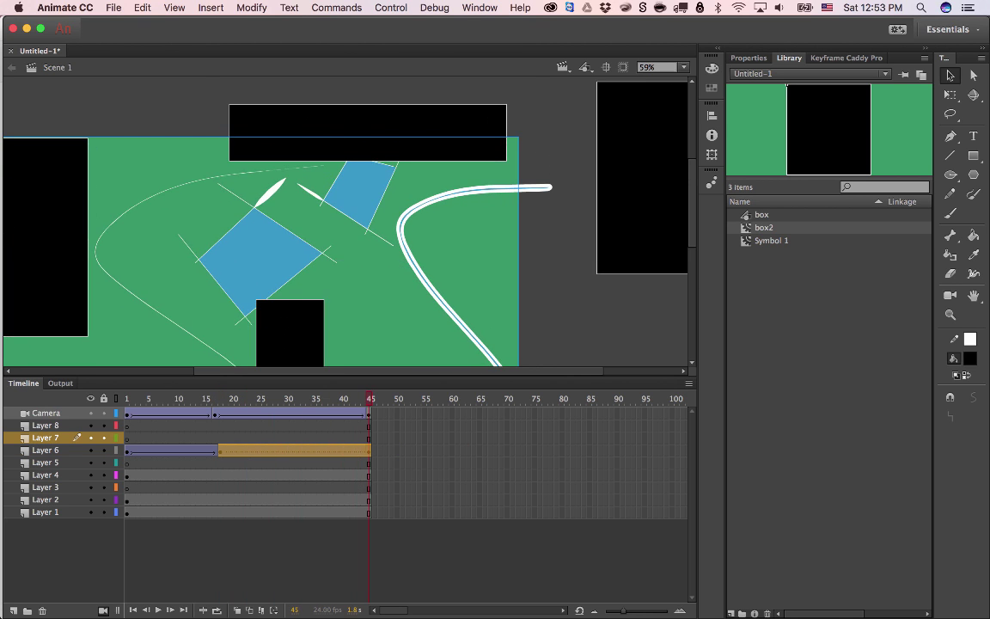
key("super+z")
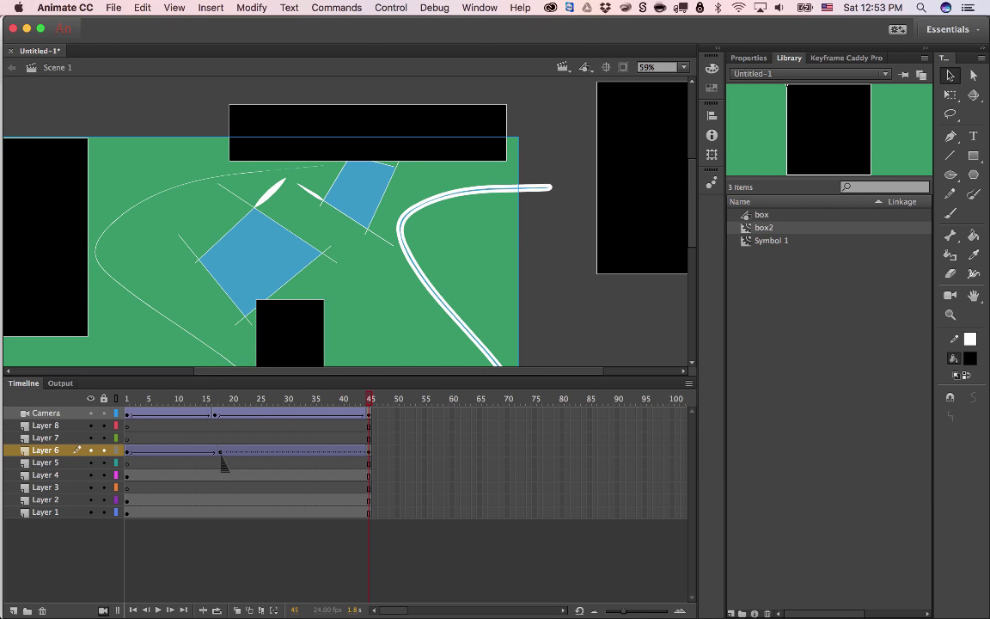
Replace Layer 6's keyframe at frame 45 with a copy of the frame 18 keyframe and play the animation
key("super+z")
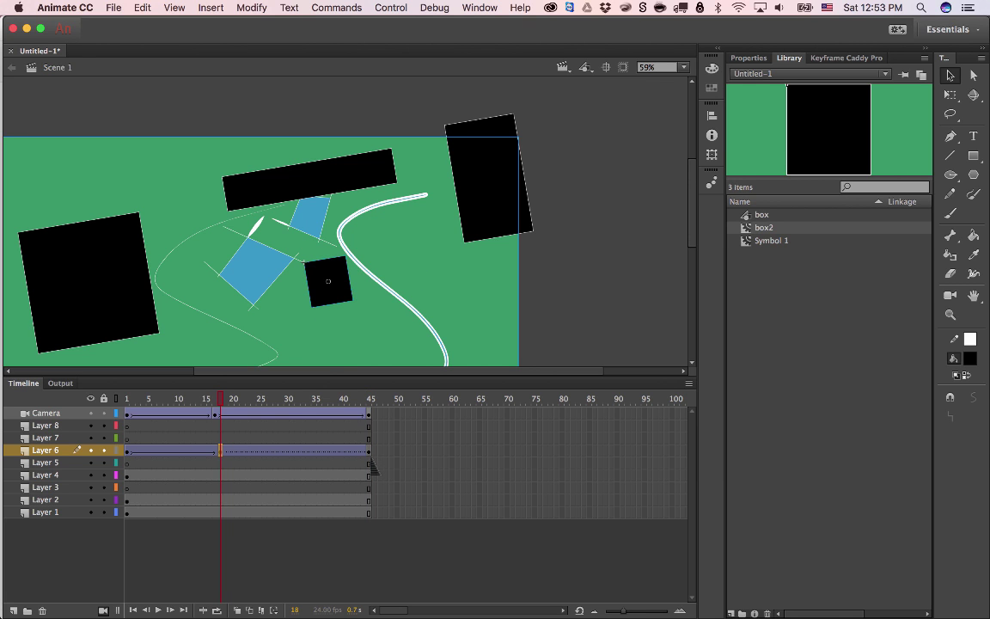
left_click_drag(220, 450, 370, 450)
key("Return")
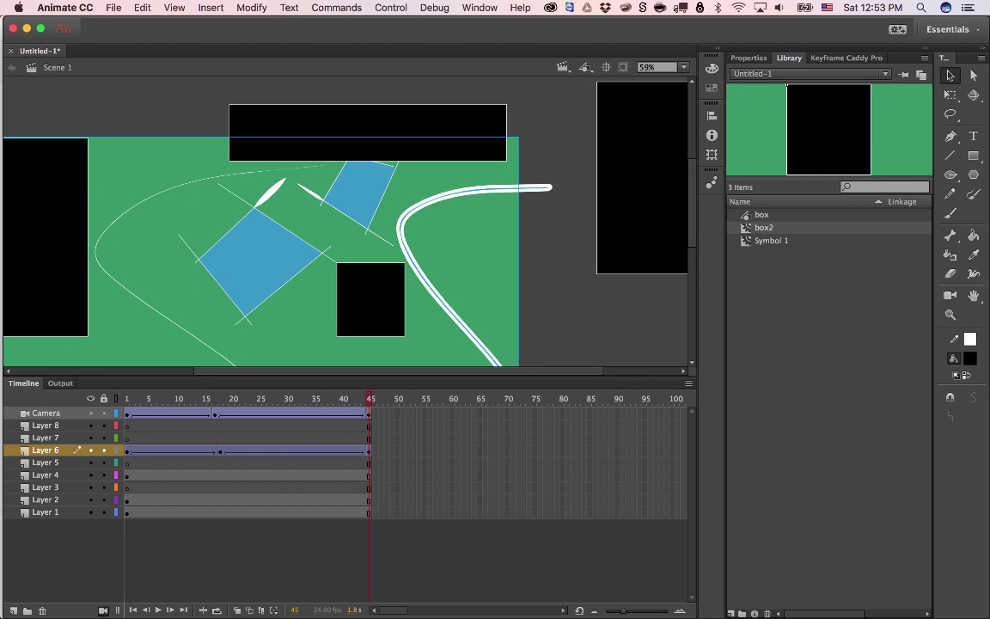
Open the box2 symbol from its instance, change the square's fill to mint green, and return to the main scene
double_click(370, 299)
left_click(631, 327)
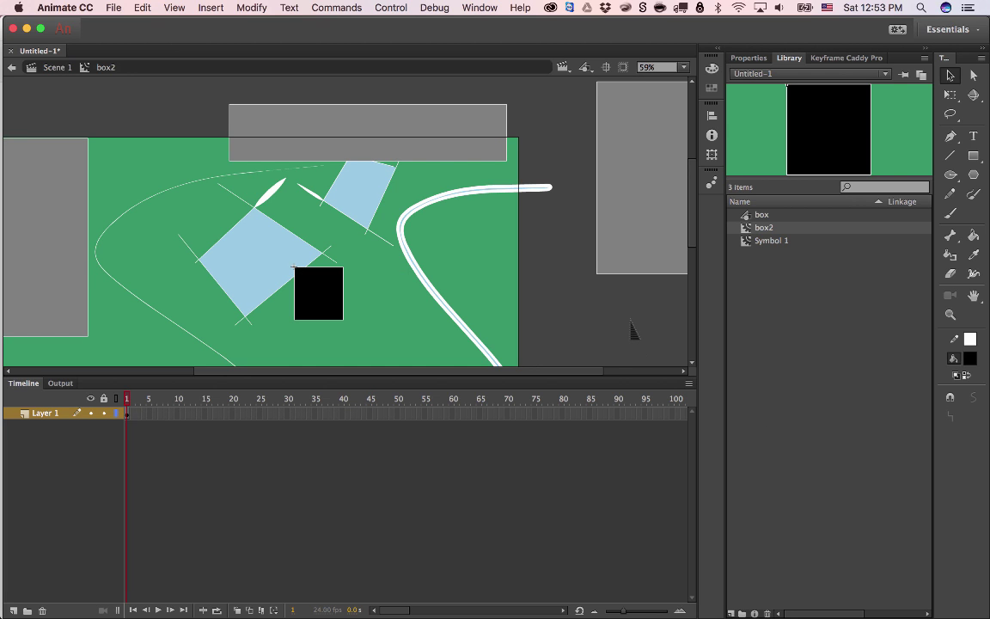
left_click(319, 293)
left_click(969, 359)
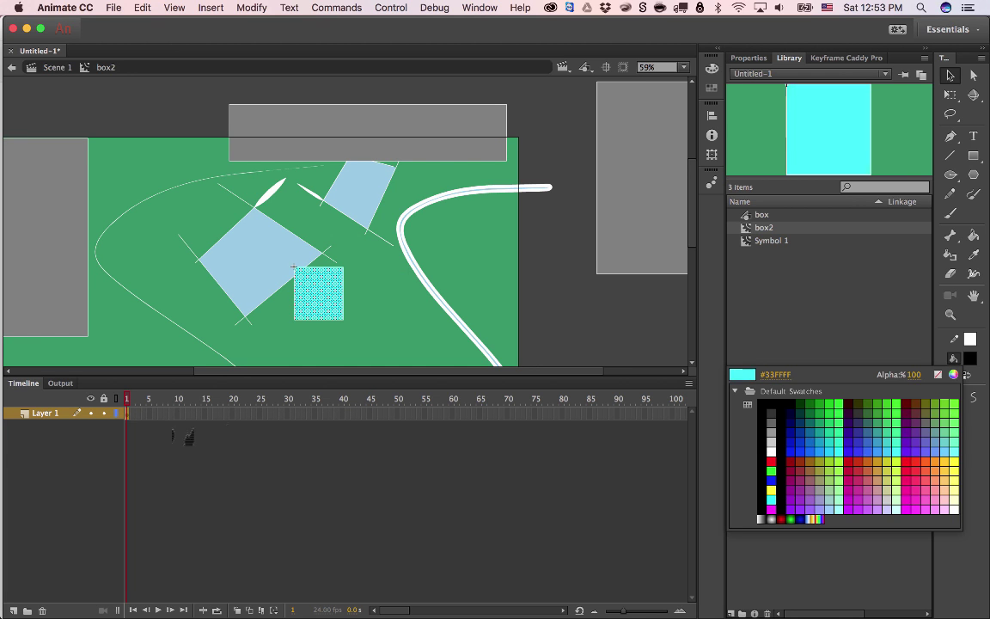
left_click(906, 445)
double_click(623, 325)
left_click(623, 325)
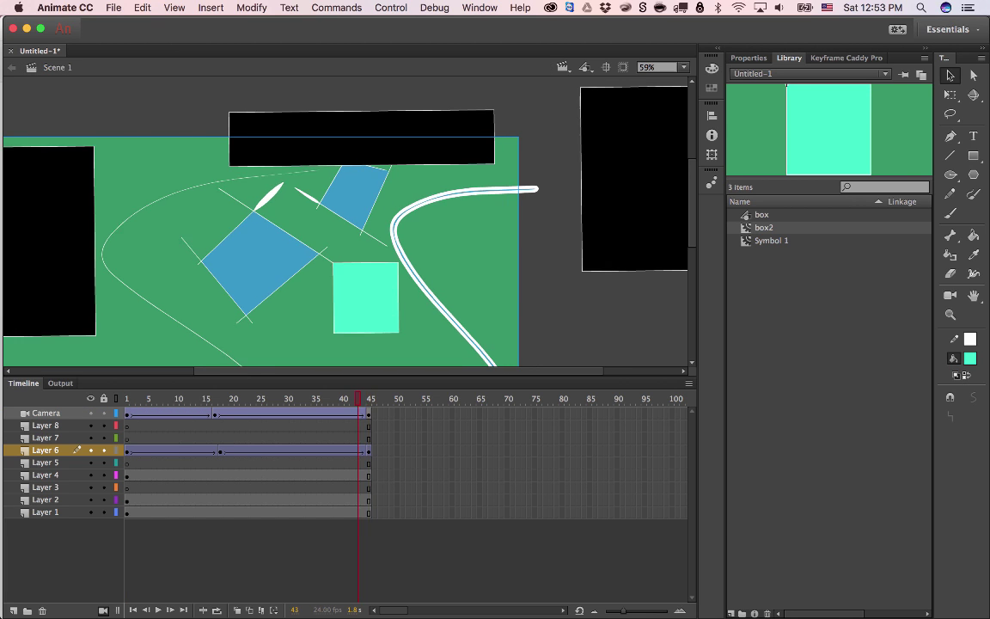
Play the scene with the recoloured box and return to Layer 6's keyframe at frame 18
key("Return")
key("Return")
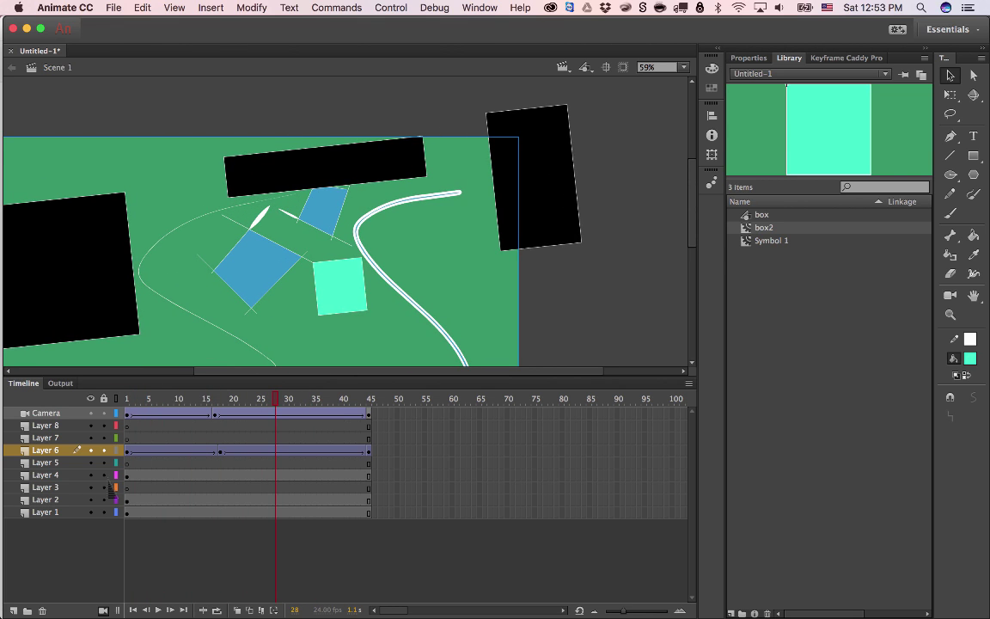
left_click(220, 451)
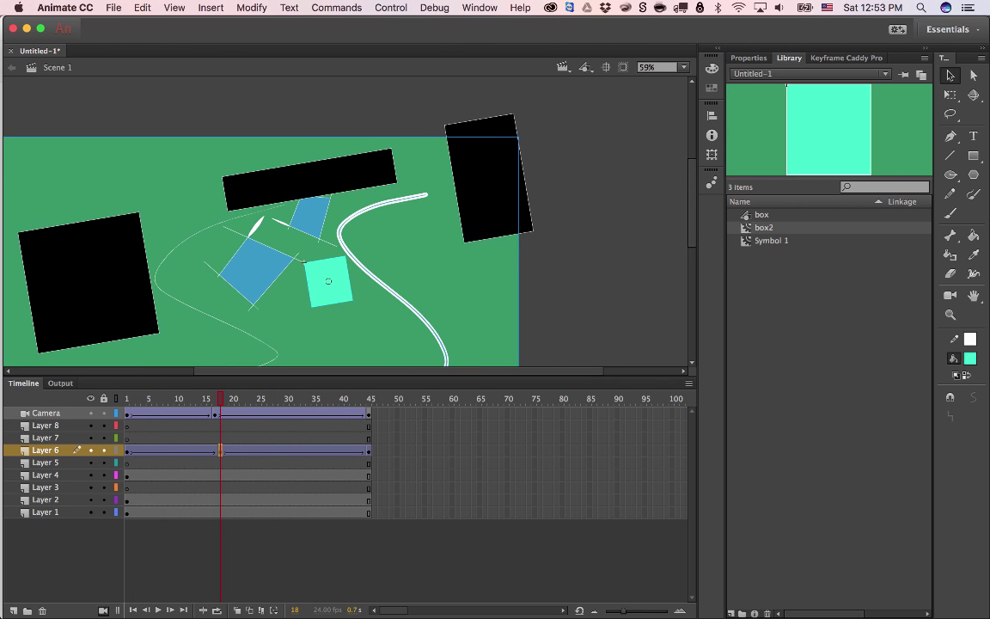
Convert Layer 4's frame 18 to a keyframe and move its black rectangles lower on the stage there
left_click(221, 475)
right_click(221, 475)
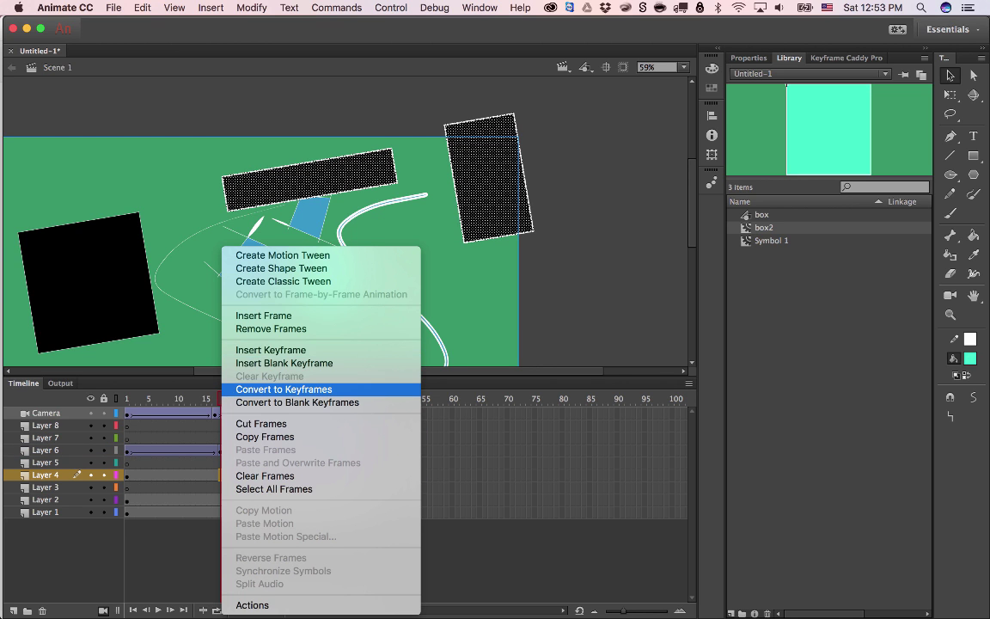
left_click(284, 389)
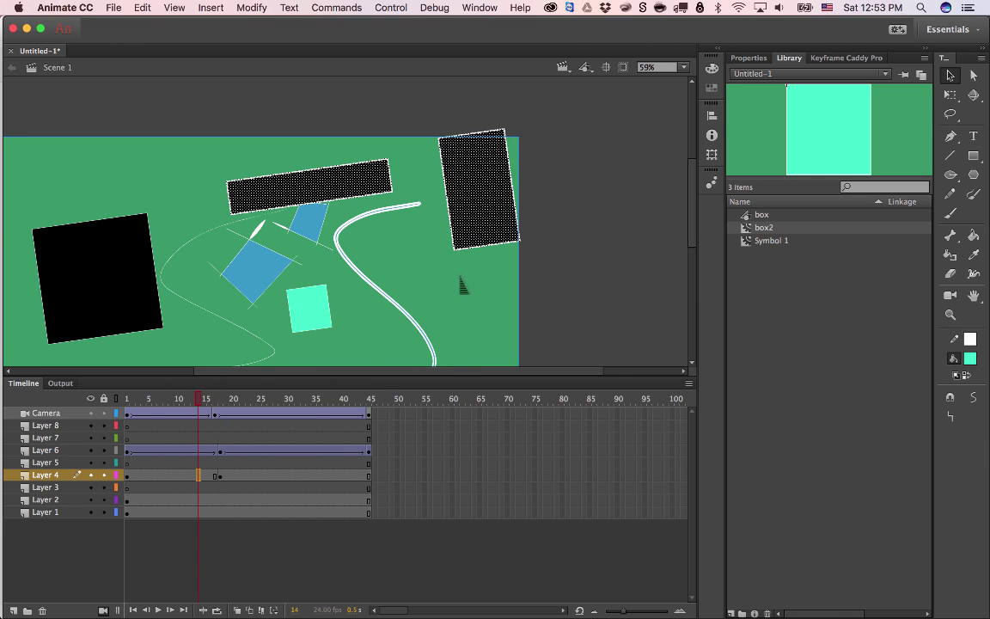
left_click_drag(179, 475, 254, 490)
left_click(220, 475)
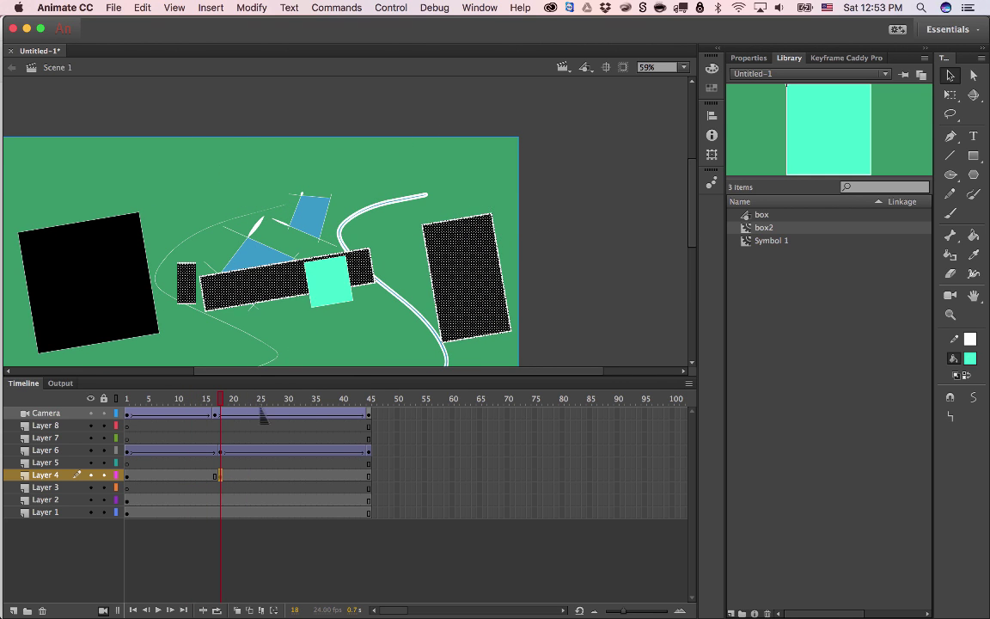
Create classic tweens on Layer 4 across the spans around frame 18 and play the animation
left_click_drag(202, 475, 231, 475)
right_click(230, 475)
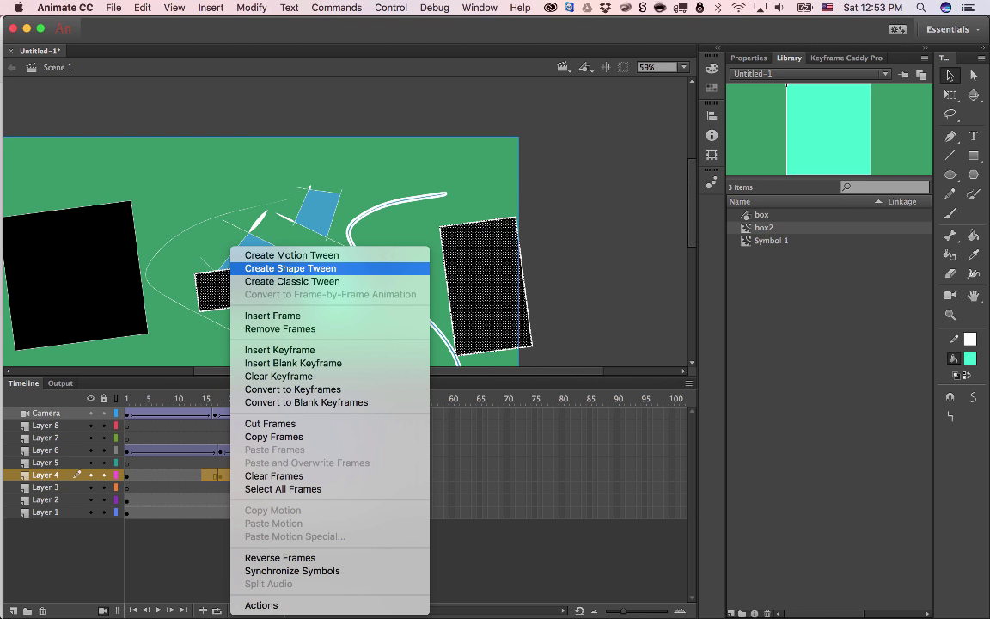
left_click(344, 281)
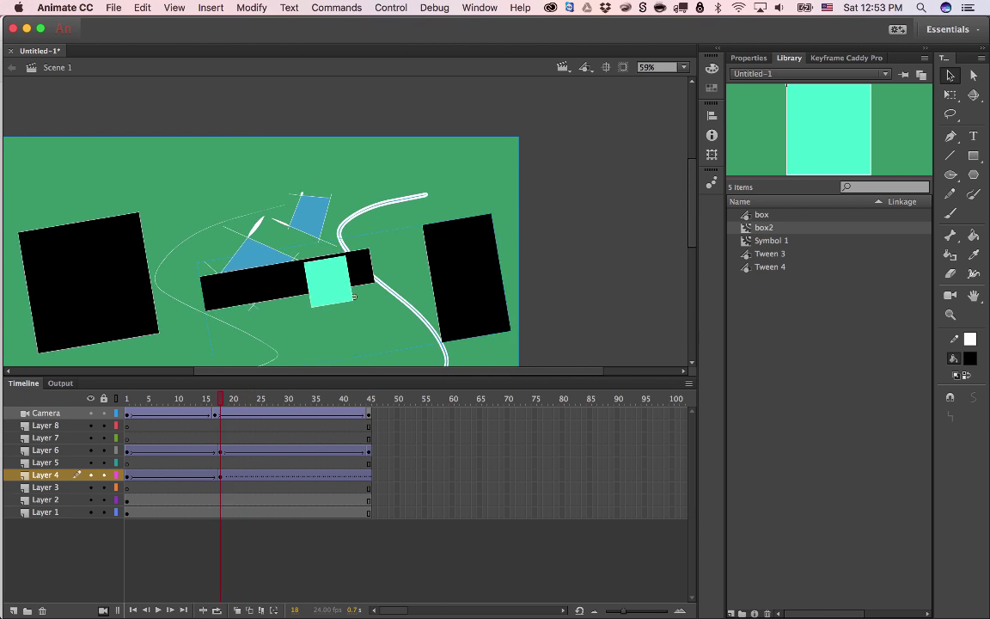
key("Return")
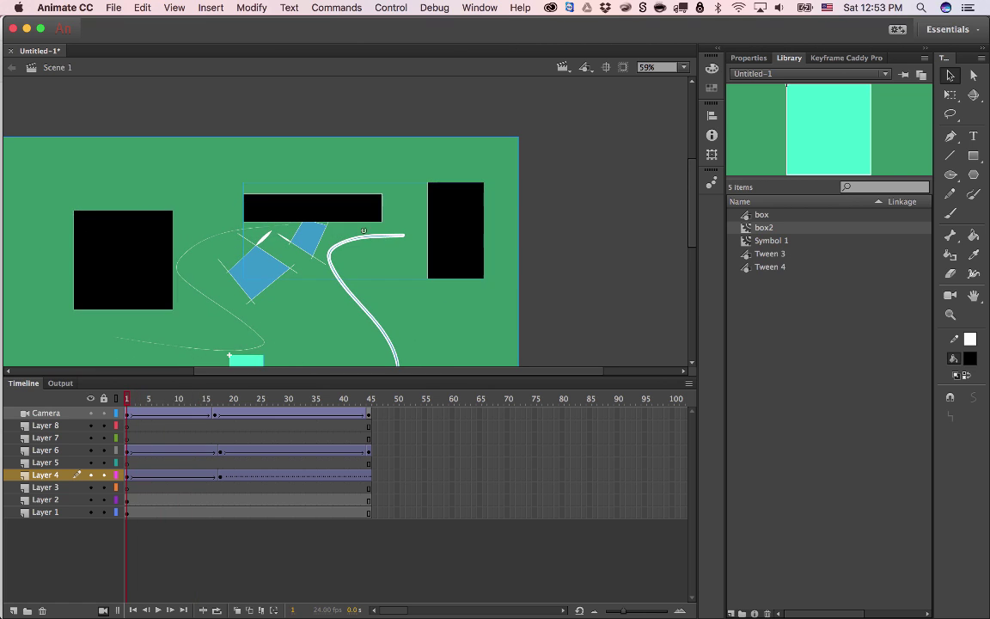
Change the fill of the Tween 3 symbol's rectangles to olive brown and play the main scene
double_click(568, 219)
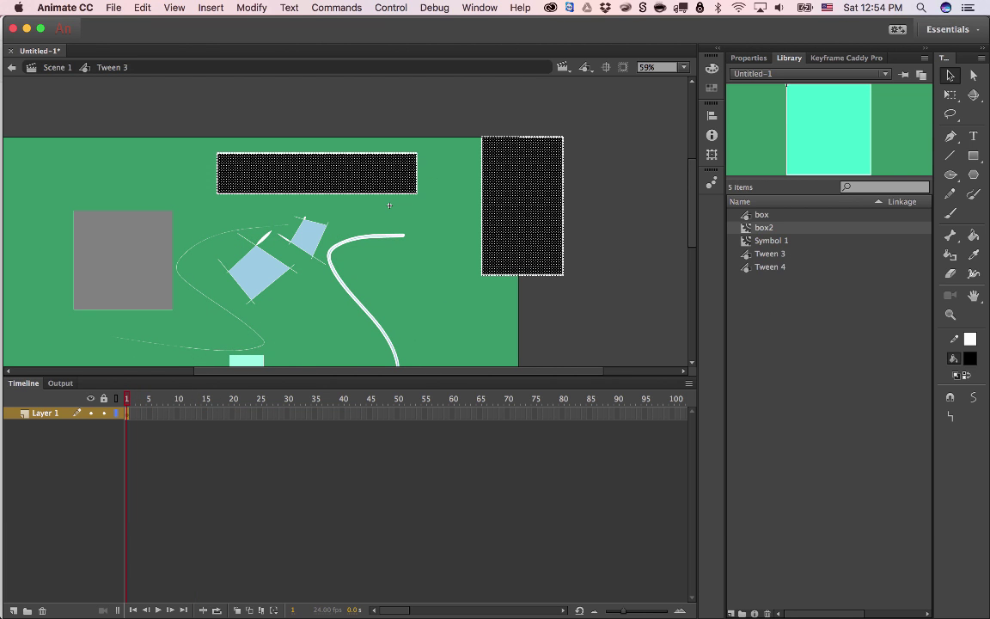
left_click(970, 358)
left_click(924, 411)
key("super+e")
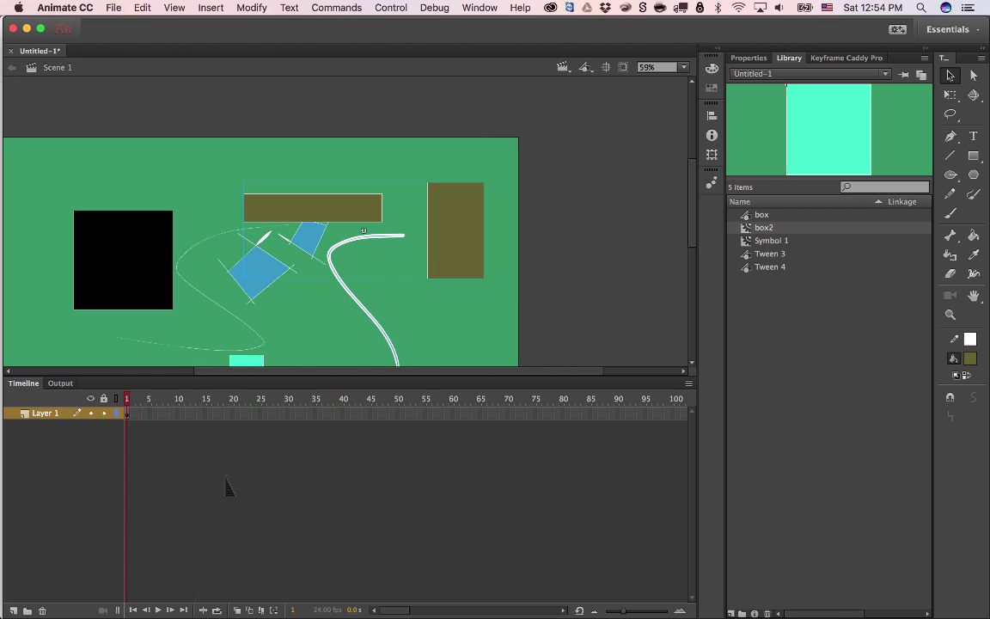
key("Return")
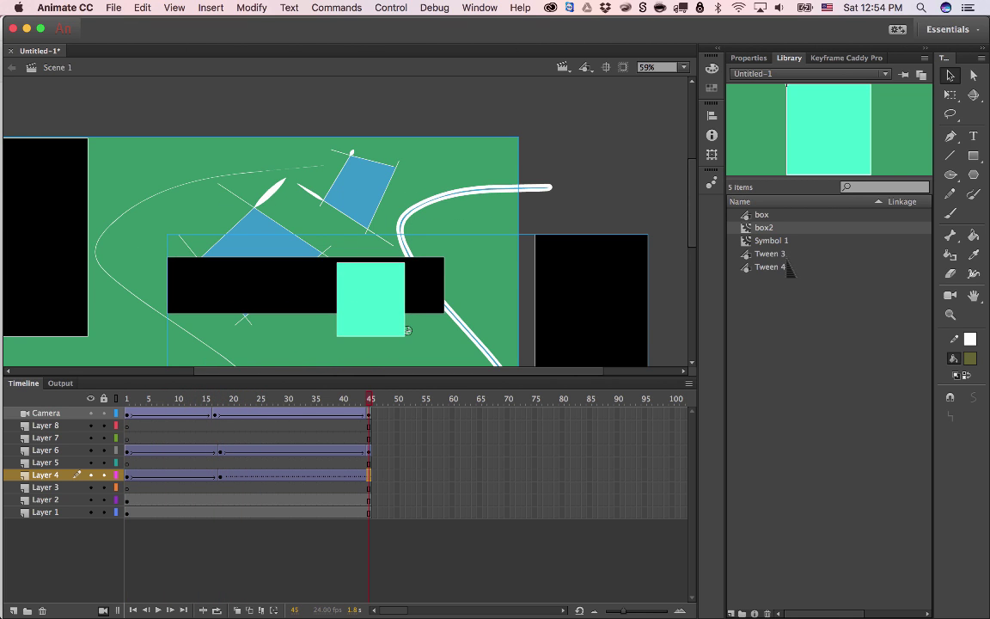
Compare the library previews of the Tween 3 and Tween 4 symbols
left_click(770, 253)
left_click(770, 267)
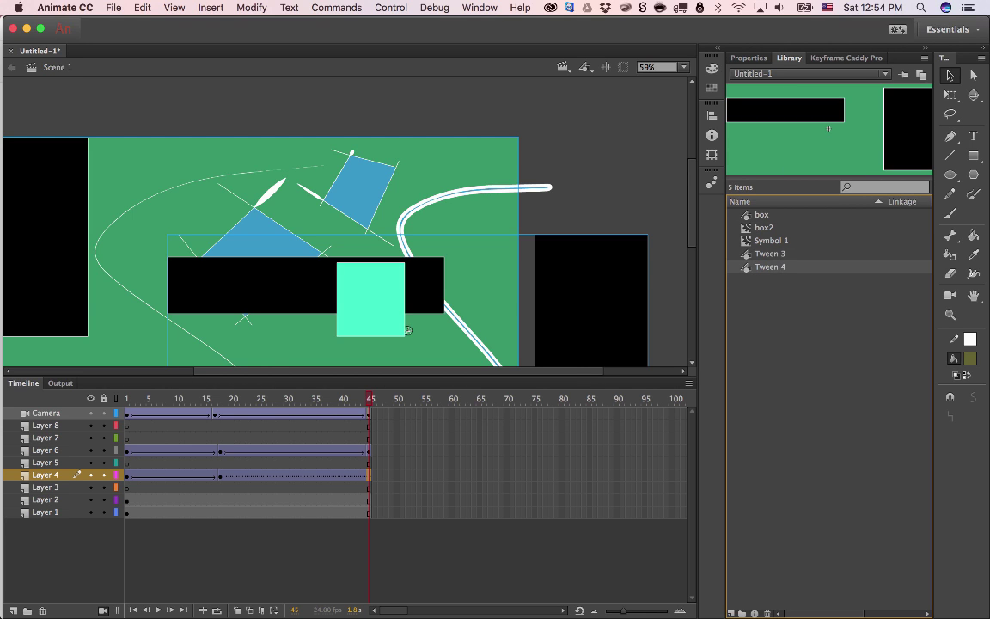
left_click(770, 253)
left_click(770, 266)
left_click(770, 253)
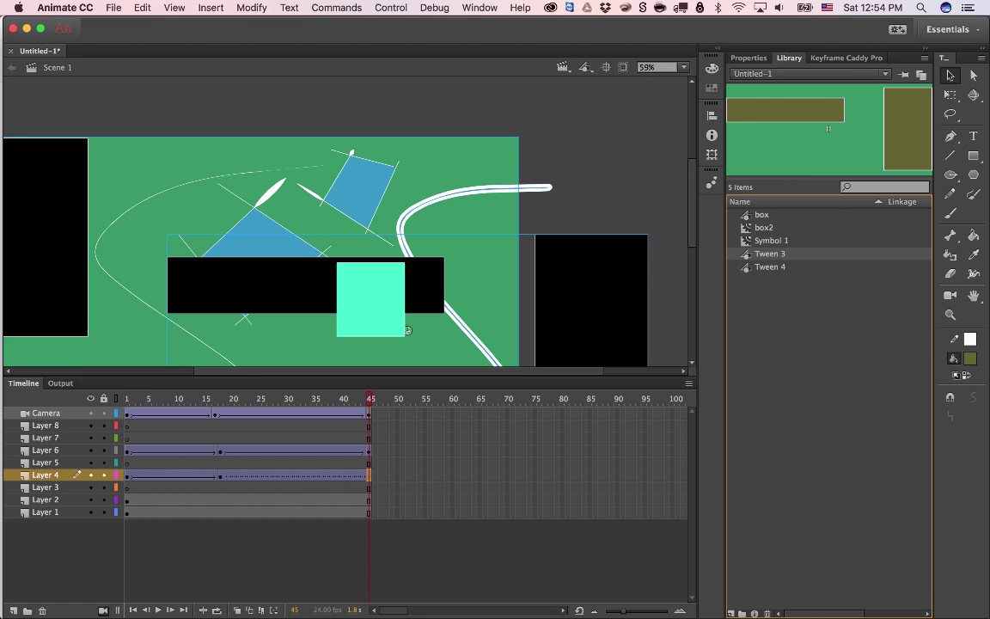
Compare Layer 4's rectangles at the tweened frame 14 and at the frame 18 keyframe
left_click(220, 450)
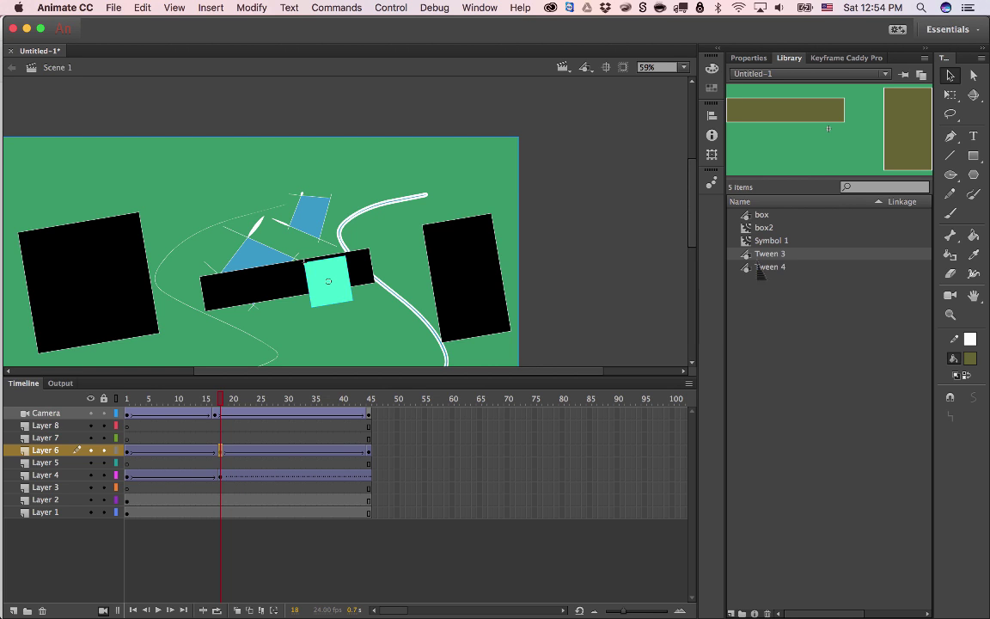
left_click(220, 476)
left_click(236, 475)
left_click(198, 475)
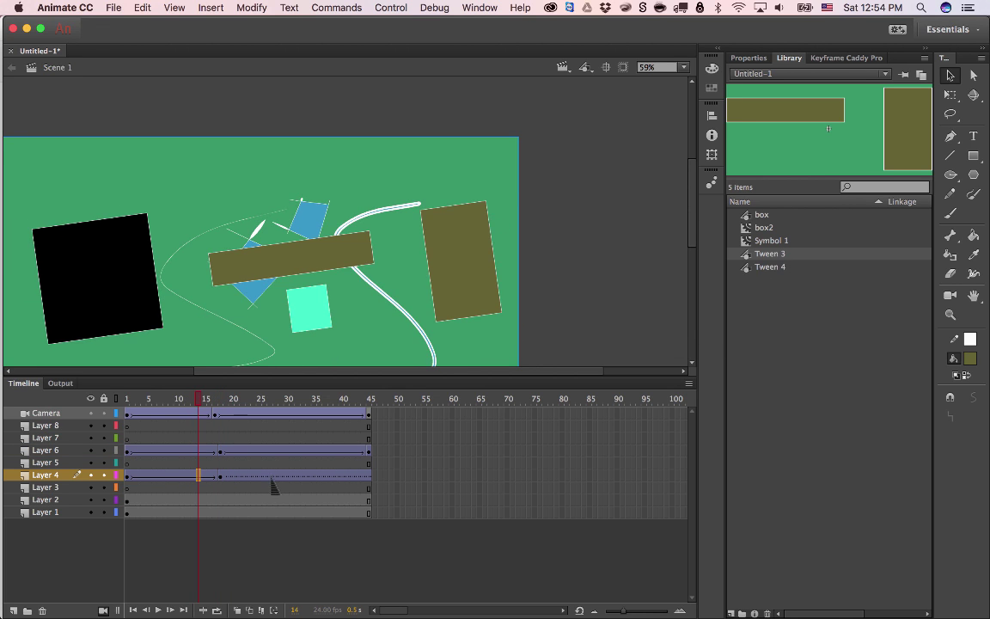
left_click(220, 475)
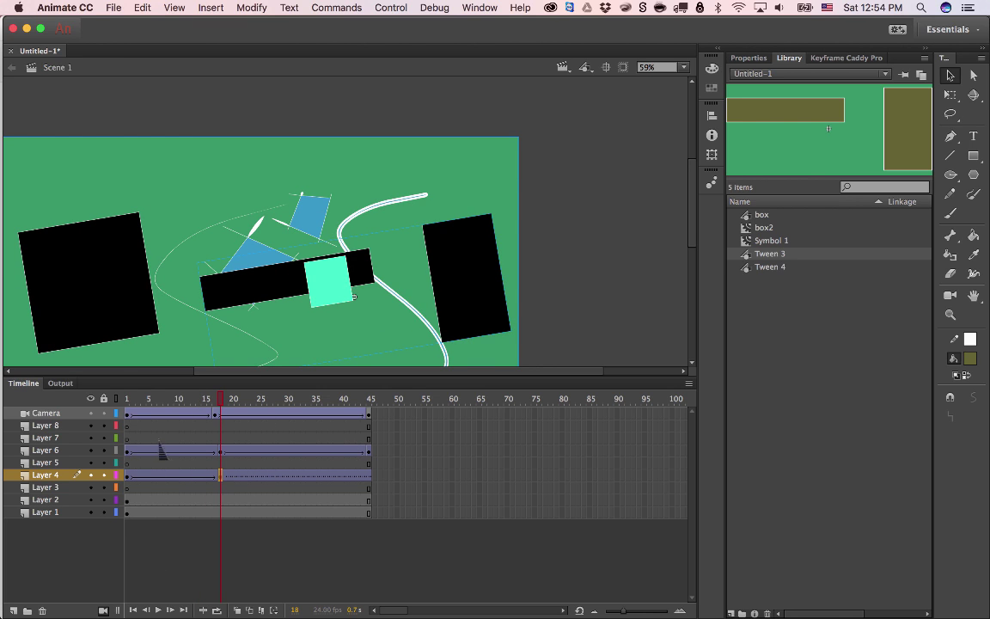
Scrub the playhead from frame 18 forward to frame 45 and back to frame 1
left_click(208, 550)
left_click_drag(221, 399, 321, 398)
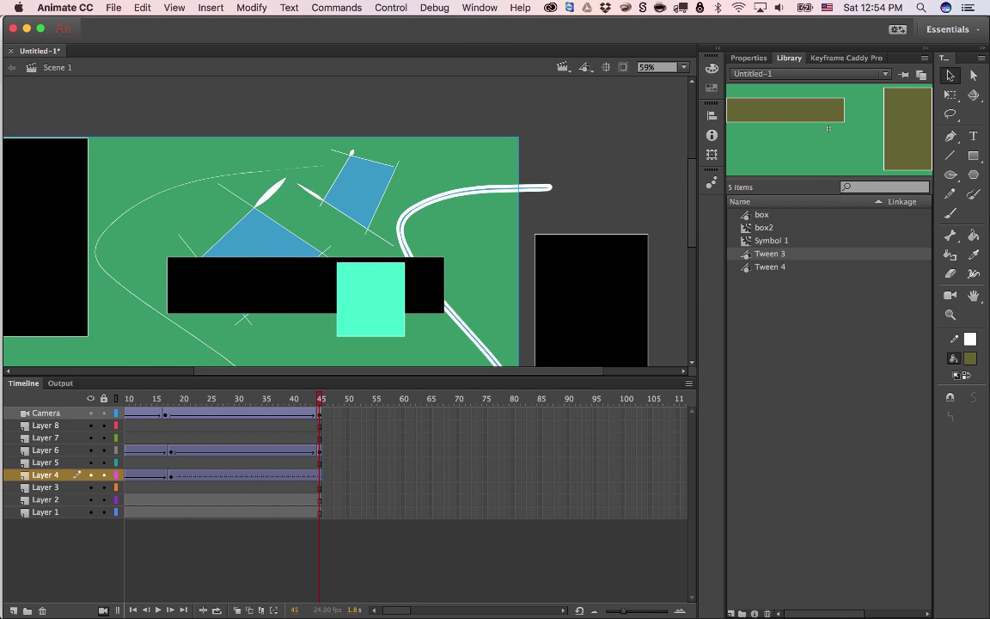
left_click_drag(320, 399, 127, 399)
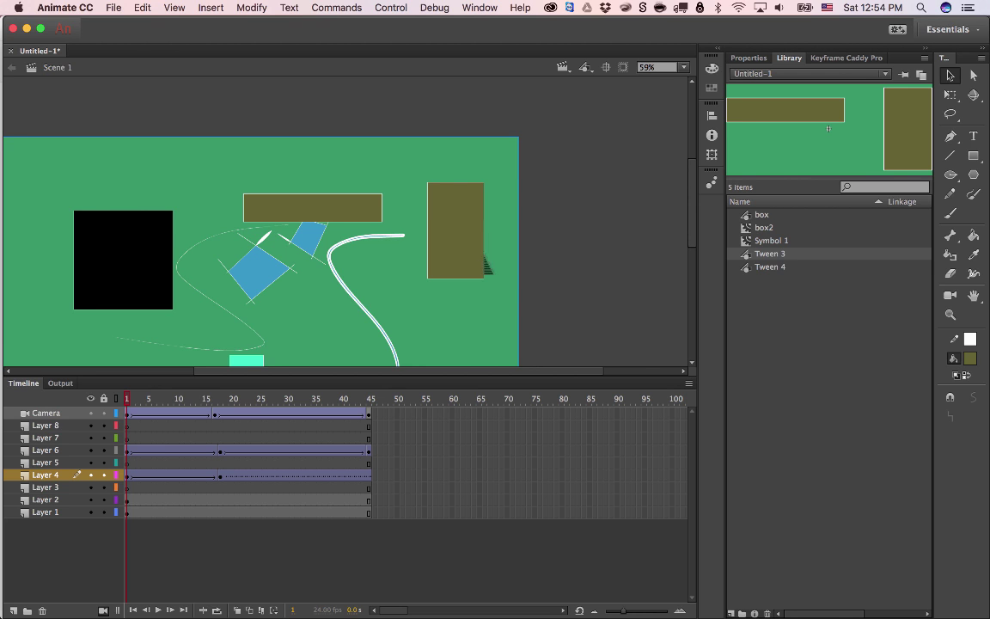
Insert frames on the Camera and all drawing layers to extend the timeline to frame 51
left_click_drag(401, 413, 401, 500)
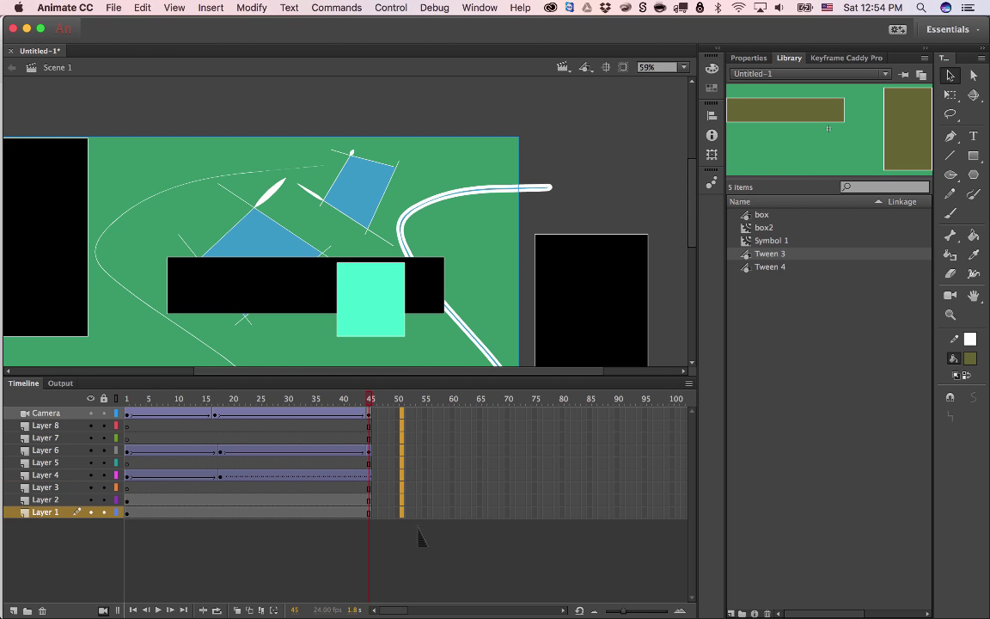
right_click(404, 512)
left_click(446, 315)
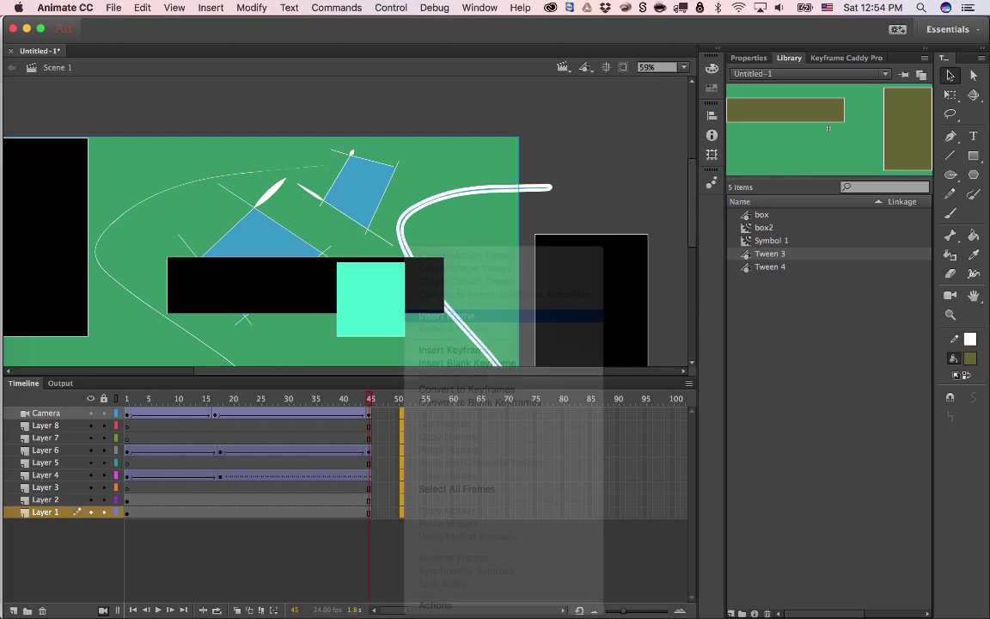
Examine the added frames from 45 to 51 on the Camera layer and Layers 6 and 7, and the empty frames beyond them
left_click(385, 414)
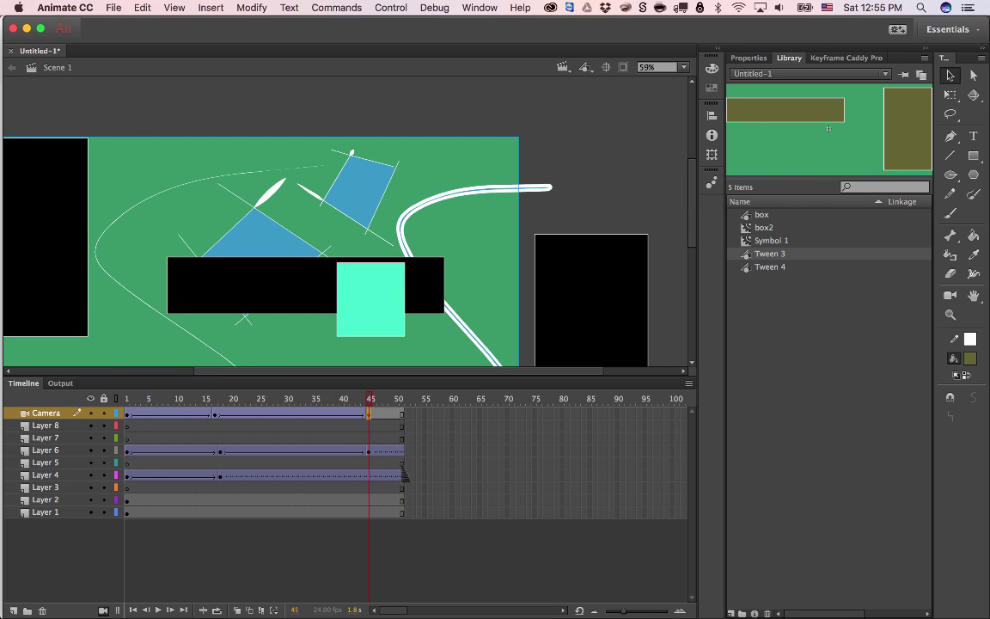
left_click(388, 413)
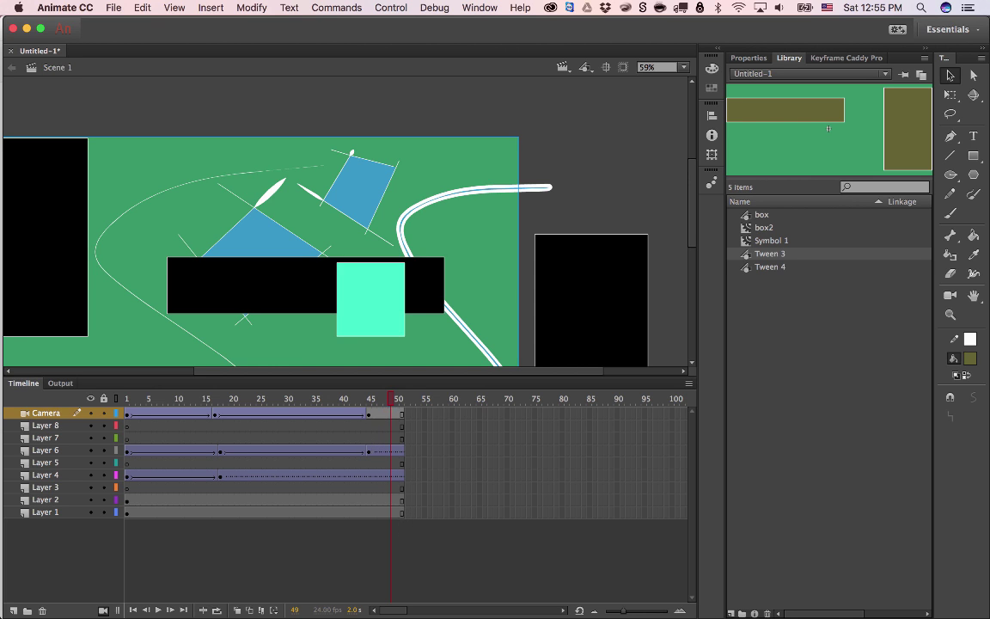
left_click_drag(380, 413, 400, 512)
left_click(380, 437)
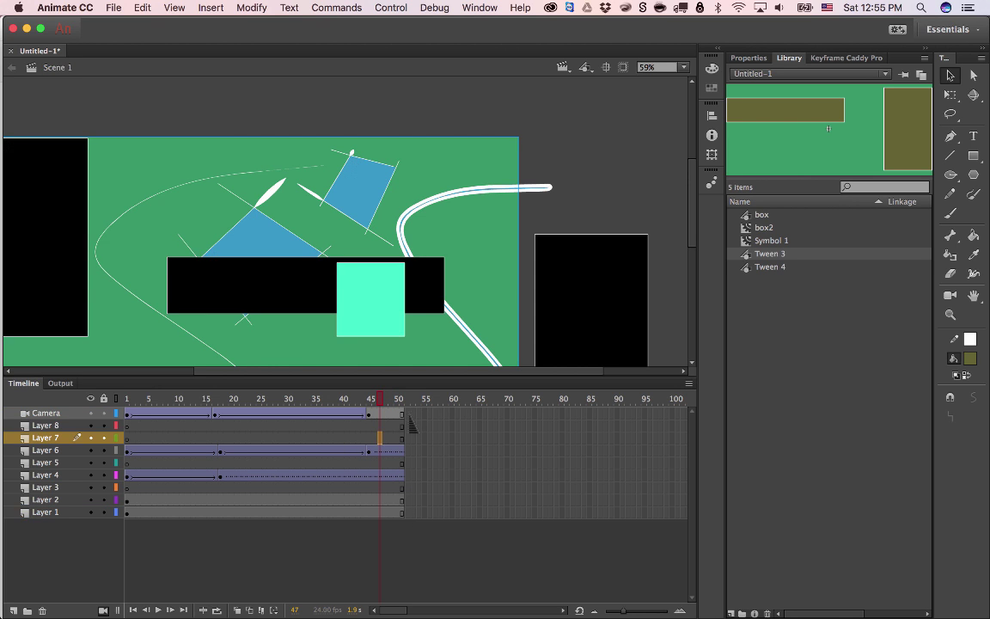
left_click(369, 414)
left_click(369, 450)
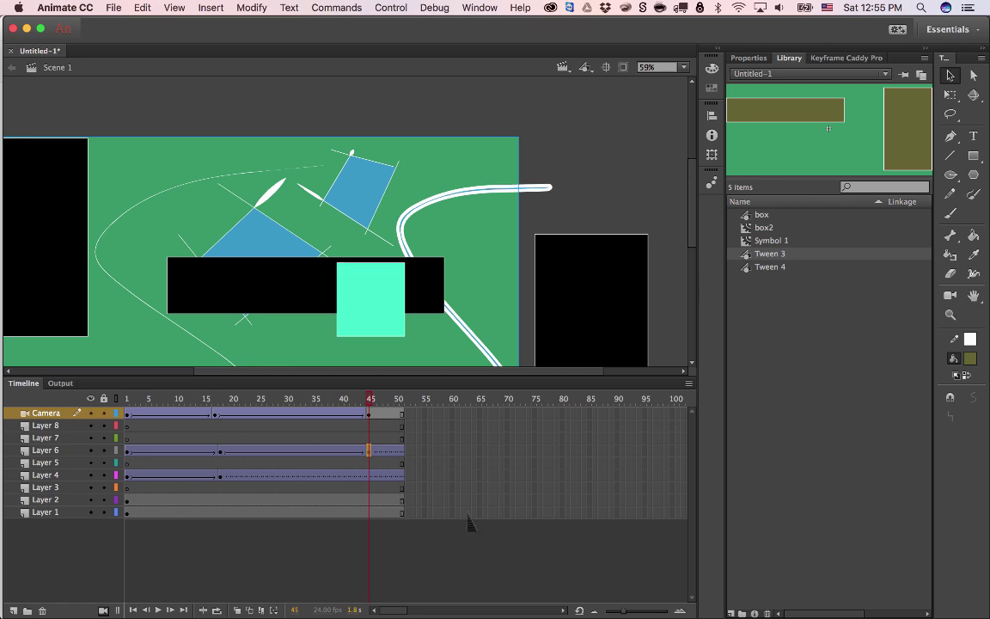
left_click_drag(408, 413, 655, 512)
left_click(556, 500)
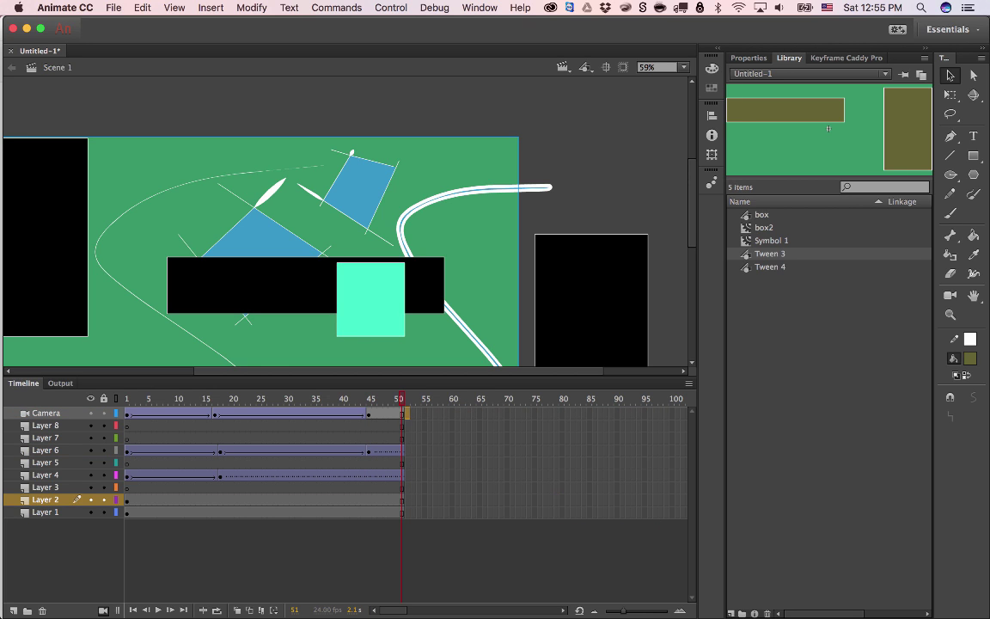
left_click(406, 413)
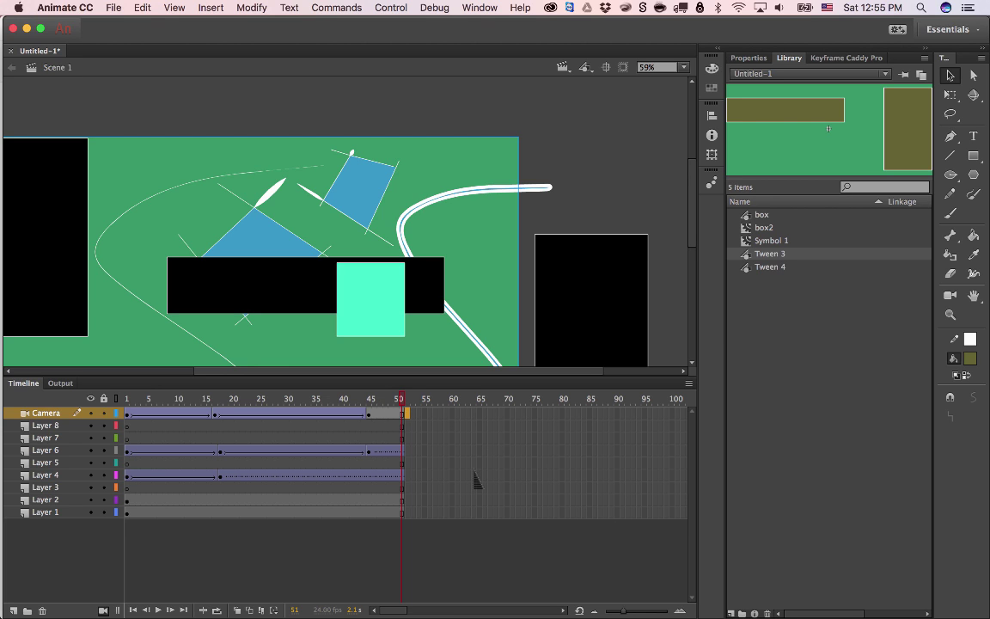
Jump between timeline positions with the keyframe navigation commands and play the animation
key("alt+comma")
key("alt+period")
key("Return")
Select sample frame spans on Layers 8, 7 and 3, and rewind the playhead to frame 1
left_click_drag(375, 426, 401, 438)
left_click_drag(313, 427, 259, 437)
left_click_drag(268, 487, 326, 487)
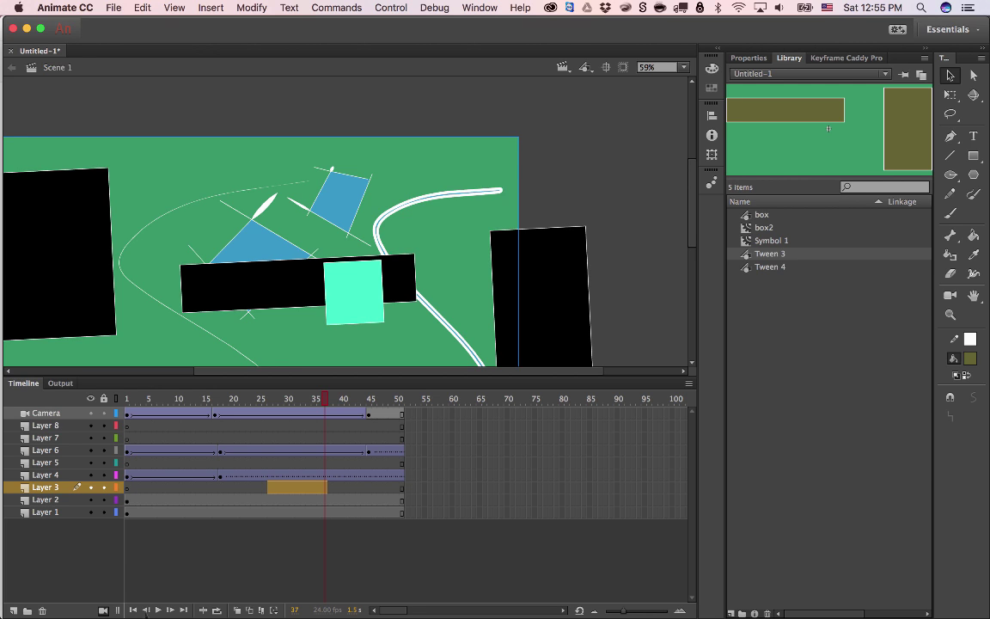
left_click_drag(325, 399, 132, 398)
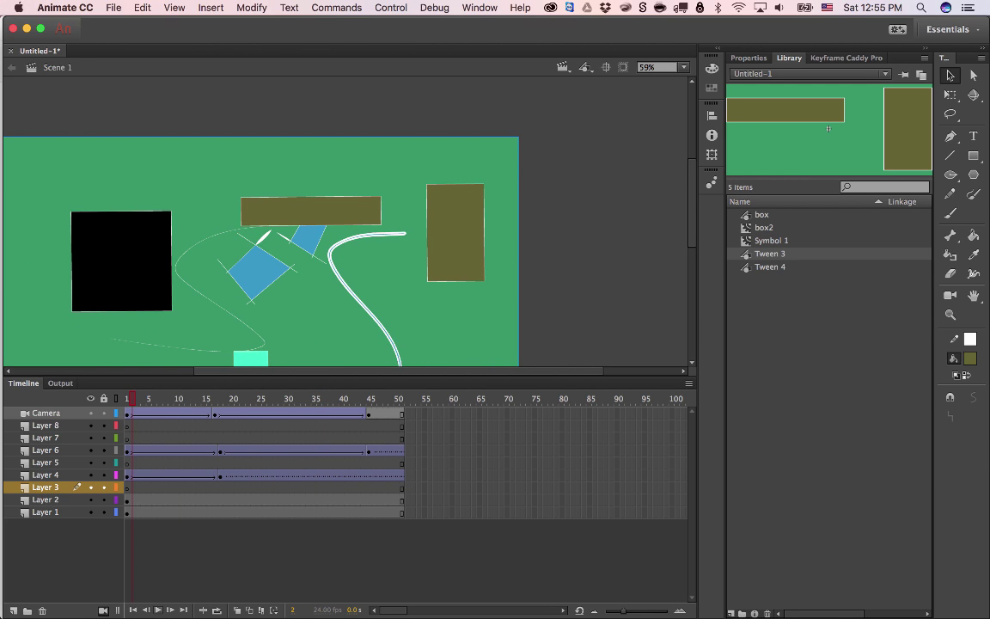
left_click(133, 610)
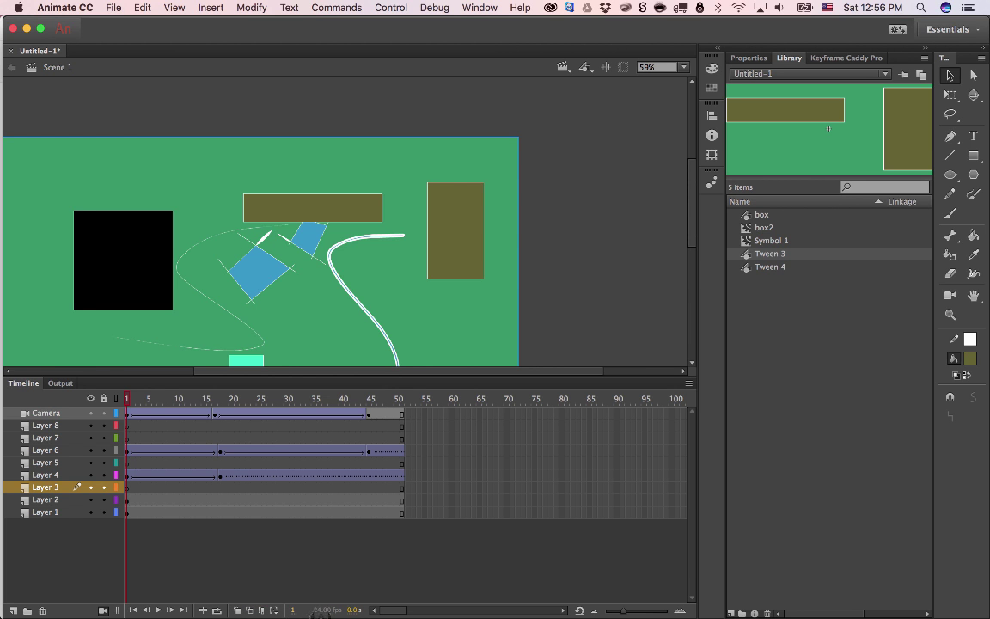
Play the animation to frame 51, and step two frames backward and two forward
key("Return")
left_click(403, 413)
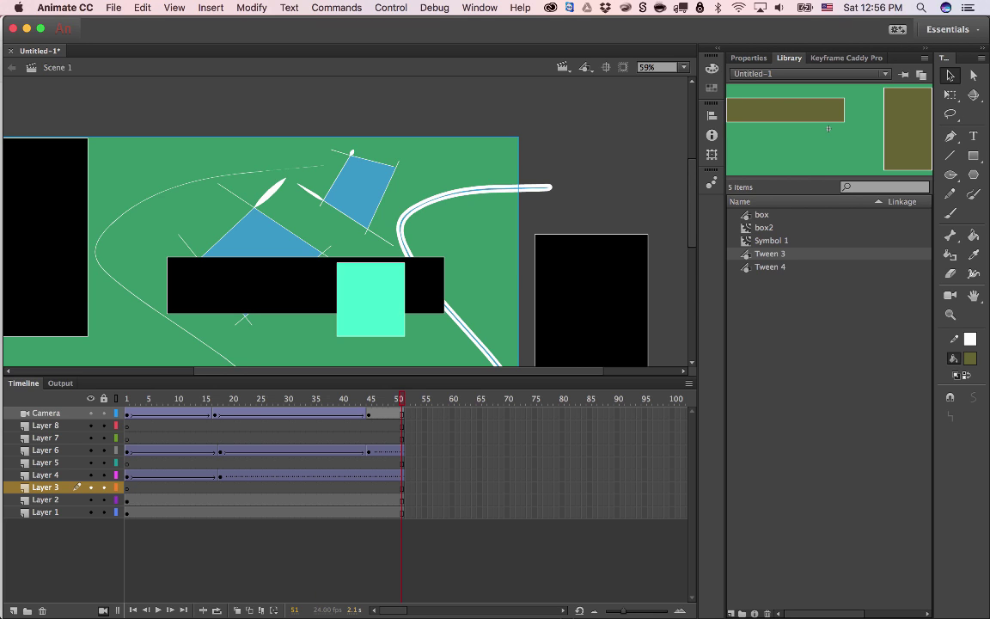
key("comma")
key("comma")
key("period")
key("period")
Enlarge the timeline's frame view to spread the 51 frames wider, and run Test Movie
mouse_move(394, 610)
left_mouse_down()
mouse_move(504, 610)
mouse_move(394, 610)
left_mouse_up()
mouse_move(623, 611)
left_mouse_down()
mouse_move(608, 611)
mouse_move(634, 611)
left_mouse_up()
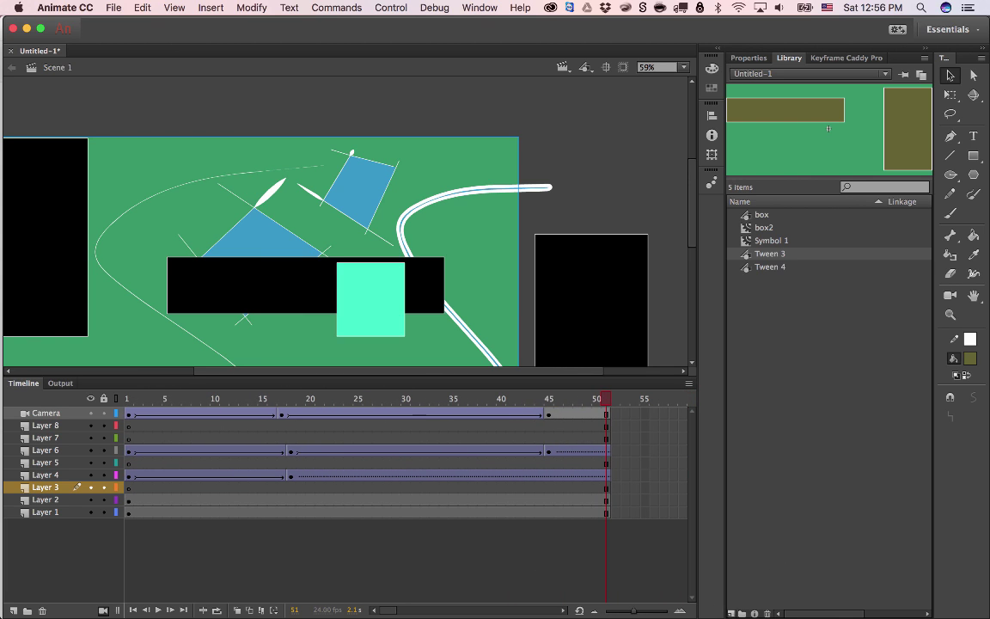
key("super+Return")
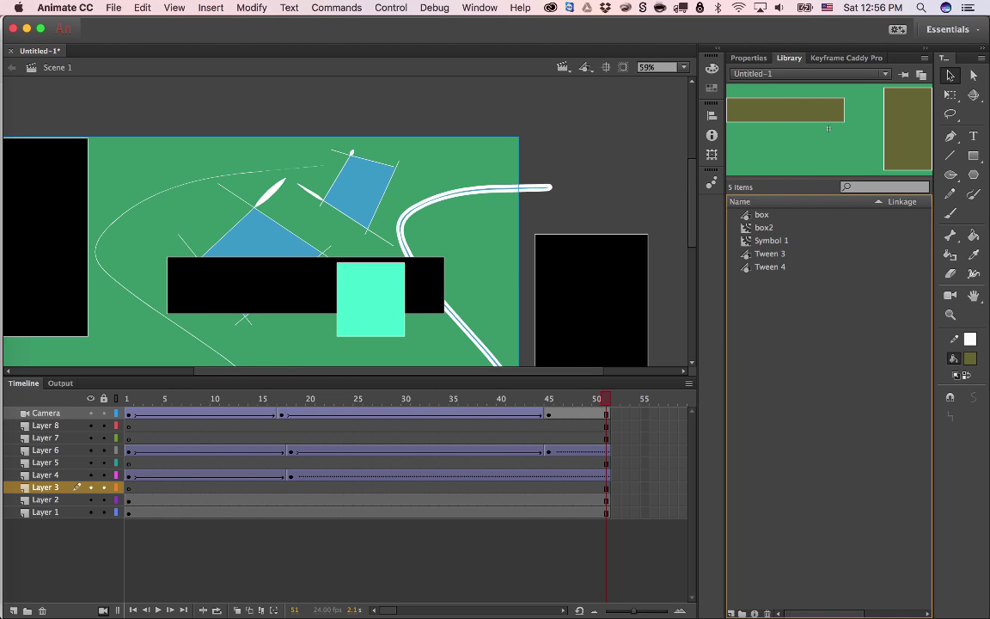
Create a new library folder named "symbols"
left_click(761, 215)
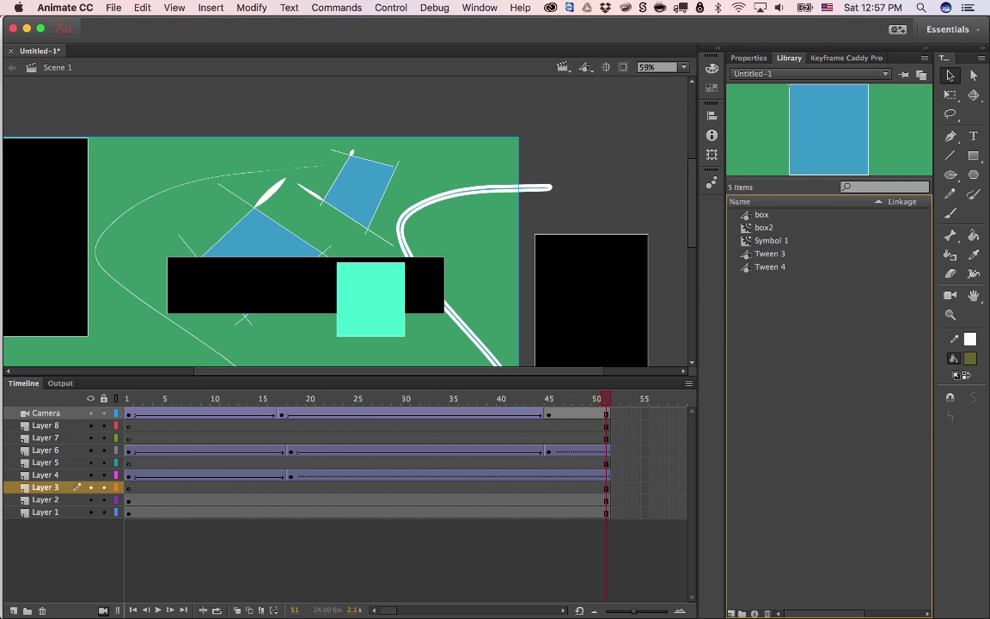
left_click(742, 613)
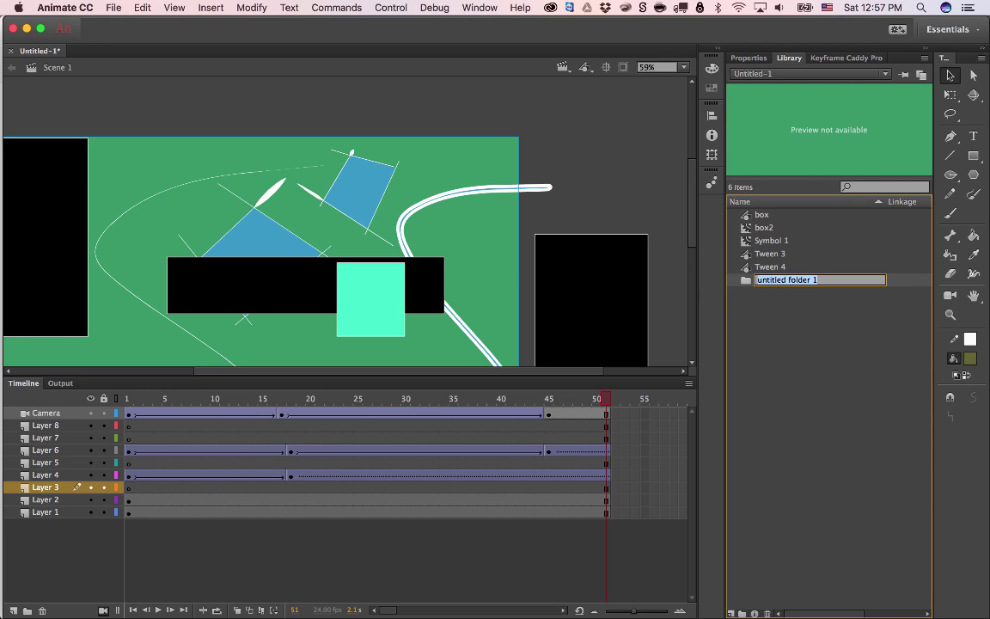
type("symb")
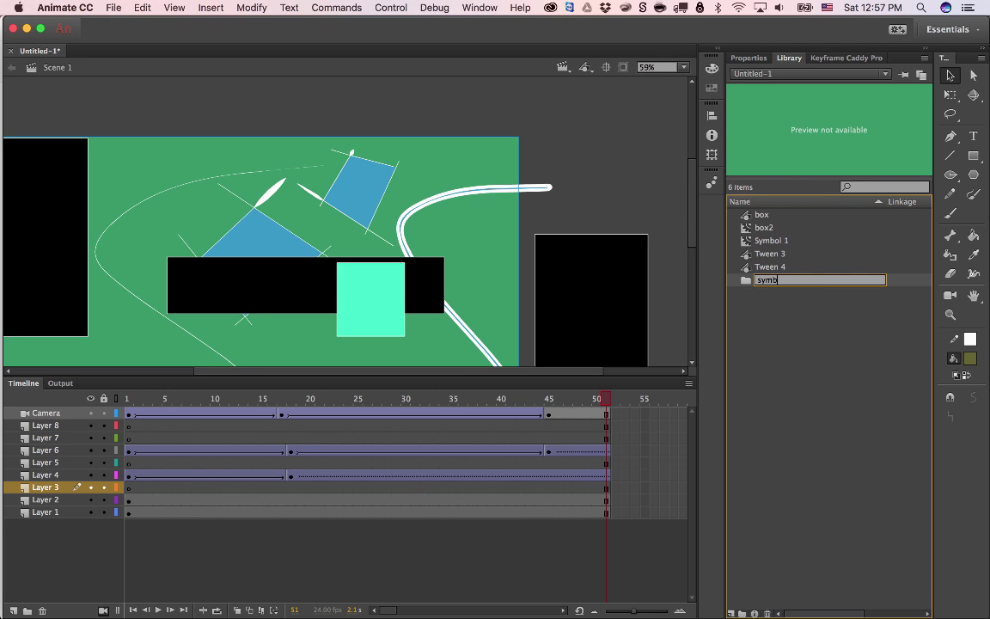
type("ols")
key("Return")
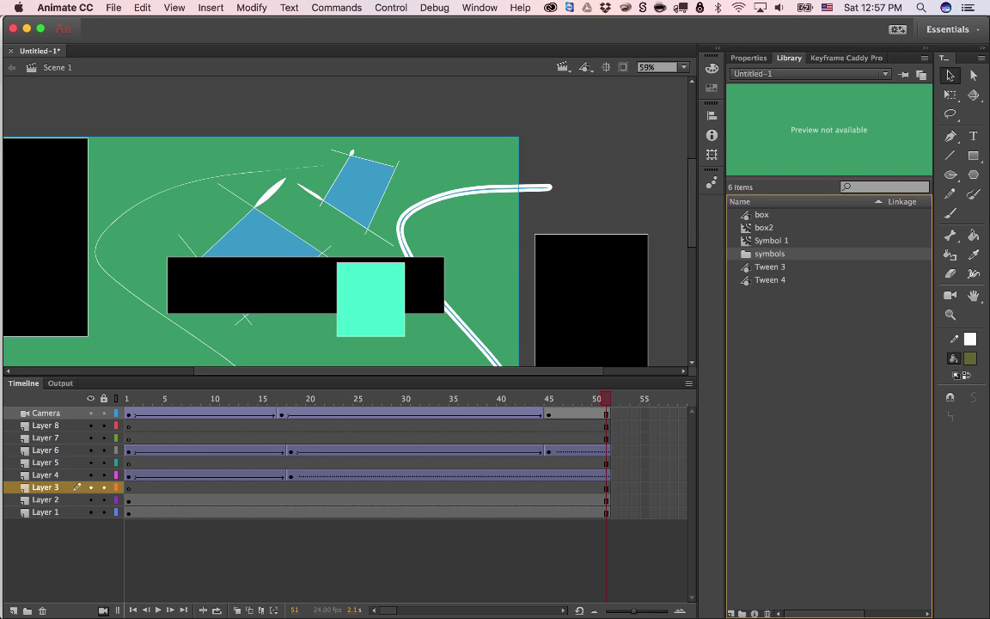
Move box, box2, Symbol 1, Tween 3 and Tween 4 into the symbols folder, and check its contents
left_click(771, 241)
left_click(761, 215, "shift")
left_click_drag(761, 215, 767, 254)
left_click(770, 240)
left_click(770, 227, "shift")
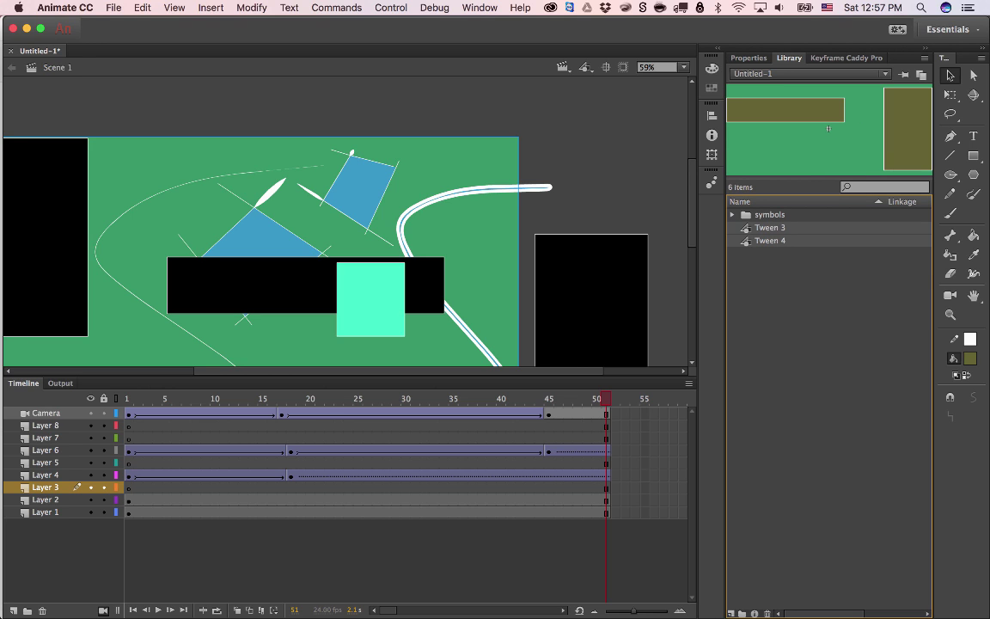
left_click_drag(827, 129, 765, 215)
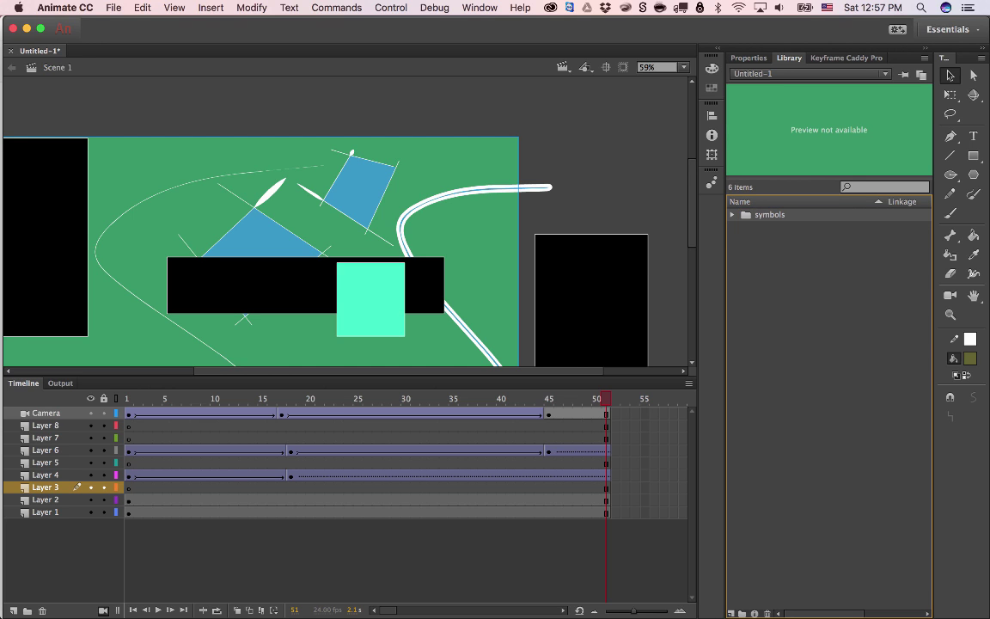
left_click(732, 214)
left_click(732, 215)
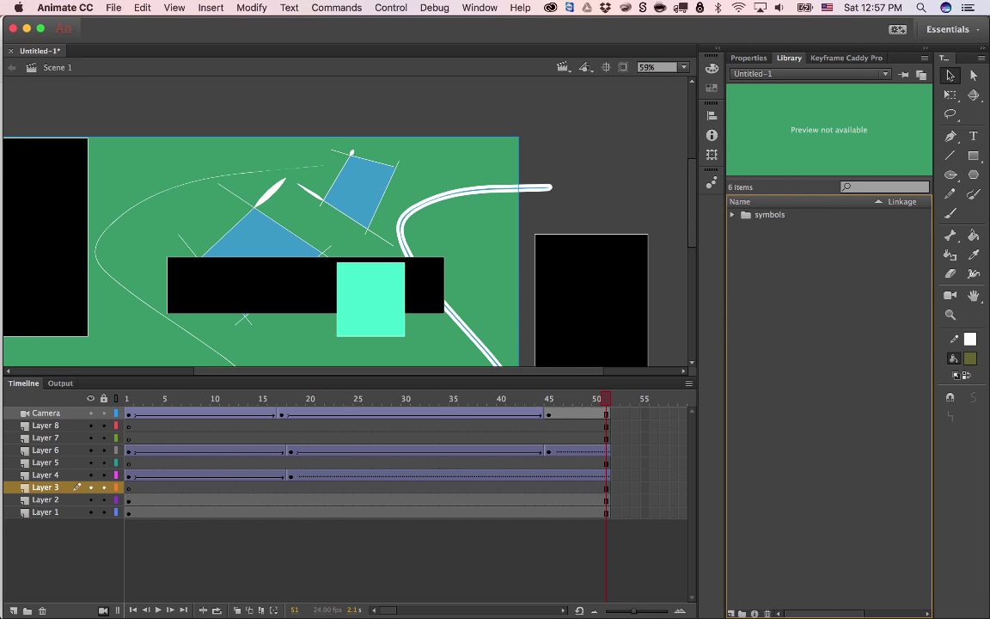
Create a second top-level library folder named "Images"
left_click(742, 613)
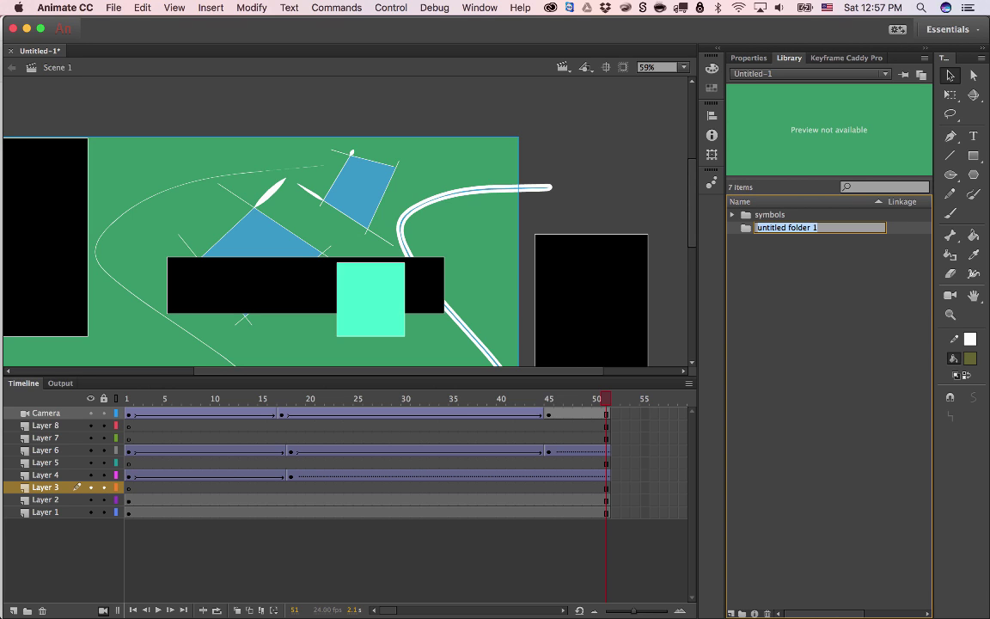
type("Images")
key("Return")
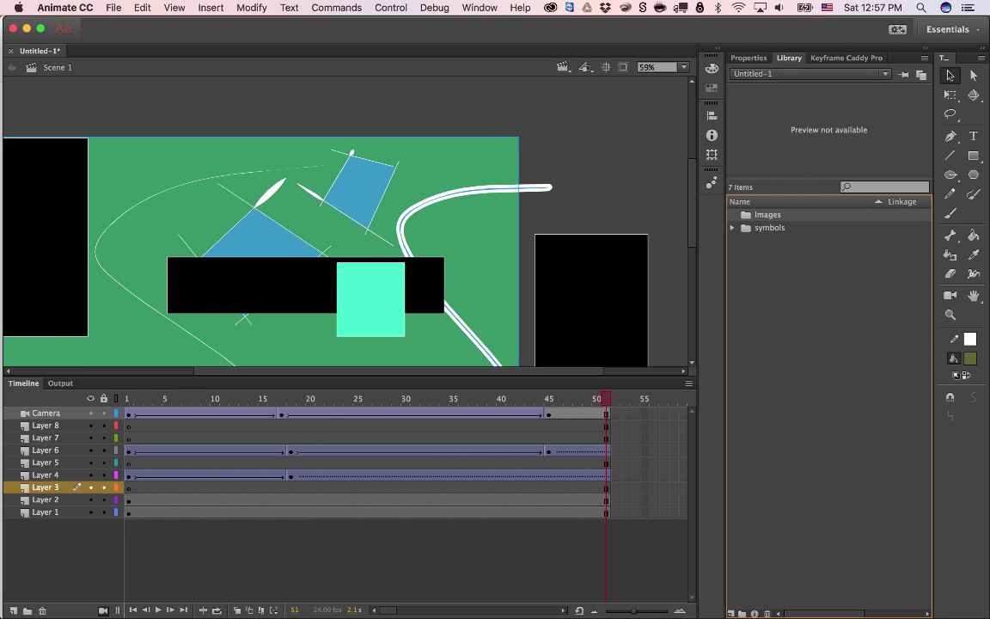
Search the library for "symbol", and clear the search to list all items again
left_click(876, 187)
type("s")
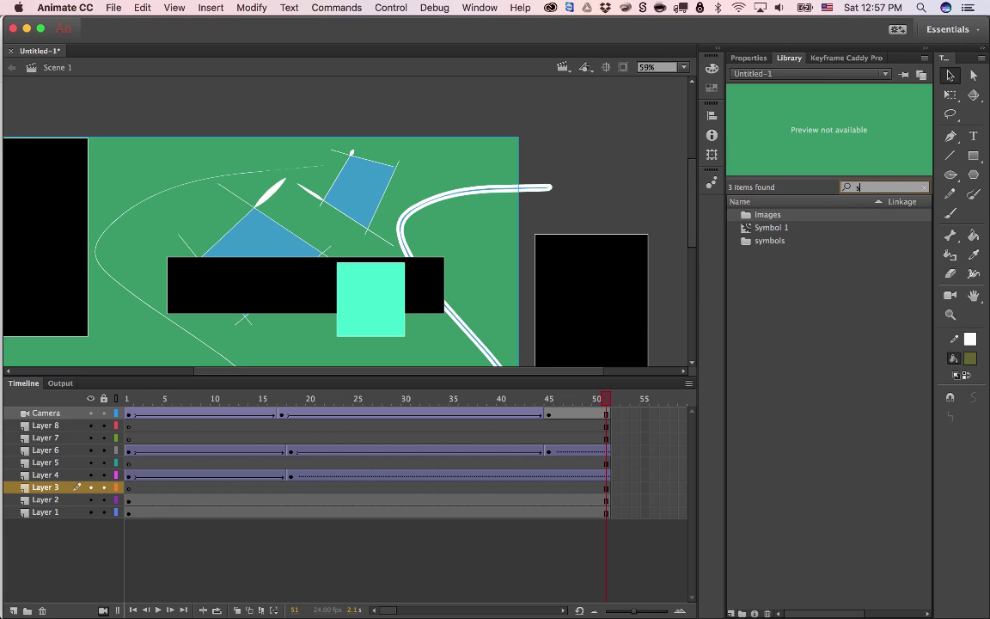
key("BackSpace")
type("symbol")
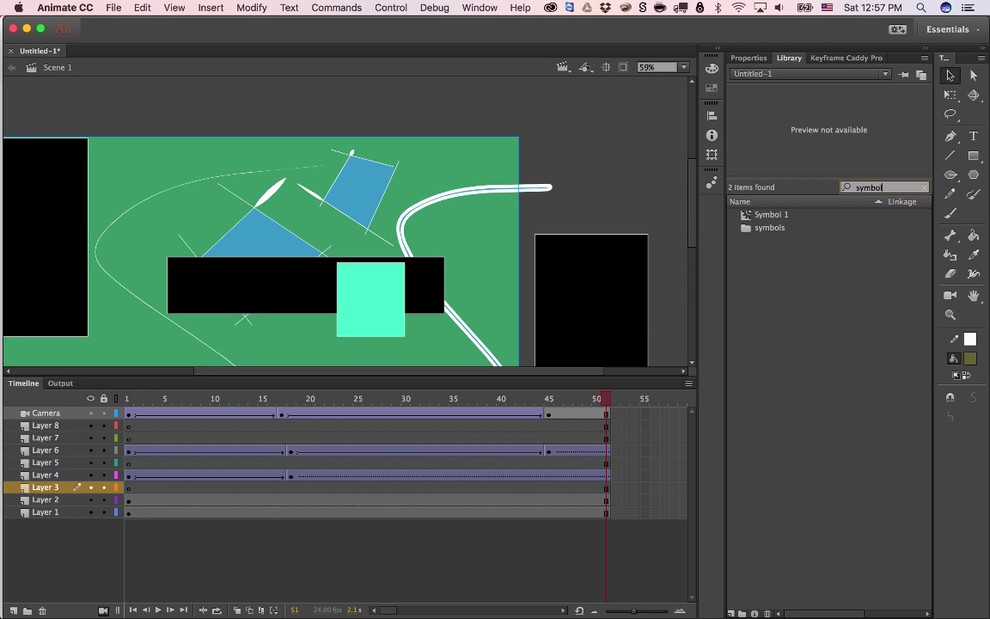
key("super+a")
key("BackSpace")
Select Layers 8, 6, 4, 3, 1, 2 and 5 in turn to examine what each contains
left_click(46, 426)
left_click(45, 450)
left_click(45, 476)
left_click(46, 487)
left_click(46, 512)
left_click(46, 499)
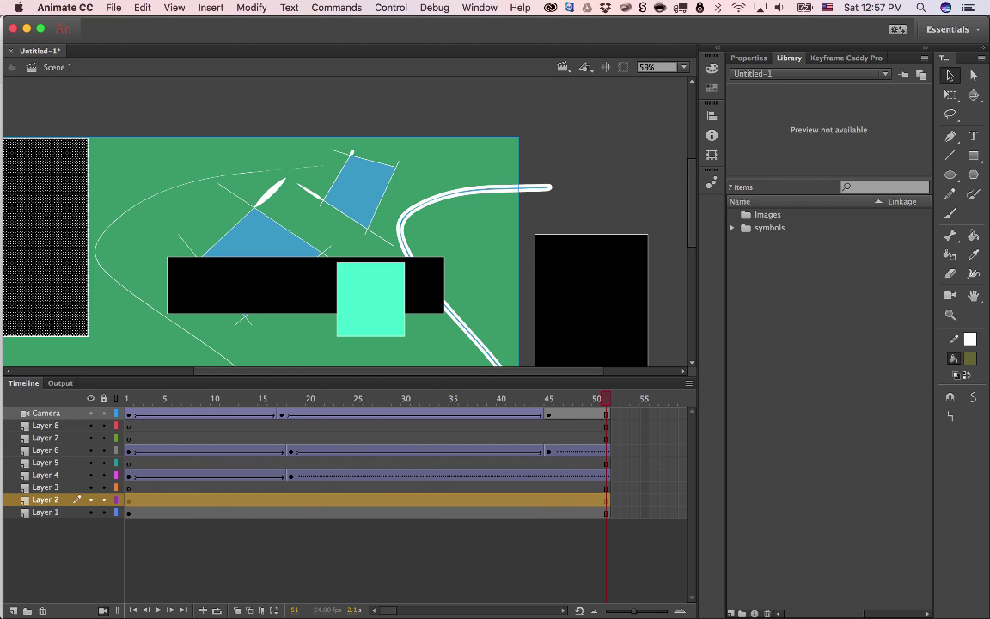
left_click(45, 463)
Rename Layer 8 to "yeah yeah" in the timeline
left_click(46, 425)
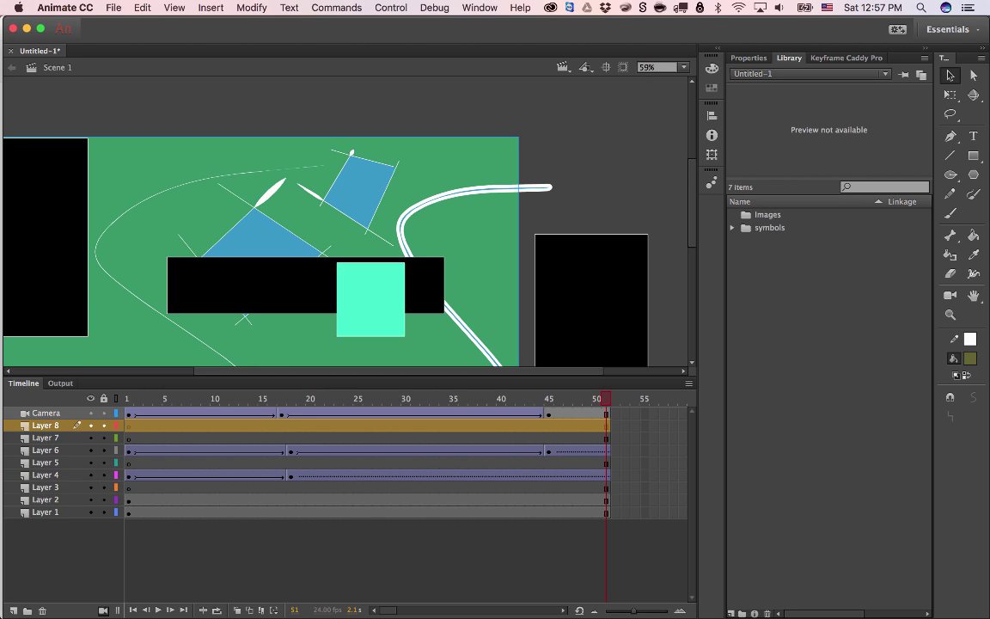
double_click(45, 425)
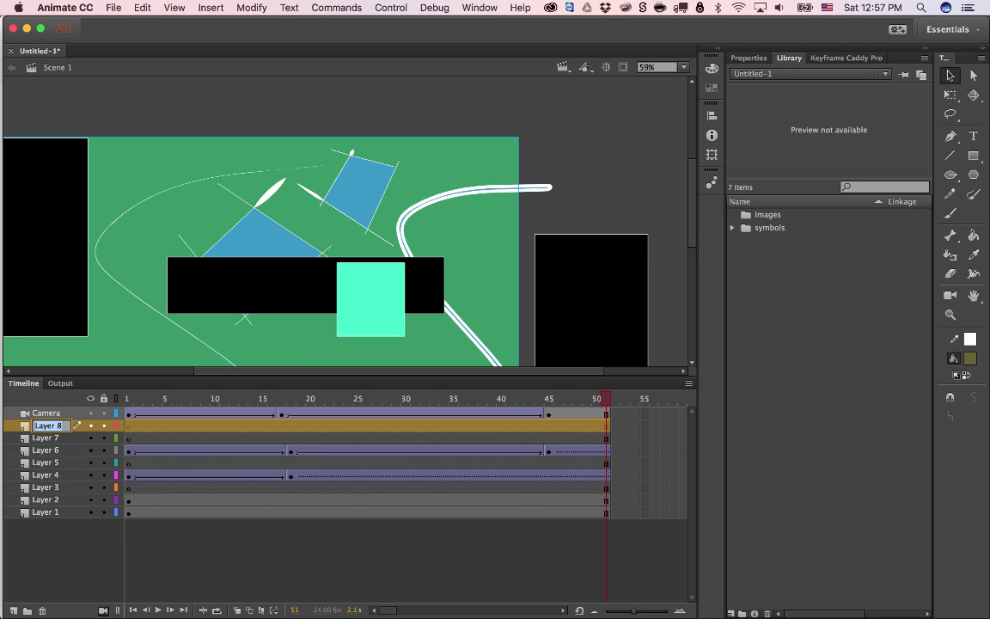
type("yeah yeah")
key("Return")
key("Escape")
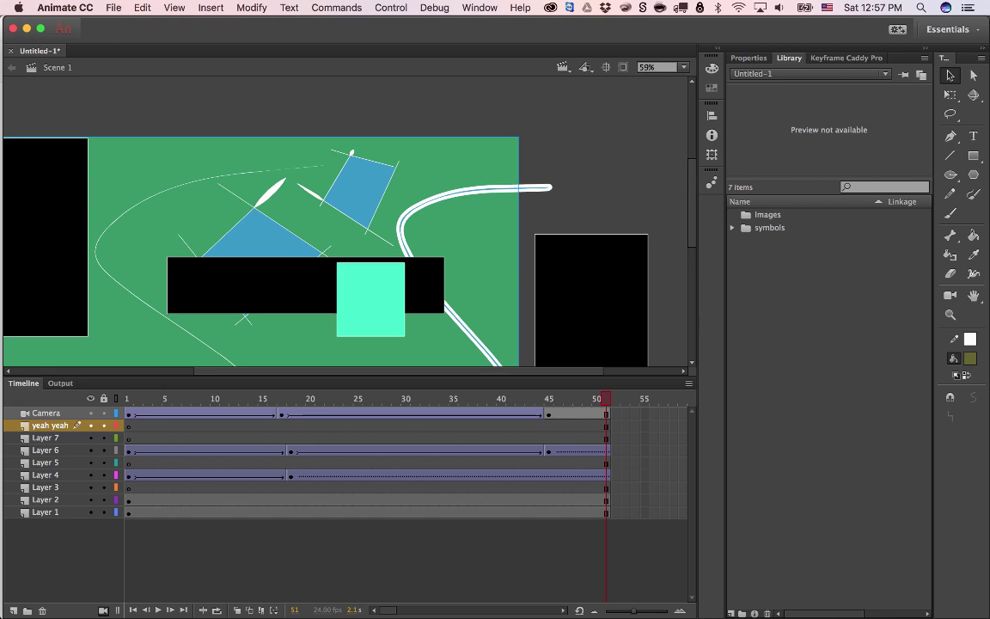
left_click(825, 370)
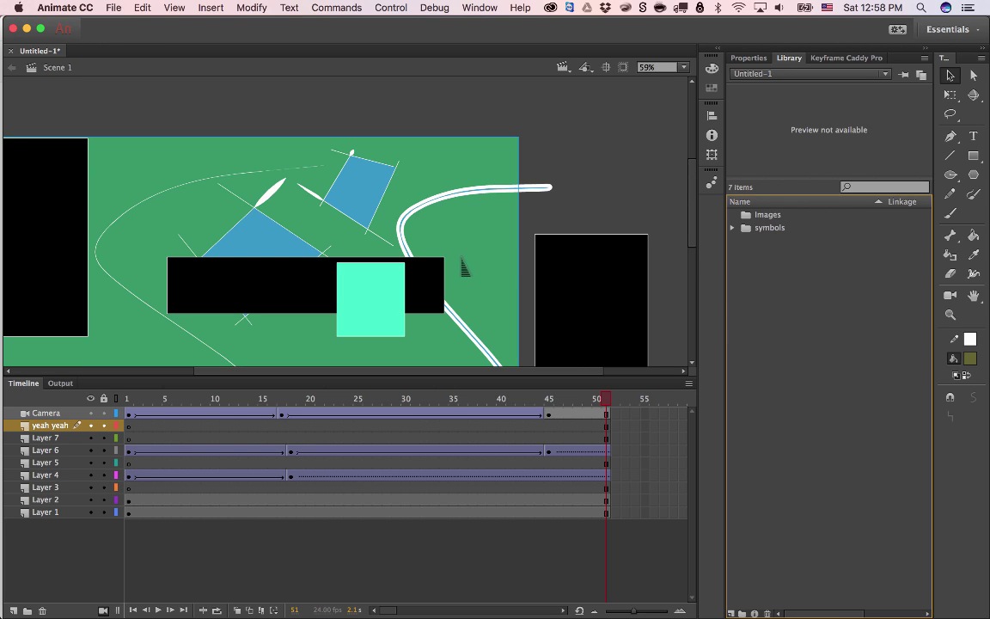